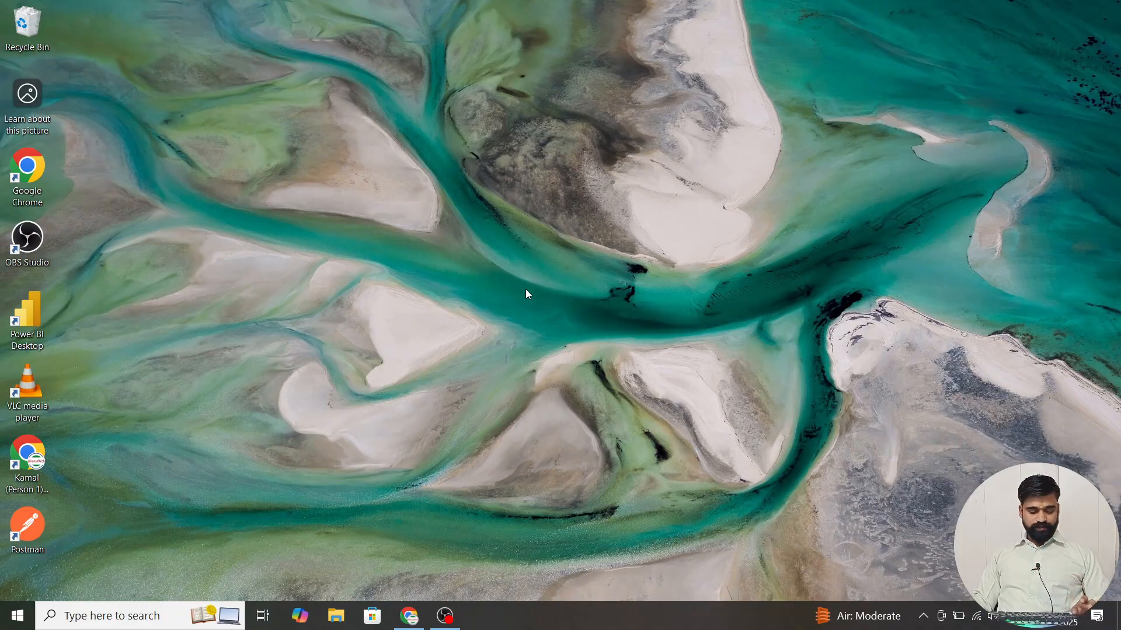
Open Task Manager and maximize its window.
key(ctrl+shift+Escape)
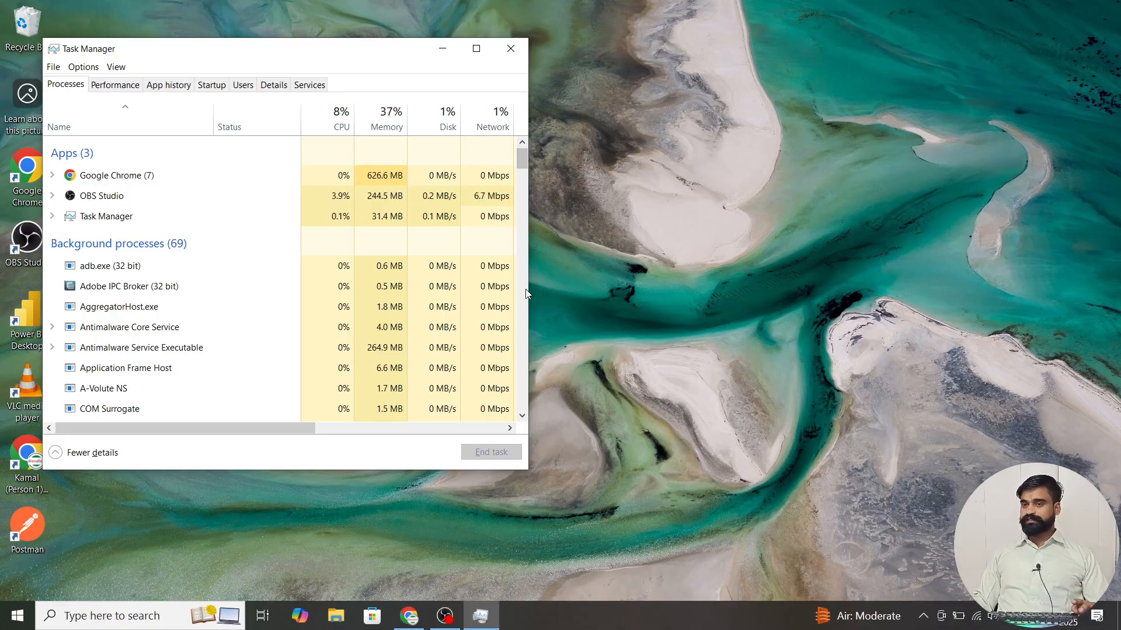
drag(299, 56, 550, 89)
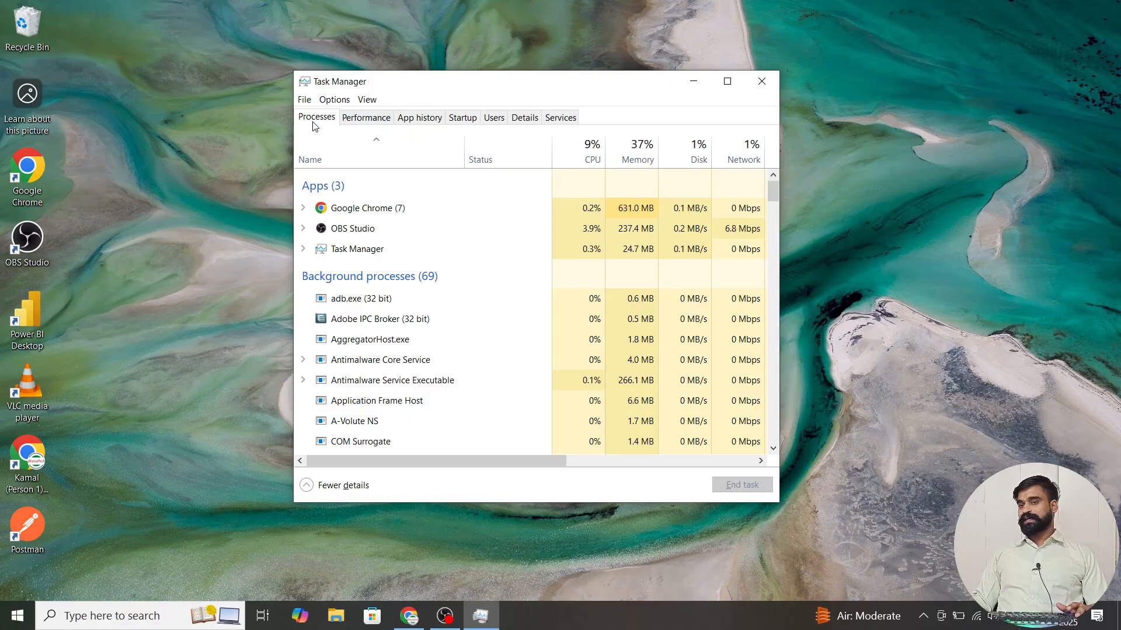
click(727, 82)
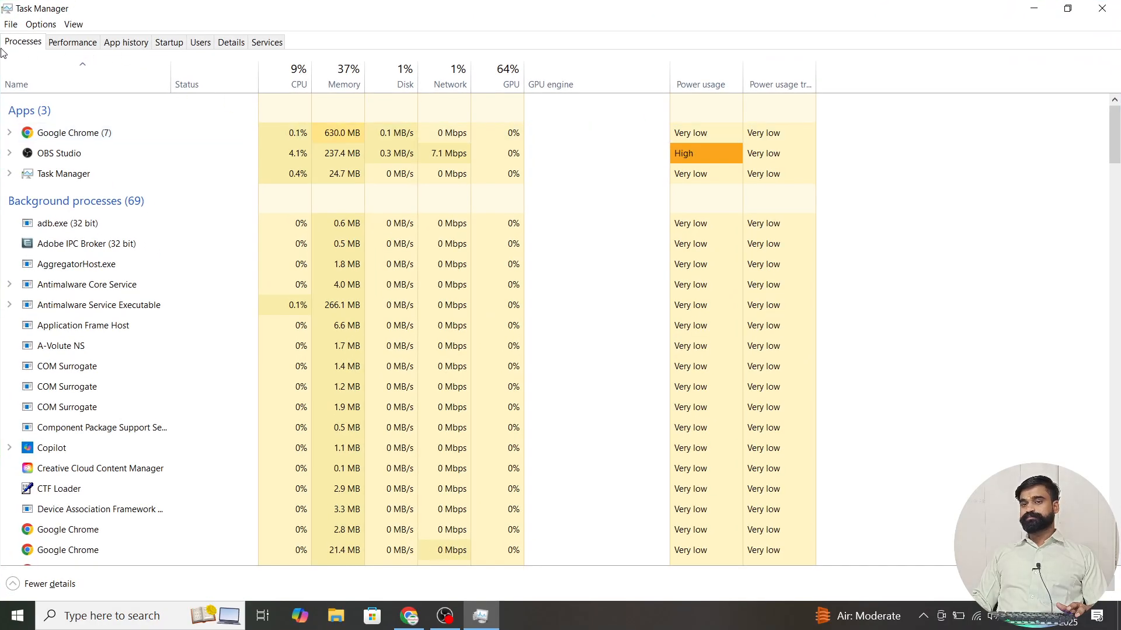
Review the app history and the CPU and memory performance details, and close Task Manager.
click(84, 44)
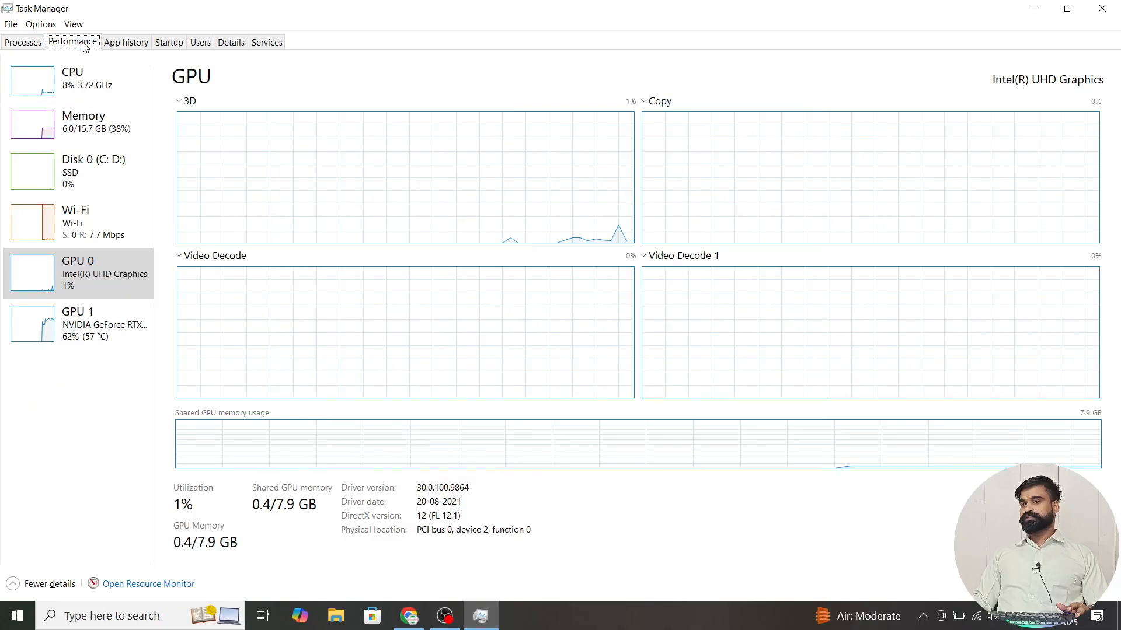
click(128, 44)
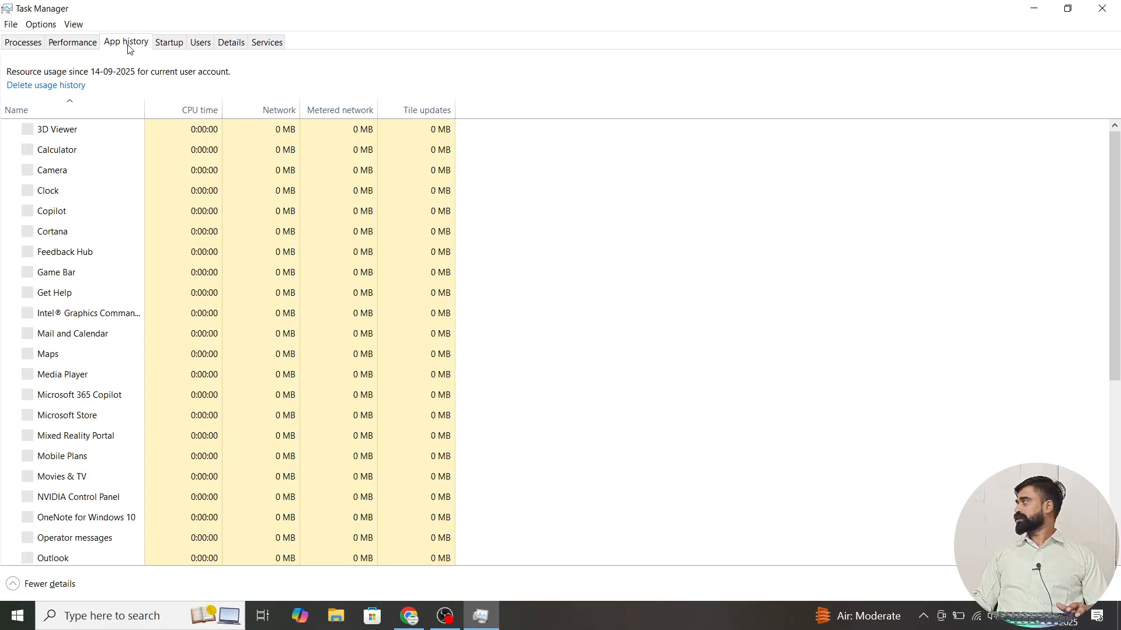
click(70, 48)
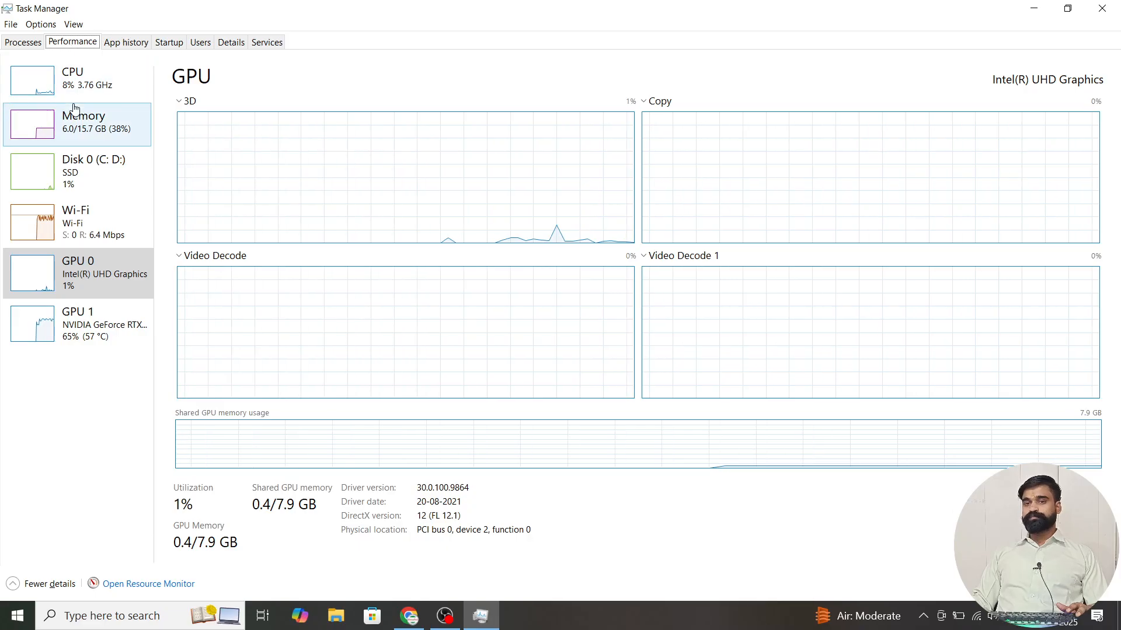
click(76, 81)
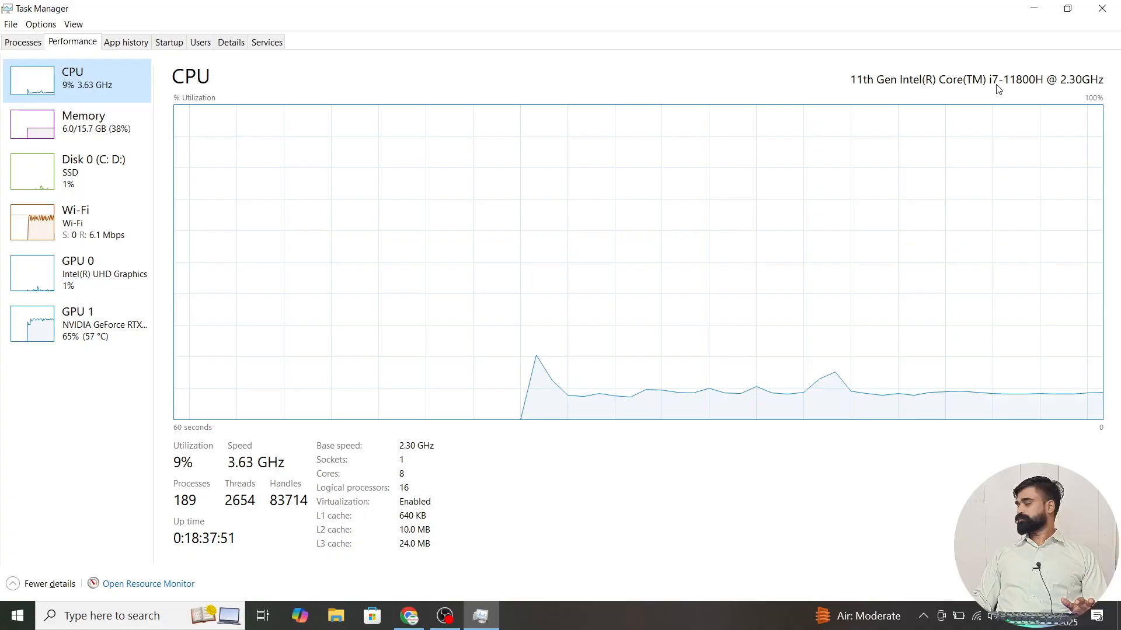
click(110, 120)
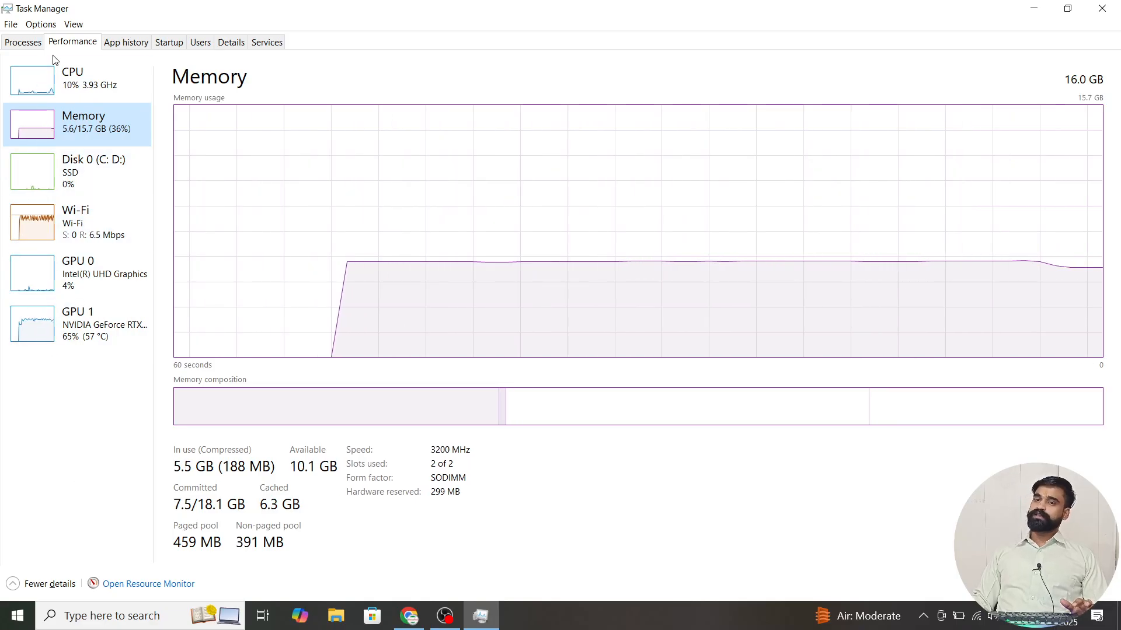
click(58, 84)
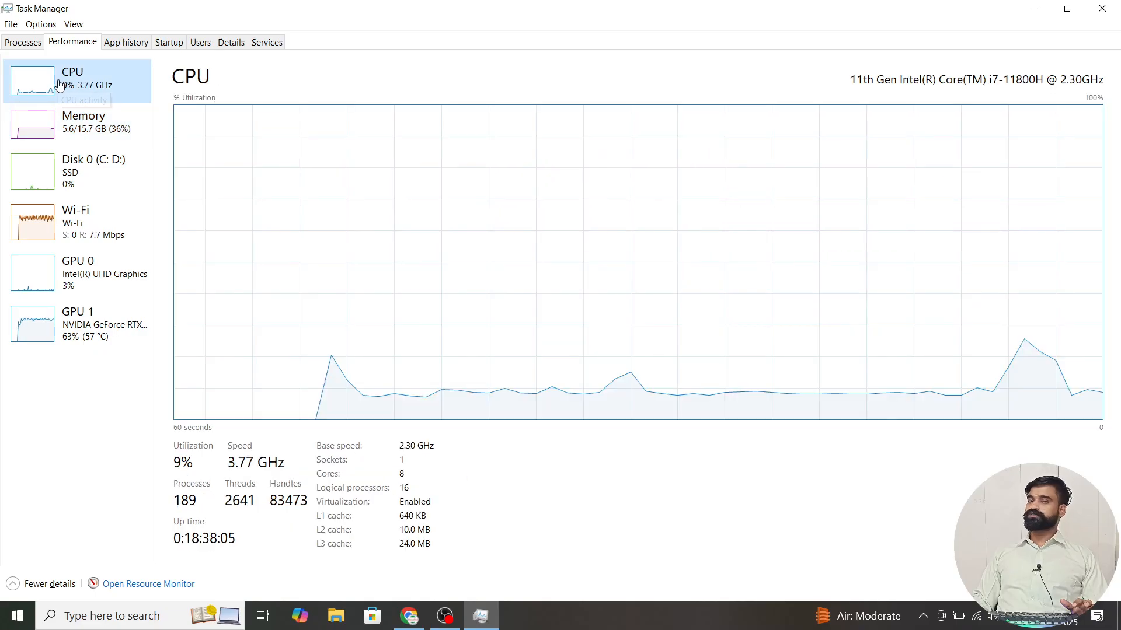
click(66, 127)
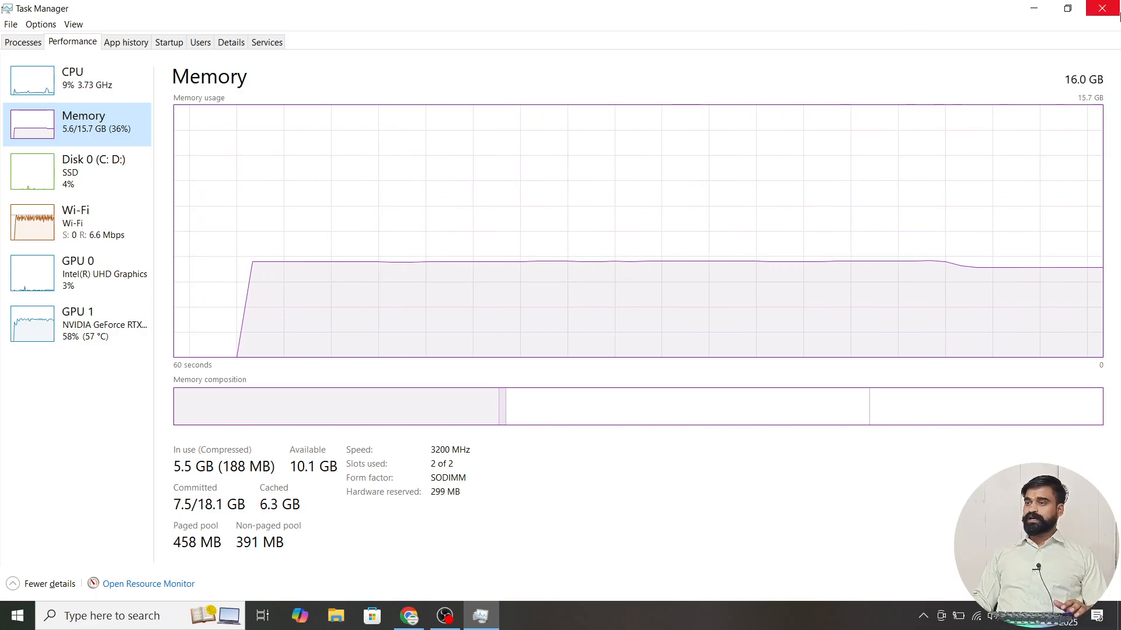
click(1102, 8)
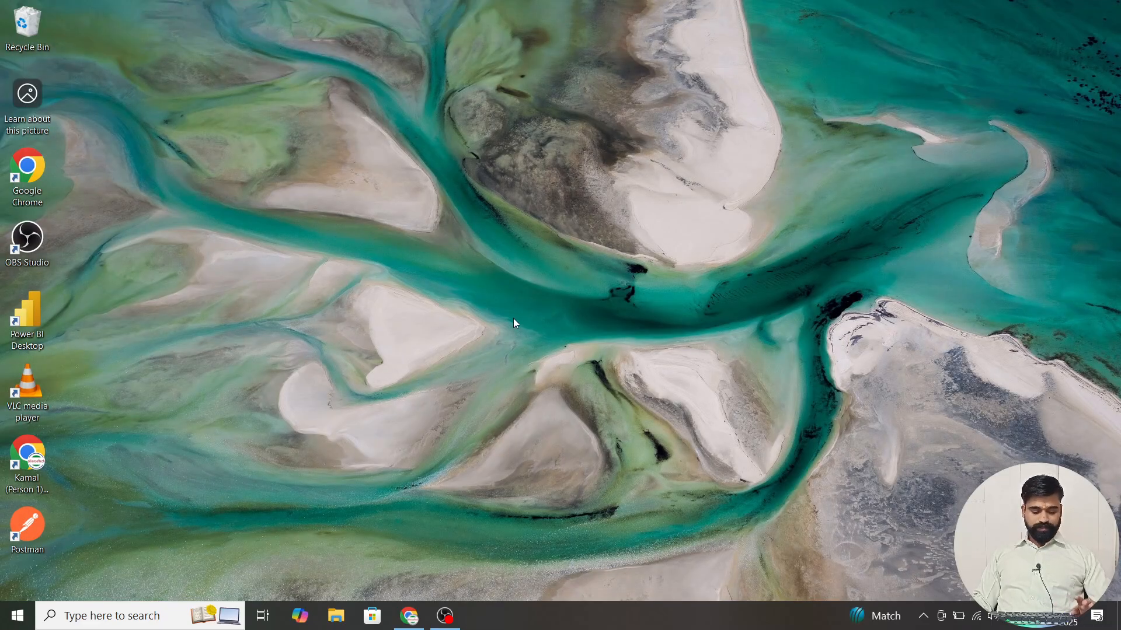
Check the CPU performance details in a reopened Task Manager and close it.
key(ctrl+shift+Escape)
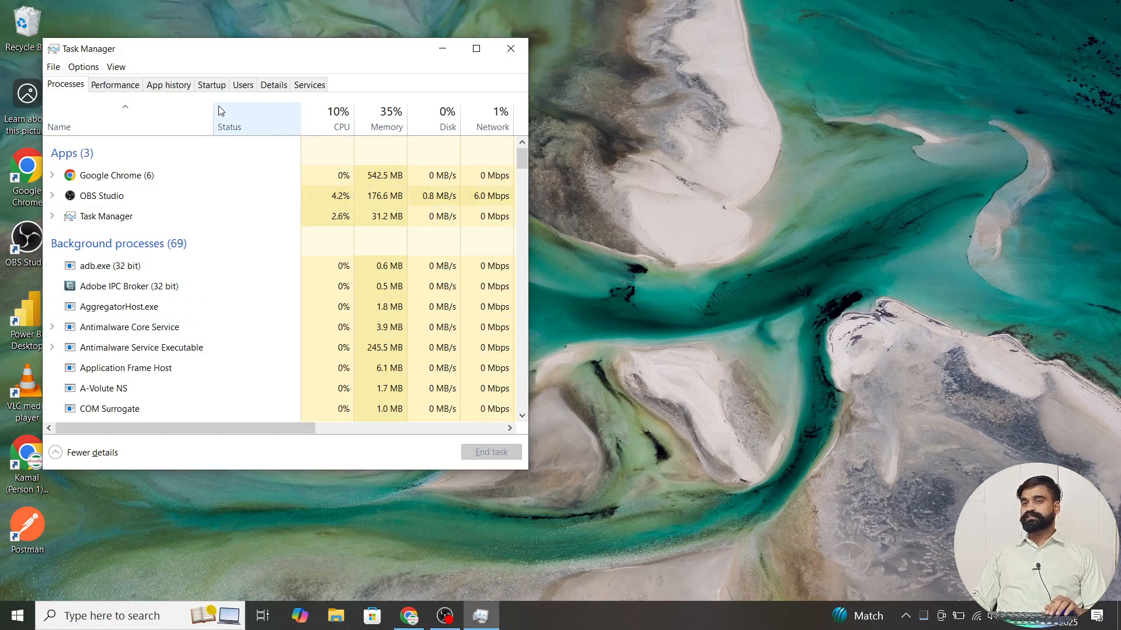
click(124, 91)
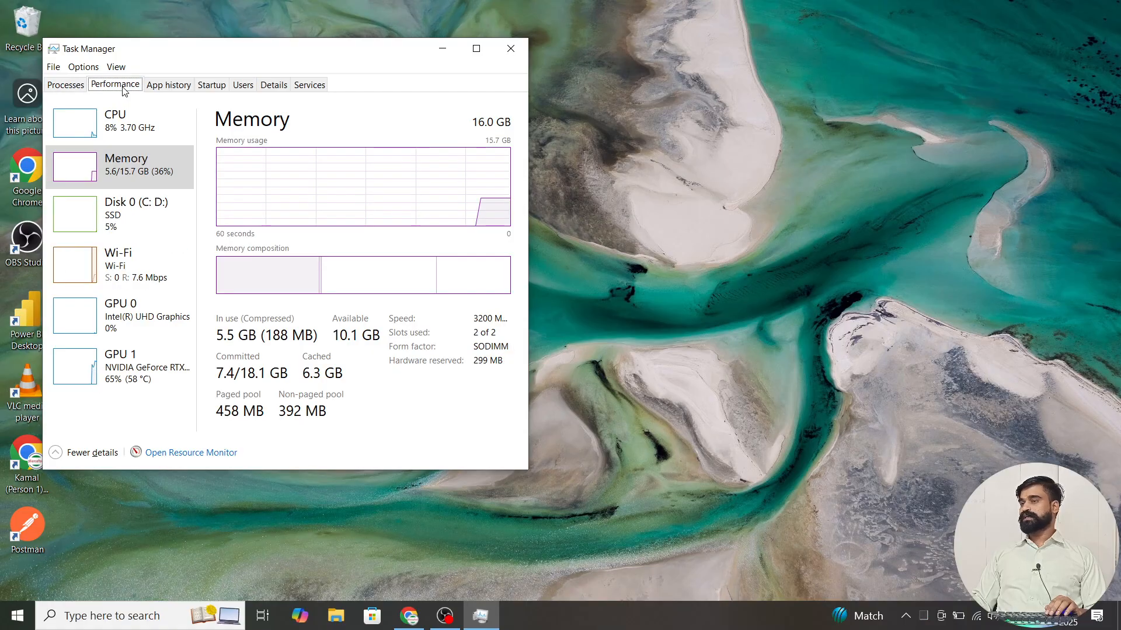
click(131, 136)
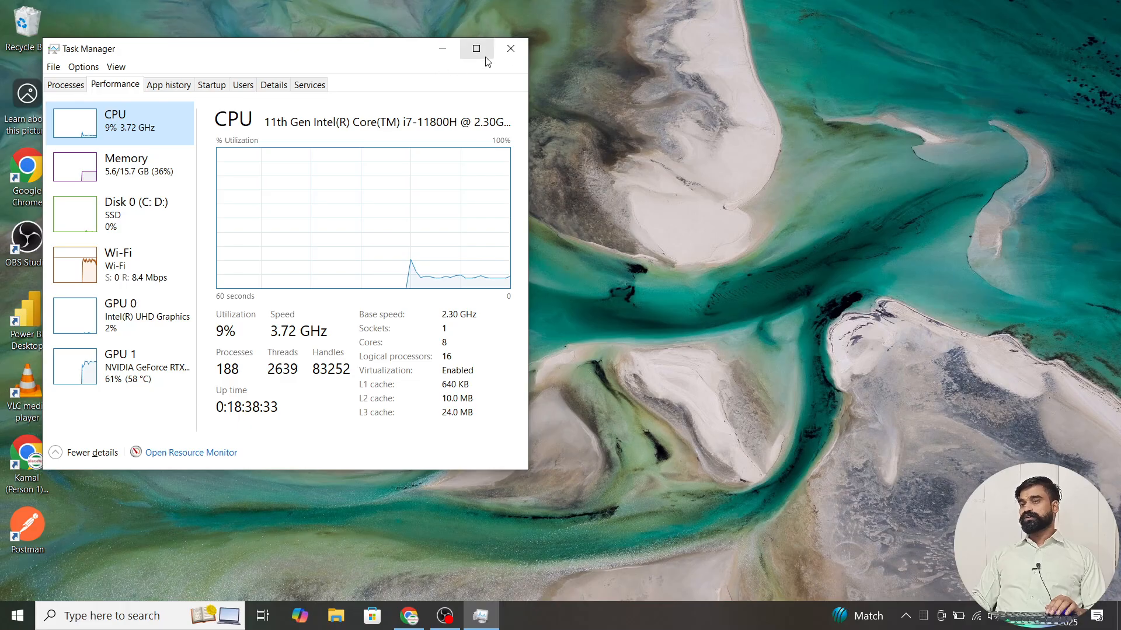
click(504, 49)
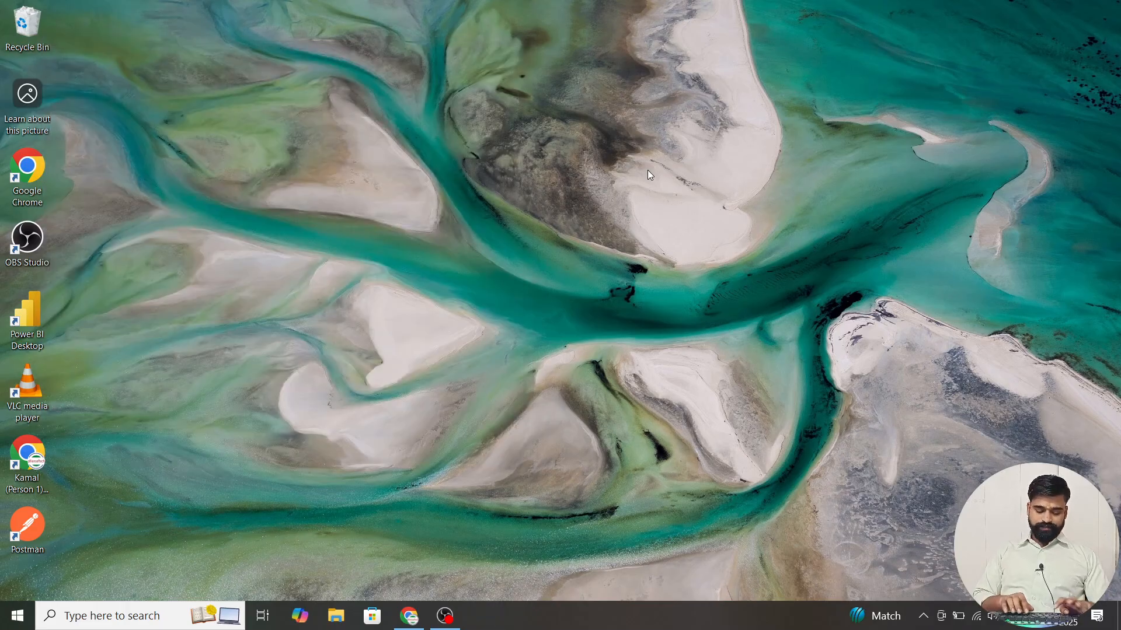
Open System Information with the Run command msinfo32 and maximize its window.
key(super+r)
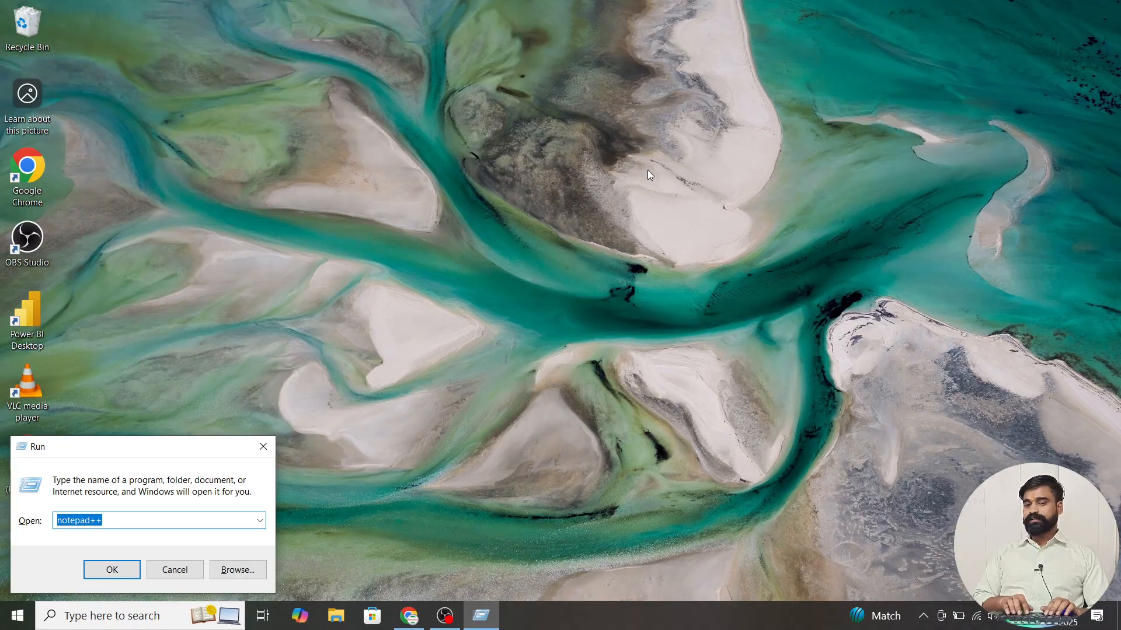
text(msinf)
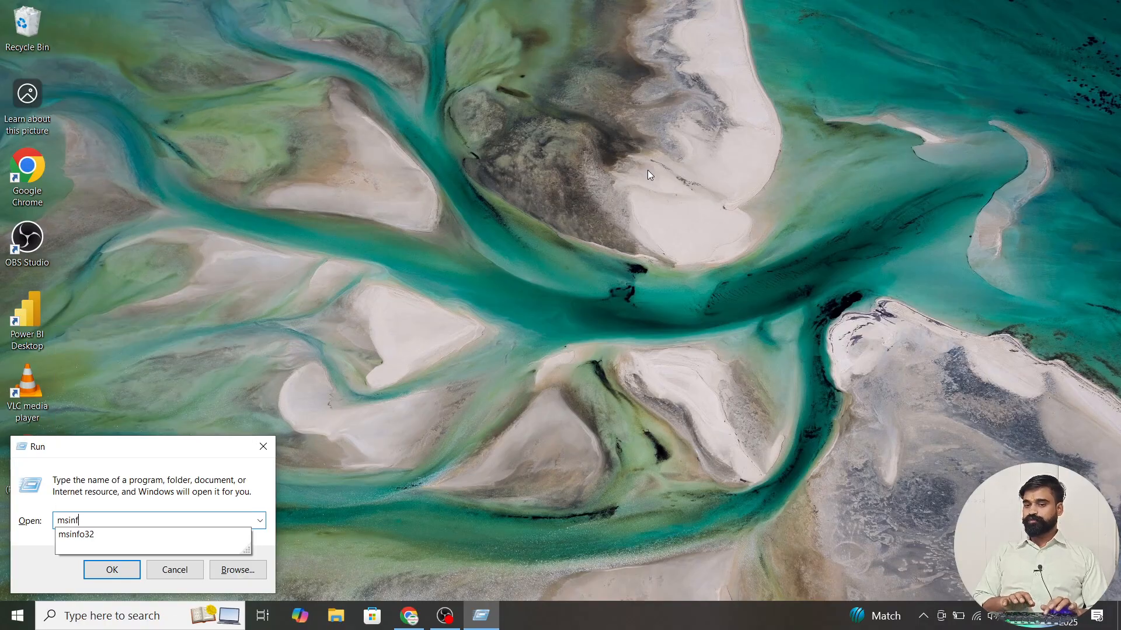
text(o32)
key(Return)
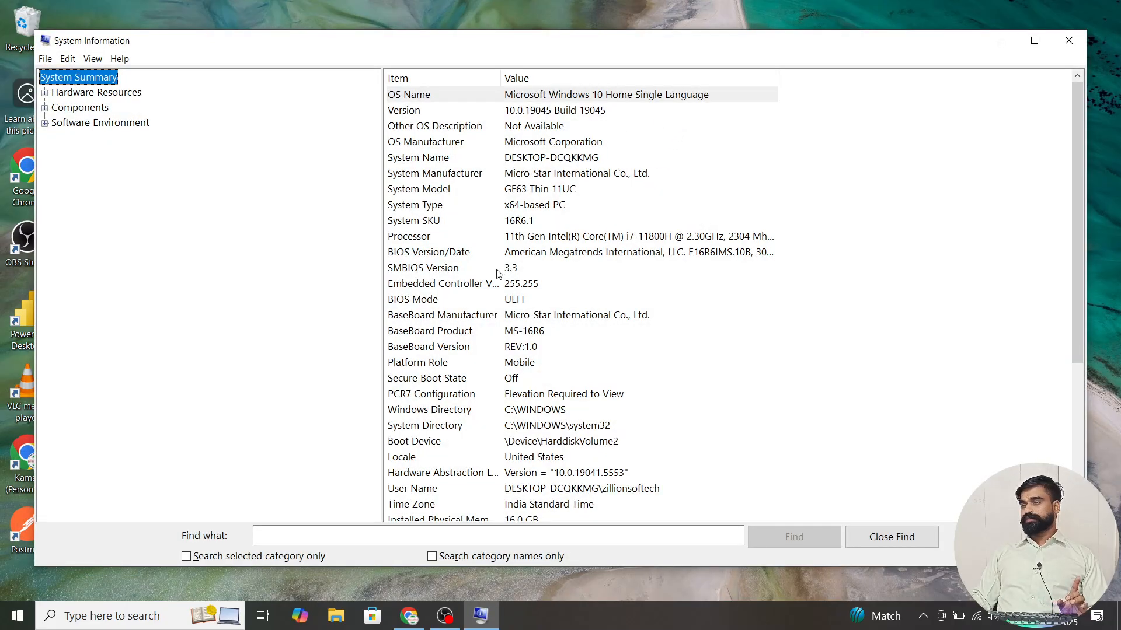
click(1034, 40)
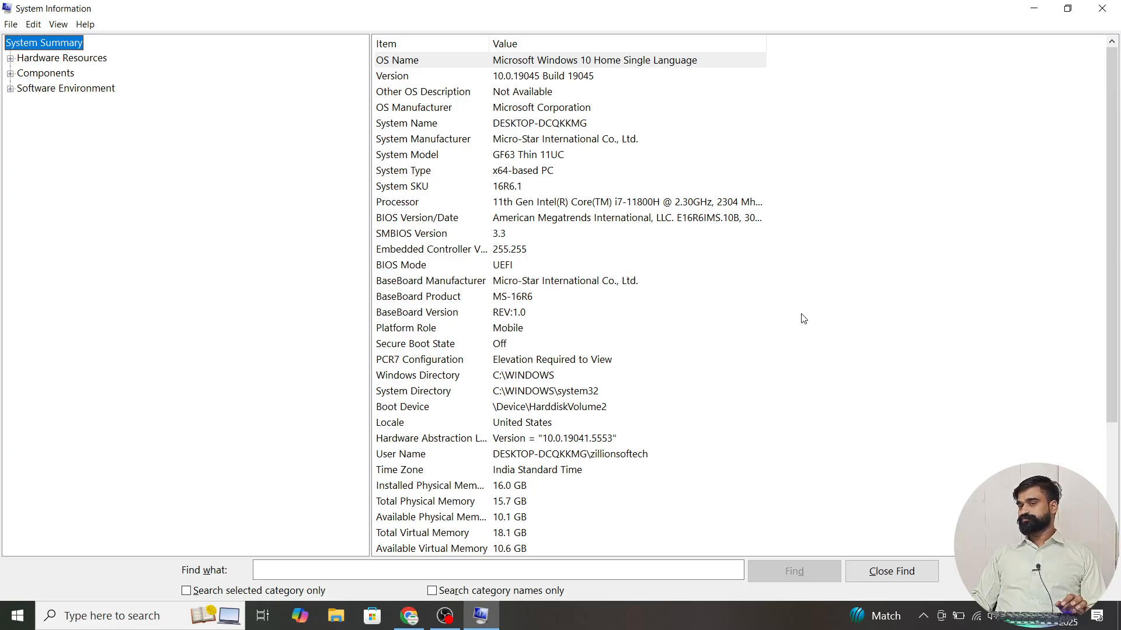
Widen the Value column to read the BIOS version, installed memory and processor entries, and close System Information.
click(708, 220)
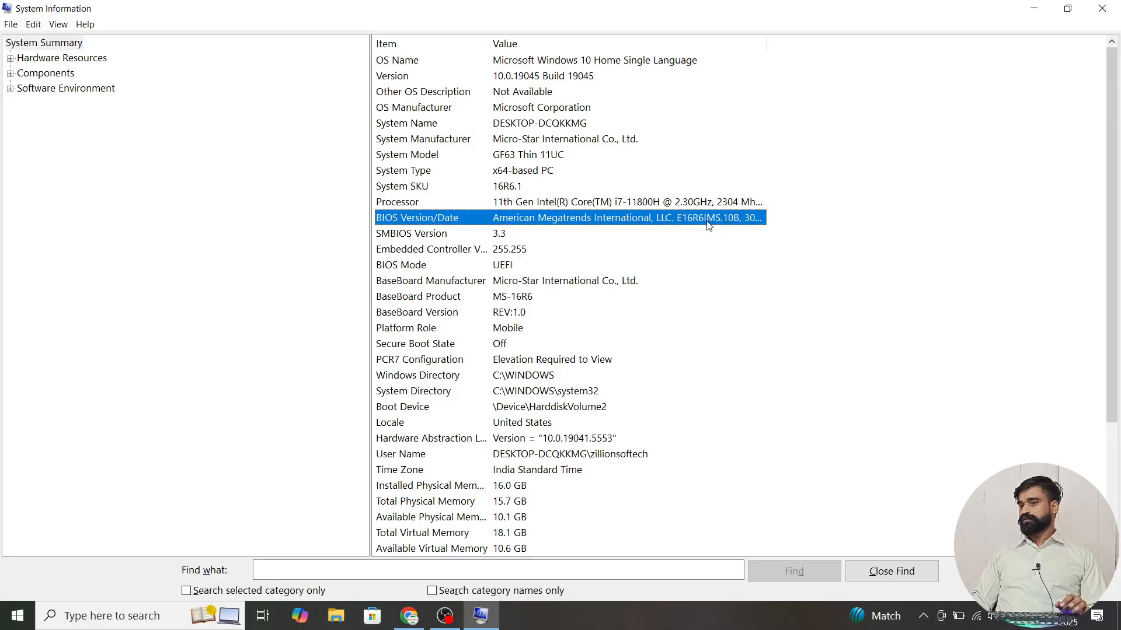
drag(766, 44, 879, 50)
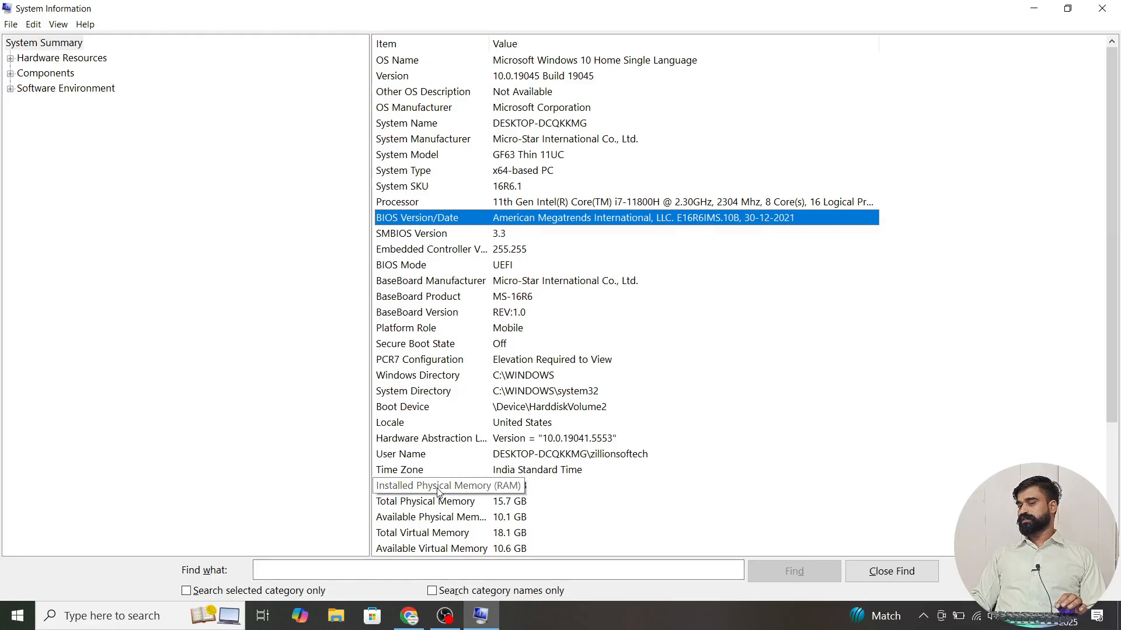
click(522, 489)
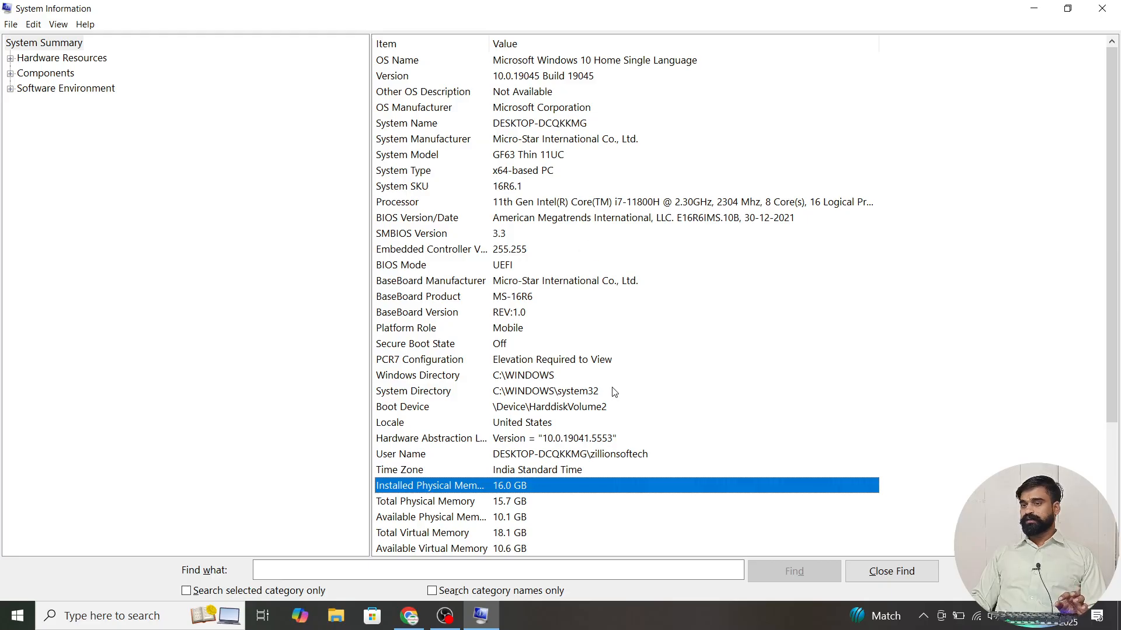
click(636, 205)
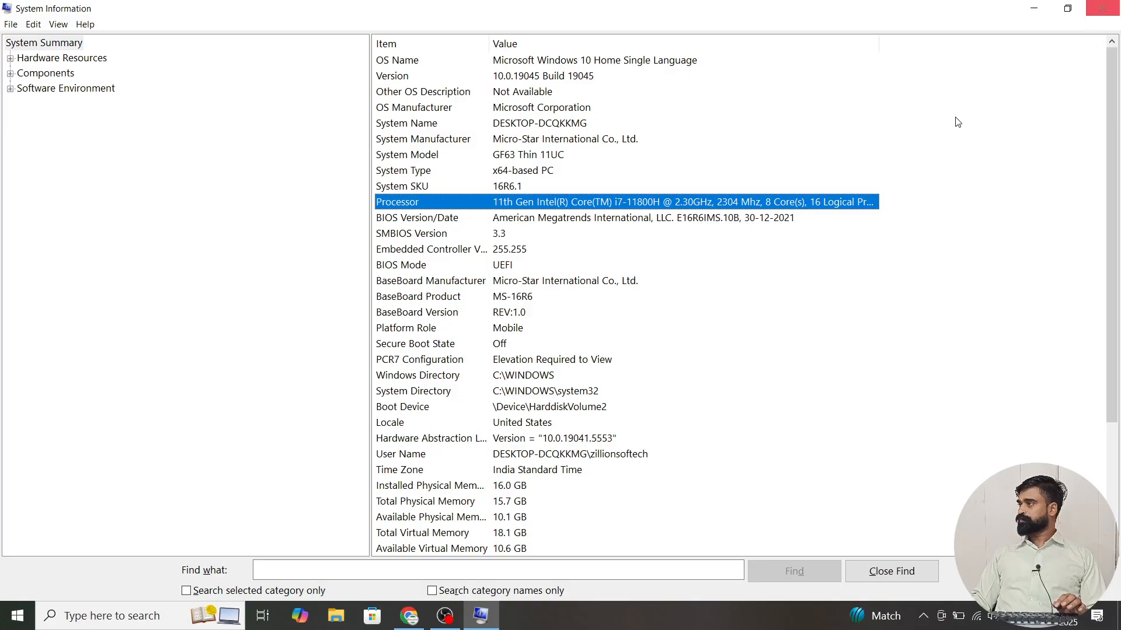
click(746, 218)
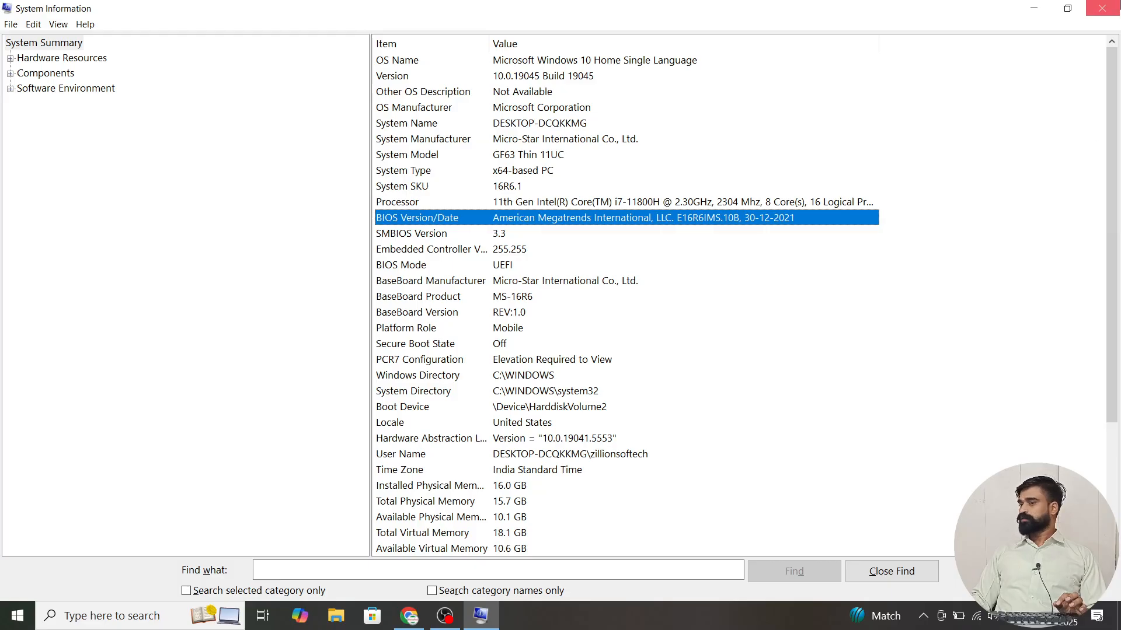
click(1116, 10)
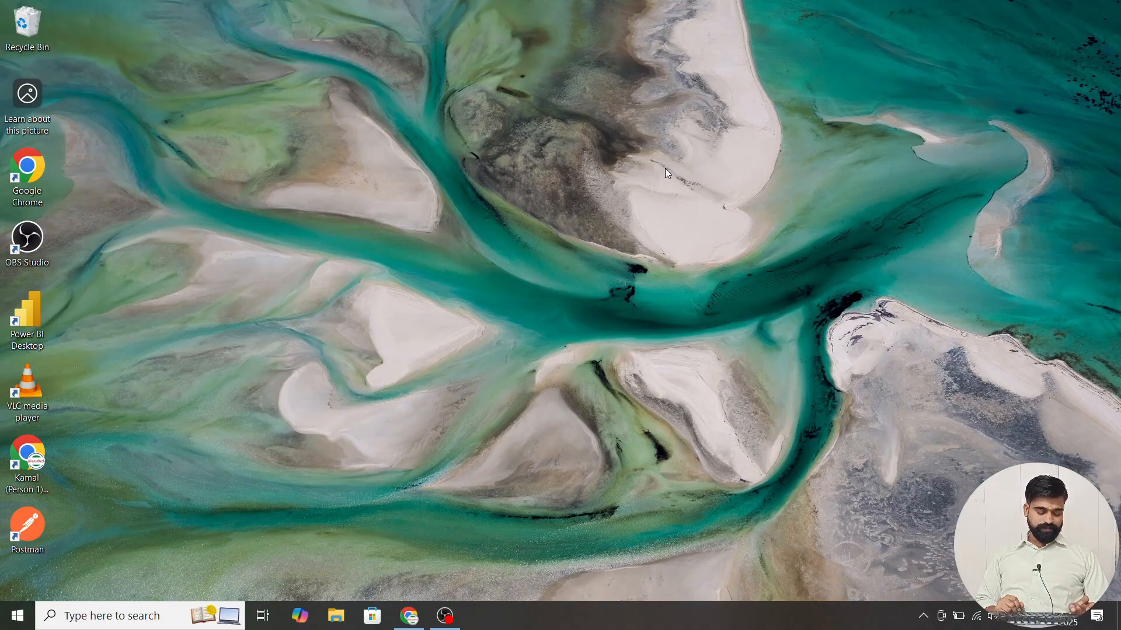
Find Excel with Windows search, open a blank workbook in it, and close Excel.
key(super)
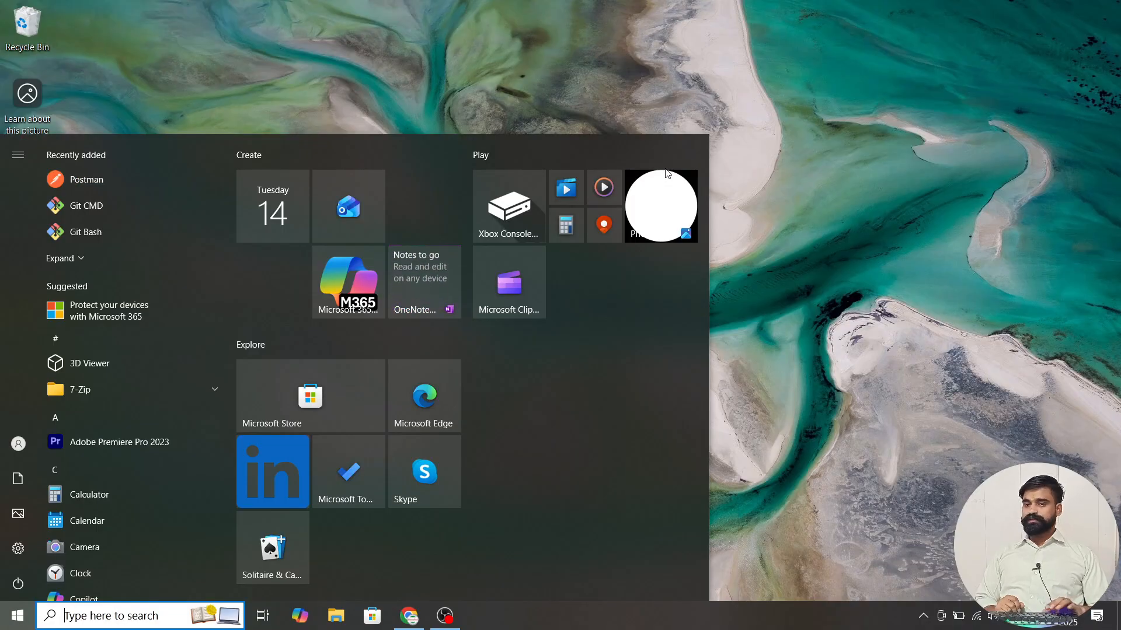
text(excel)
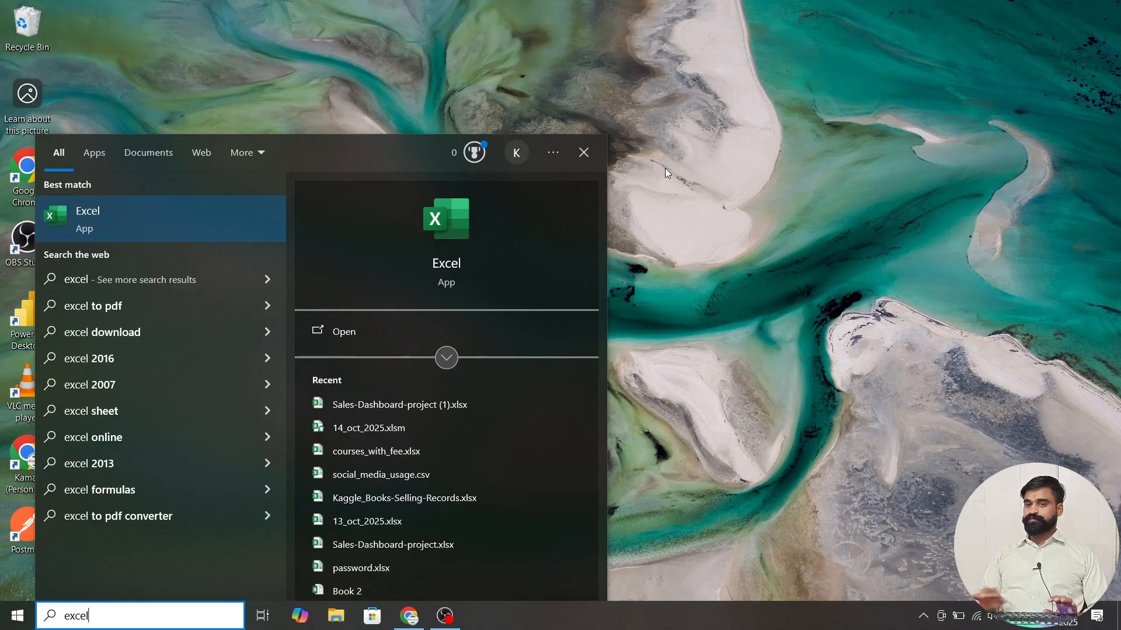
click(131, 226)
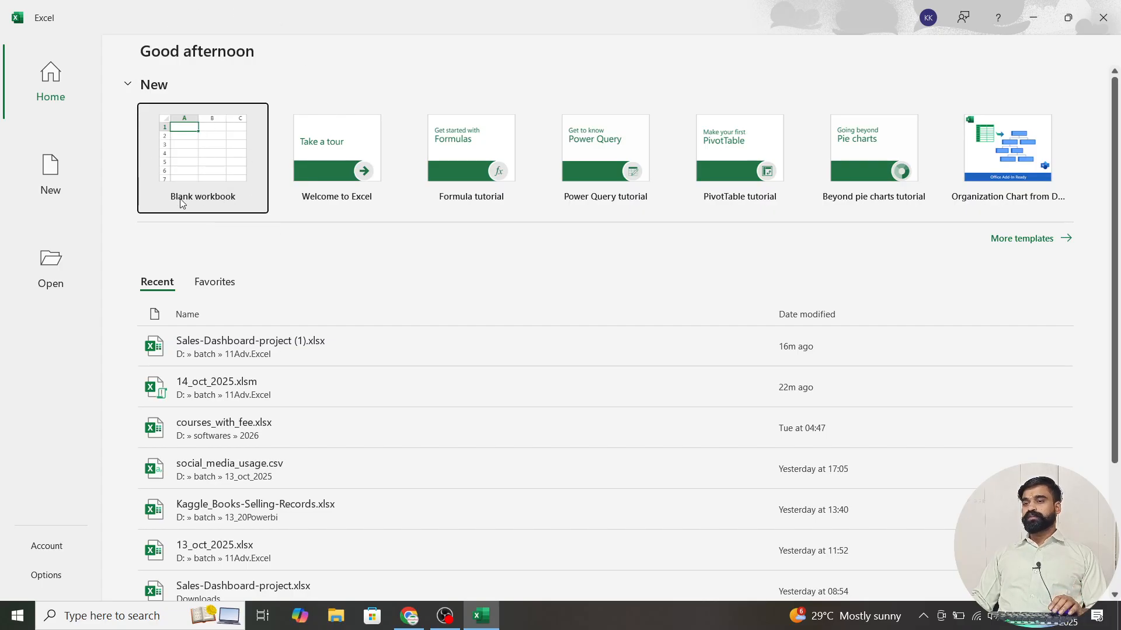
click(194, 152)
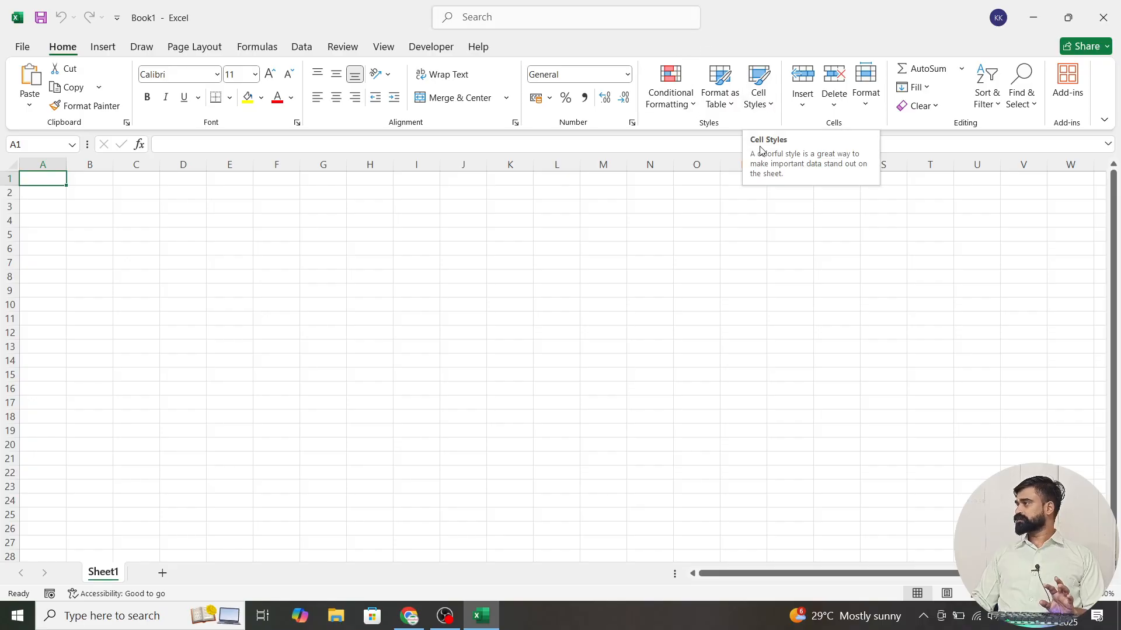
click(1103, 17)
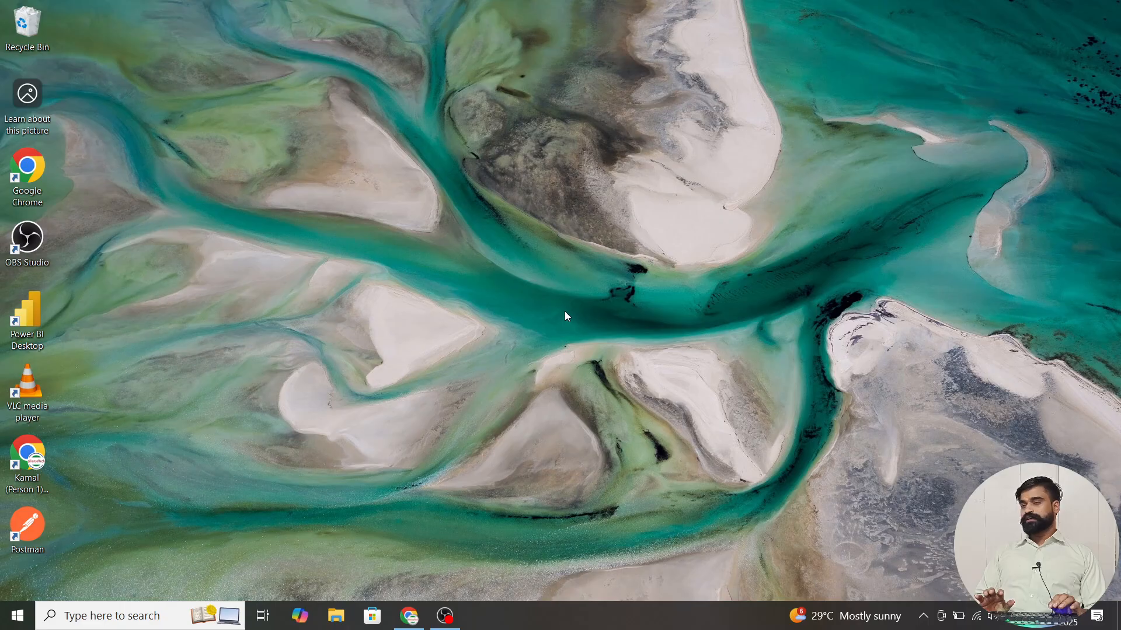
Launch Excel with the Run command excel.
key(super+r)
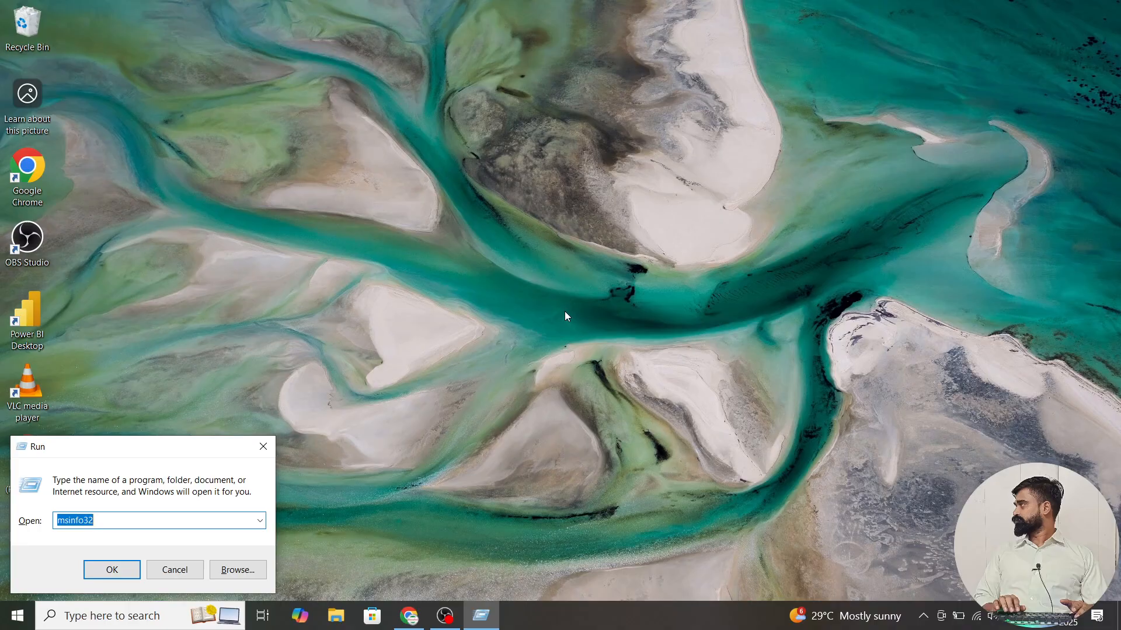
key(Return)
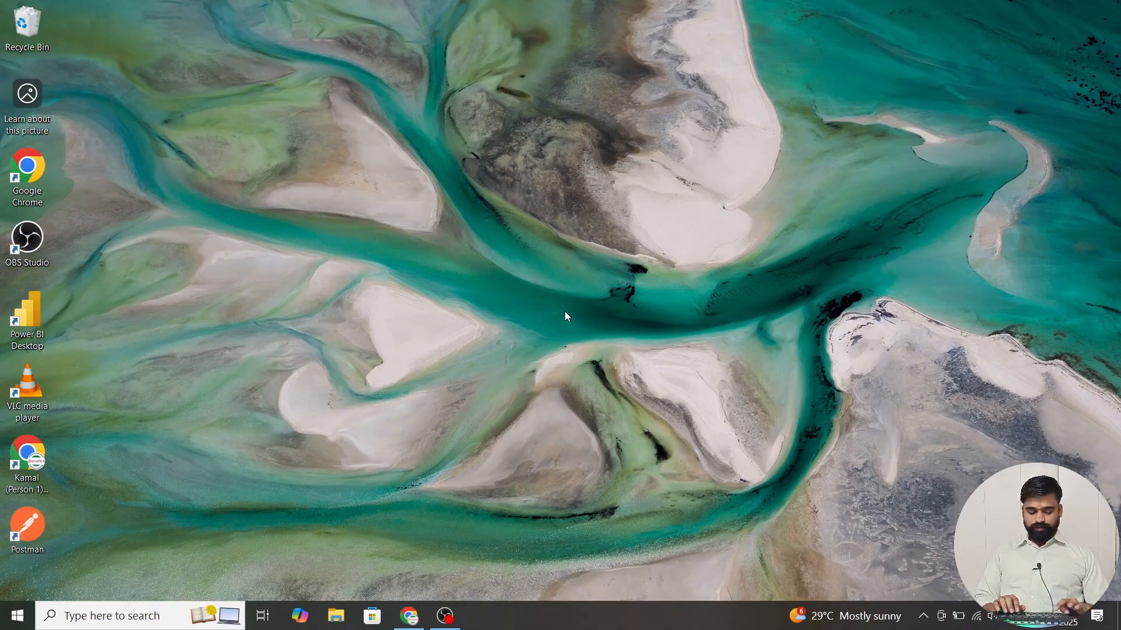
key(super+r)
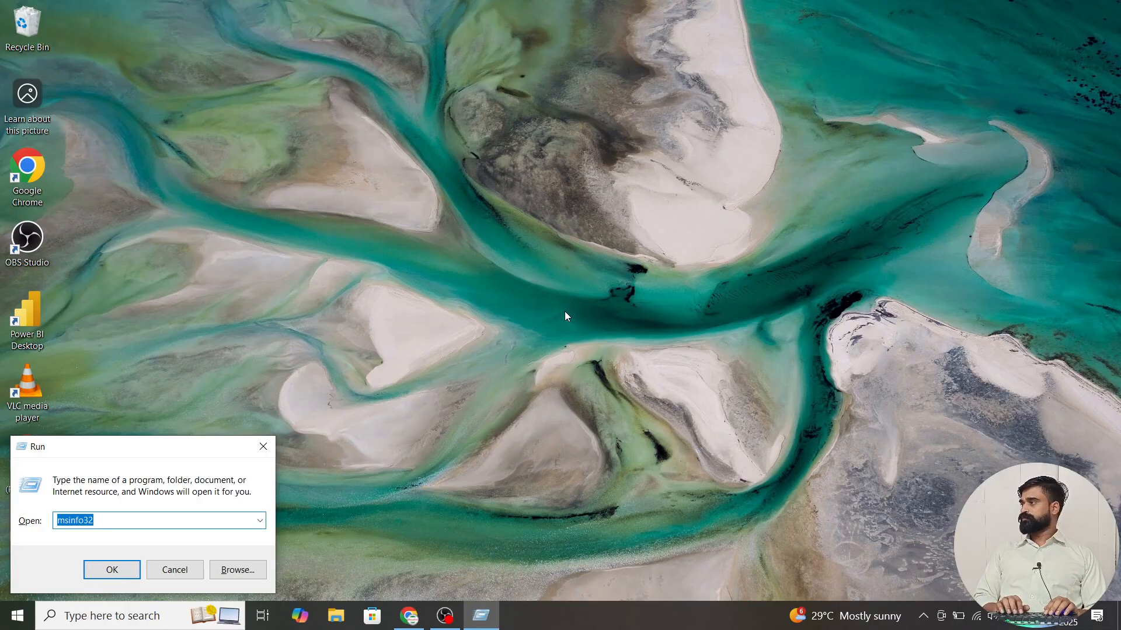
text(exc)
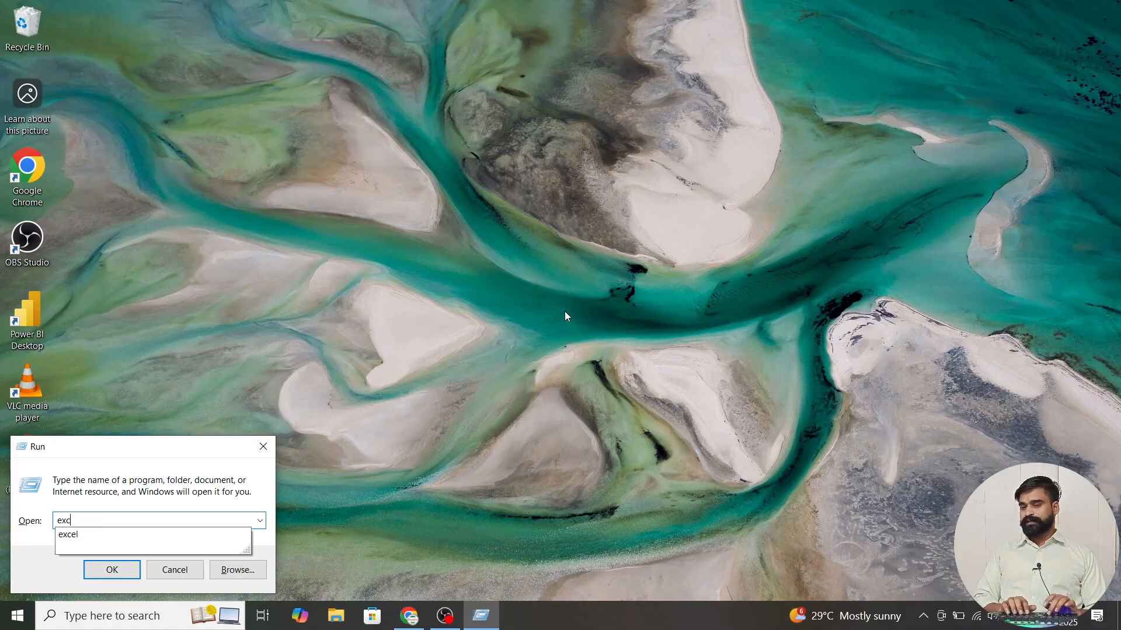
text(el)
key(Return)
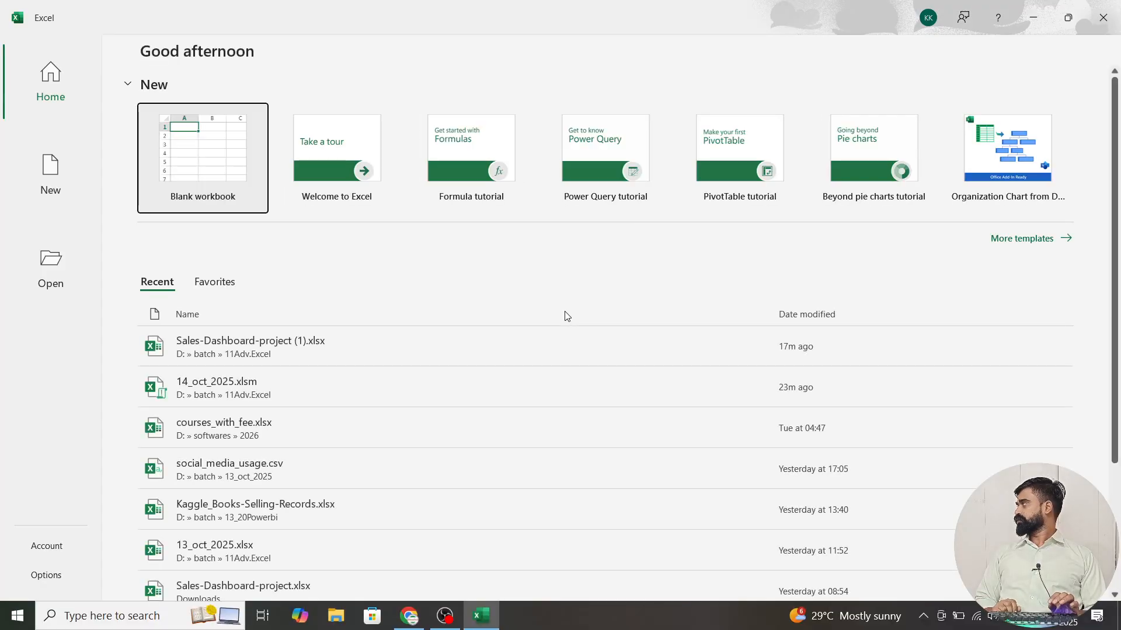
Close Excel, relaunch it with the Run command excel, and close it again.
key(alt+F4)
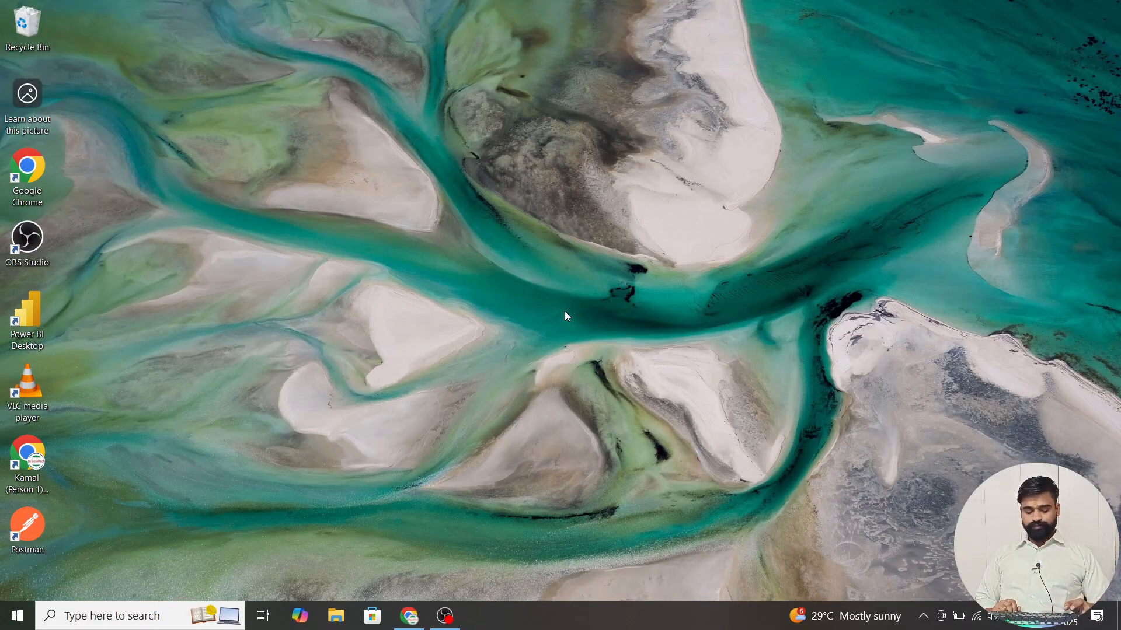
key(super+r)
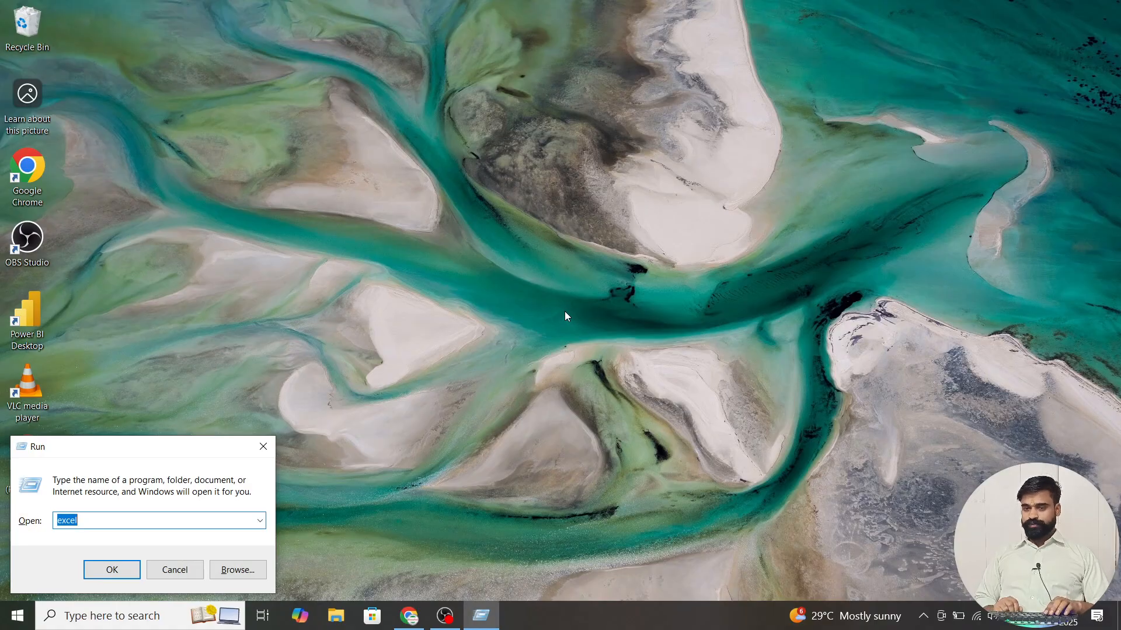
key(Return)
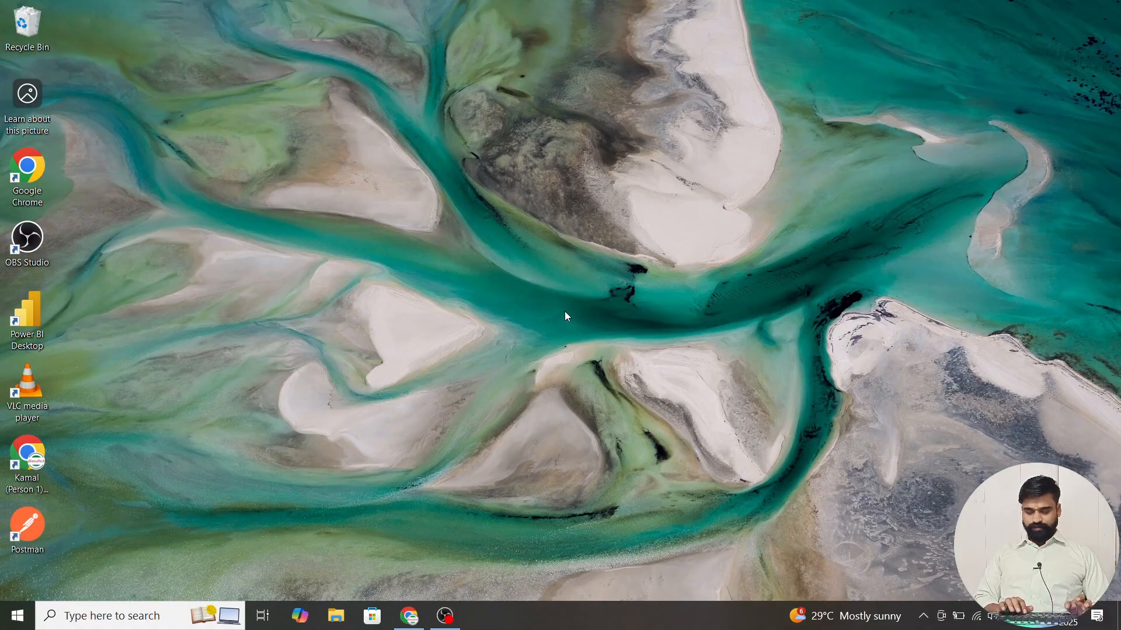
key(super+r)
text(e)
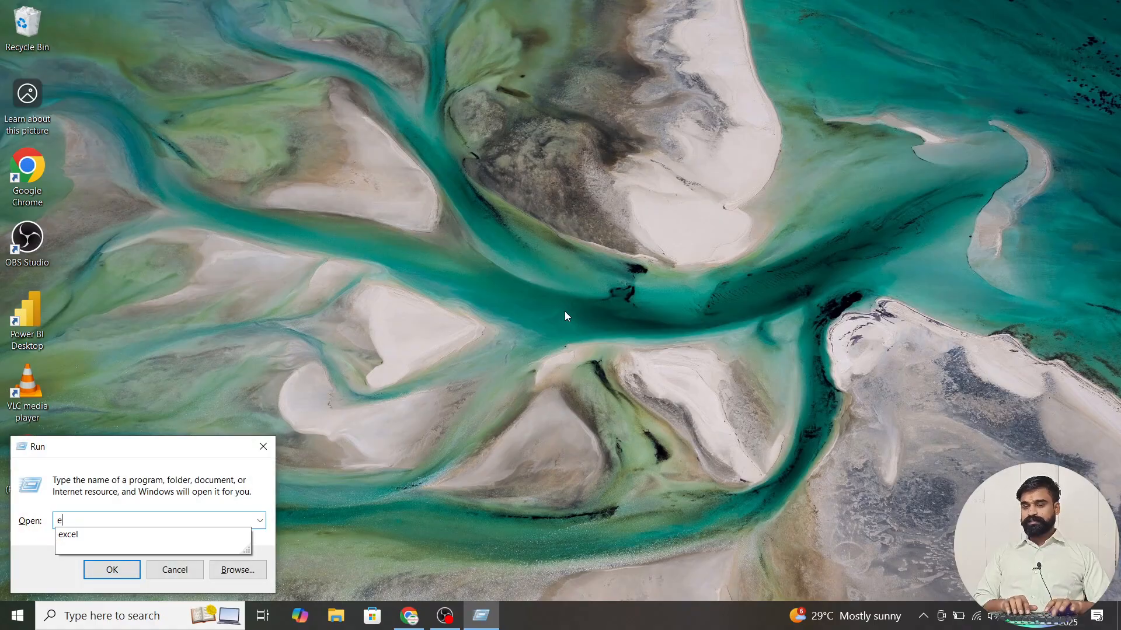
text(xcel)
key(Return)
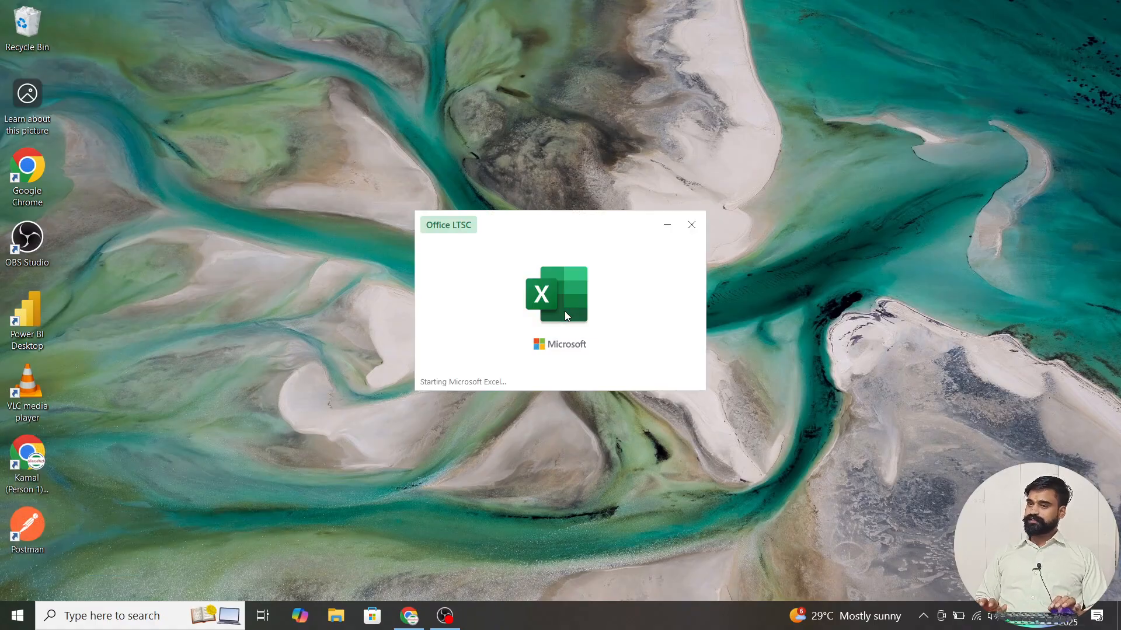
key(alt+F4)
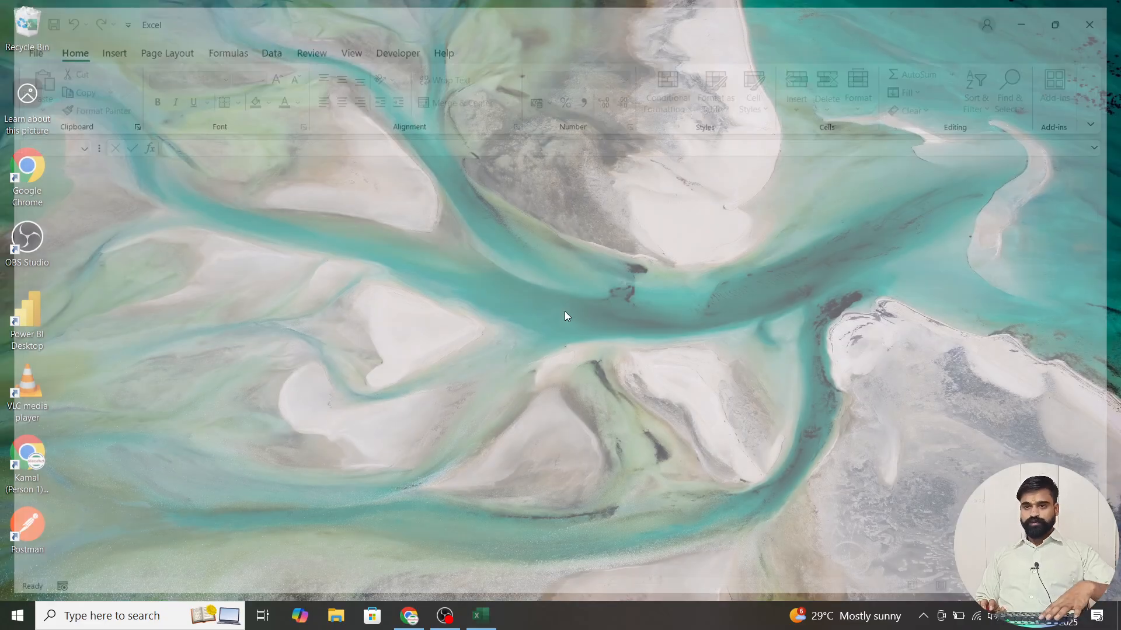
key(alt+Tab)
key(Escape)
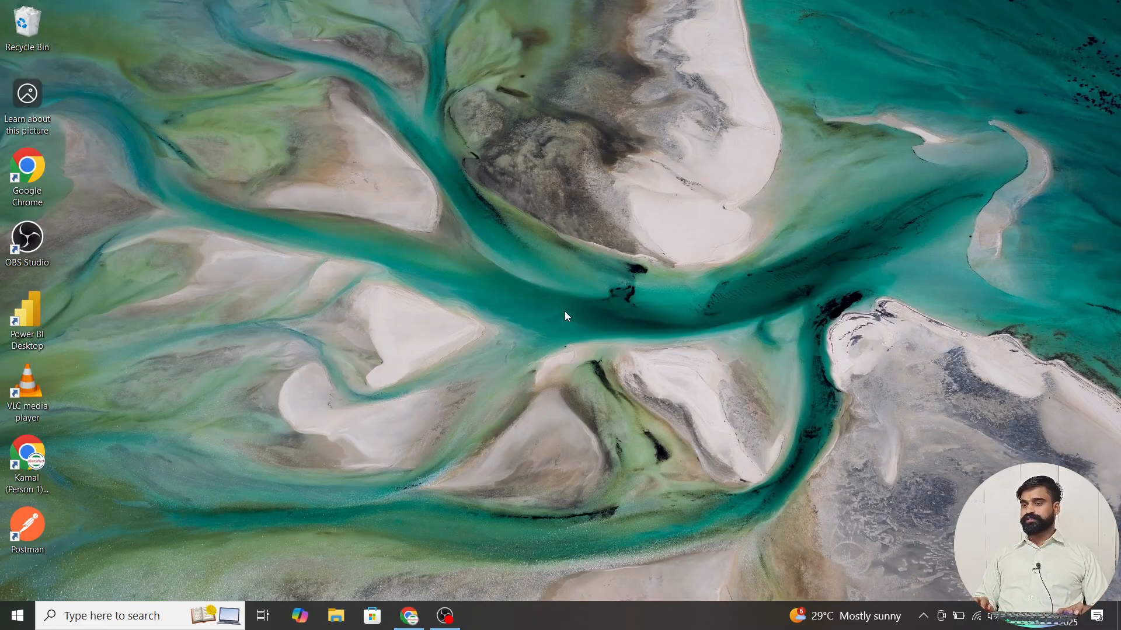
Open File Explorer and go to Local Disk (D:), selecting the batch folder.
key(super+e)
key(Down)
key(Down)
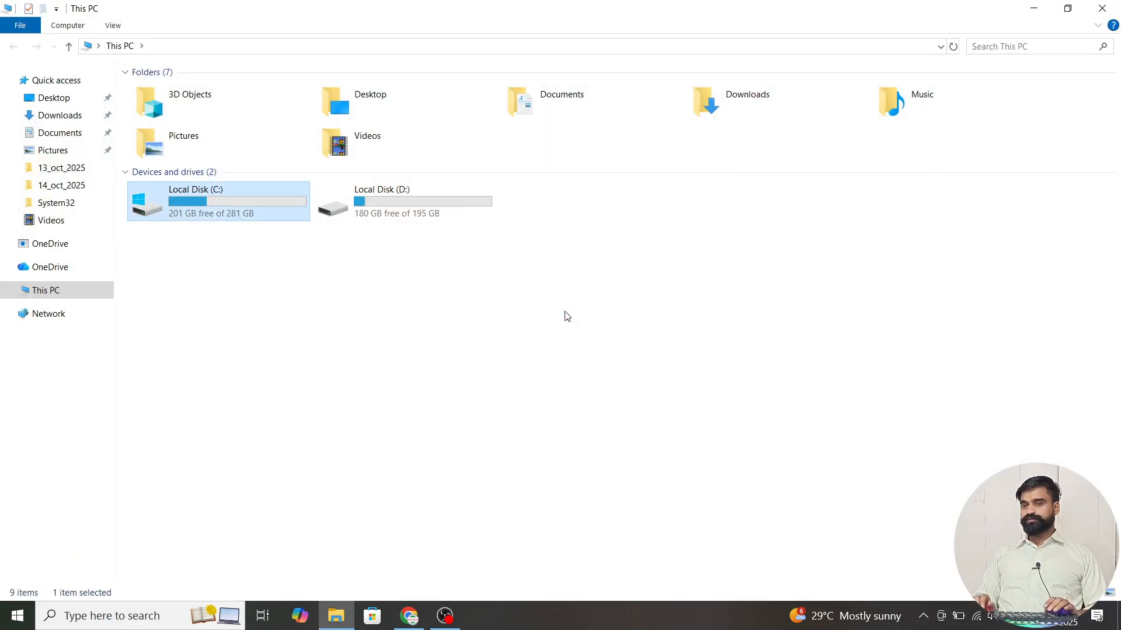
key(Right)
key(Return)
key(Down)
key(Up)
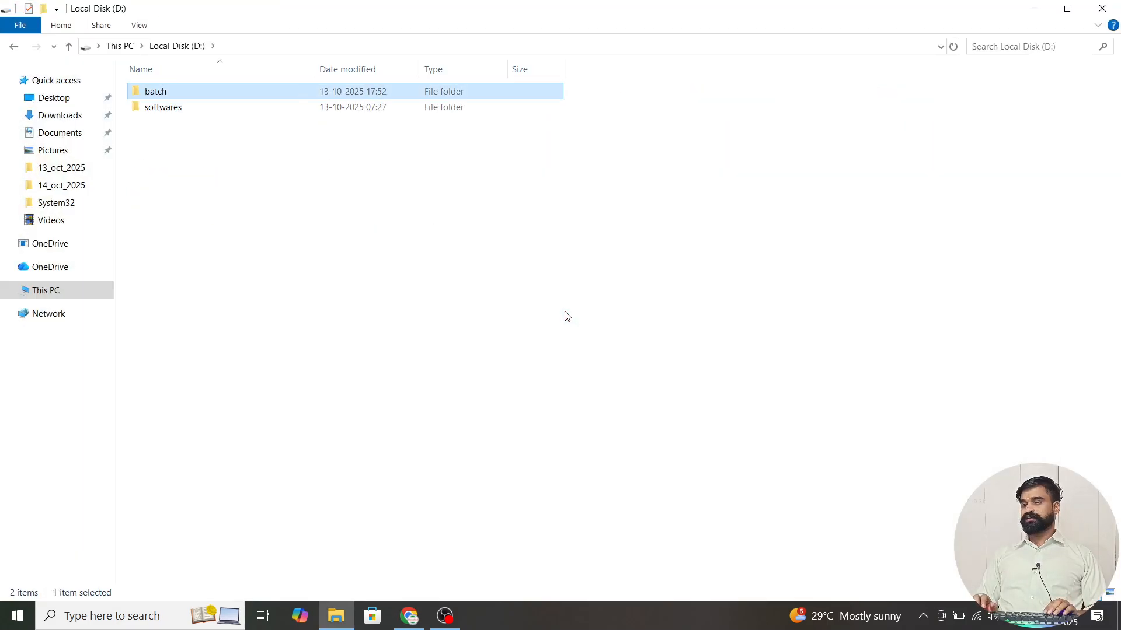
Open the 12Adv.Excel folder inside batch and open the file shortcut.txt.
key(Return)
key(Down)
key(Down)
key(Down)
key(Down)
key(Down)
key(Down)
key(Down)
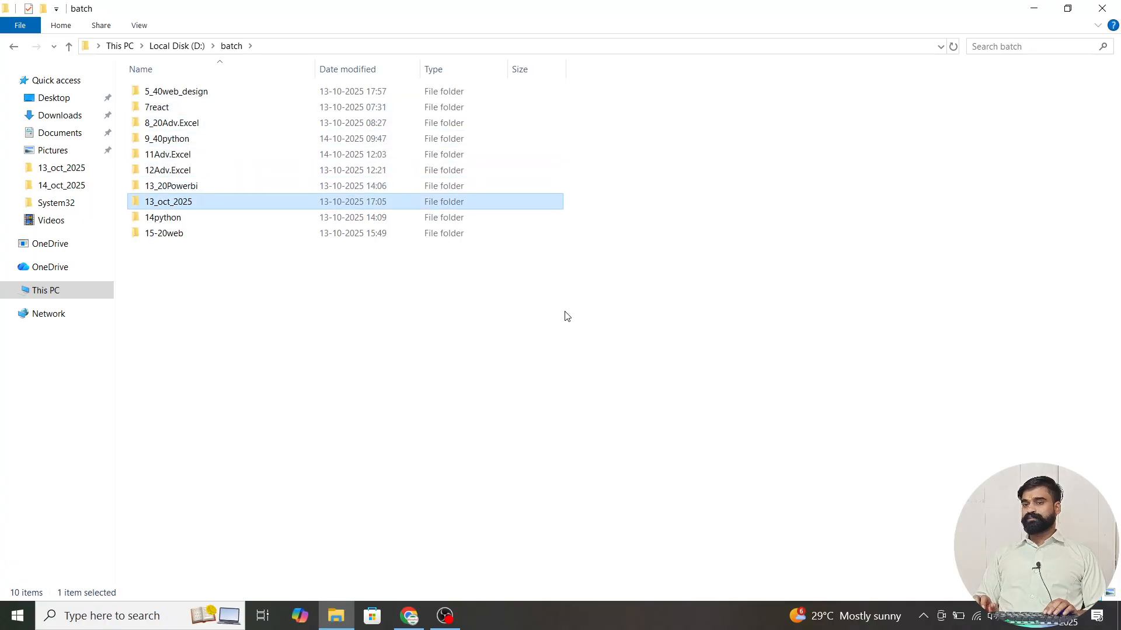
key(Up)
key(Up)
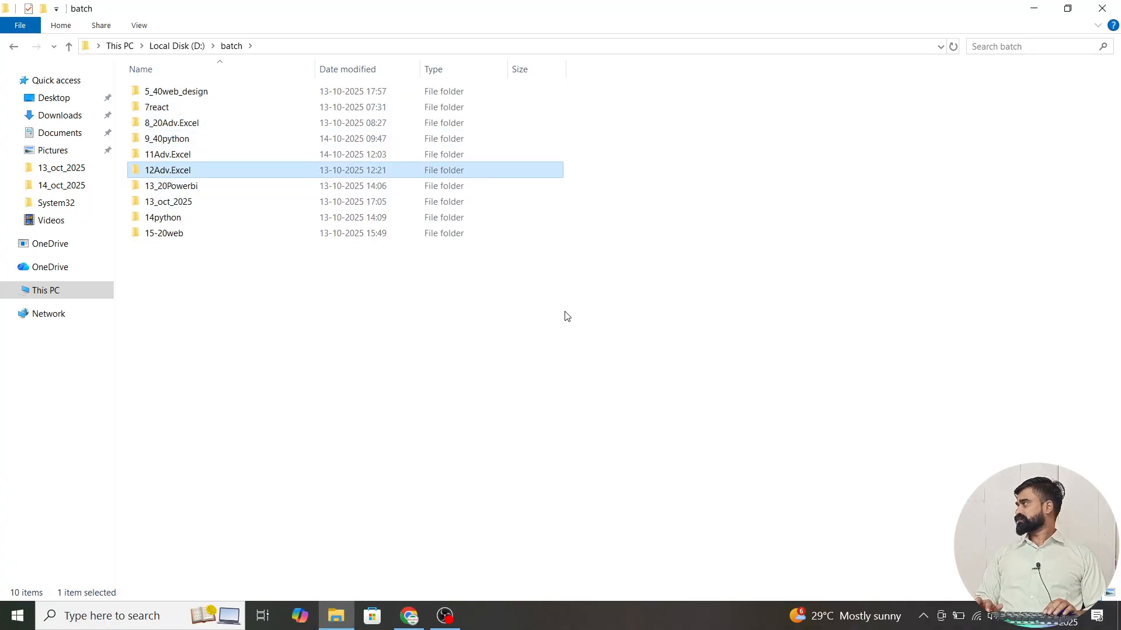
key(Return)
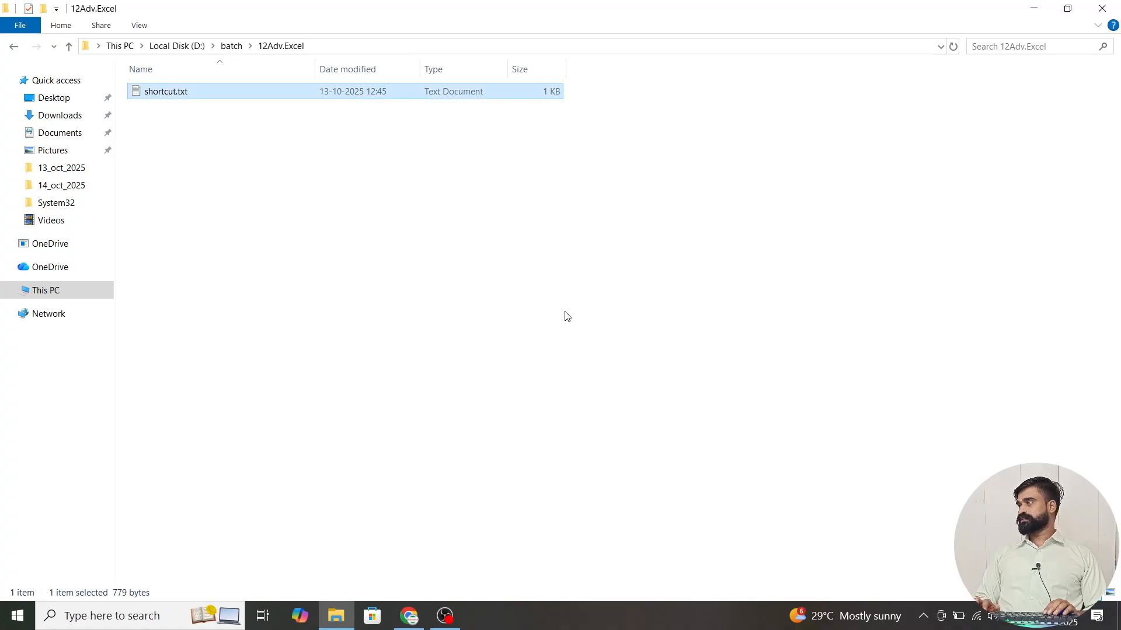
key(Return)
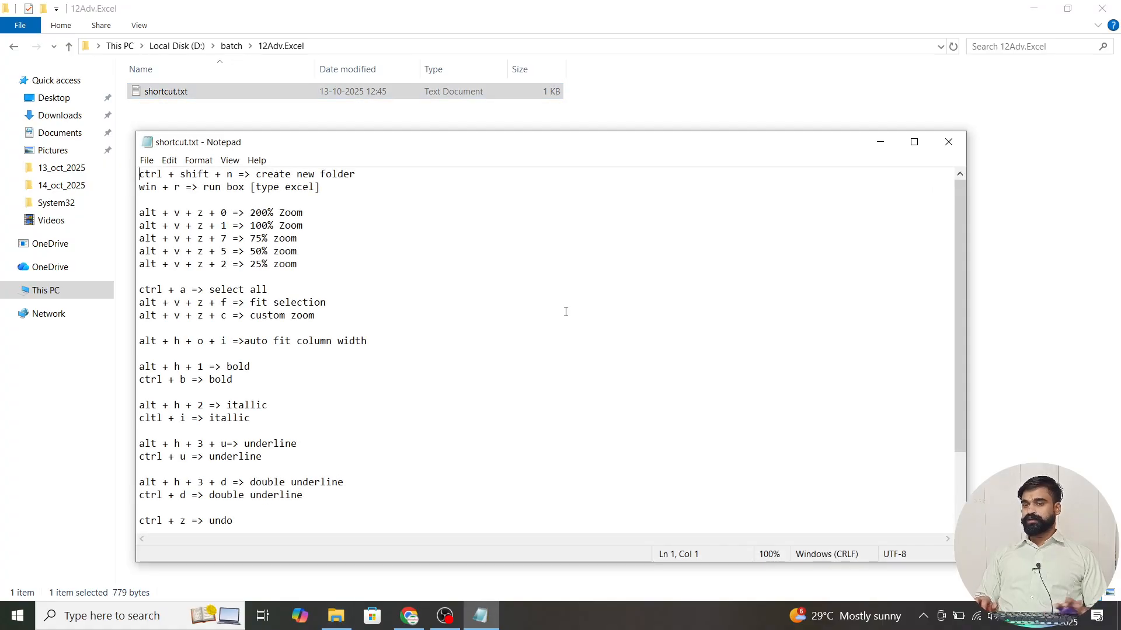
Maximize the shortcut.txt window and zoom its text to 330% to read through the shortcut list.
key(super+Up)
scroll(566, 312, up, 20)
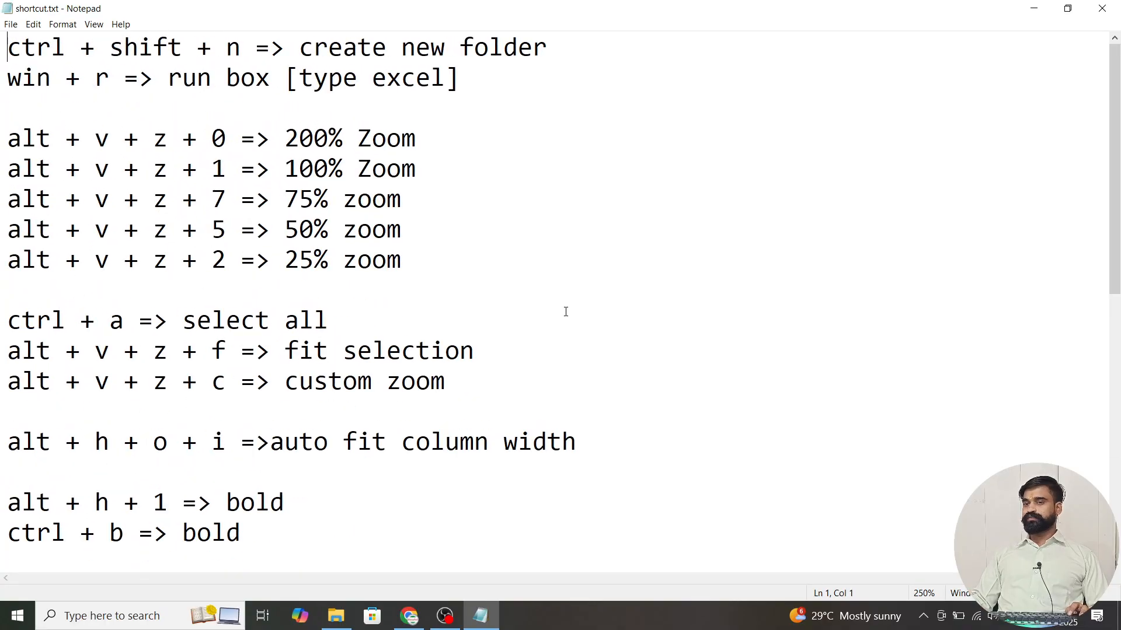
scroll(565, 311, down, 15)
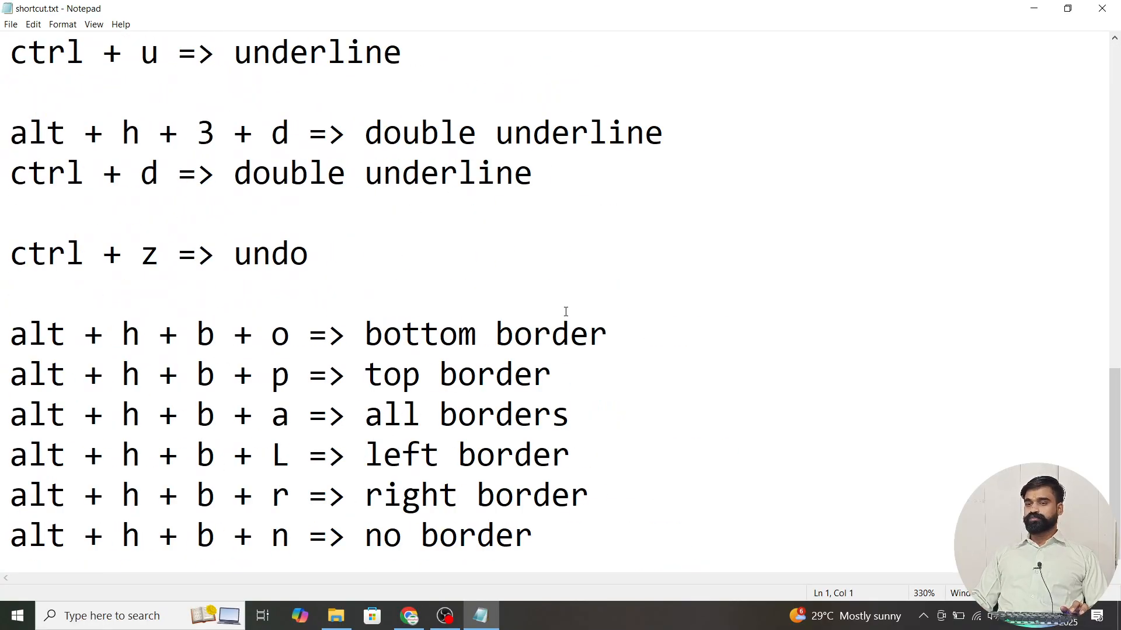
scroll(566, 312, up, 15)
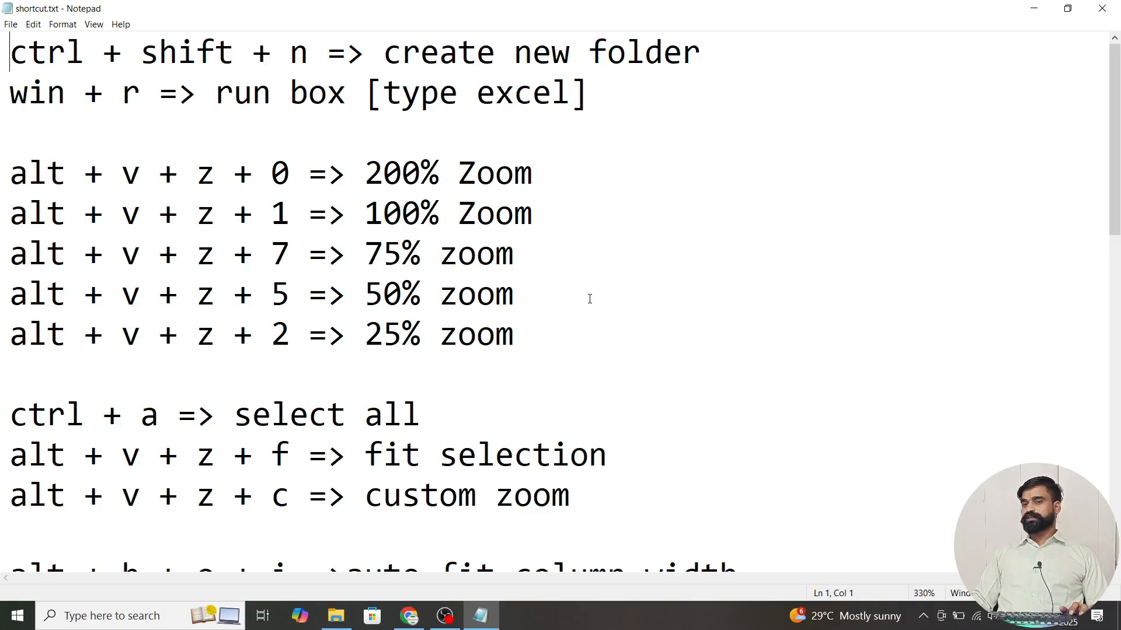
scroll(590, 299, down, 5)
scroll(589, 299, up, 5)
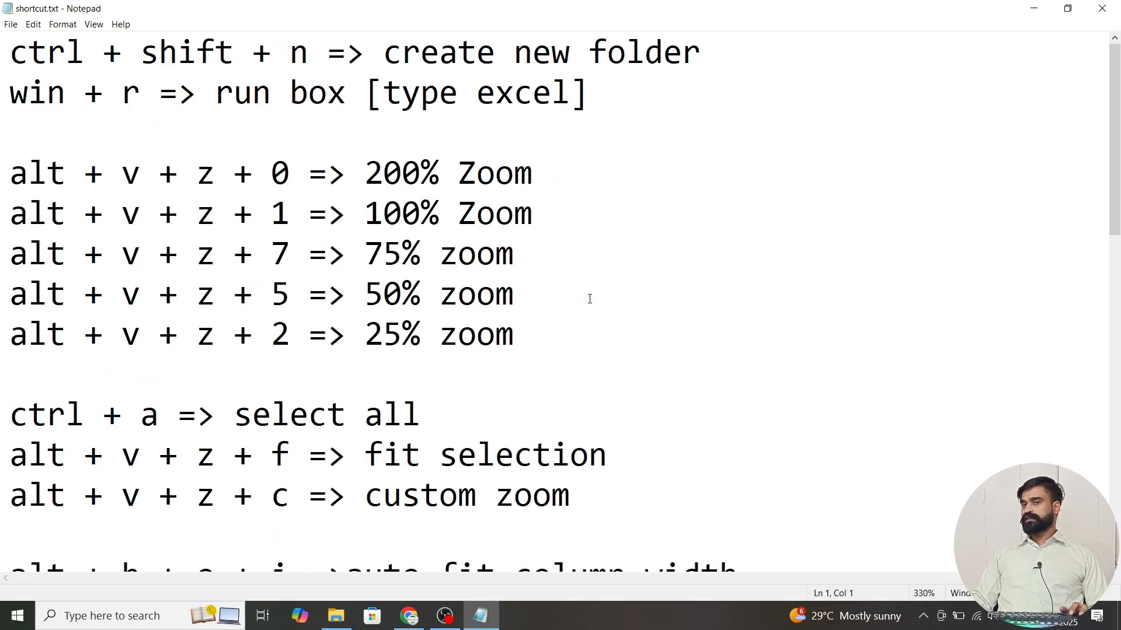
scroll(589, 299, down, 15)
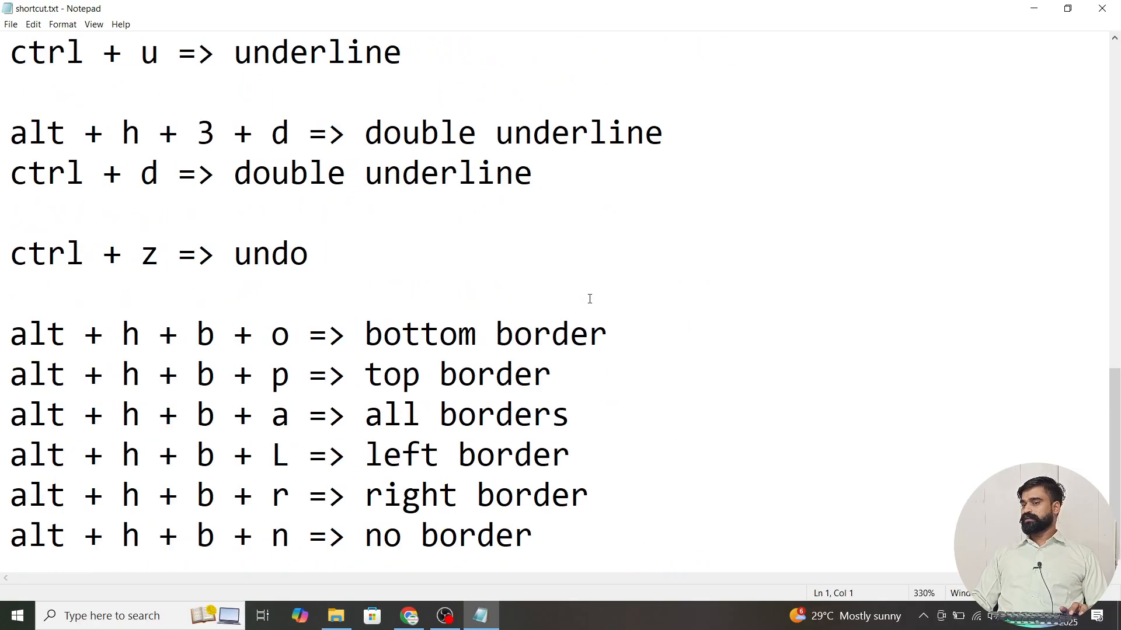
Leave three blank lines below the "no border" entry, write "win + r => run box", and start a new line under it.
click(623, 541)
key(Return)
key(Return)
key(Return)
key(Return)
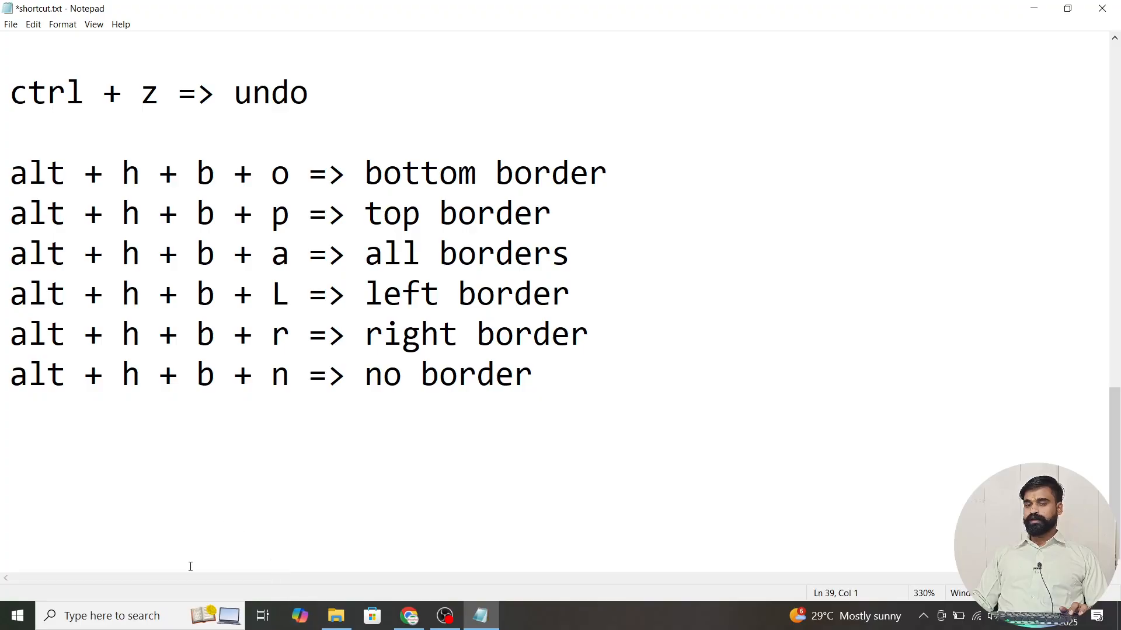
text(wi)
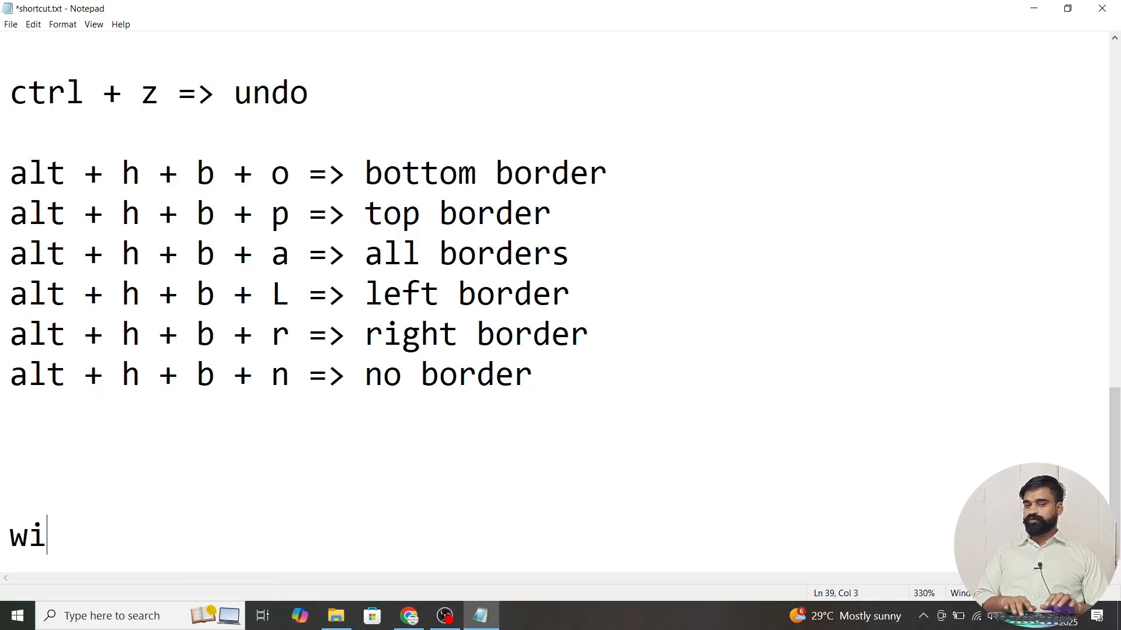
text(n + r => run b)
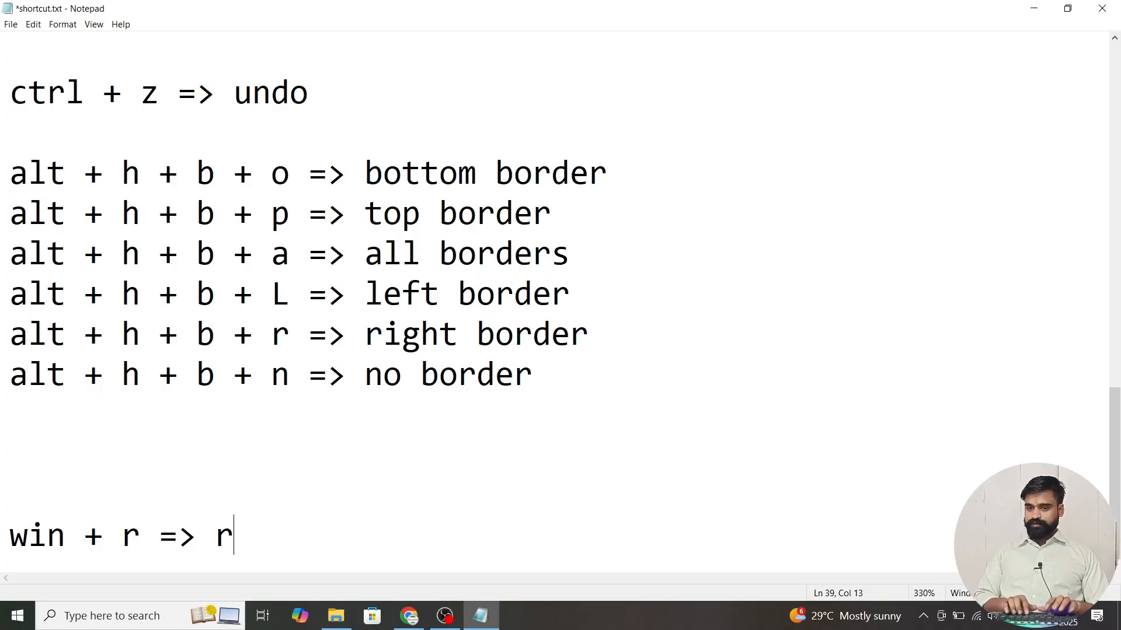
key(BackSpace)
text(box)
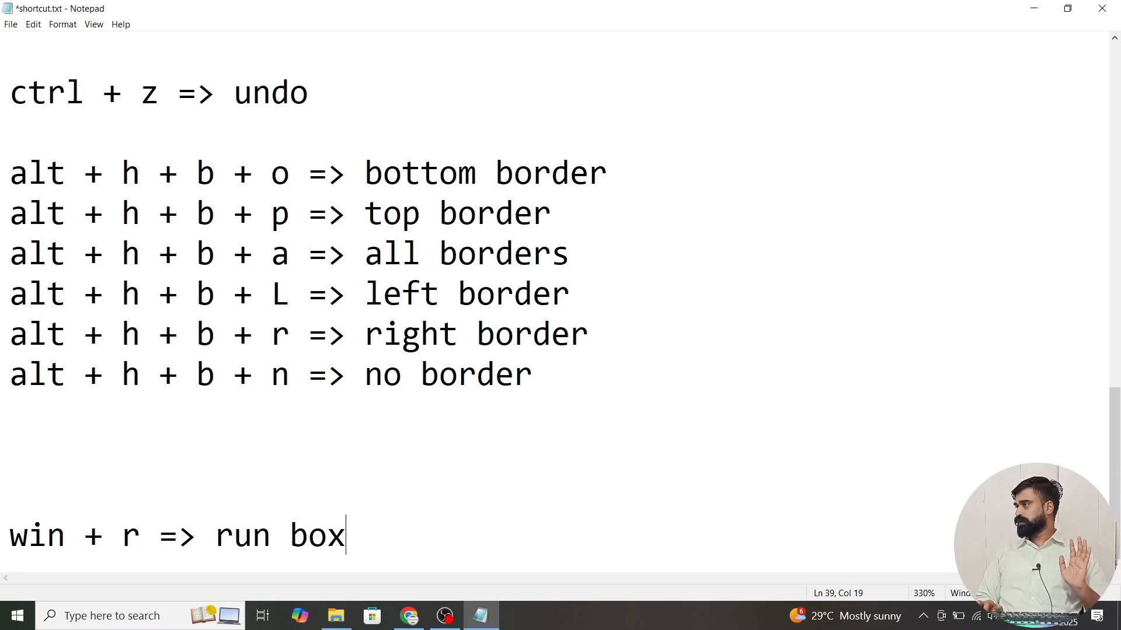
key(Return)
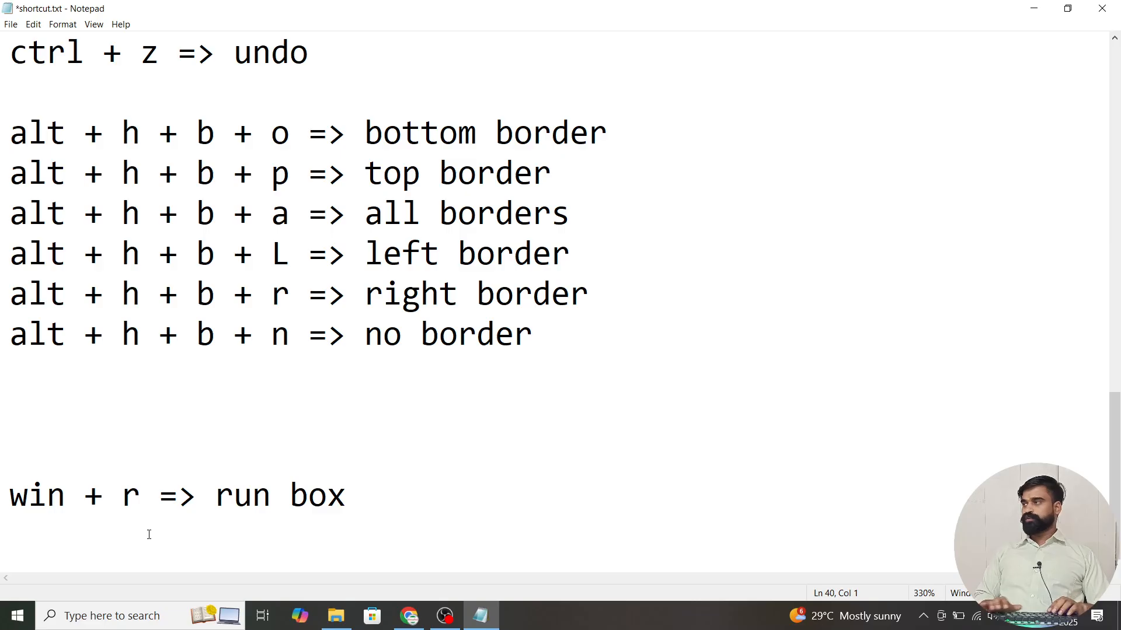
text(run anem)
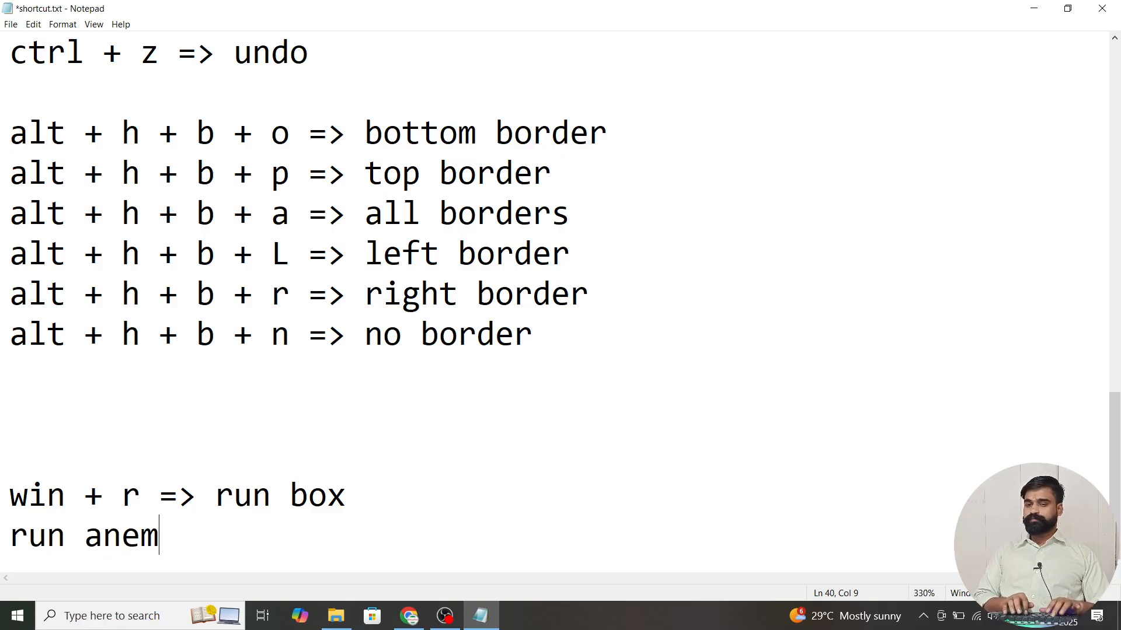
key(BackSpace)
key(BackSpace)
key(BackSpace)
key(BackSpace)
key(BackSpace)
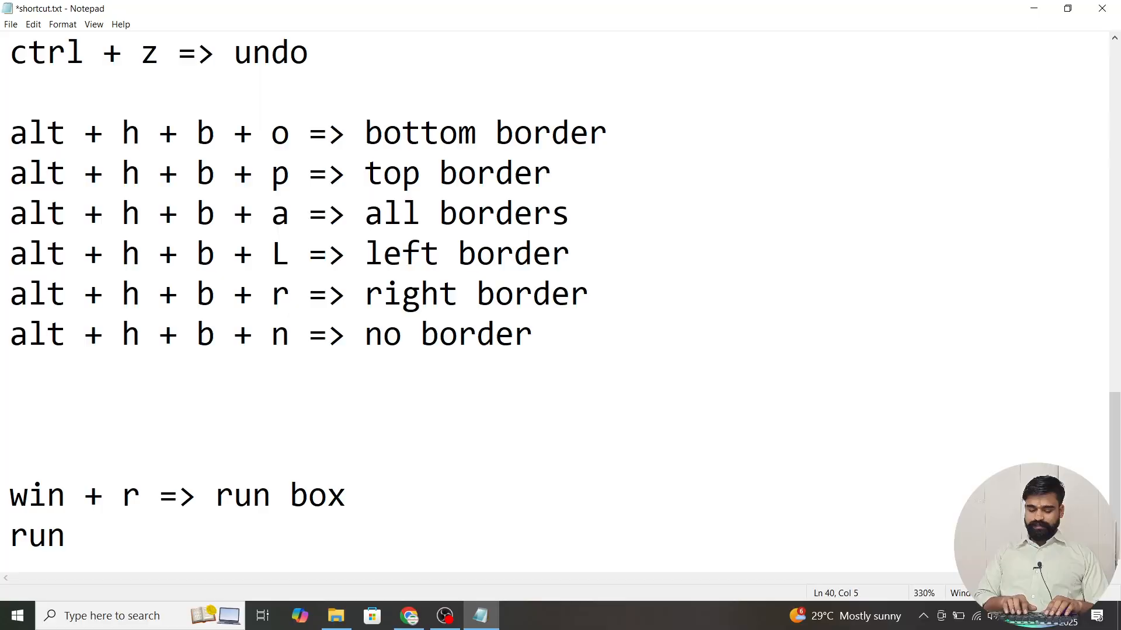
key(BackSpace)
key(BackSpace)
key(BackSpace)
key(BackSpace)
Write "excel => run name" on the line below the run box note and highlight its parts.
text(excel )
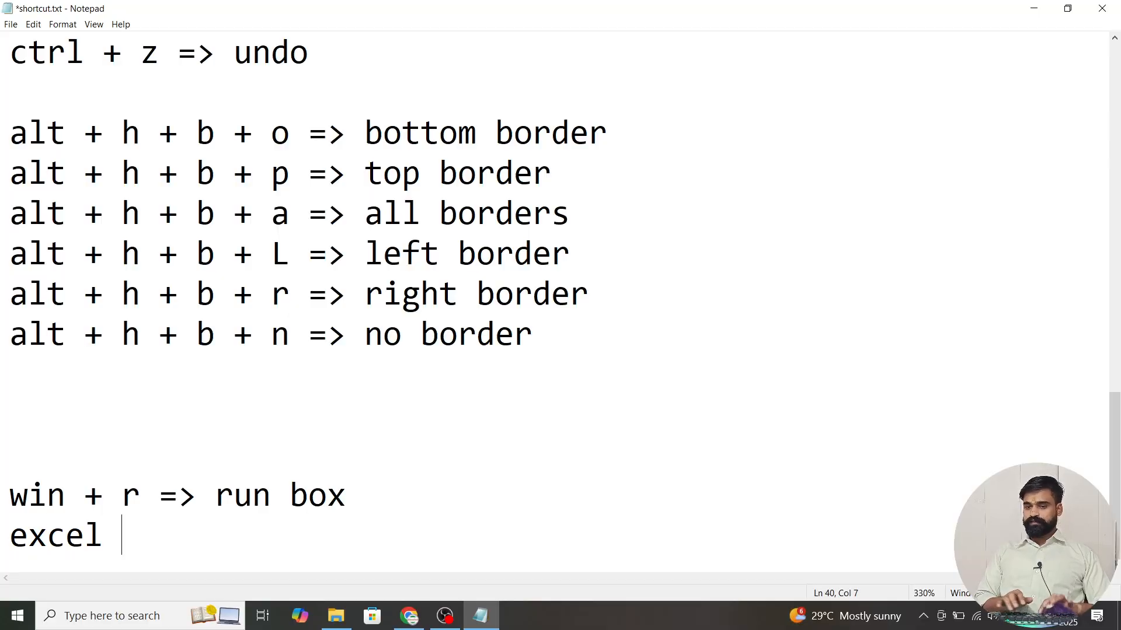
text(=> runa)
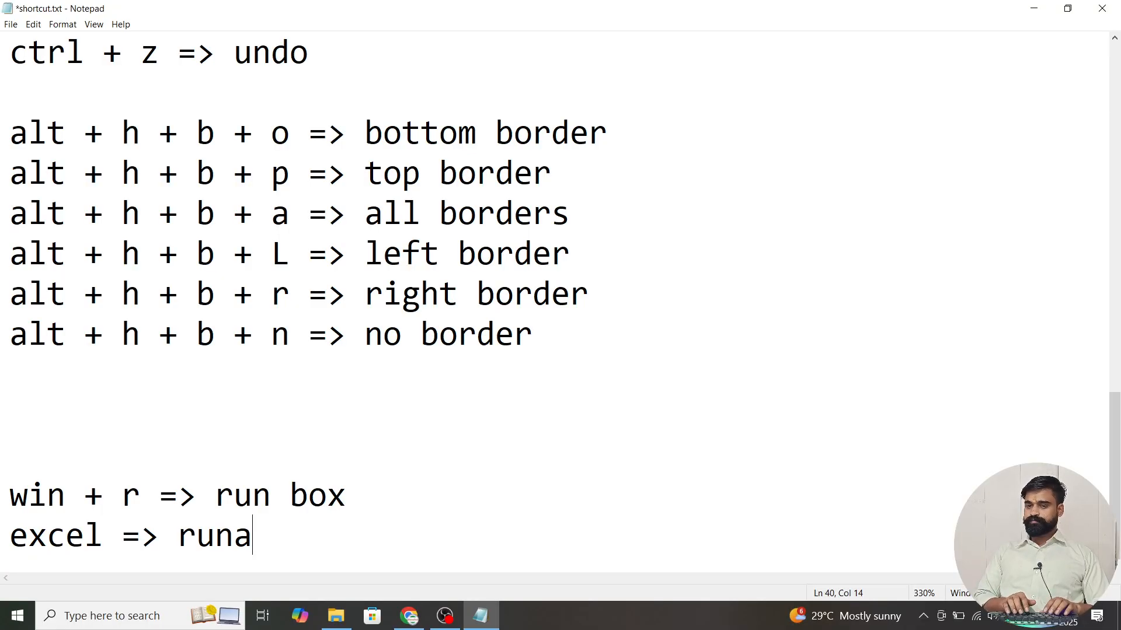
key(BackSpace)
text(name)
key(shift+Home)
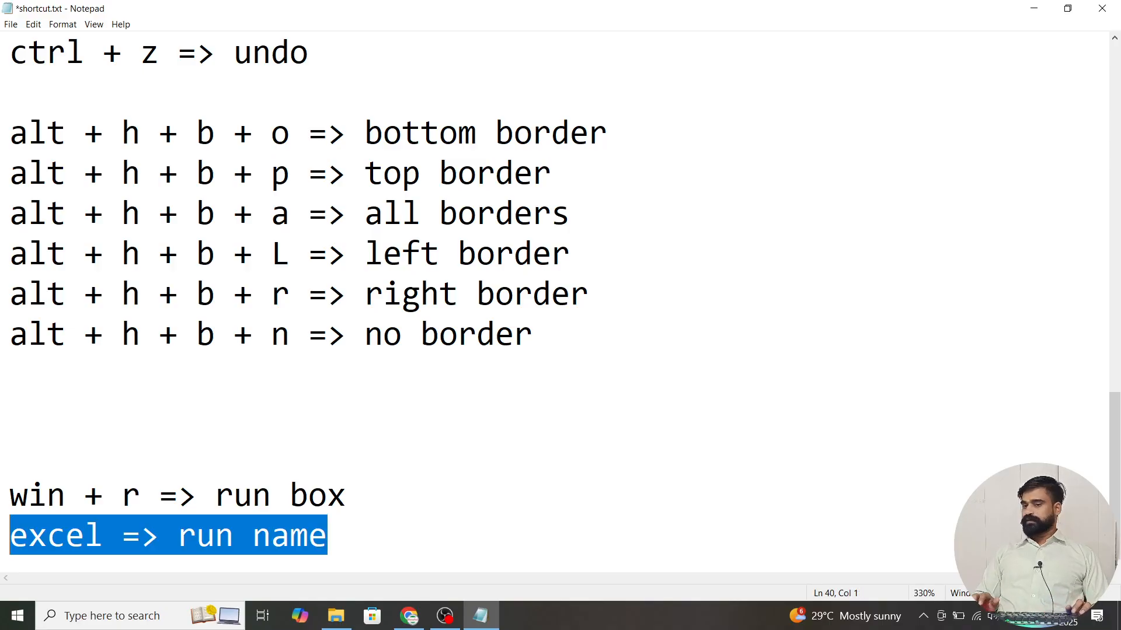
key(Home)
key(ctrl+shift+Right)
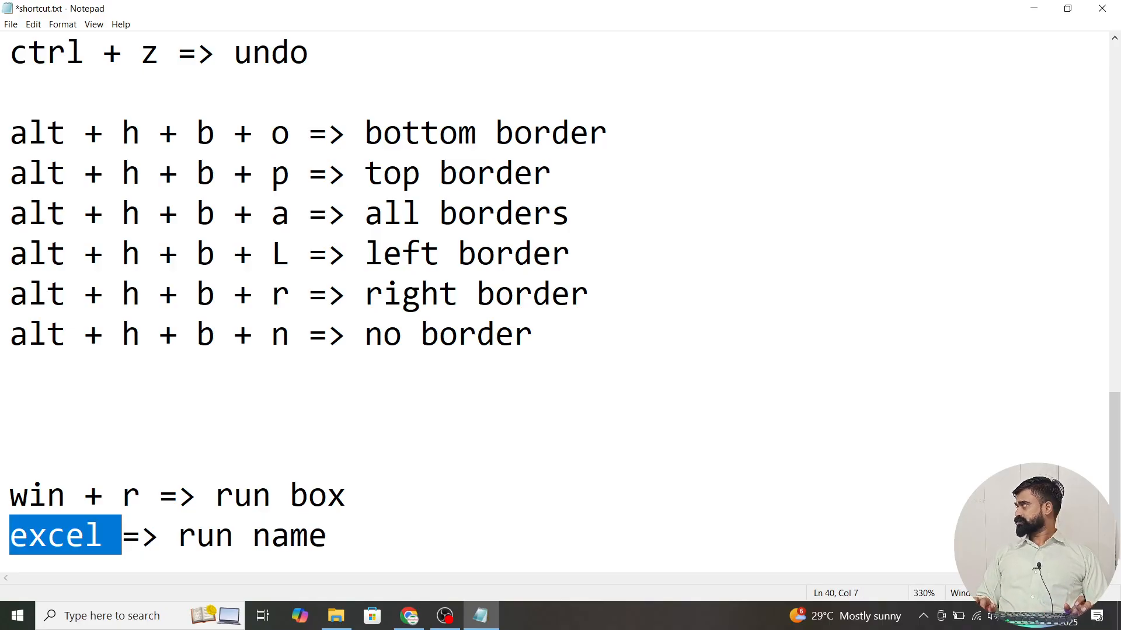
key(End)
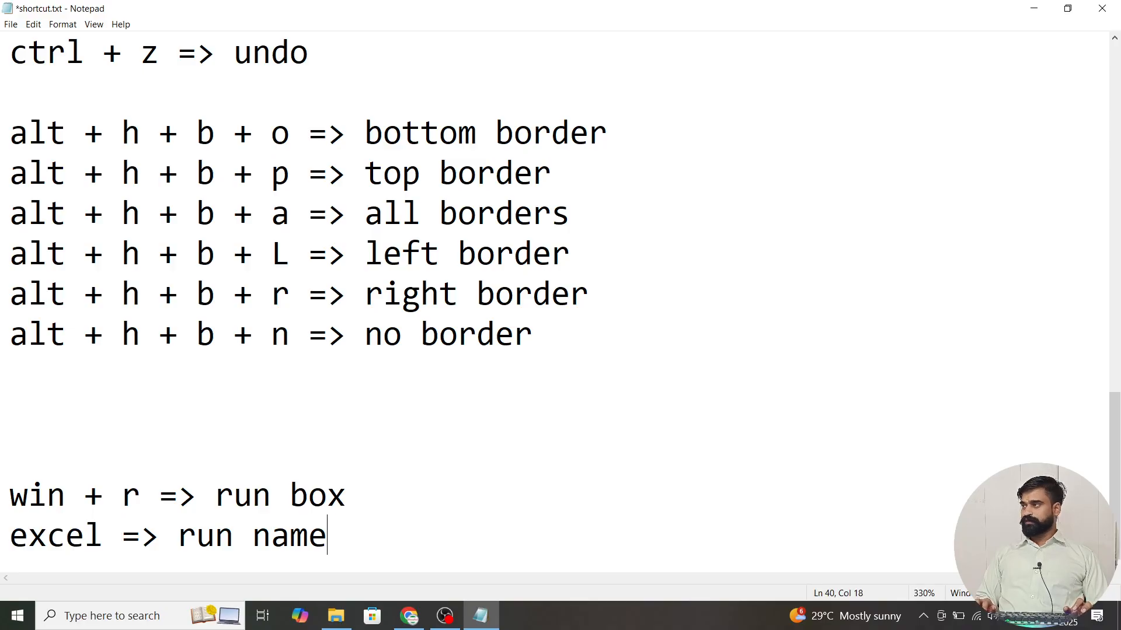
Launch Word with the Run command winword and close it.
key(super+r)
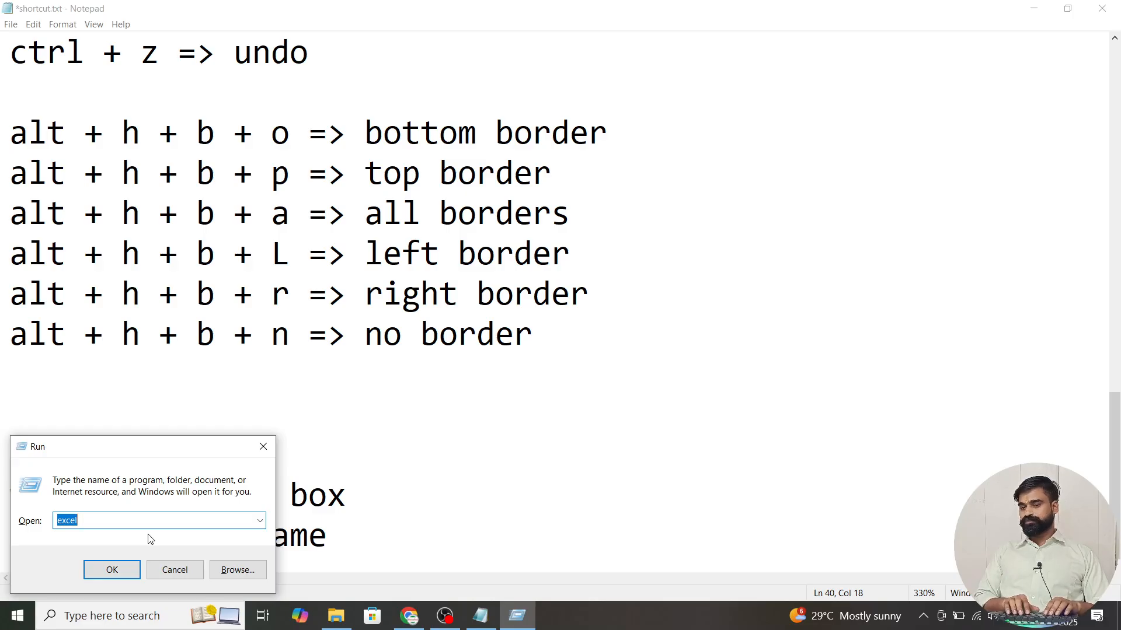
text(winword)
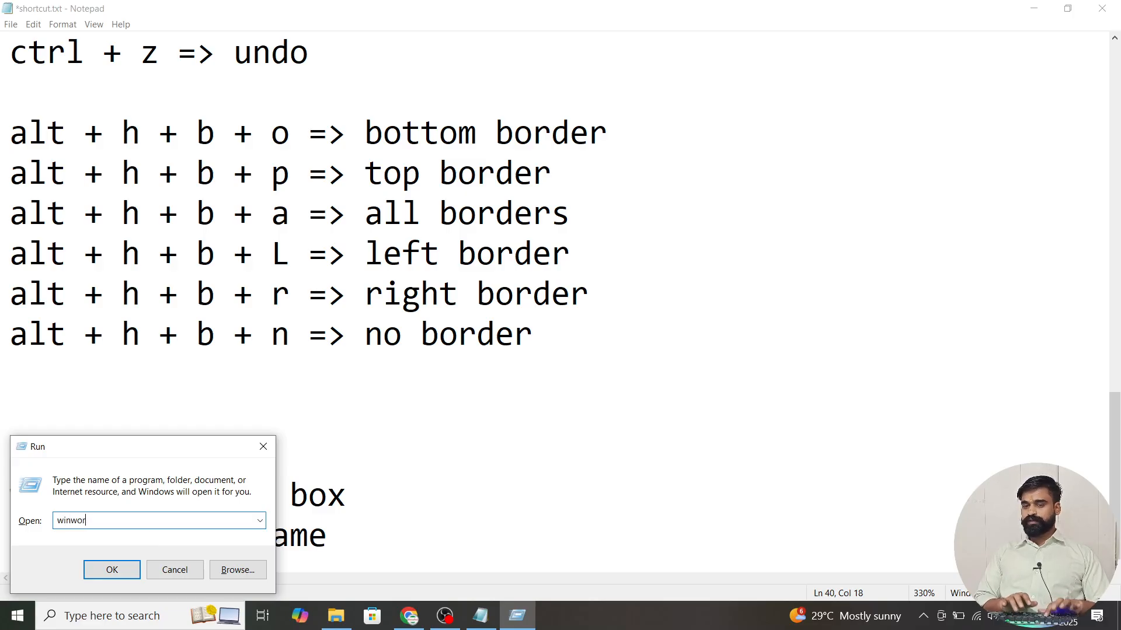
key(Return)
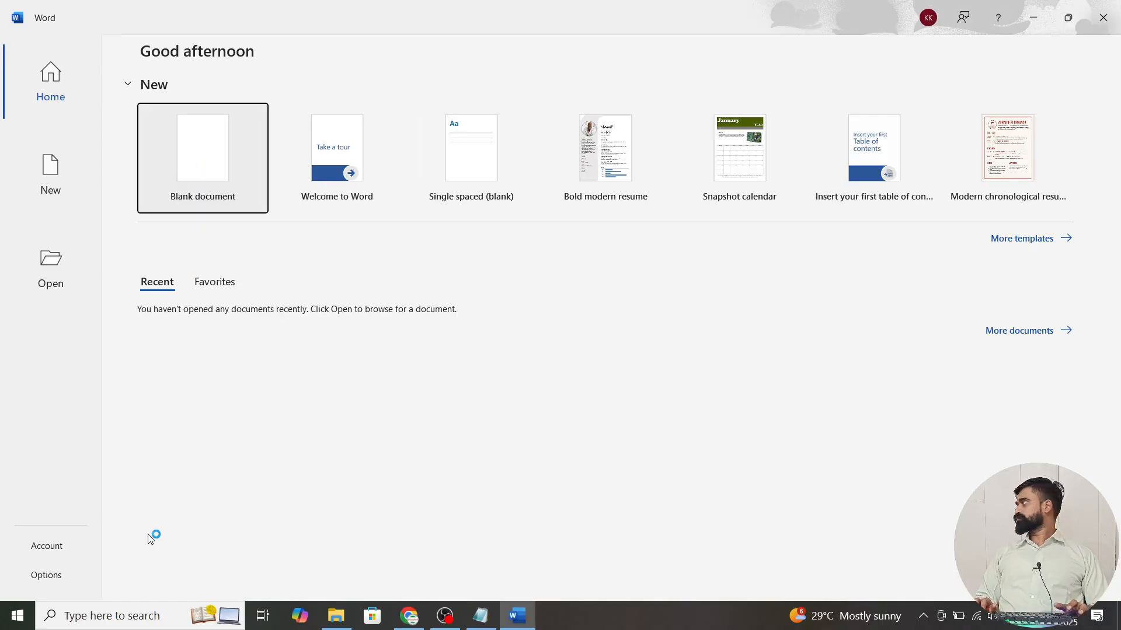
key(alt+F4)
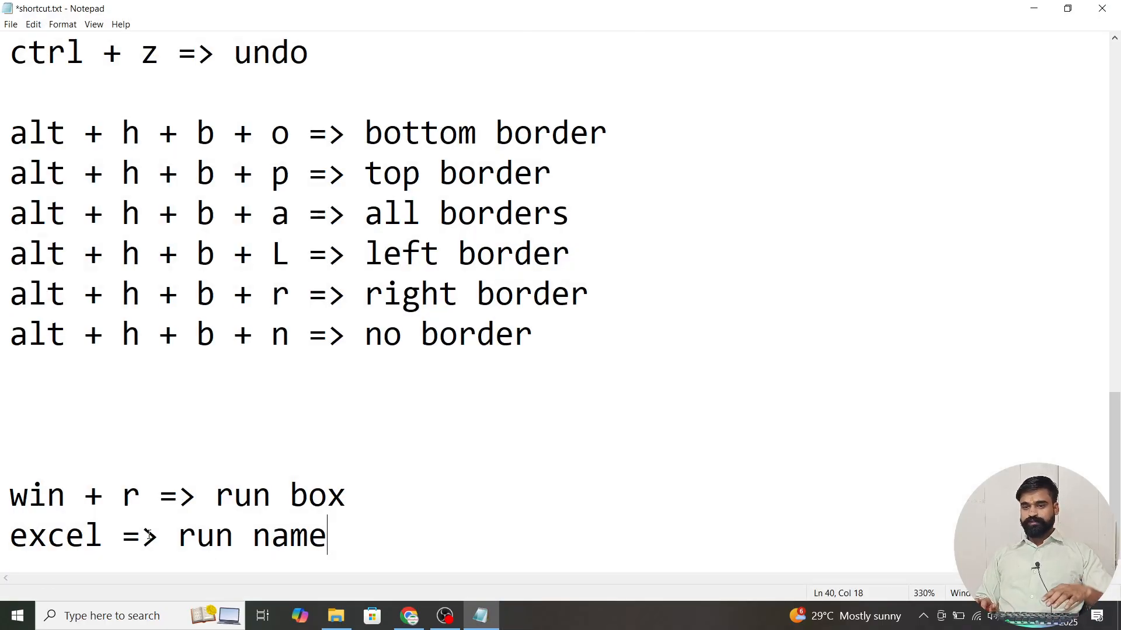
Replace the line below the run box note with "run name for excel => excel".
key(shift+Home)
key(BackSpace)
text(run)
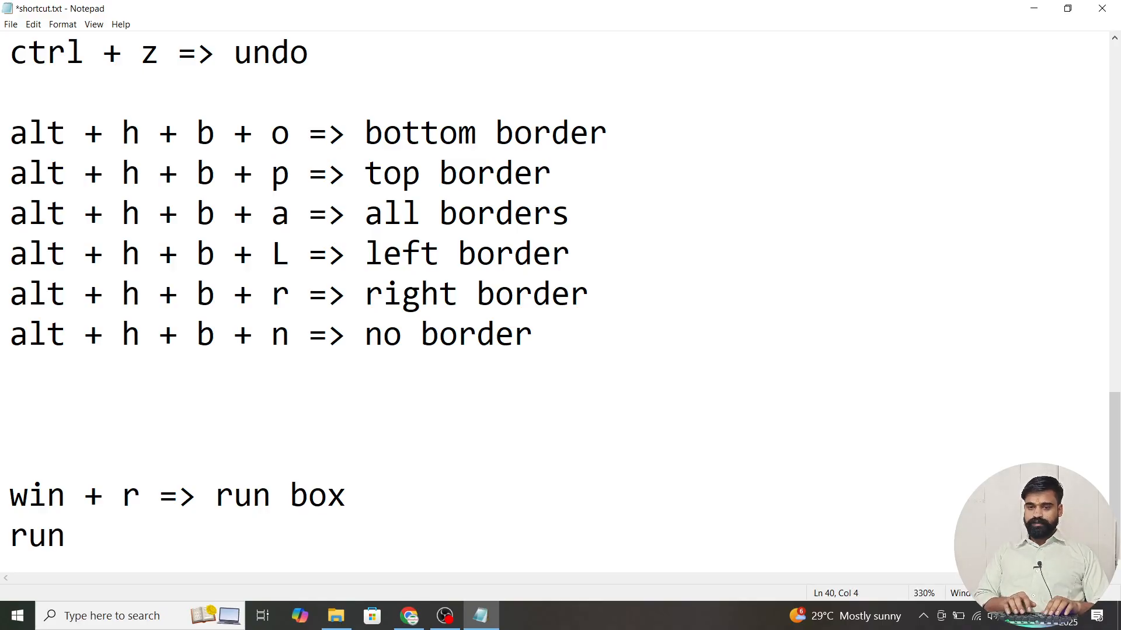
text( name ex)
key(BackSpace)
key(BackSpace)
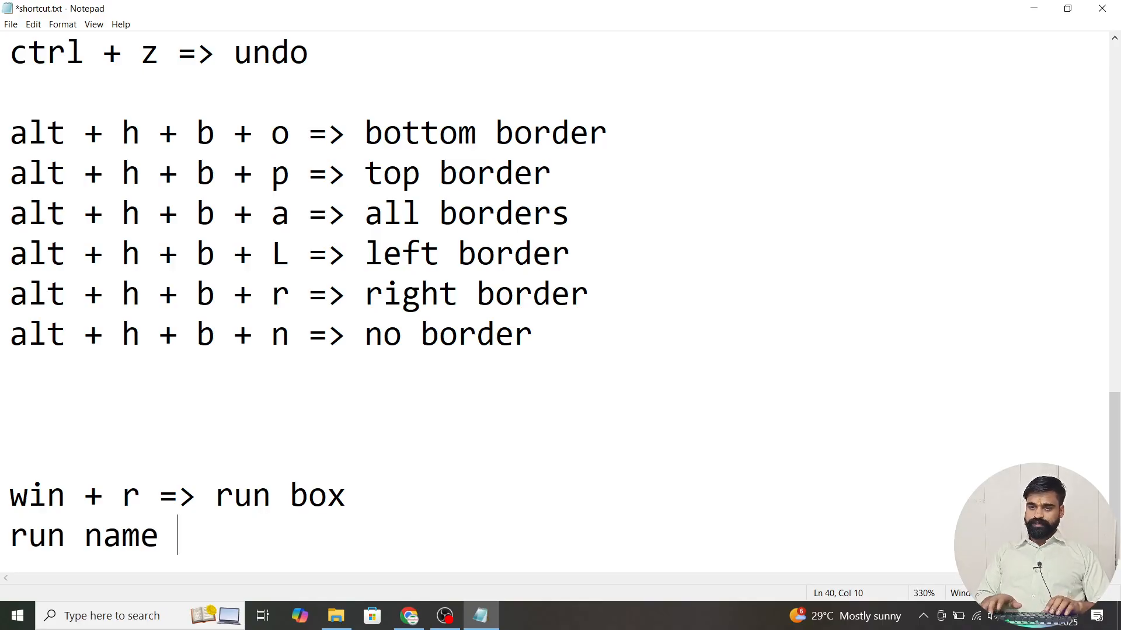
text(for excel )
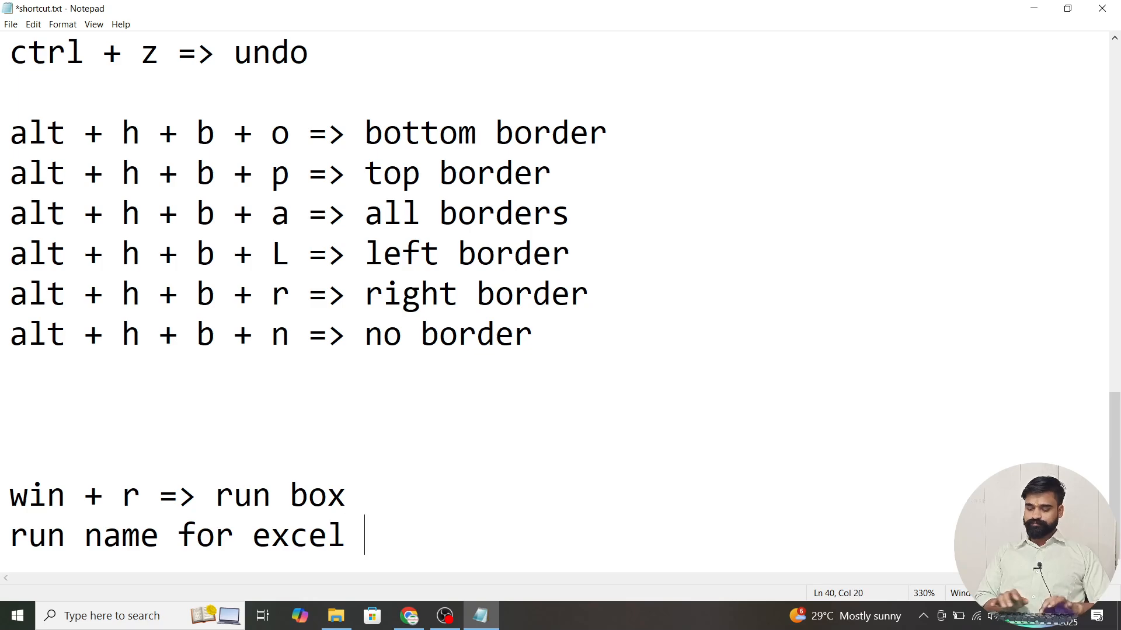
text(=> )
text(excel)
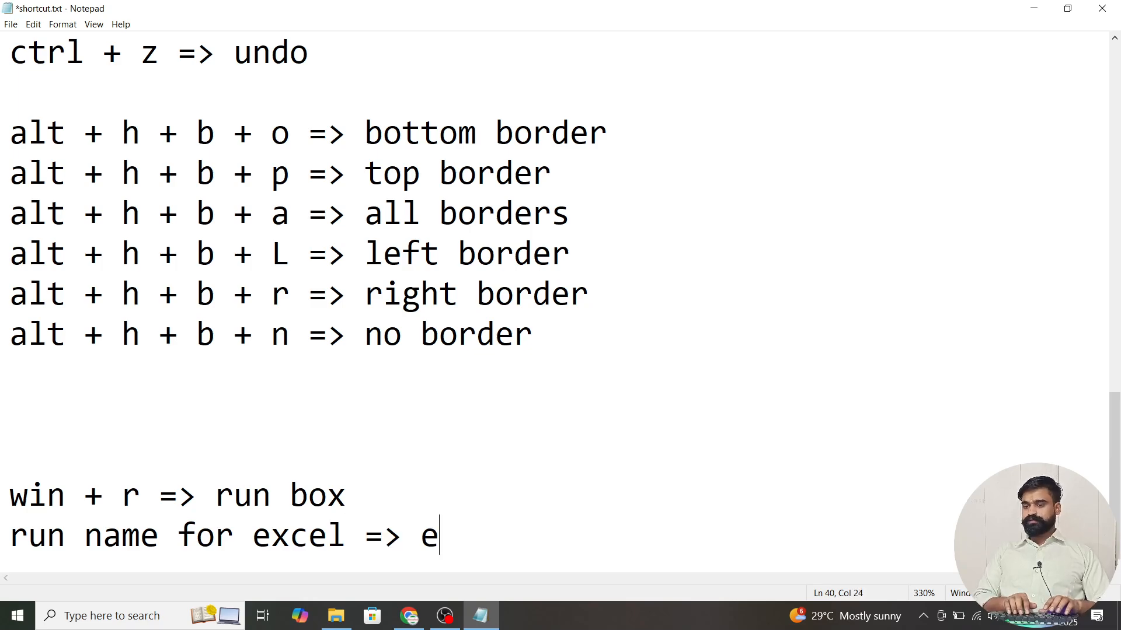
Add the line "run name for word => winword" below the Excel run name.
key(Return)
text(run name for worl)
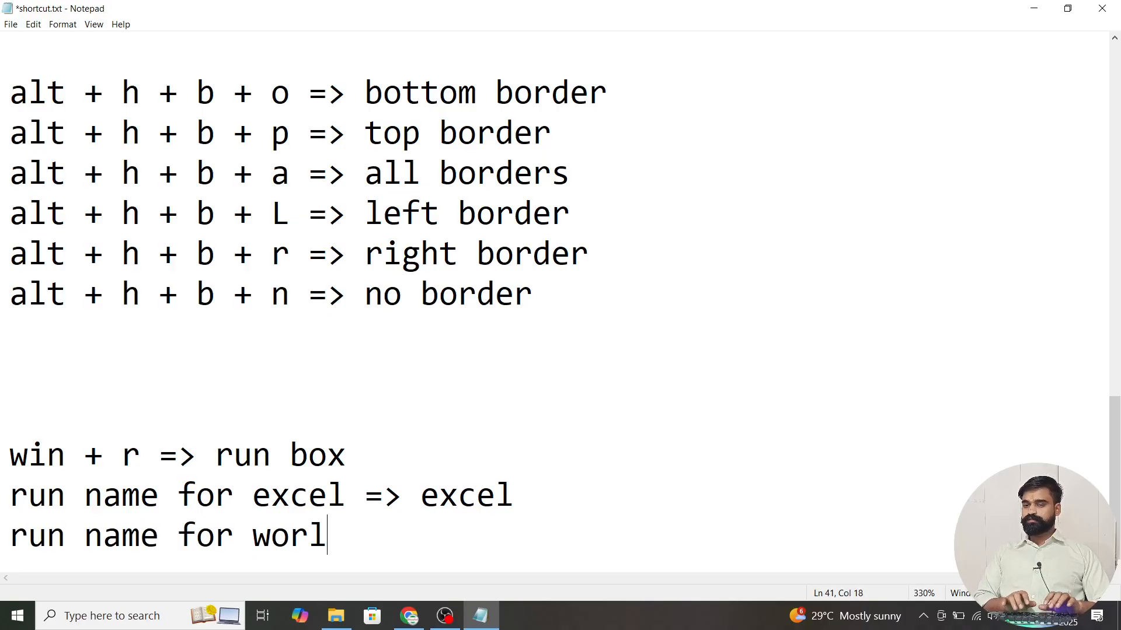
key(BackSpace)
text(d)
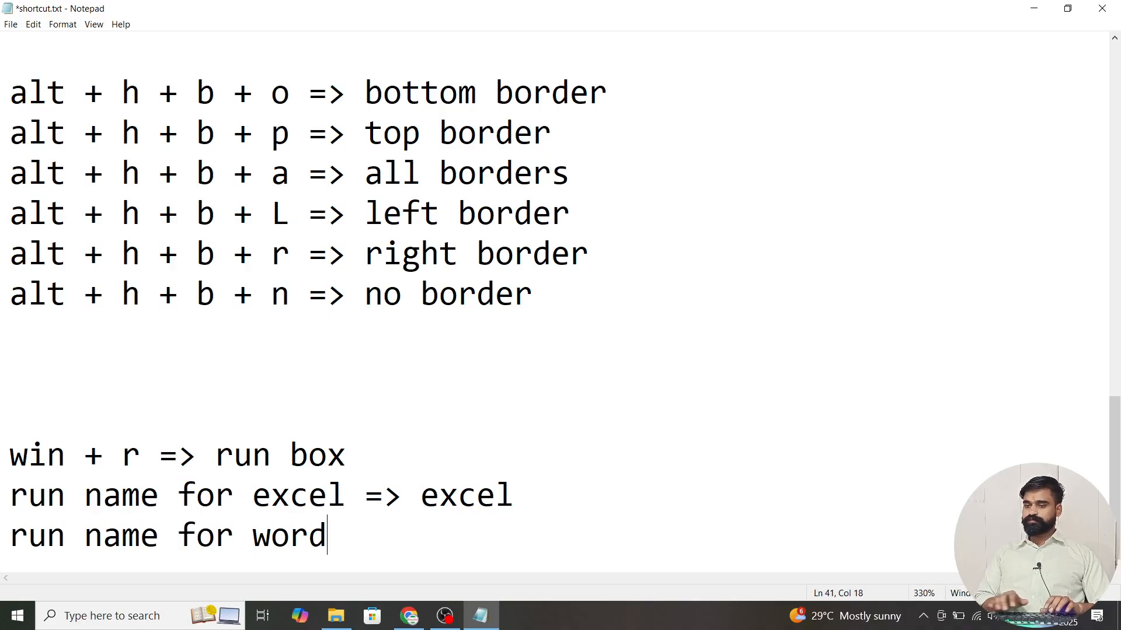
text( => w)
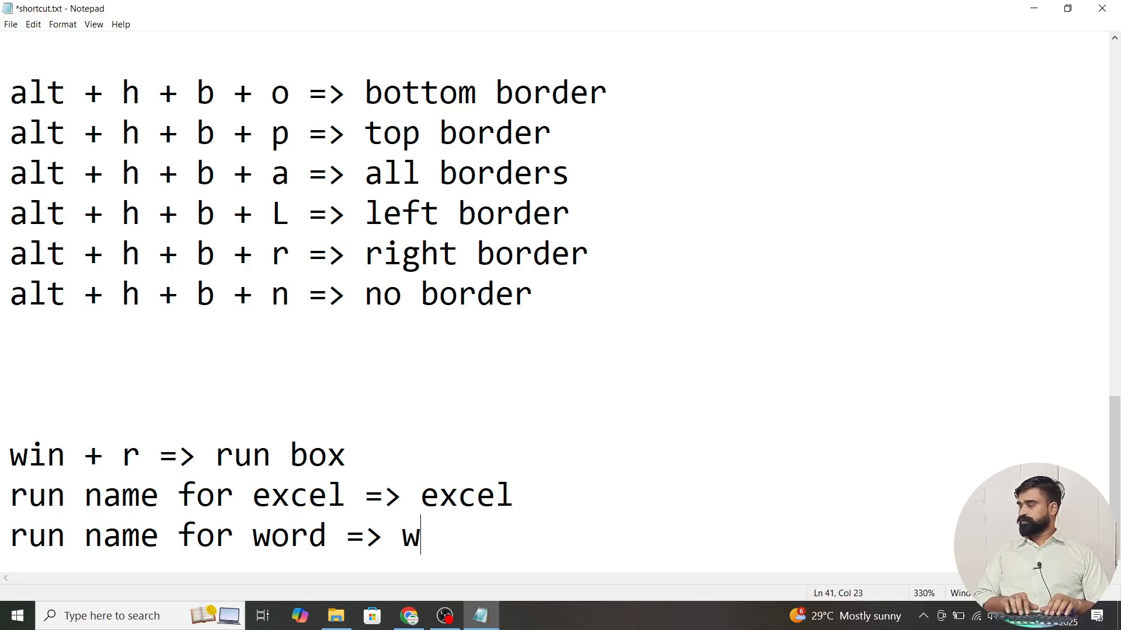
text(ork)
key(BackSpace)
key(BackSpace)
key(BackSpace)
text(in)
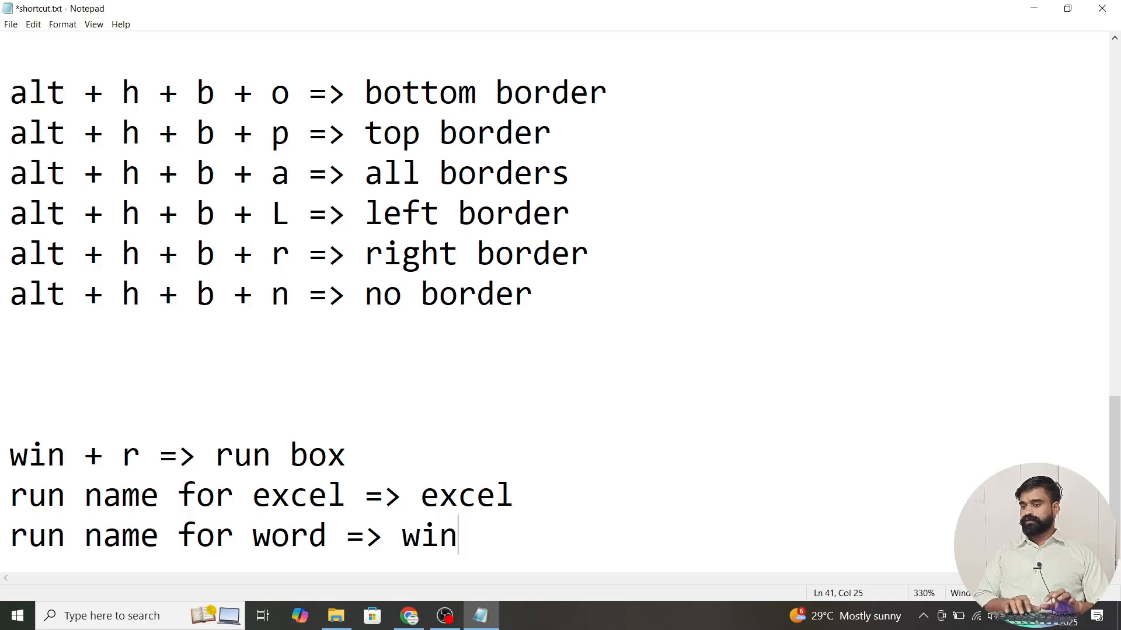
text(word)
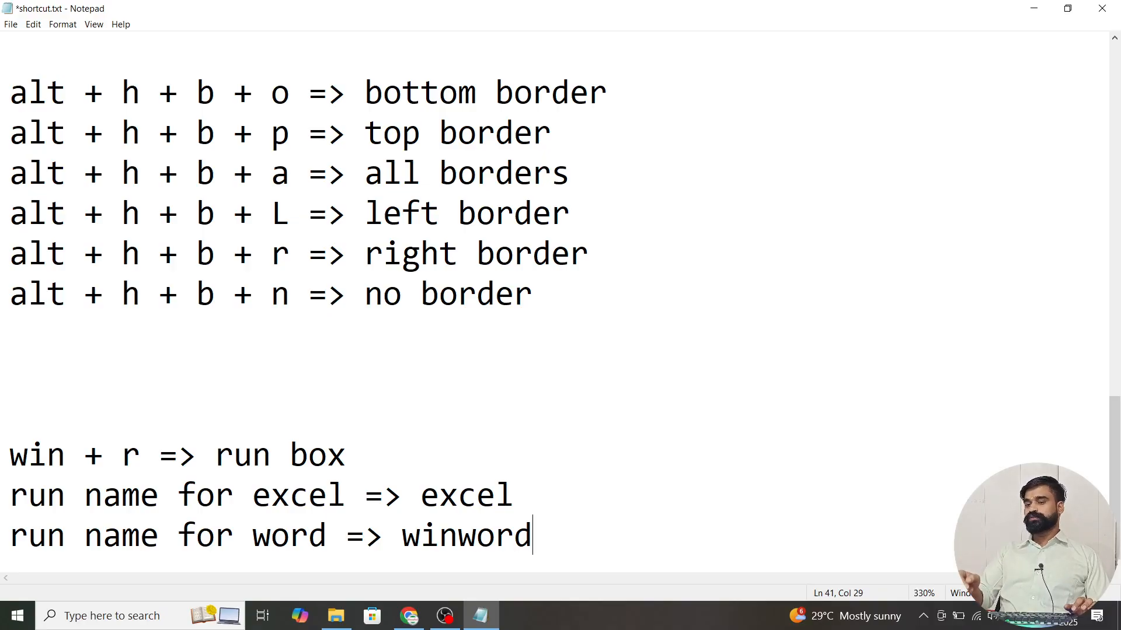
key(Up)
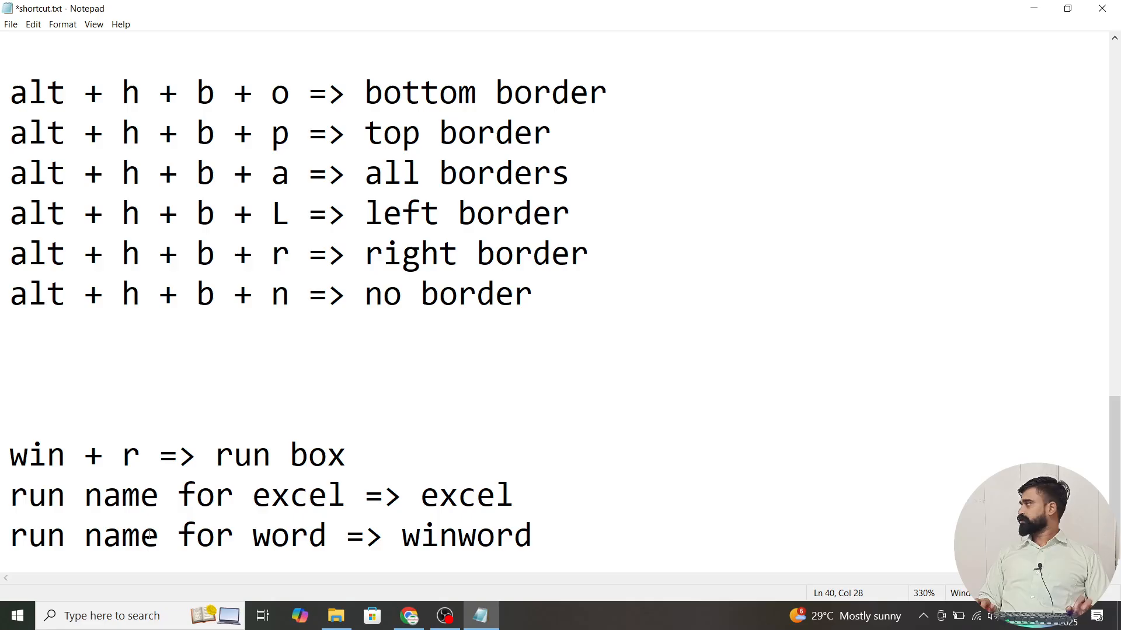
key(Down)
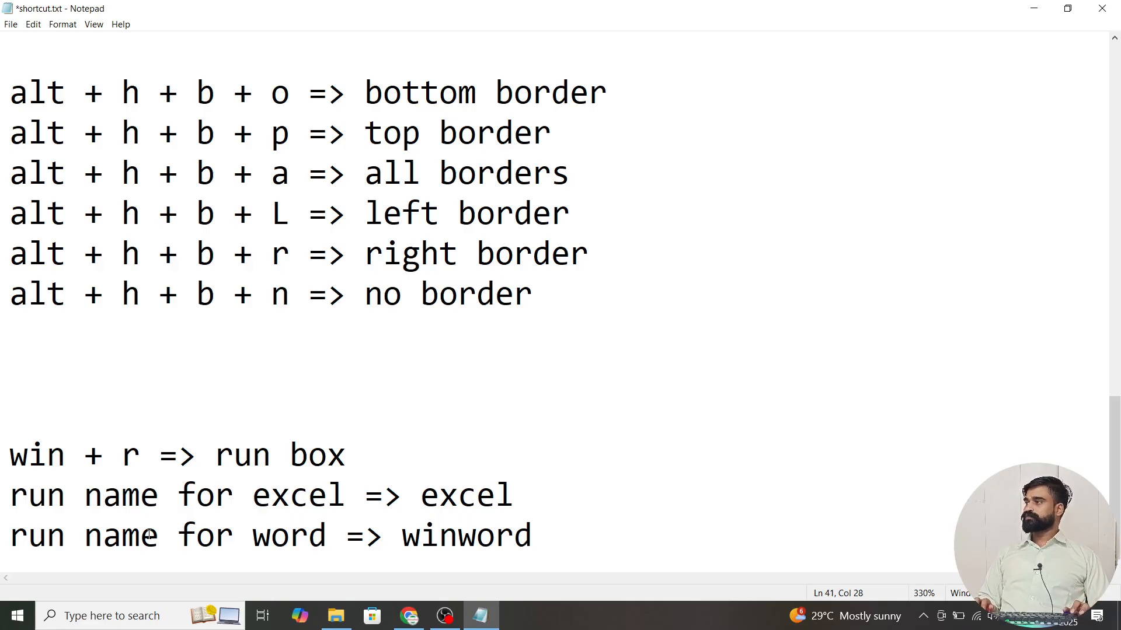
Launch Excel through the Windows Start search and close it.
key(super)
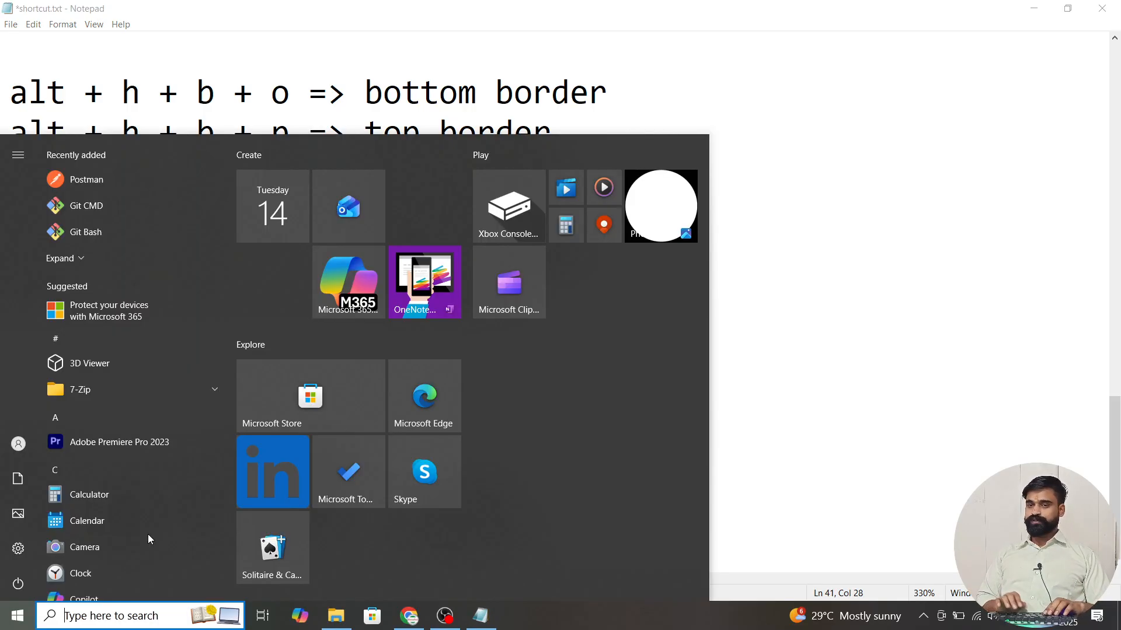
text(excel)
key(Return)
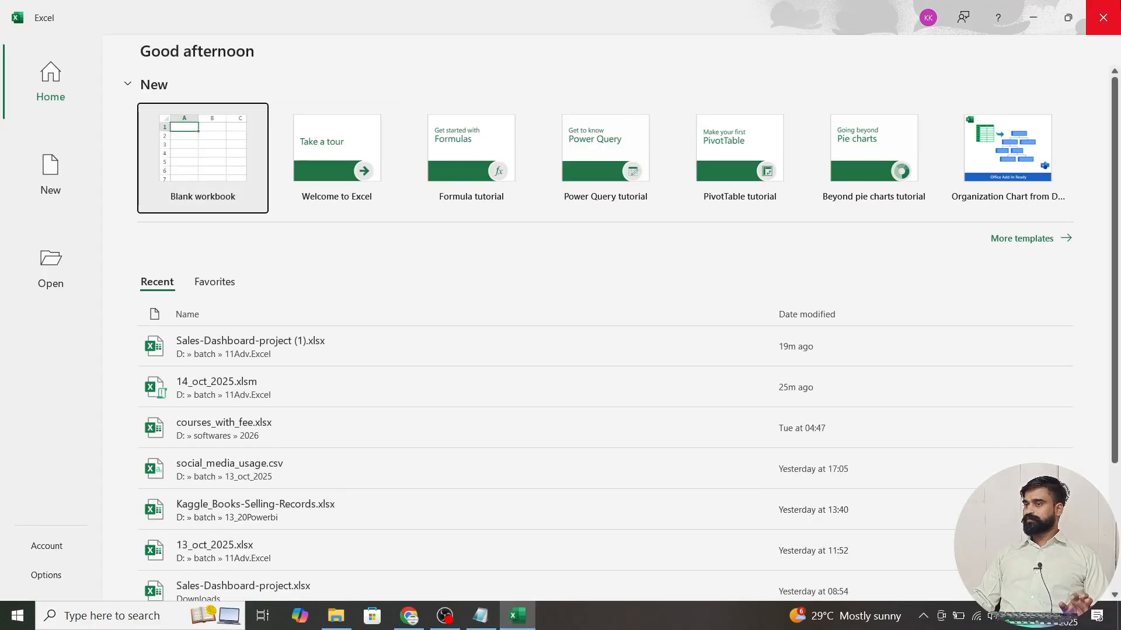
click(1103, 18)
Launch Excel with the Run command excel and open a blank workbook.
key(super+r)
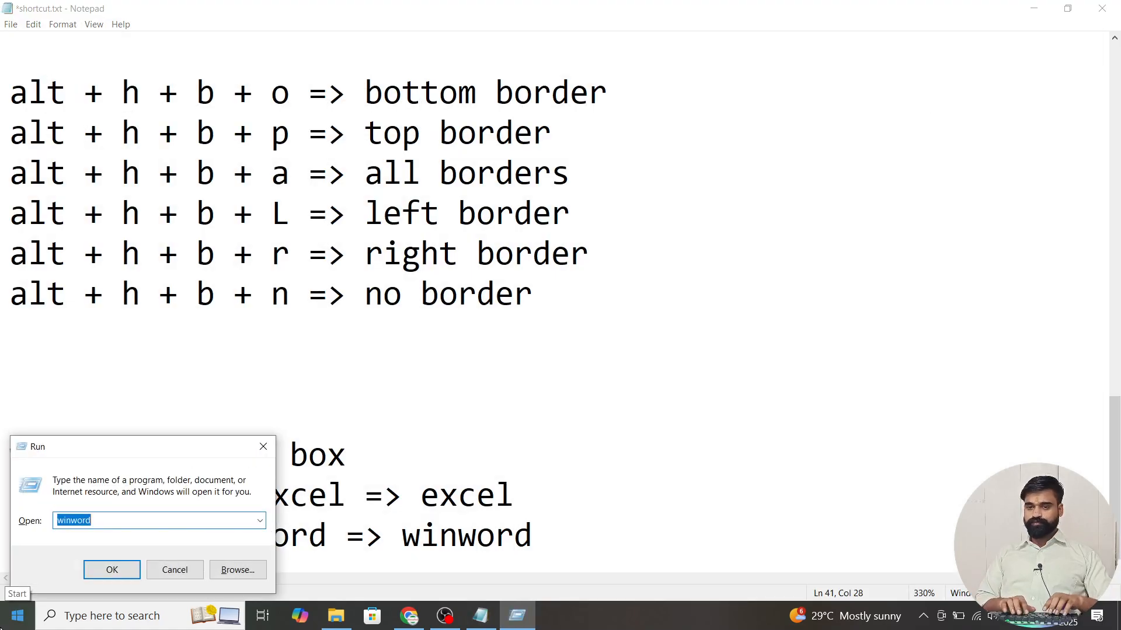
text(exc)
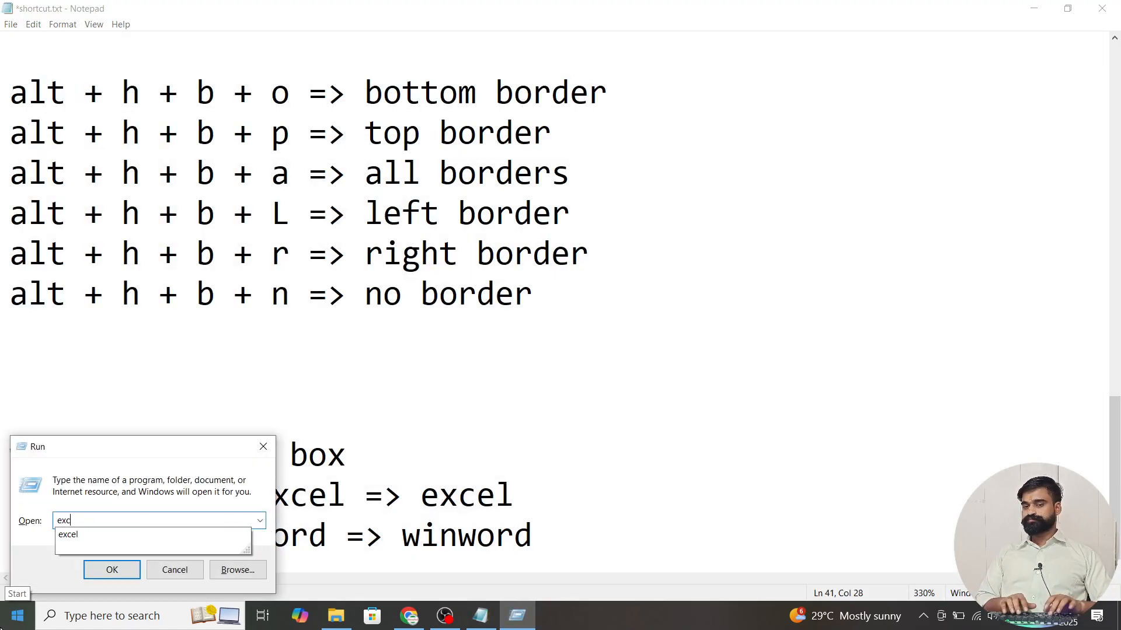
text(el)
key(Return)
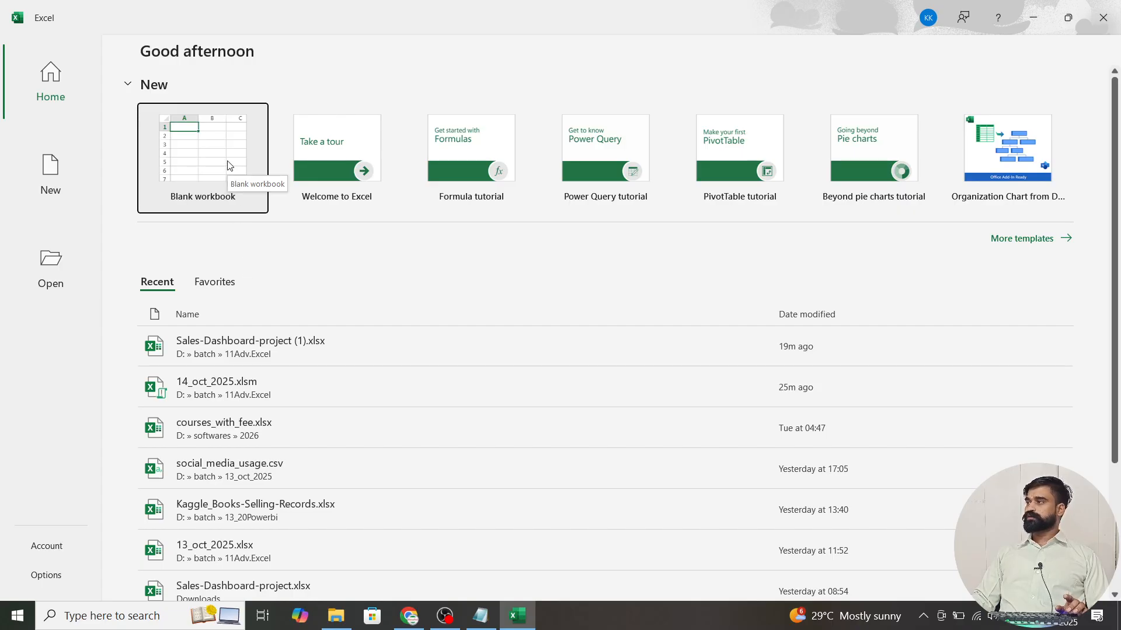
click(228, 165)
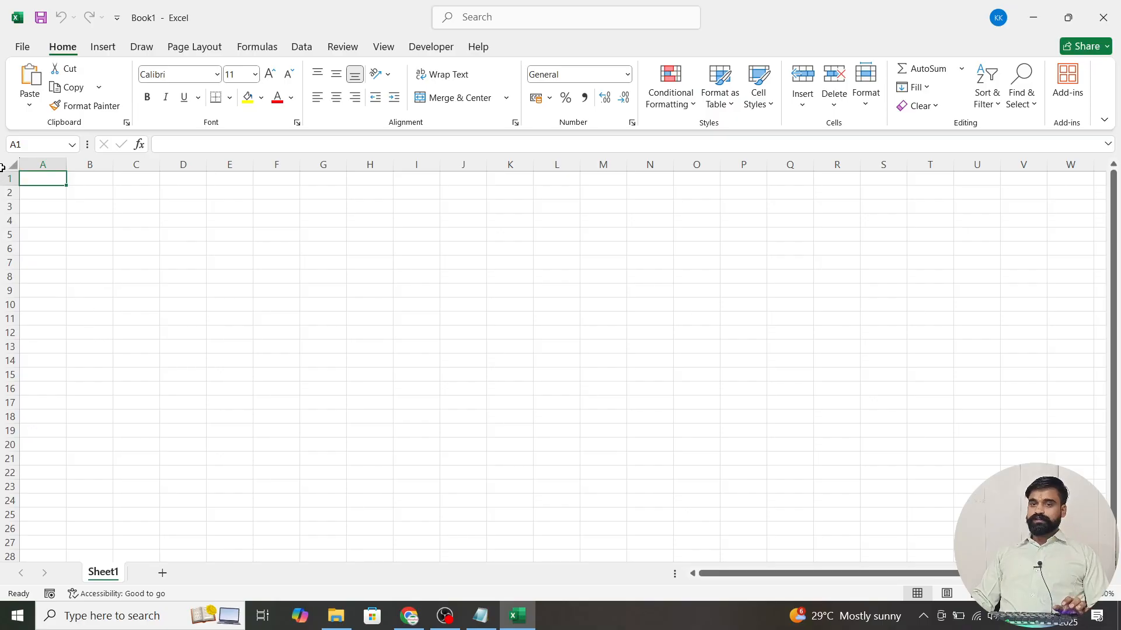
Select single cells in different parts of the empty sheet, including D7, I9 and K9.
click(79, 212)
click(200, 260)
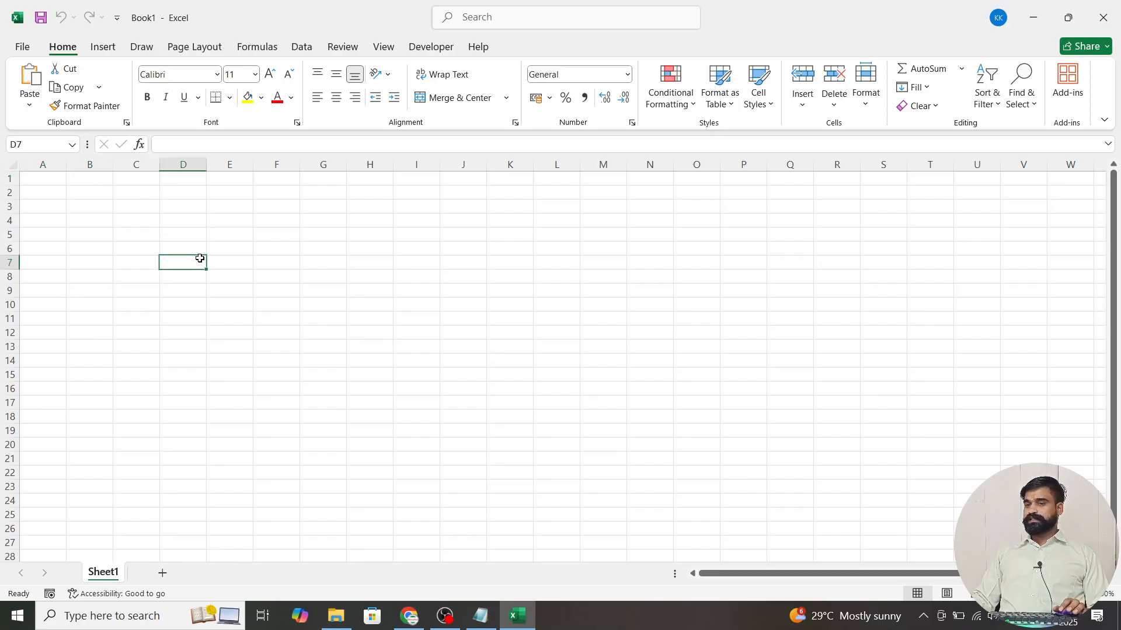
click(744, 383)
click(929, 291)
click(521, 377)
click(432, 295)
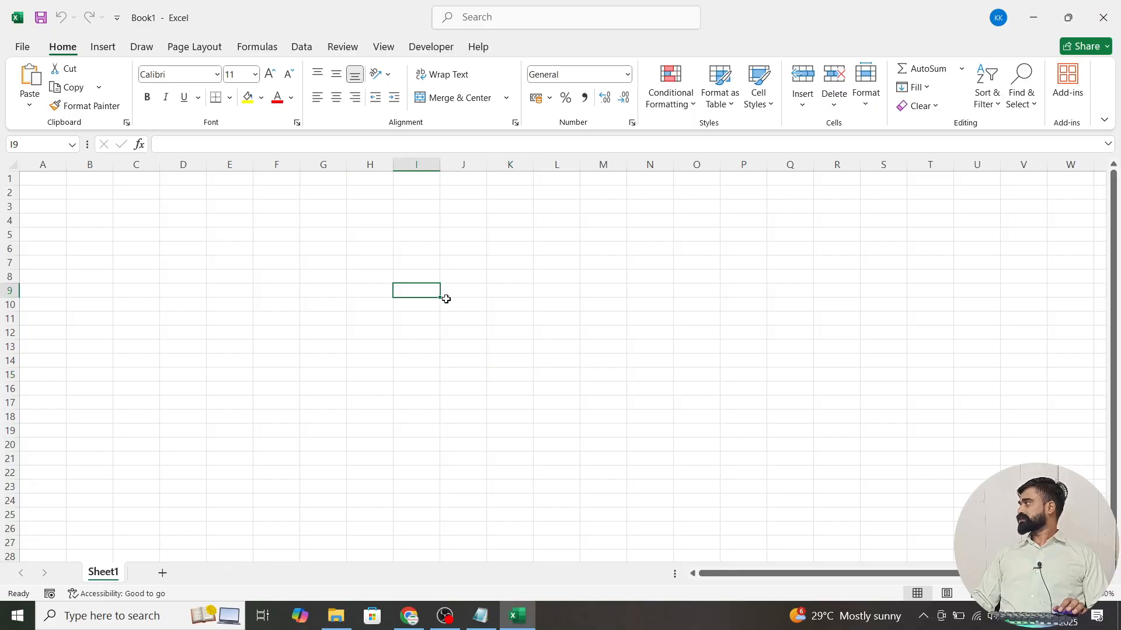
click(584, 305)
click(532, 291)
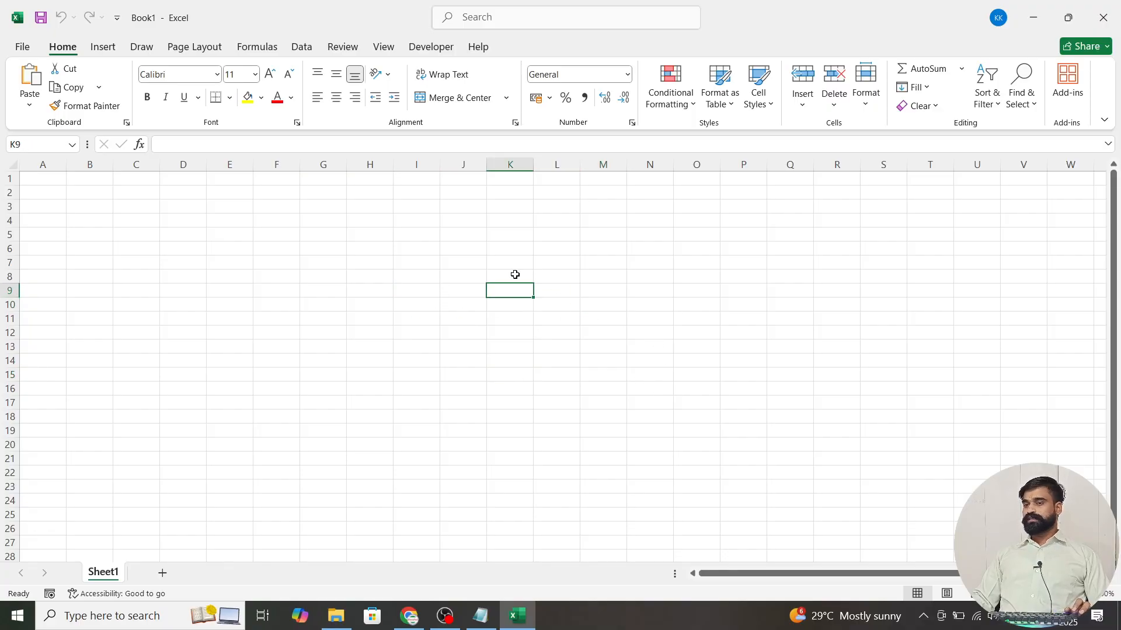
Highlight column K together with row 10, and column M together with row 12, to show how they cross at a cell.
click(509, 166)
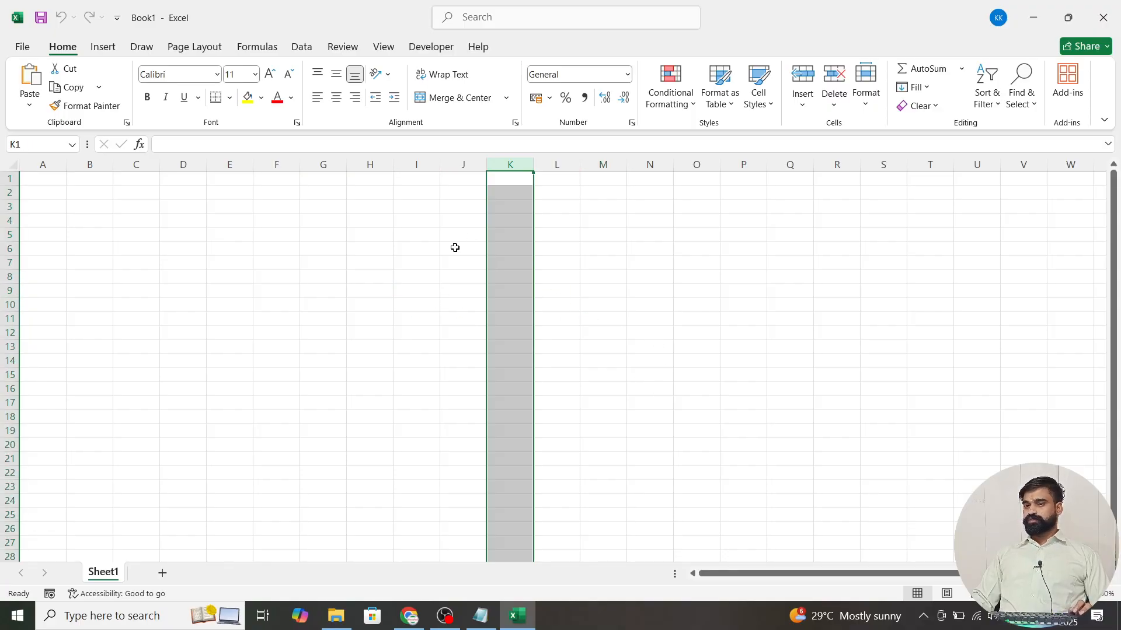
ctrl+click(10, 305)
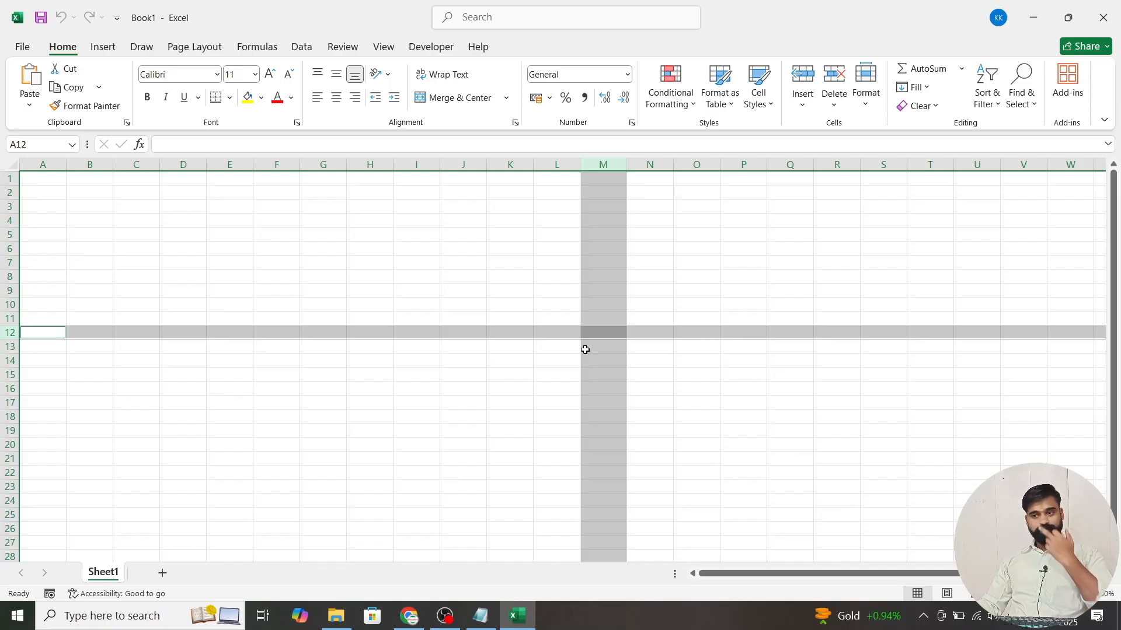
click(605, 161)
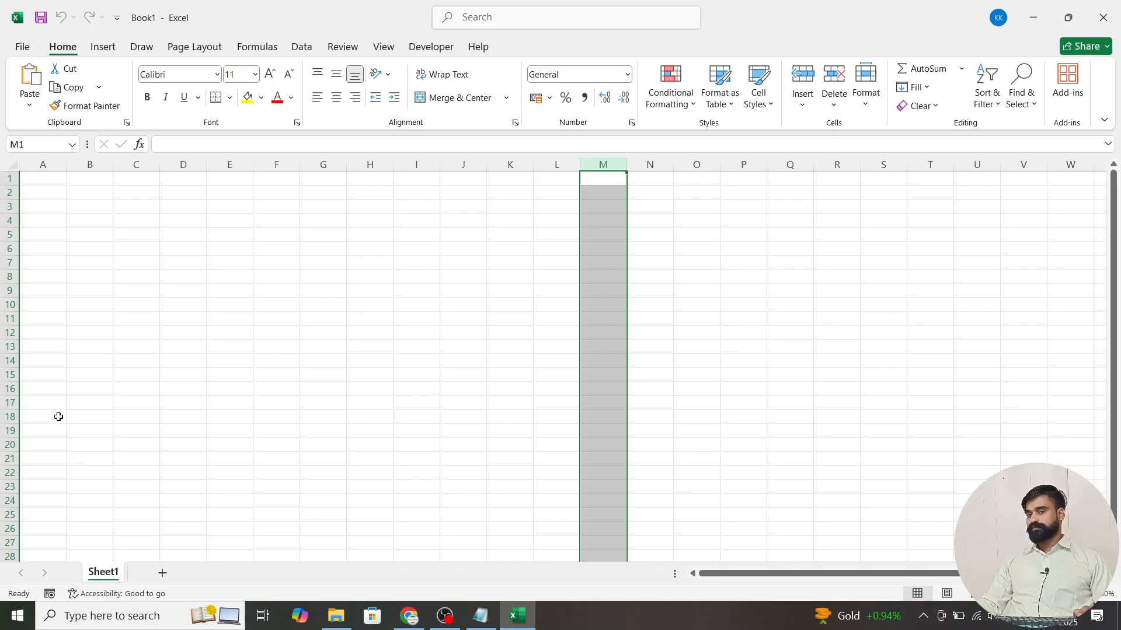
ctrl+click(7, 333)
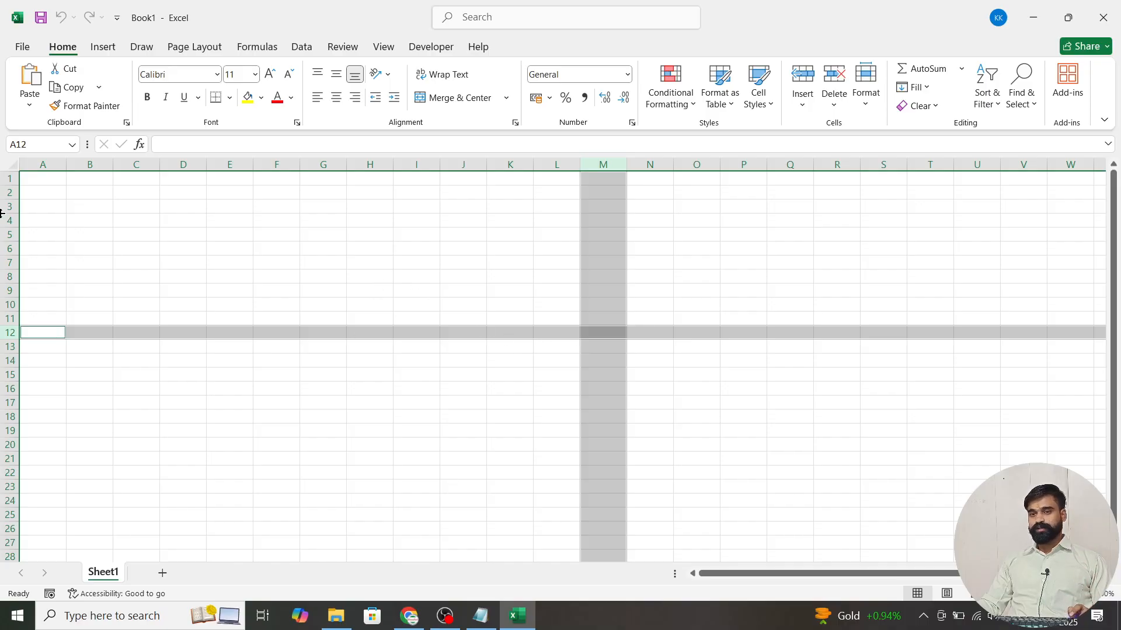
Select cell F8, highlight column F together with row 8, and reselect cell F8.
click(400, 308)
scroll(440, 354, up, 3)
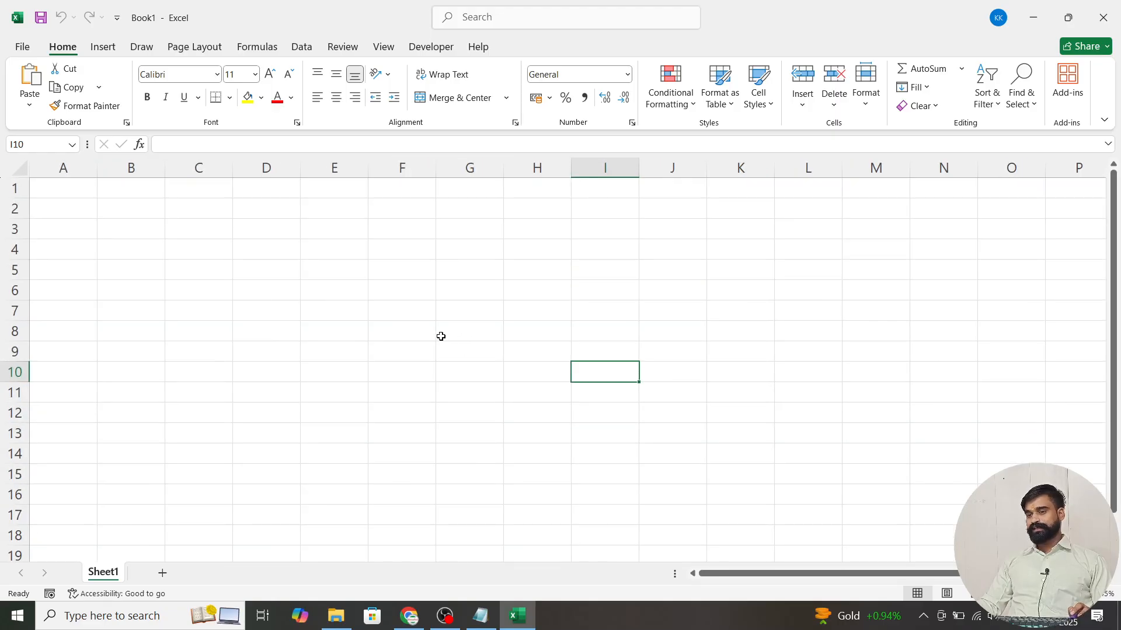
click(409, 333)
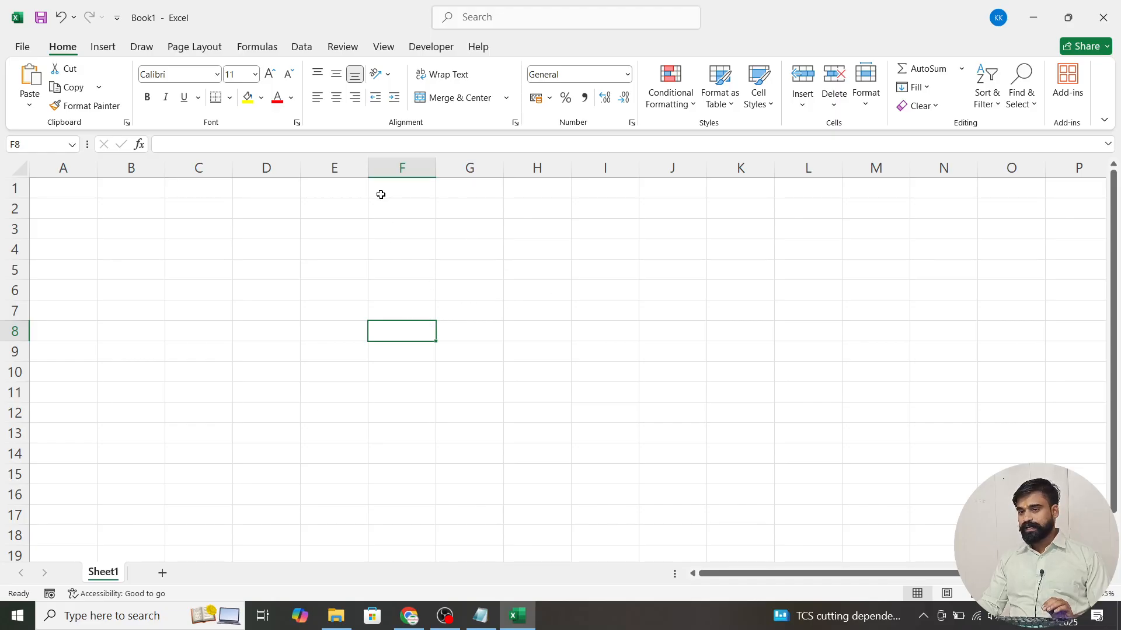
click(385, 174)
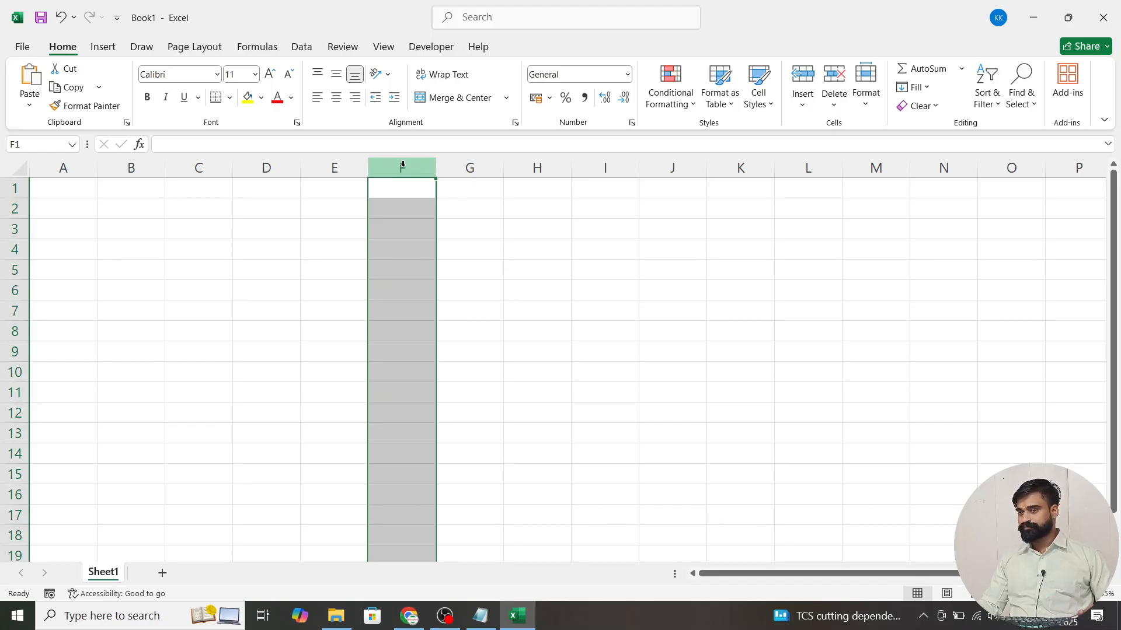
ctrl+click(11, 331)
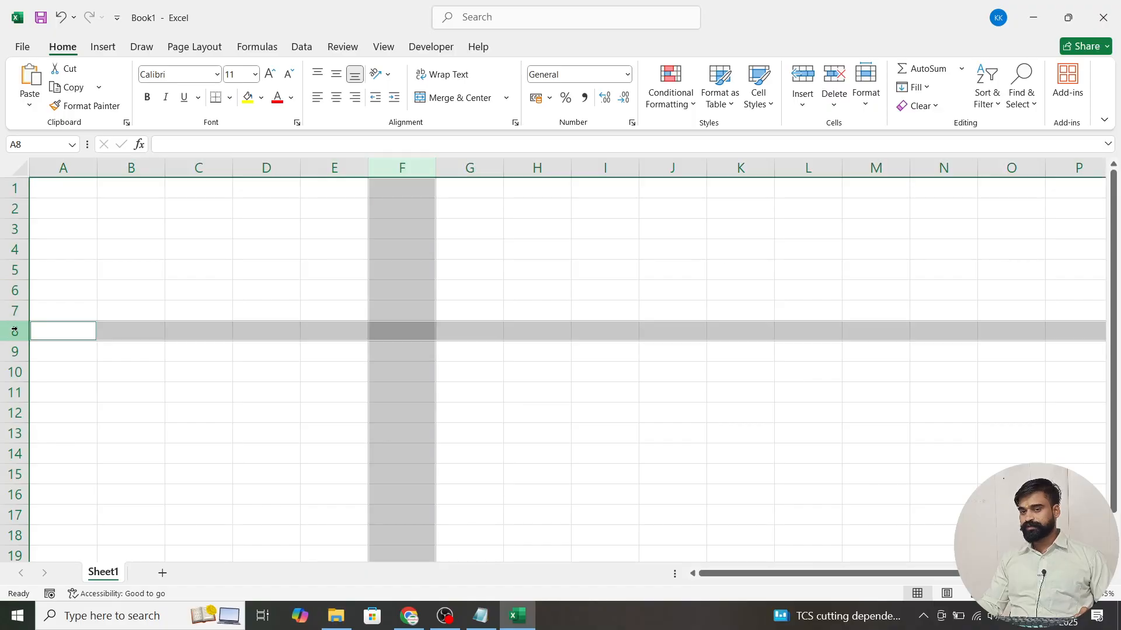
click(413, 348)
click(407, 332)
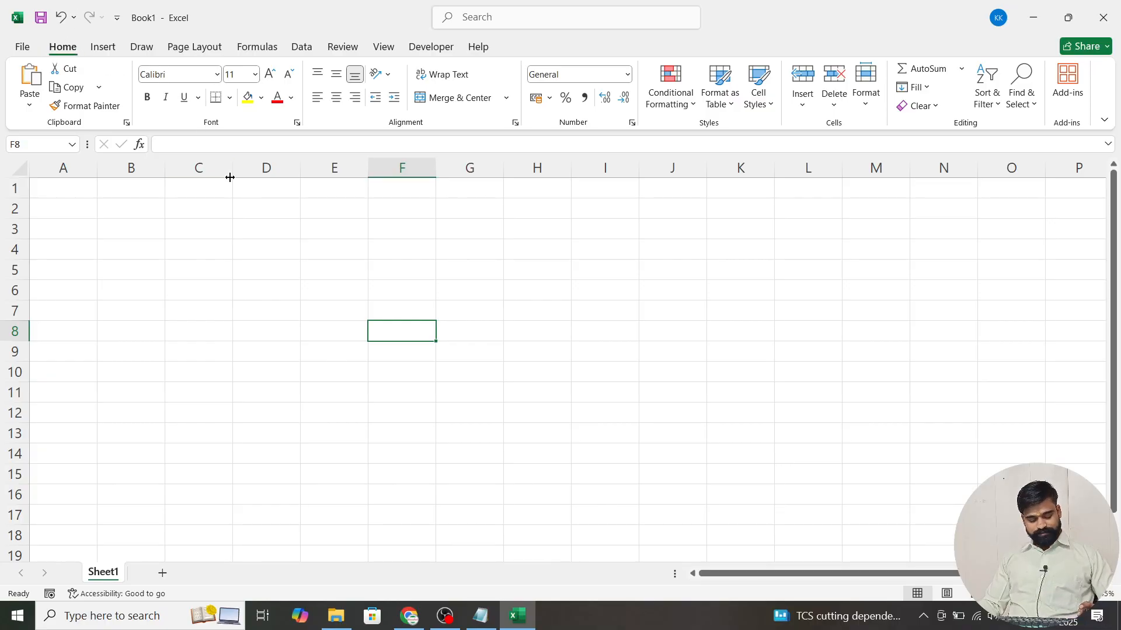
Collapse and restore the ribbon twice.
key(ctrl+F1)
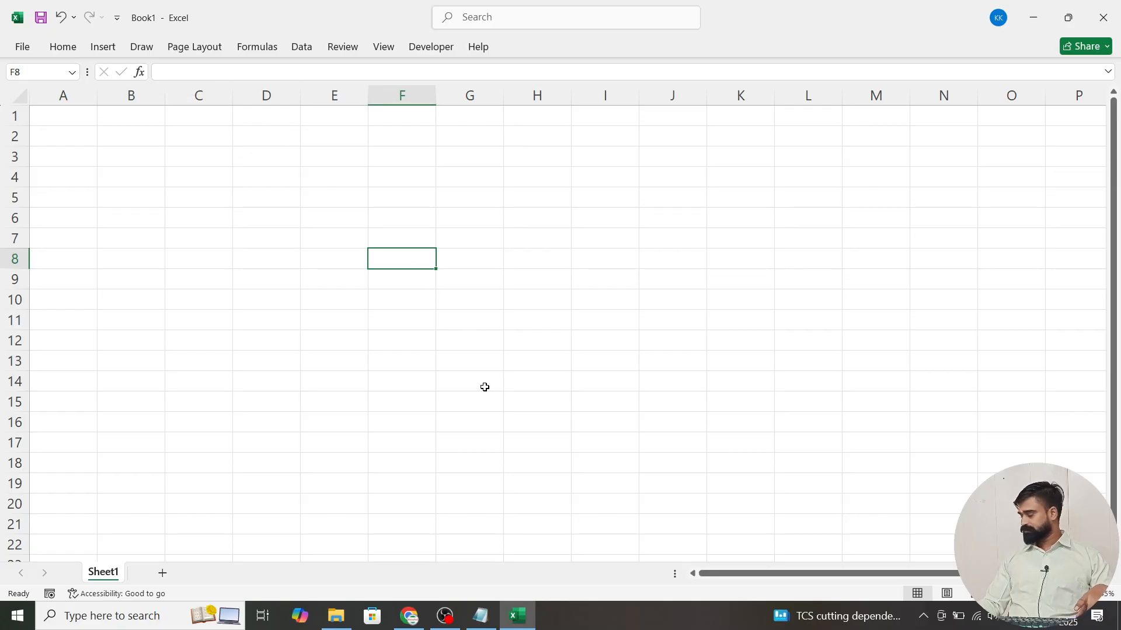
key(ctrl+F1)
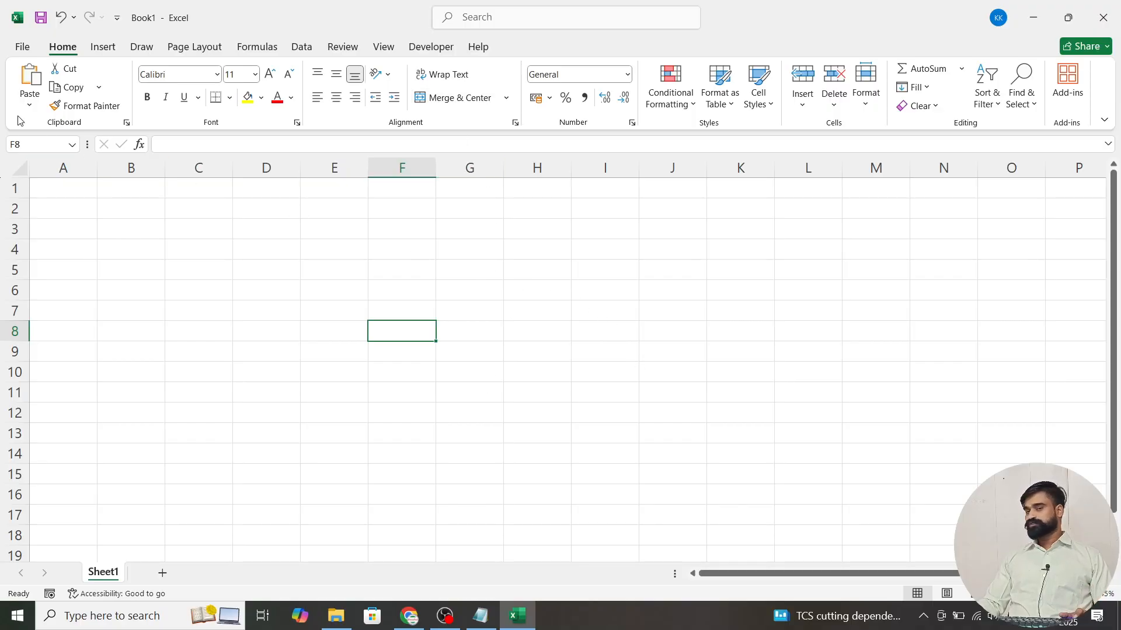
key(ctrl+F1)
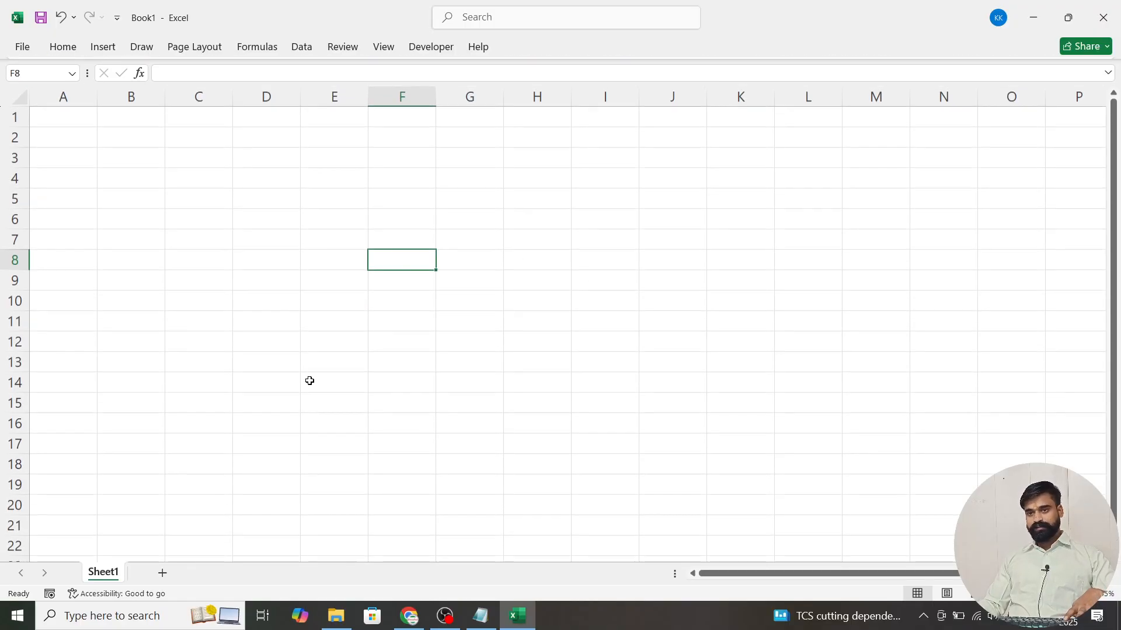
key(ctrl+F1)
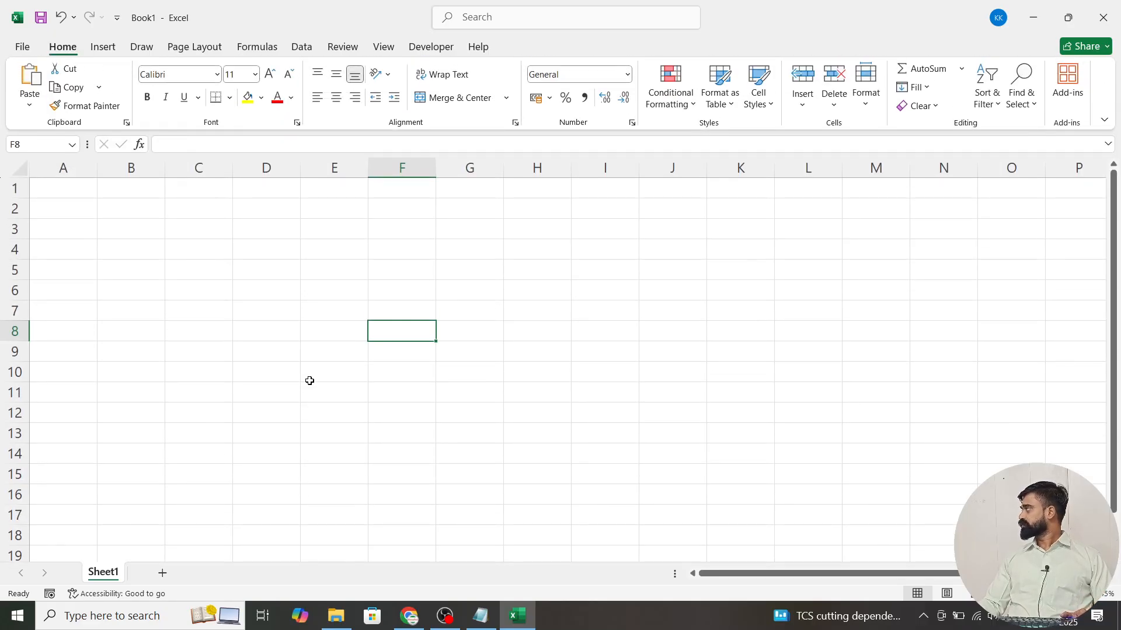
Switch to shortcut.txt in Notepad and add the line "ctrl + f1 => hide and unhide ribble" below the winword line.
key(alt+Tab)
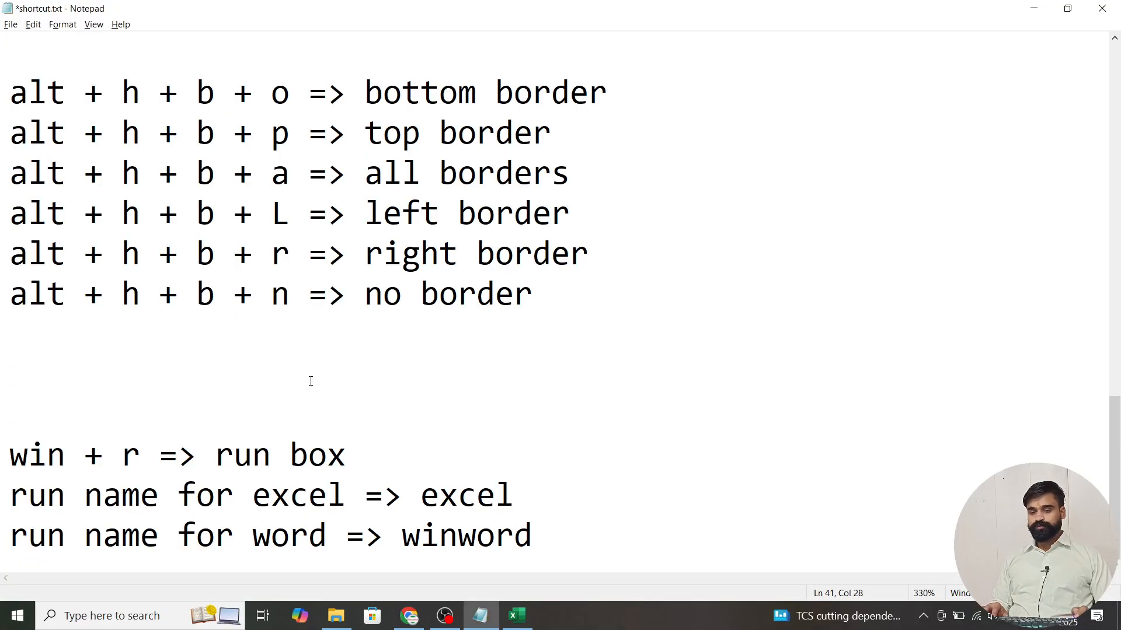
key(Return)
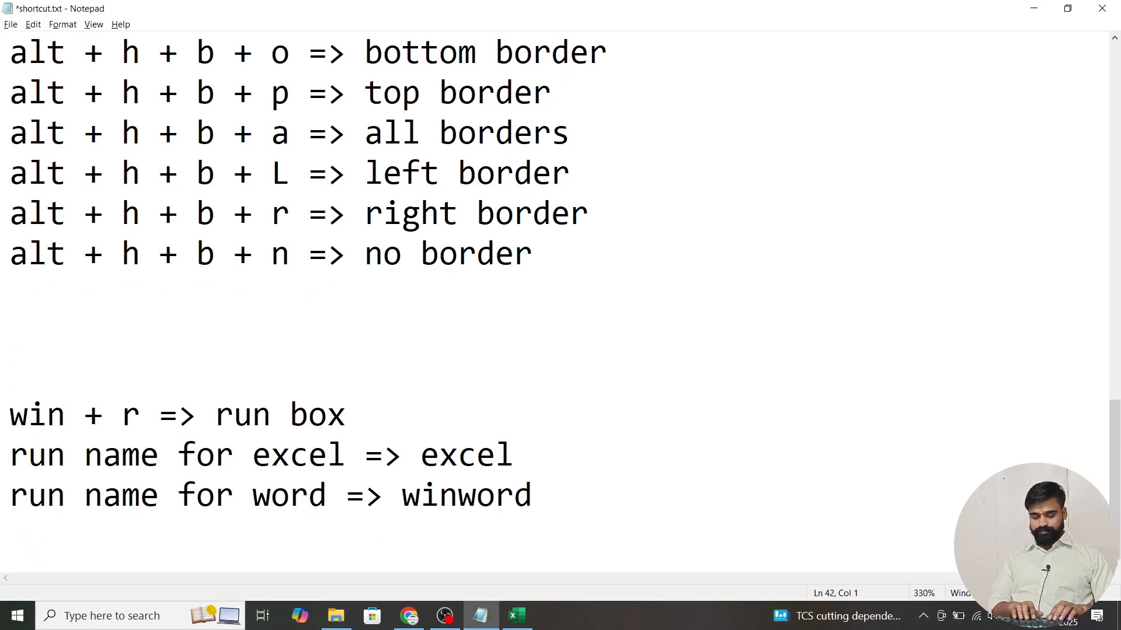
text(HI)
key(BackSpace)
key(BackSpace)
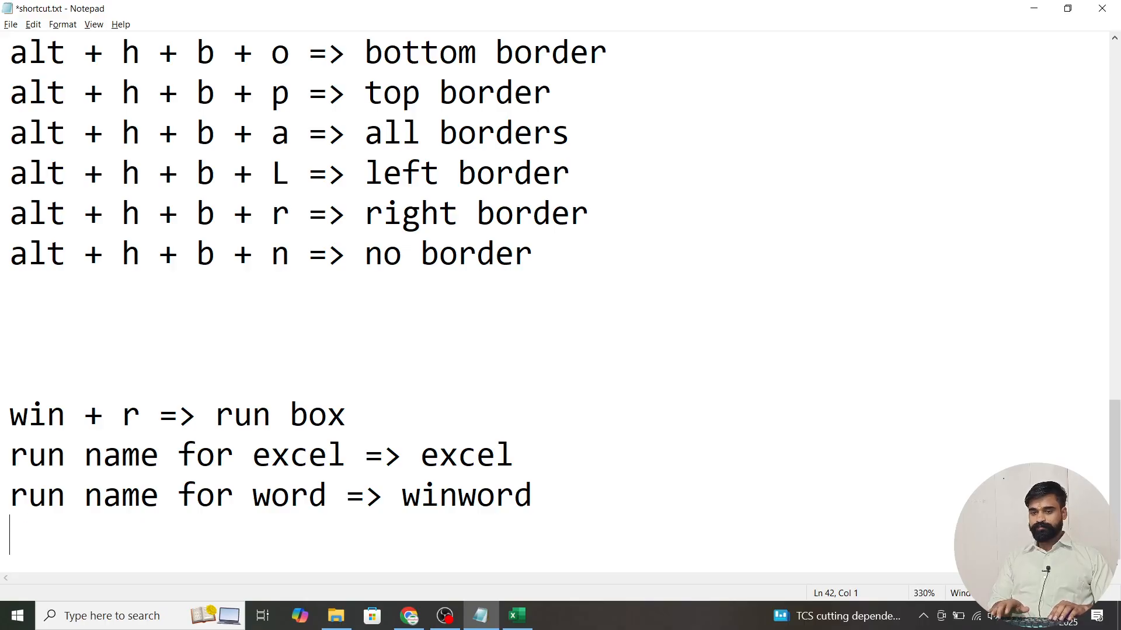
text(f)
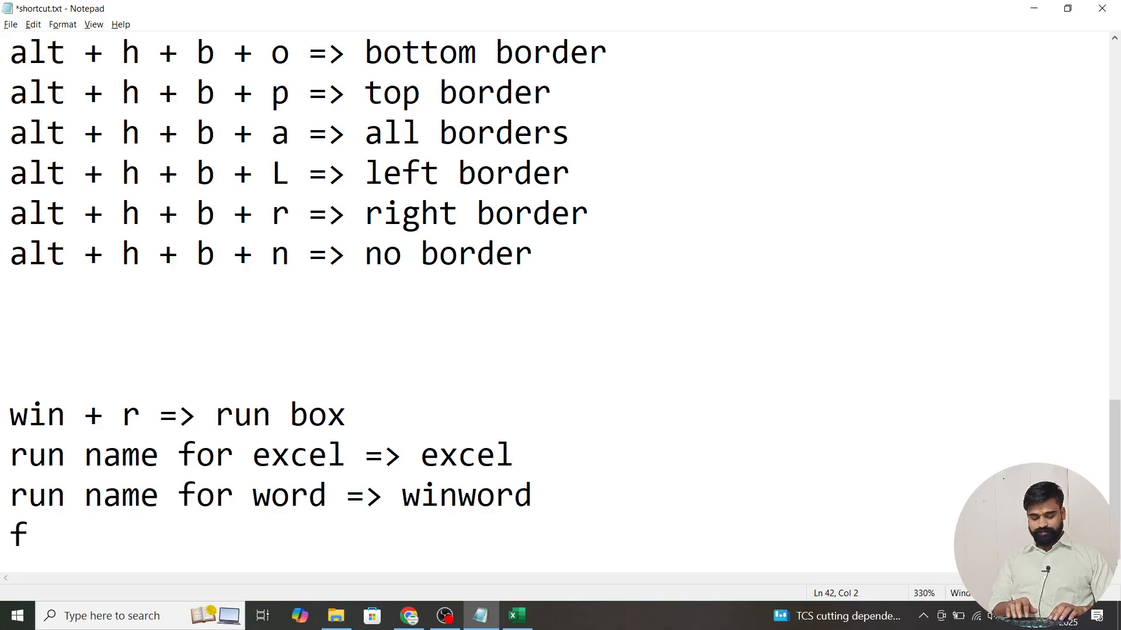
key(BackSpace)
text(ctrl )
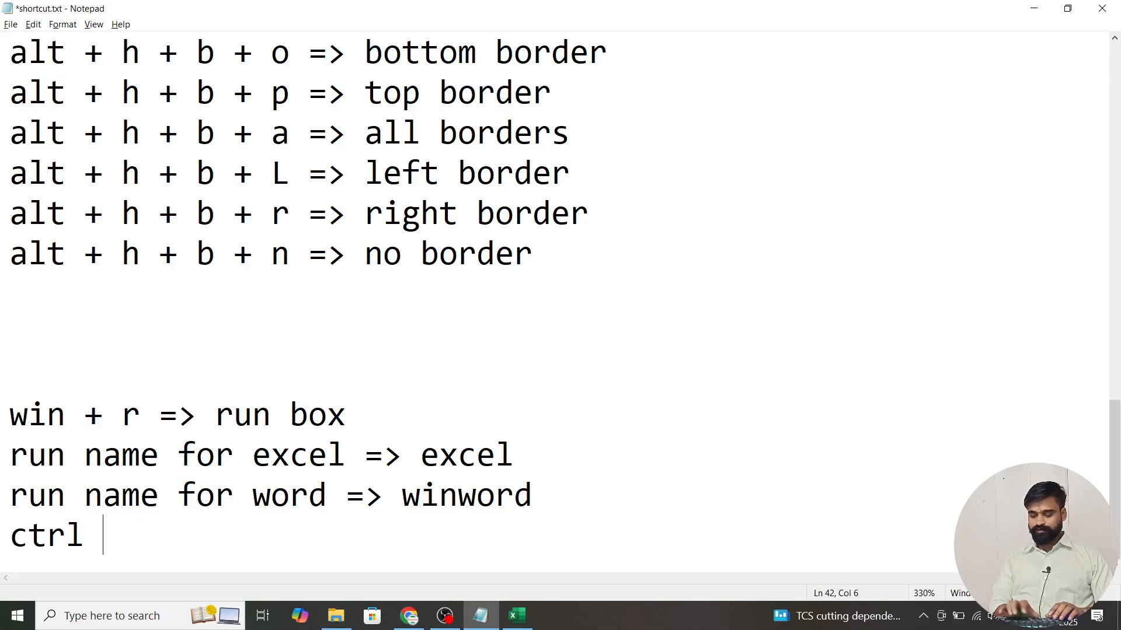
text(+ f1 => hide)
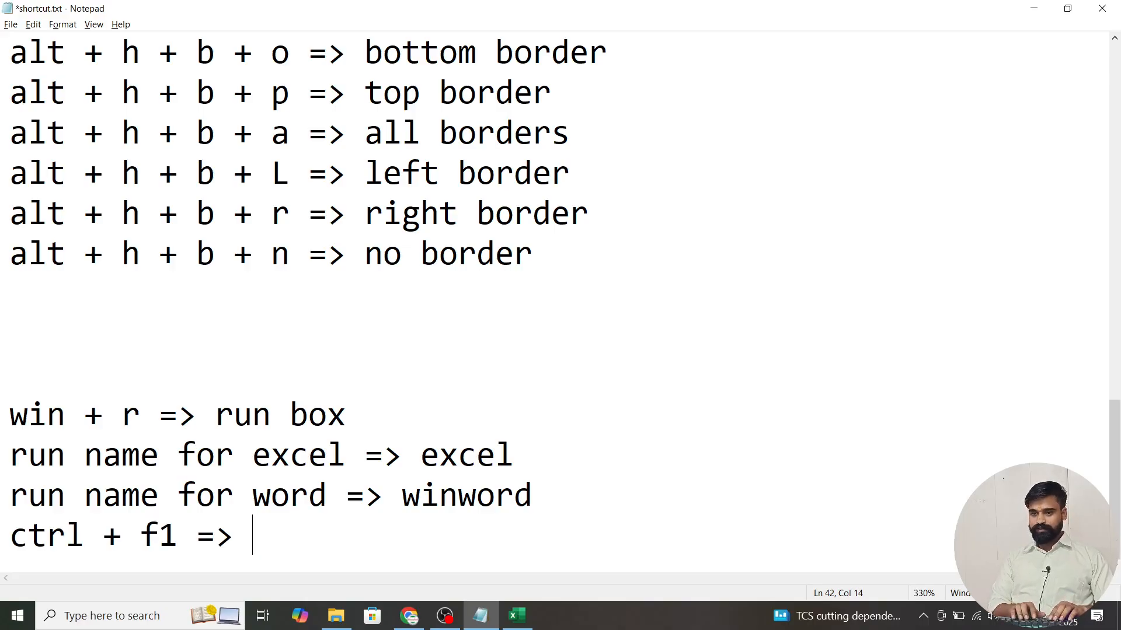
text( and unh)
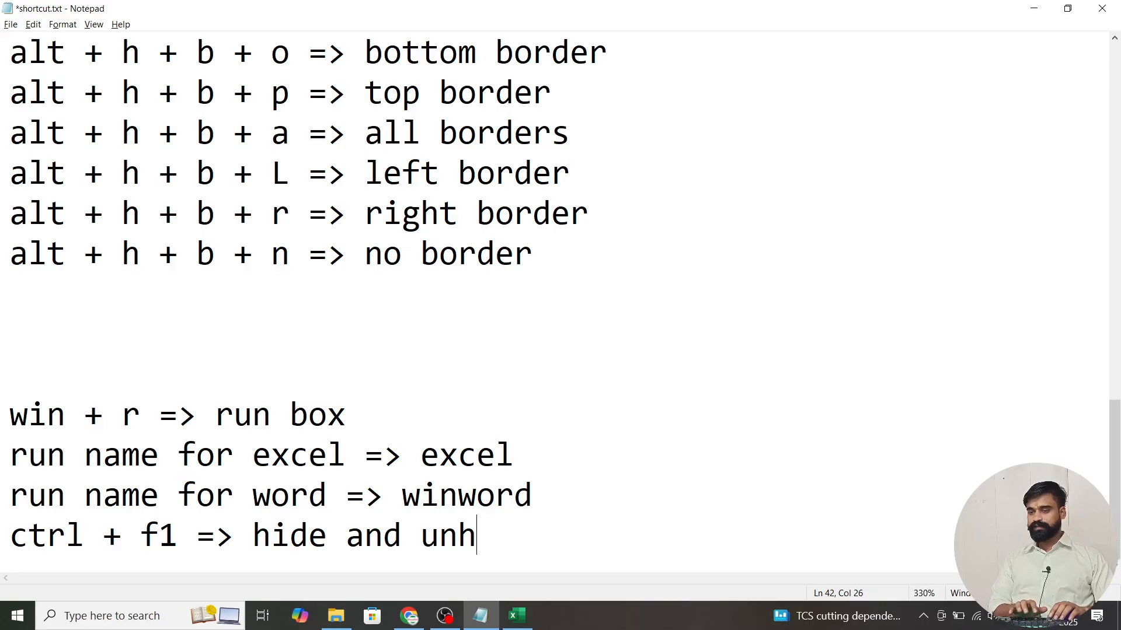
text(ide ribble)
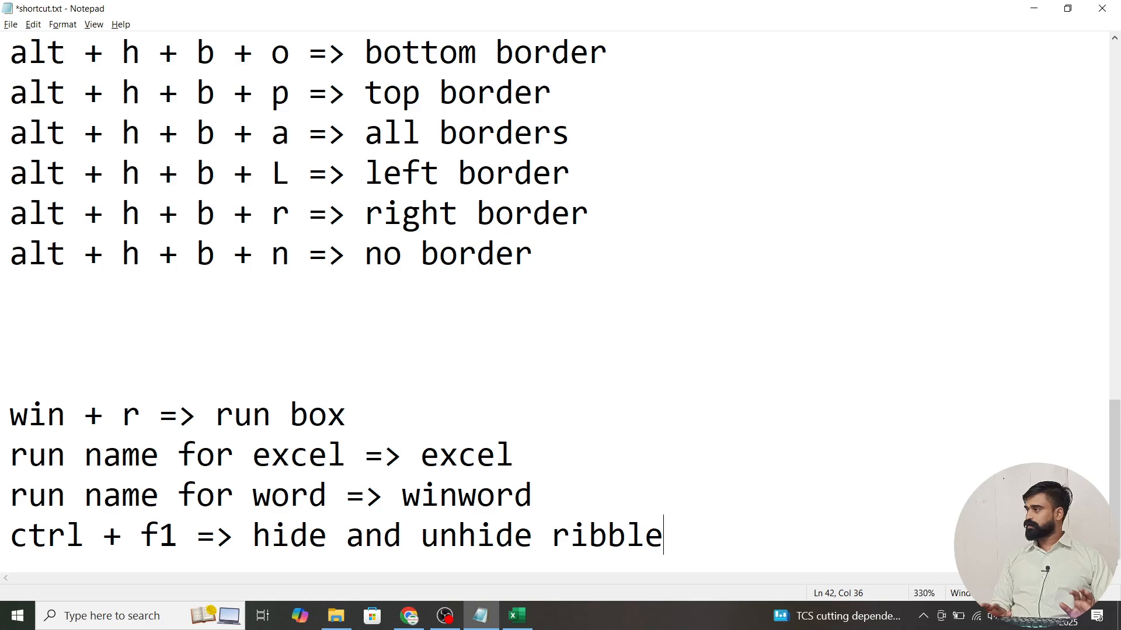
key(Return)
Switch to the Excel workbook, enter "Hello" in cell C4, and reselect that cell.
key(alt+Tab)
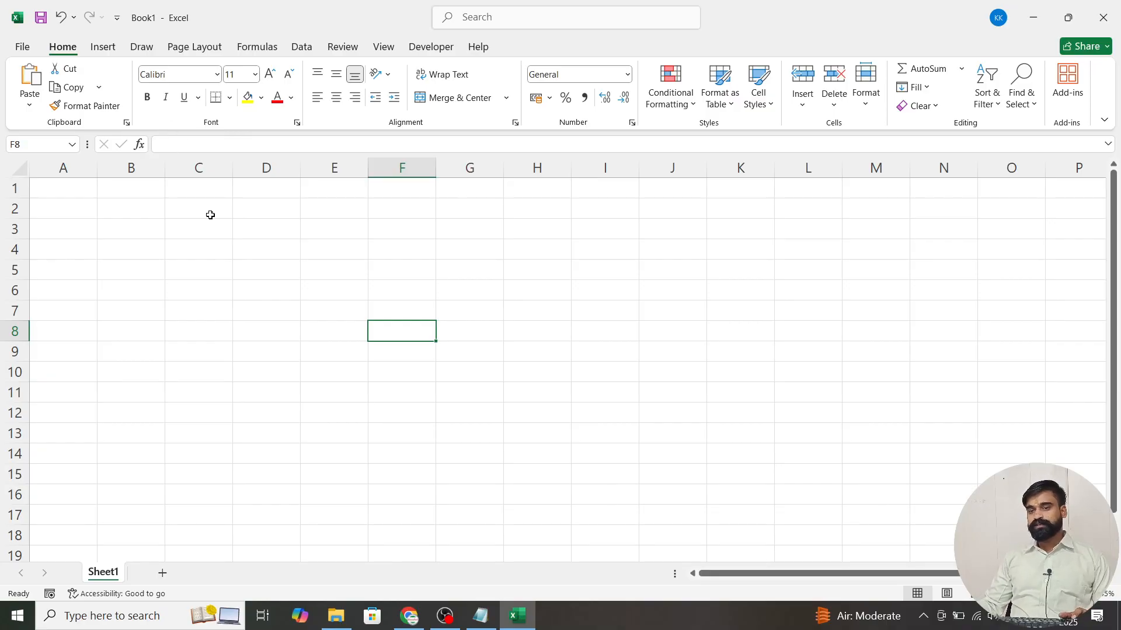
click(214, 248)
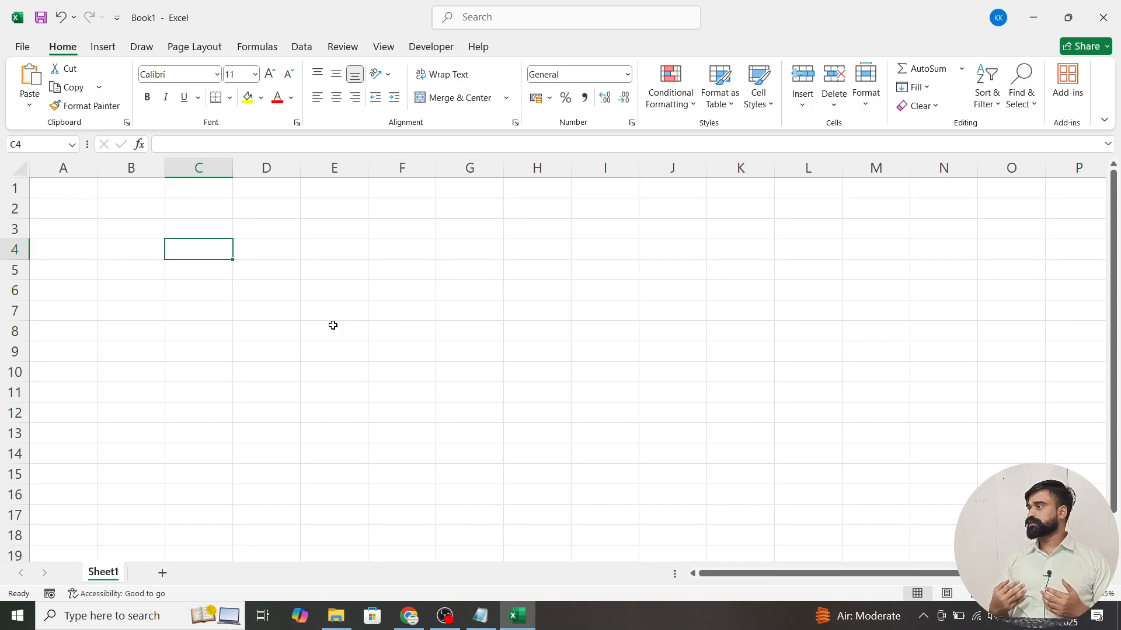
text(Hello)
key(Return)
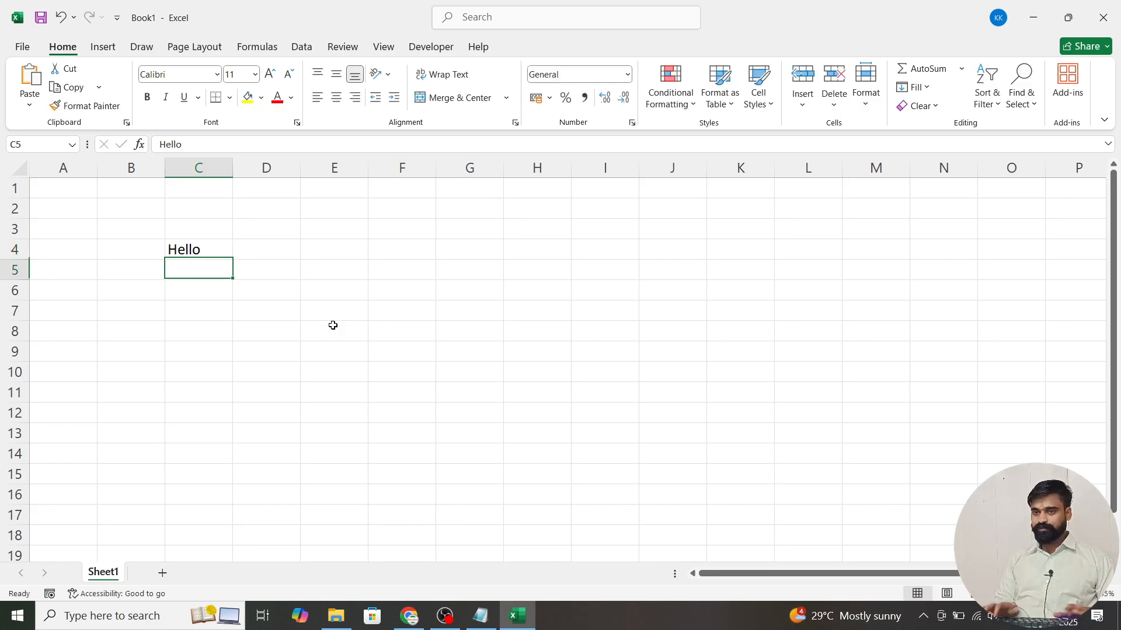
key(Up)
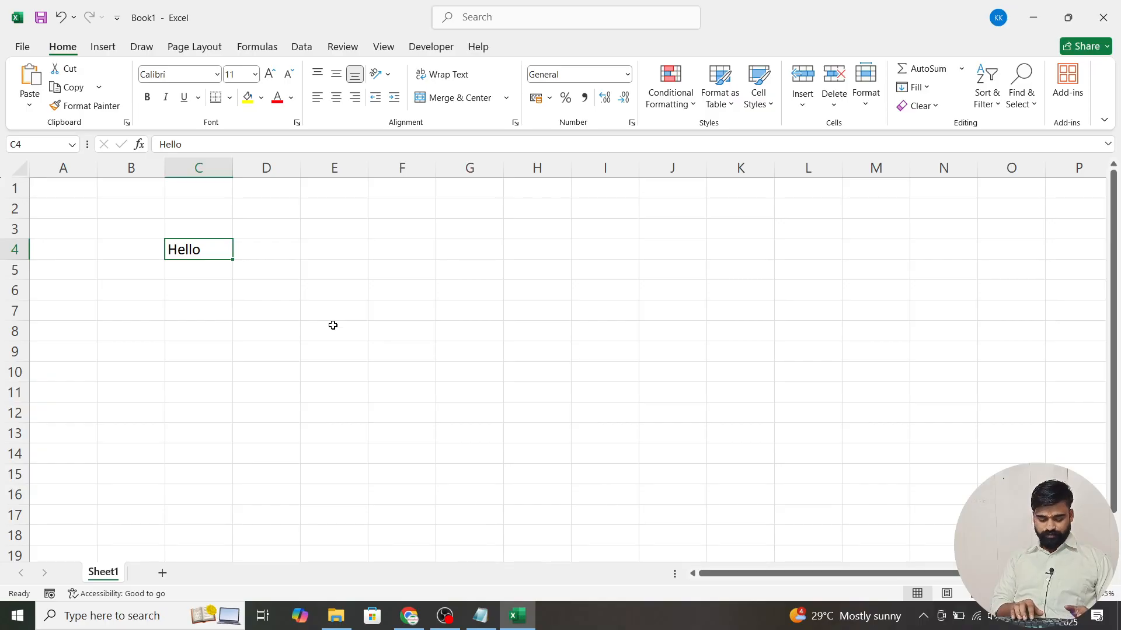
key(alt)
key(alt)
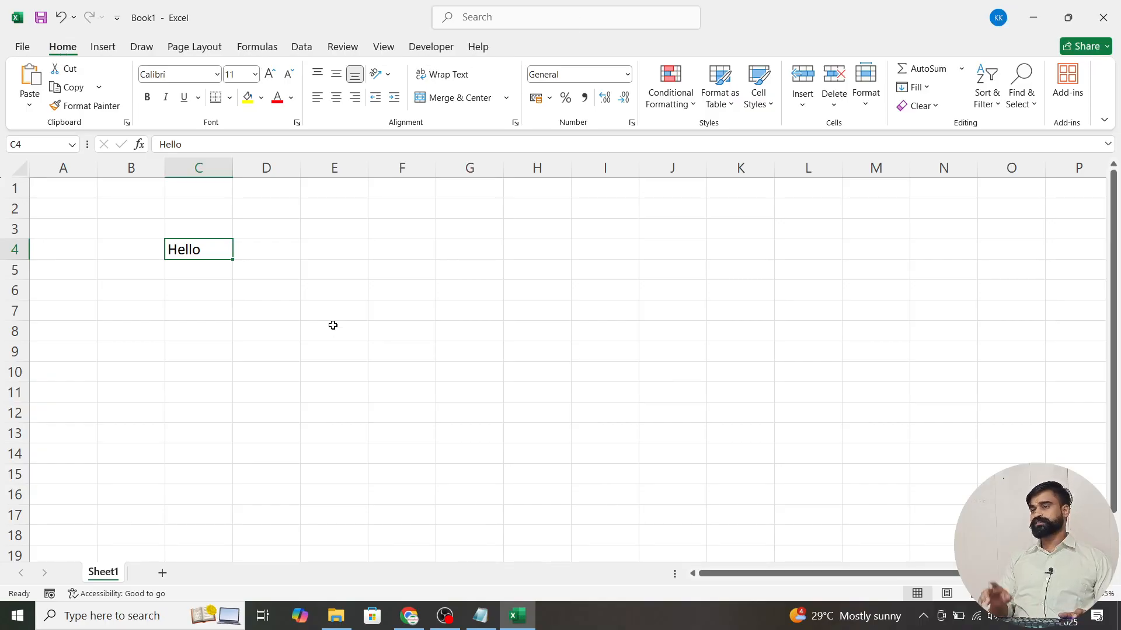
key(alt)
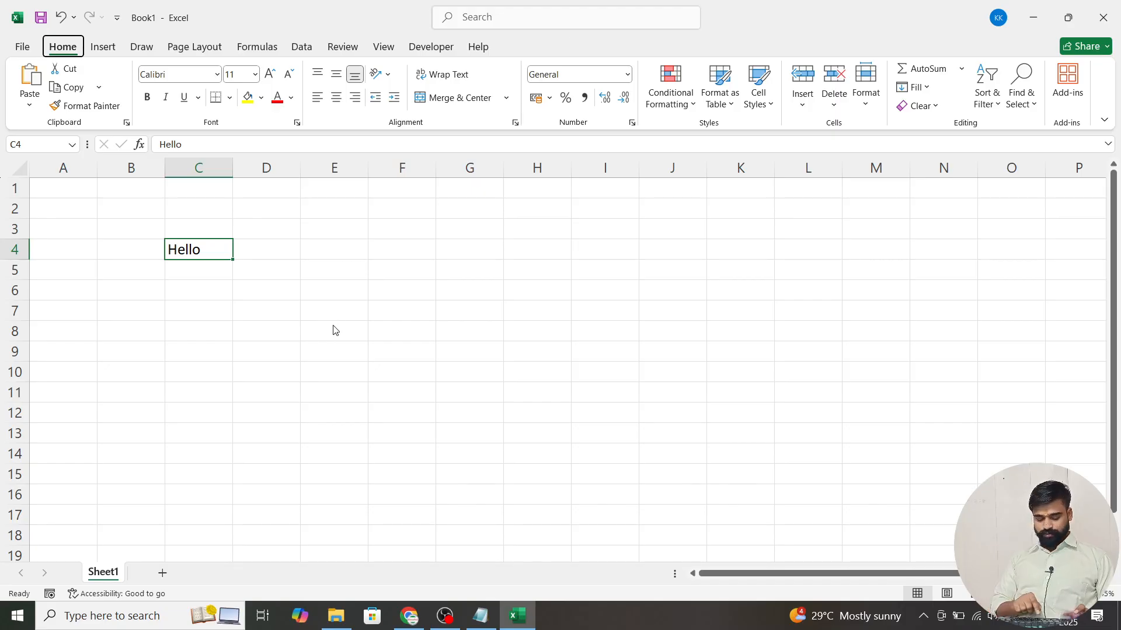
key(v)
key(z)
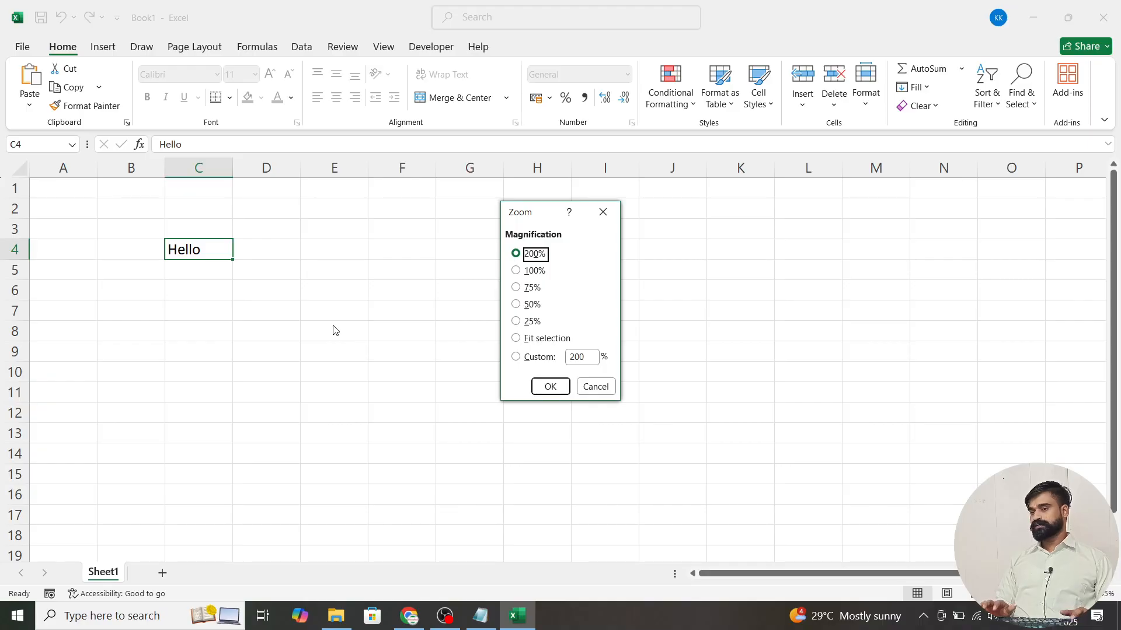
key(Down)
key(Down)
key(Down)
key(Escape)
Go through the 200%, 100% and 75% magnification options, then set the sheet's zoom to 50%.
key(alt)
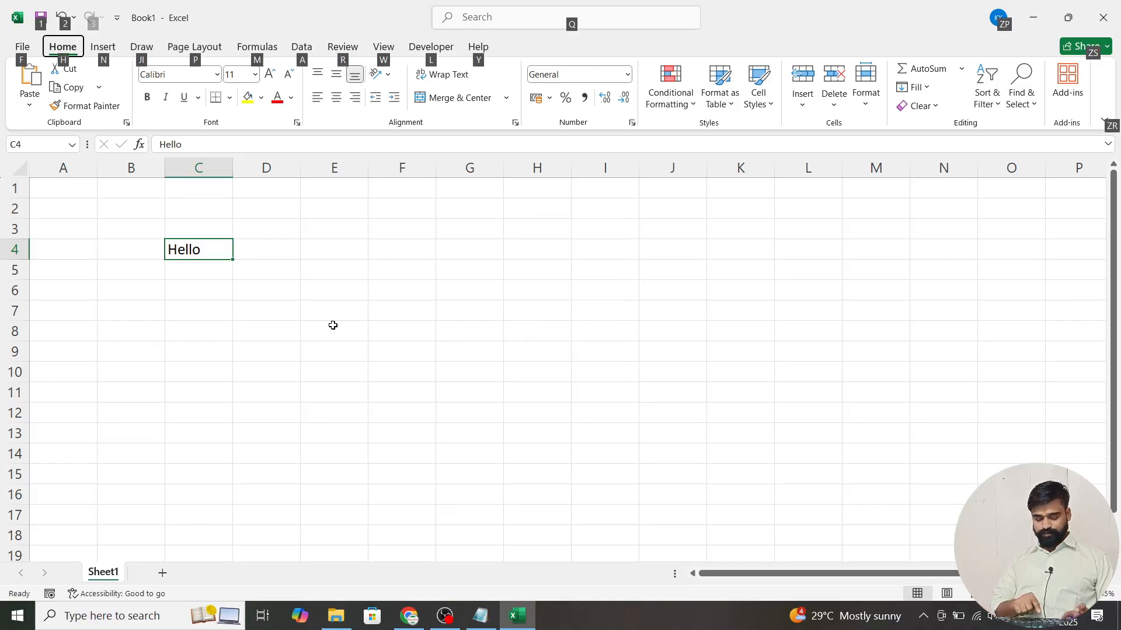
key(v)
key(z)
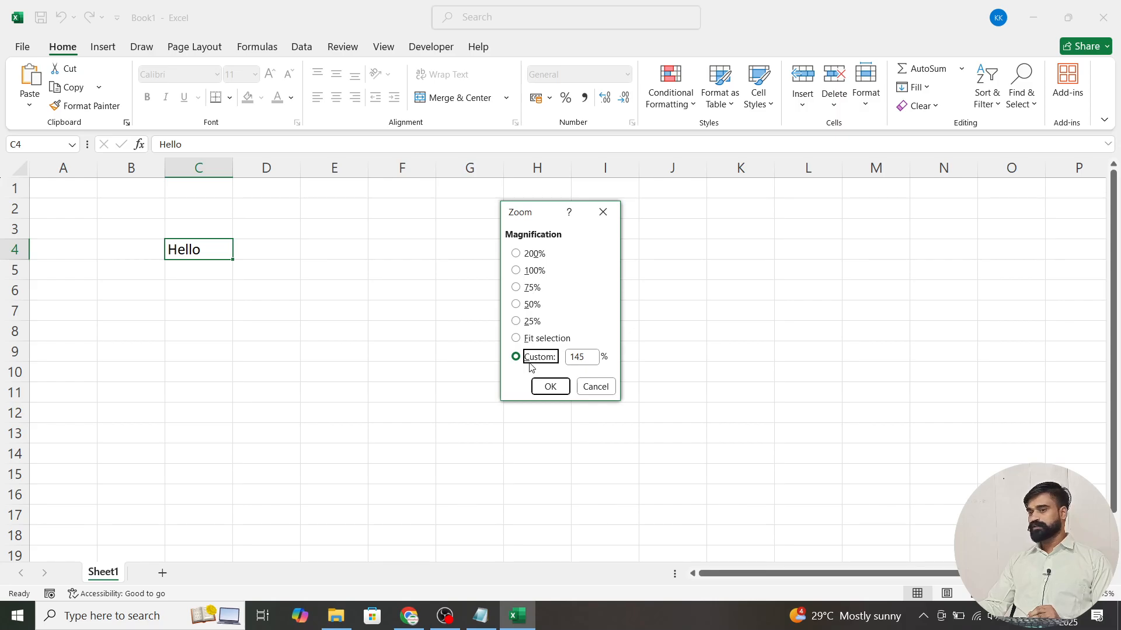
key(alt+2)
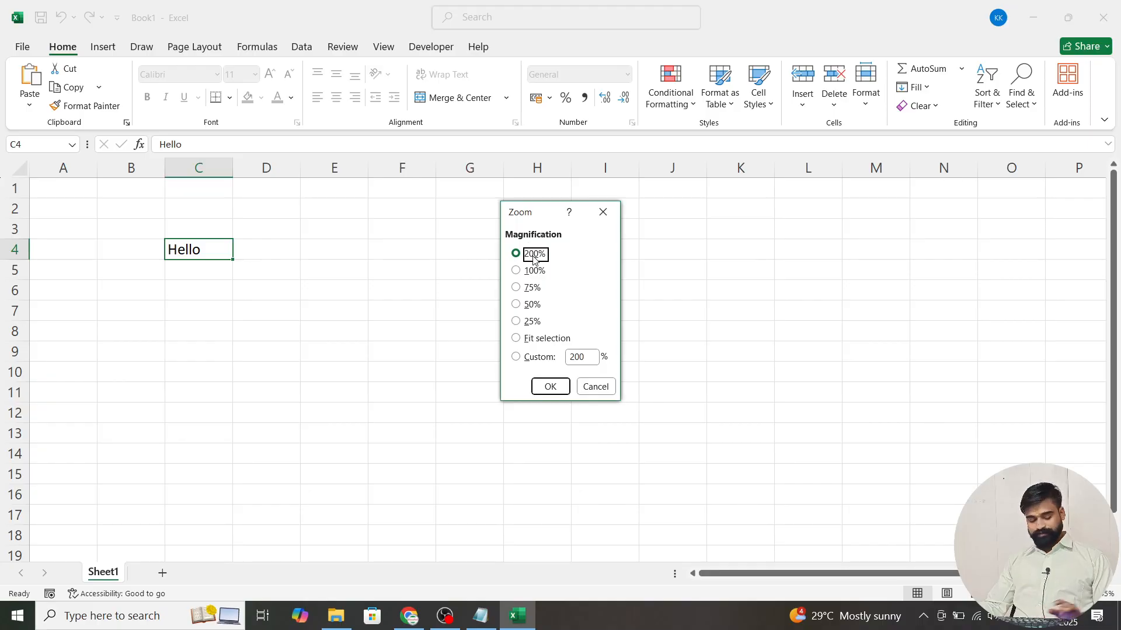
key(alt+1)
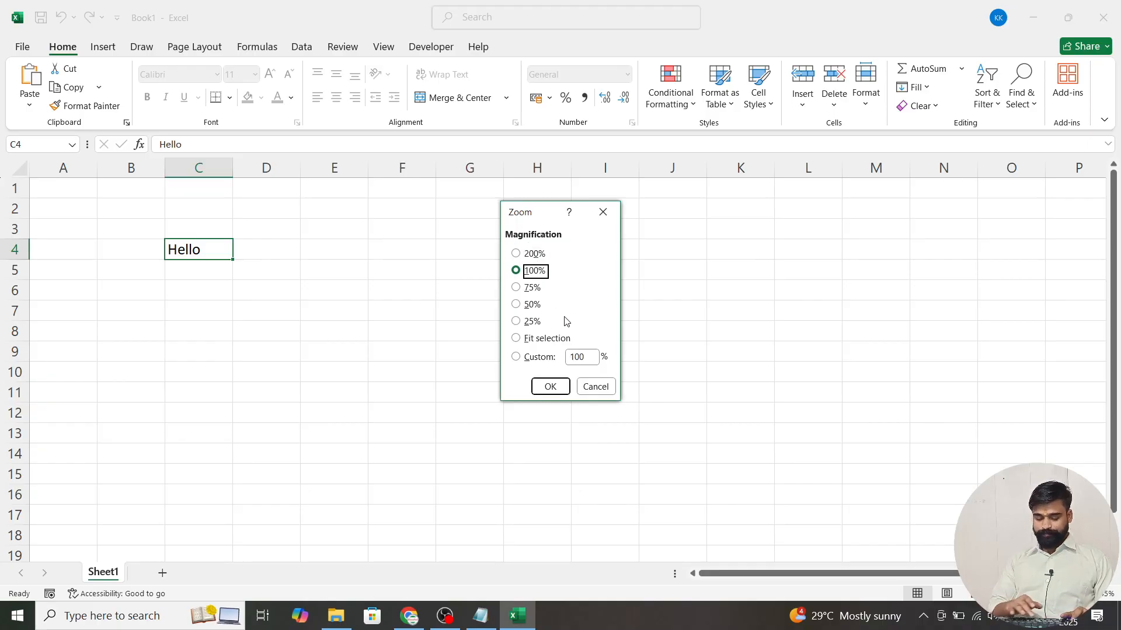
key(alt+7)
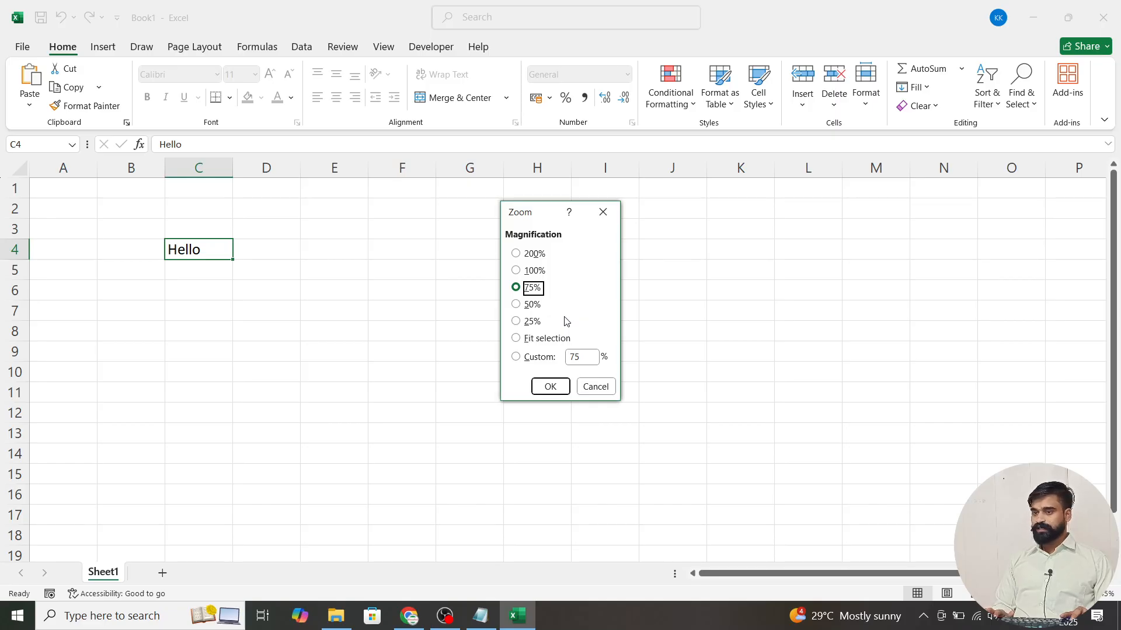
key(alt+5)
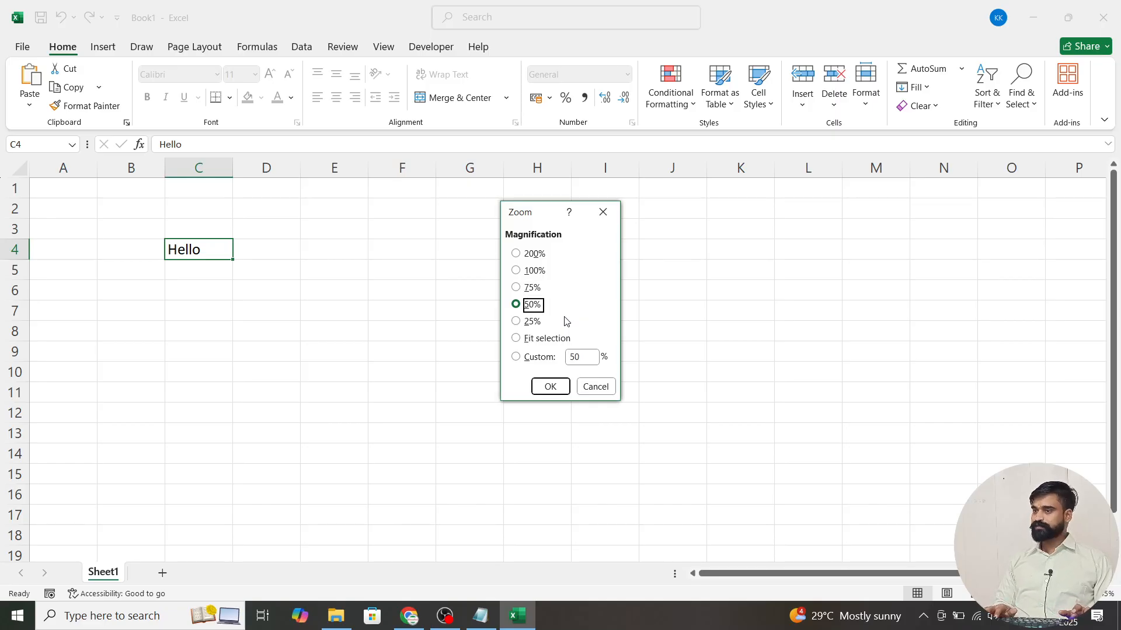
key(Return)
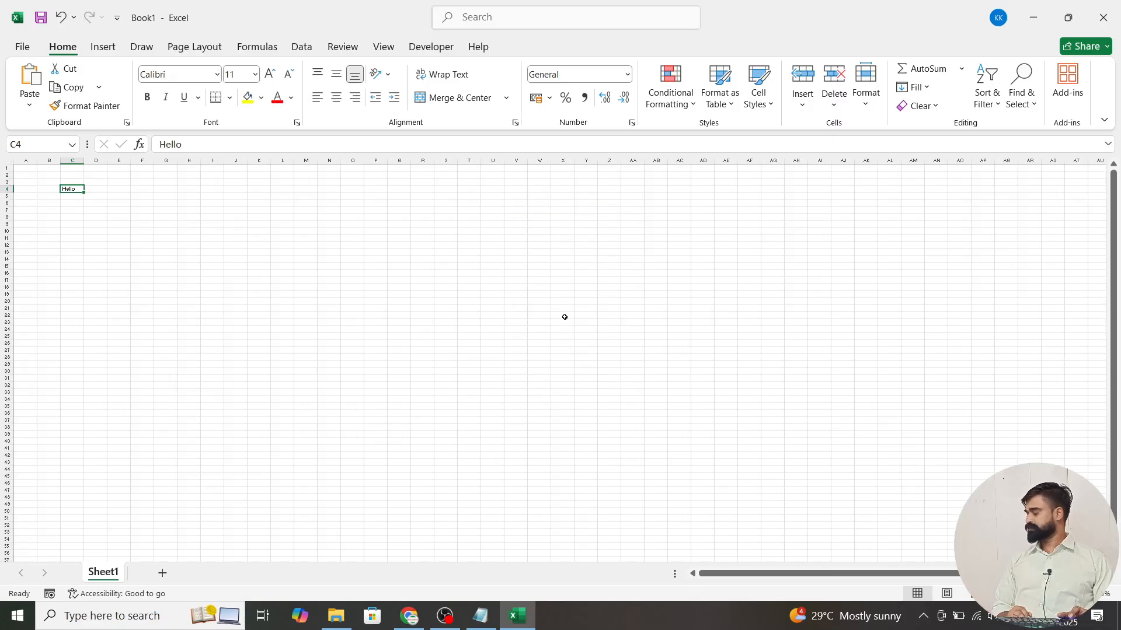
Set the sheet's zoom to 100%.
key(alt)
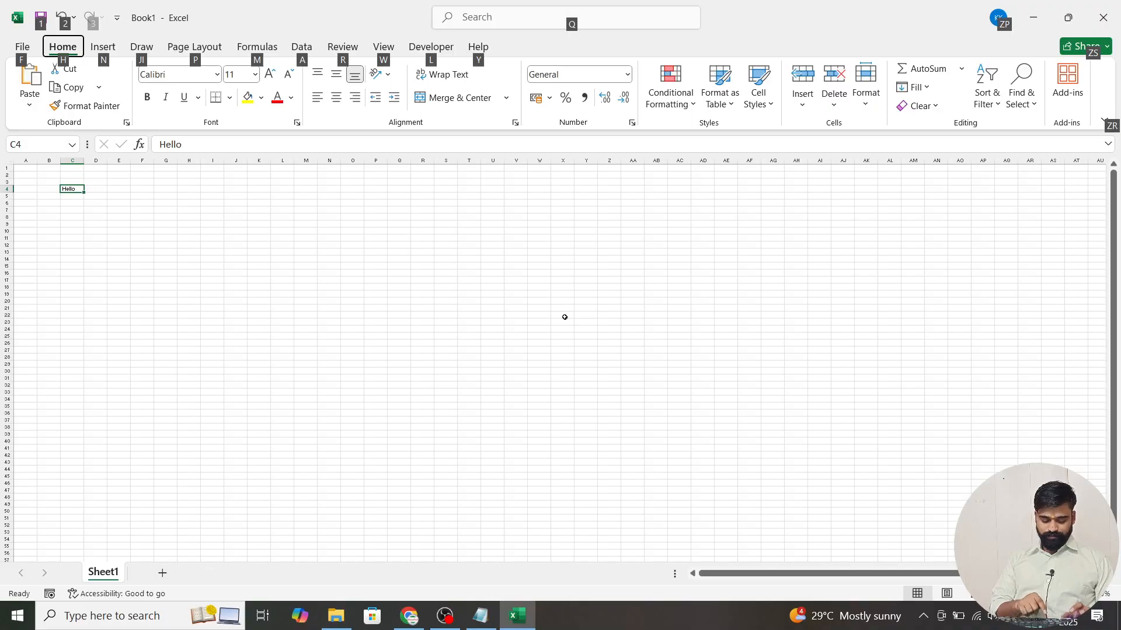
key(w)
key(q)
key(alt+1)
key(alt+2)
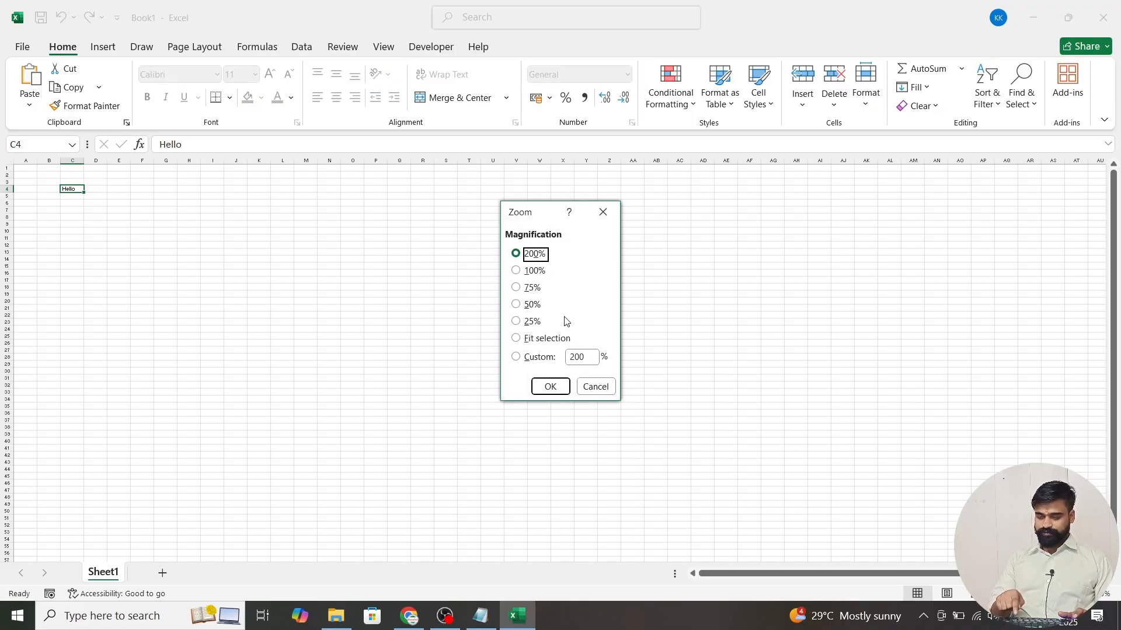
key(alt+1)
key(Return)
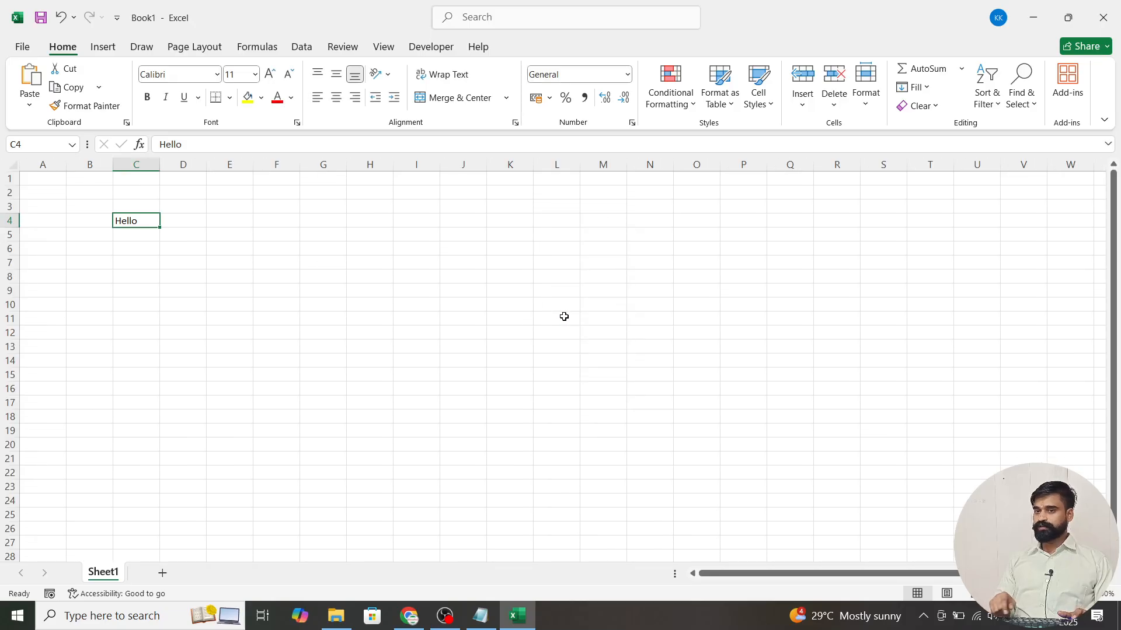
Set the sheet's zoom to 200%.
key(alt+v)
key(z)
key(alt+2)
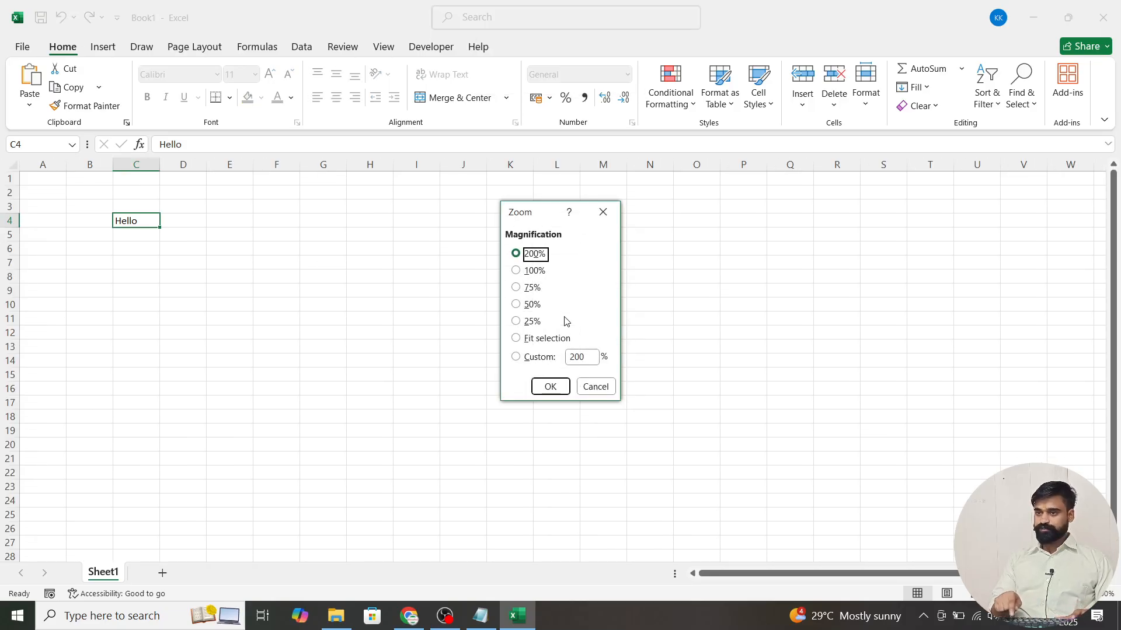
key(Return)
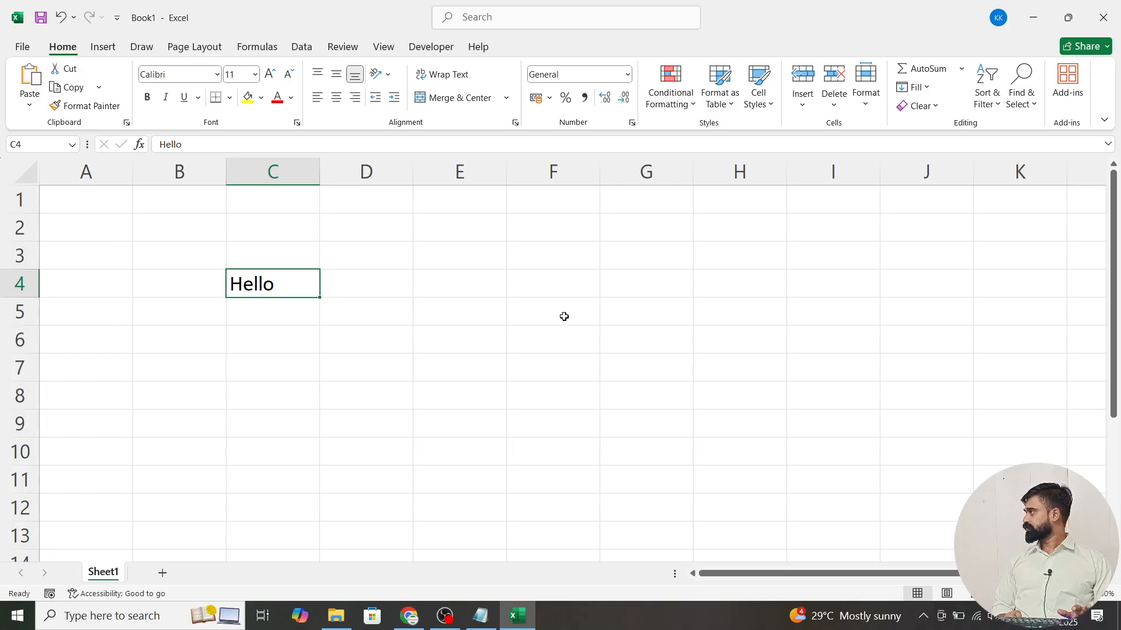
Switch to shortcut.txt in Notepad and highlight the zoom shortcut lines from 200% to 25% near its beginning.
scroll(564, 317, down, 5)
key(alt+Tab)
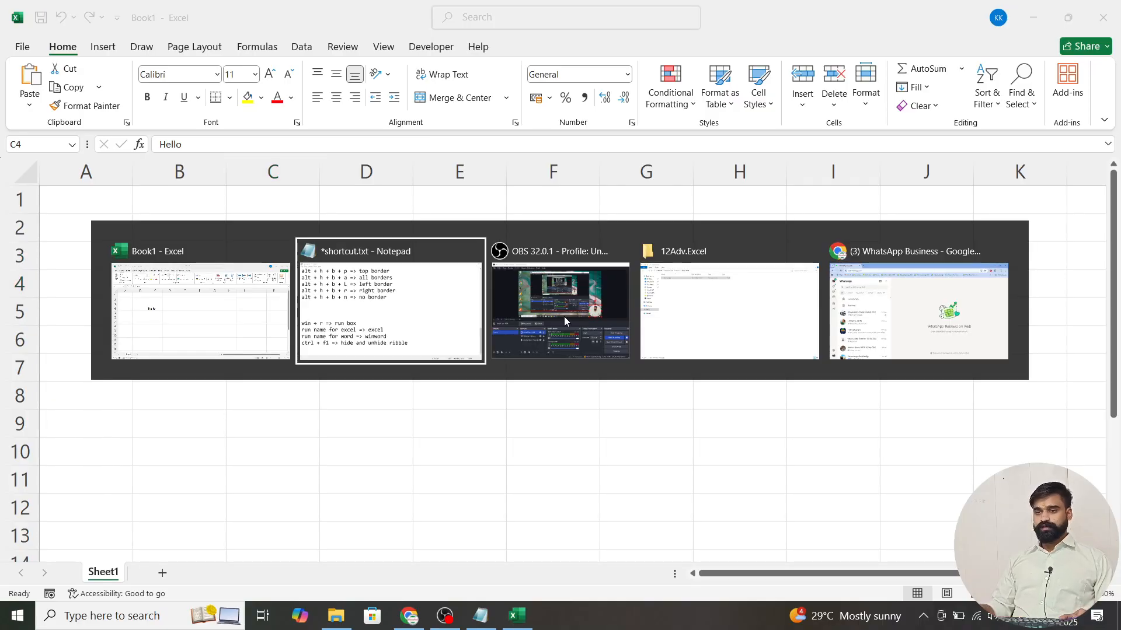
scroll(565, 317, up, 10)
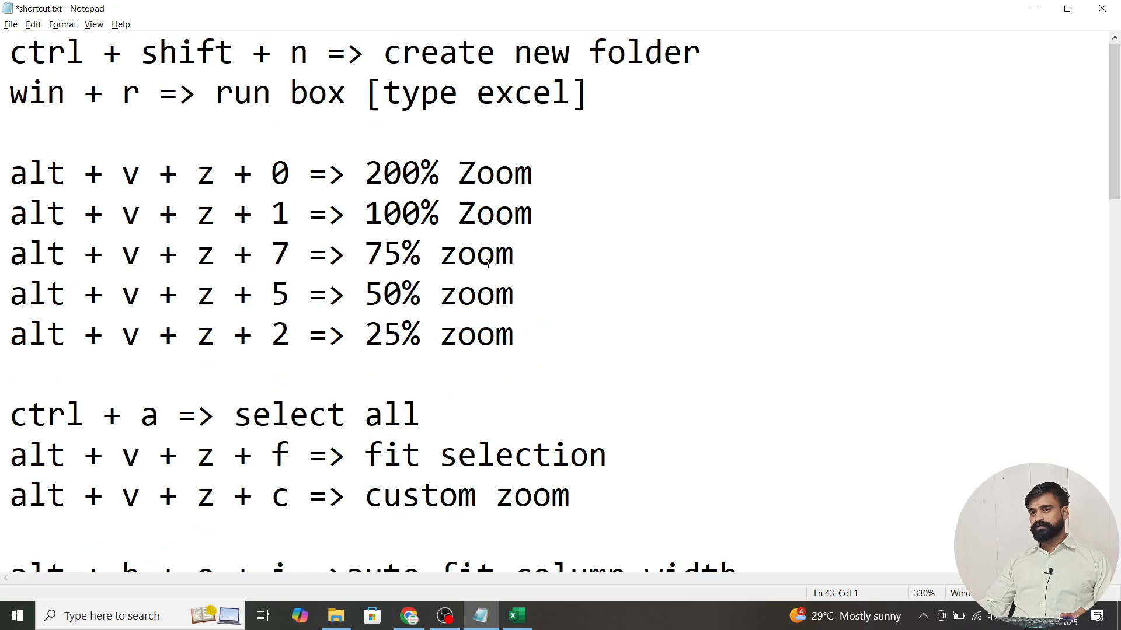
drag(534, 338, 10, 173)
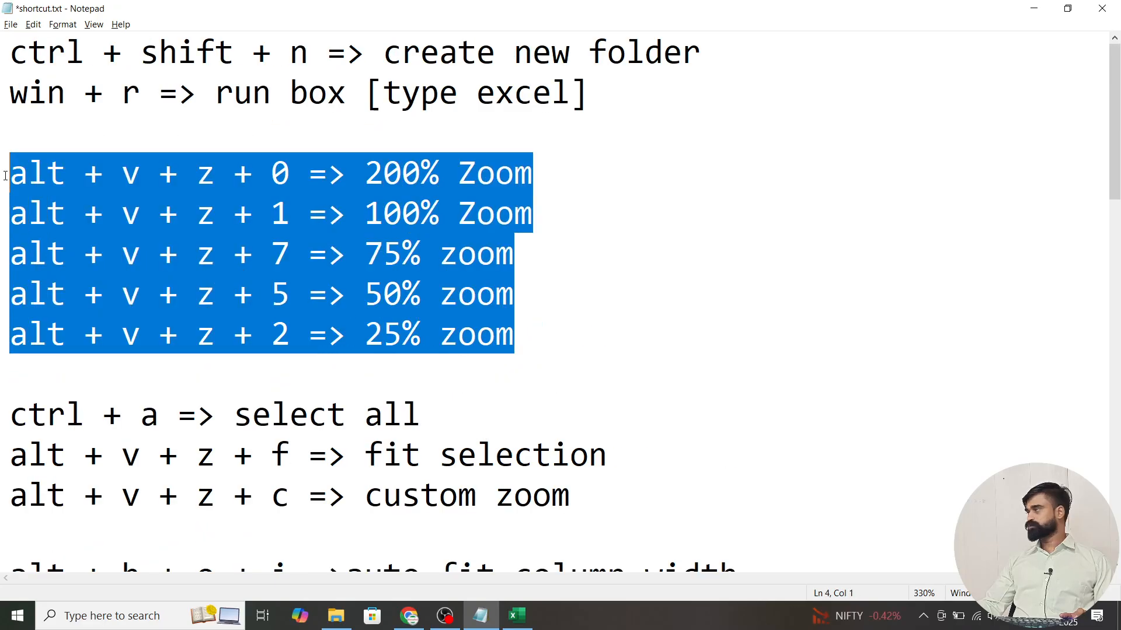
click(122, 256)
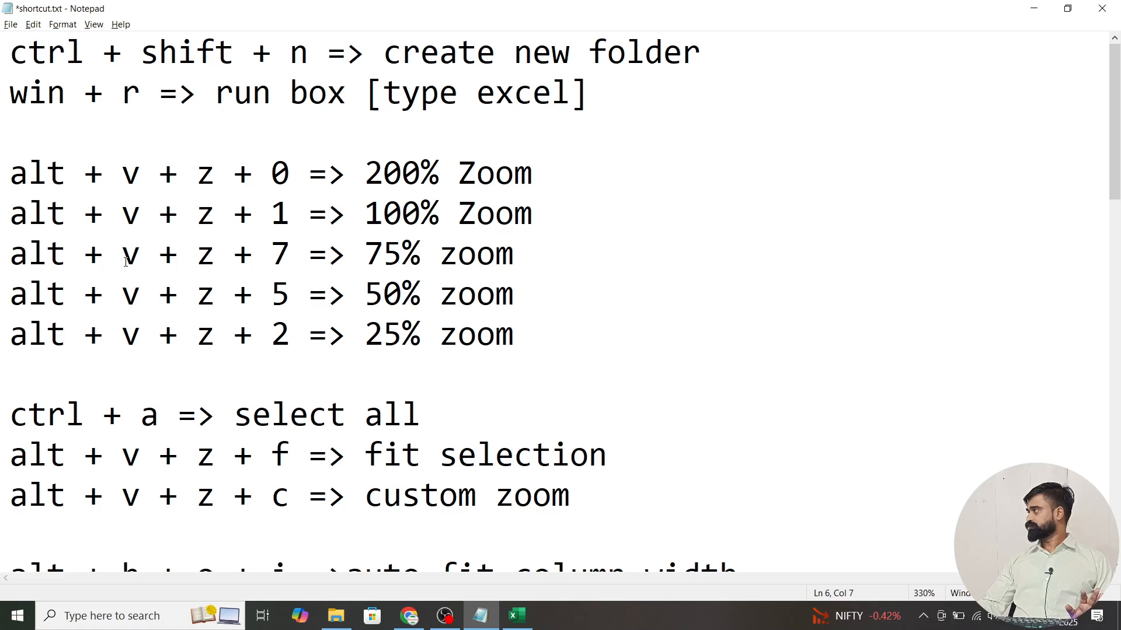
Place the cursor on the empty line below the ctrl + f1 note and save shortcut.txt.
scroll(134, 269, down, 10)
scroll(134, 268, down, 1)
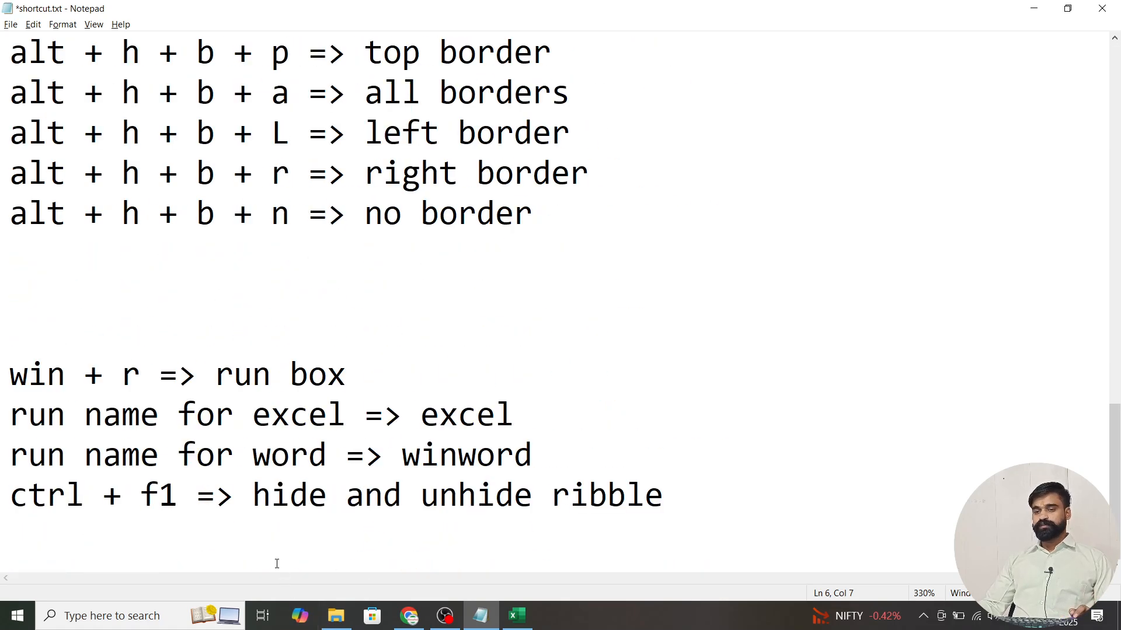
click(278, 539)
key(ctrl+s)
Switch back to the Excel workbook and make the "Hello" text in cell C4 bold.
key(alt+Tab)
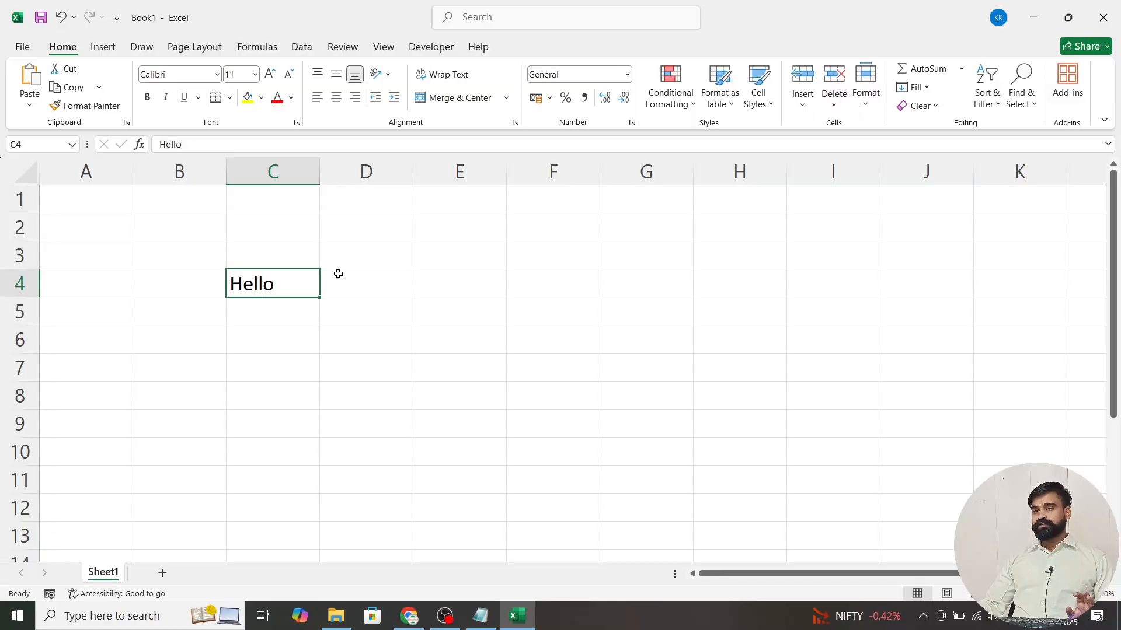
click(369, 301)
click(262, 285)
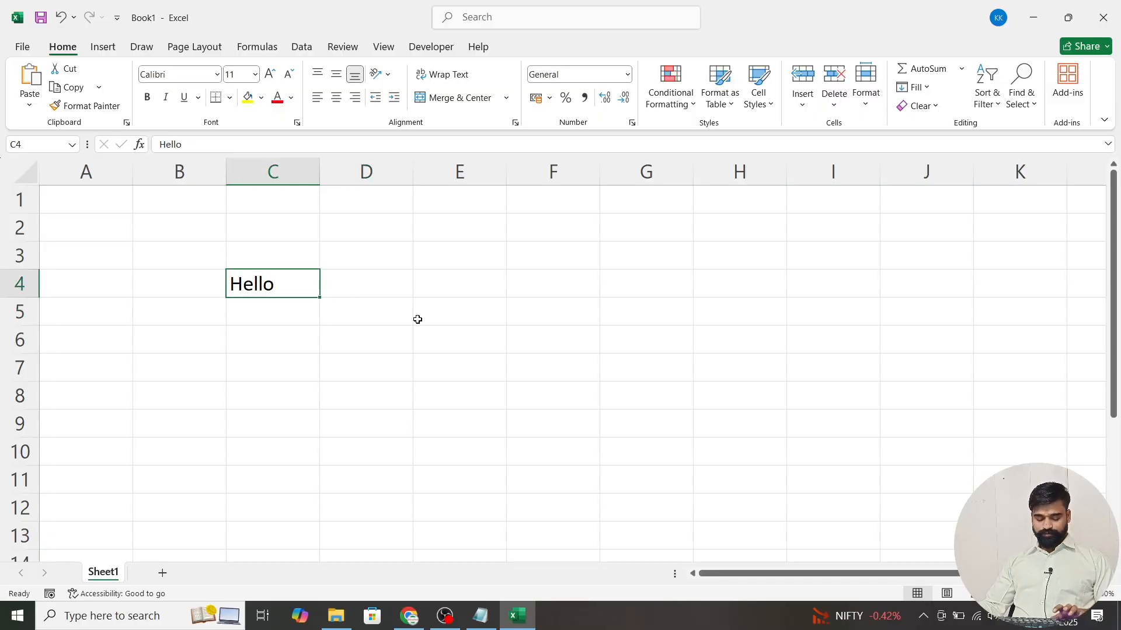
key(ctrl+b)
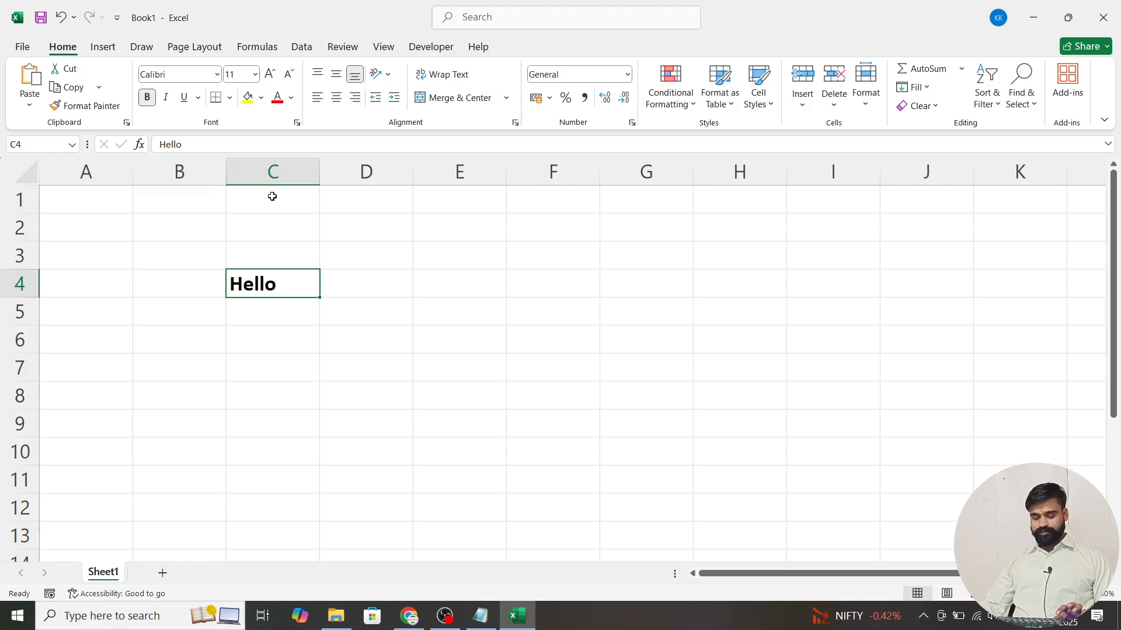
Italicize and underline the "Hello" text in cell C4.
key(ctrl+i)
key(ctrl+u)
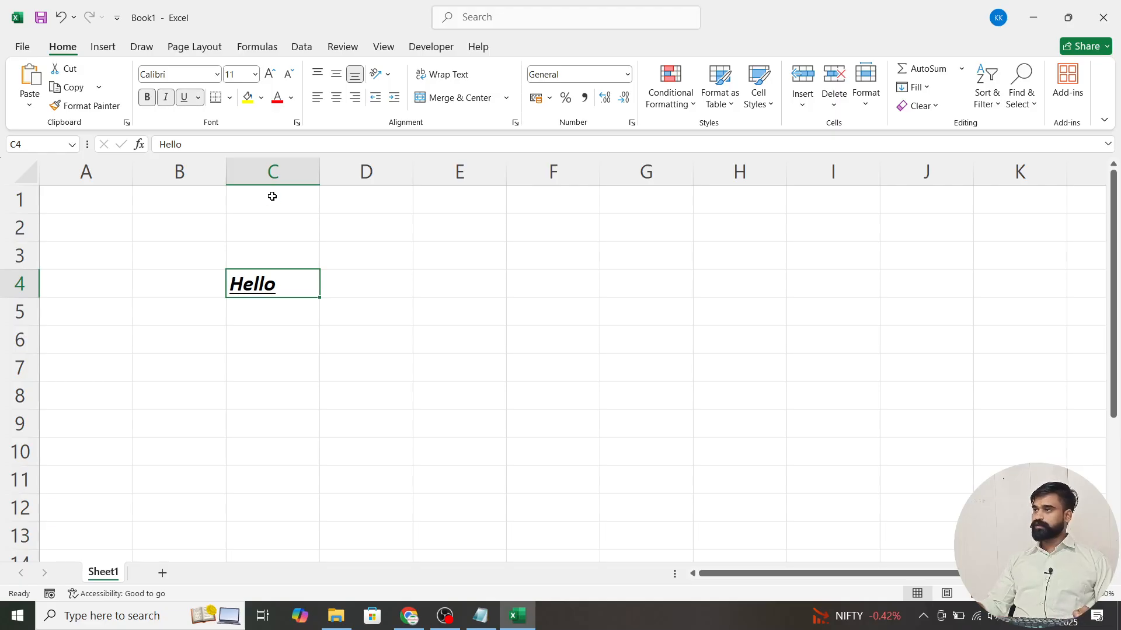
Switch to shortcut.txt in Notepad and examine the bold, italic and underline shortcut lines, highlighting them.
key(alt+Tab)
scroll(438, 345, up, 4)
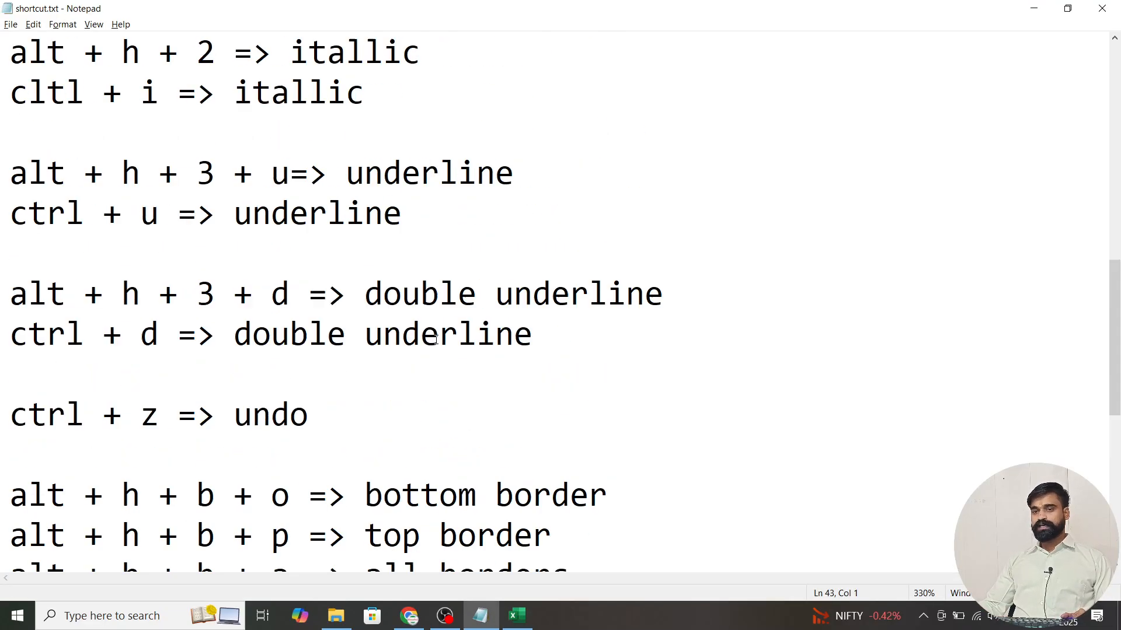
scroll(436, 330, down, 2)
scroll(436, 330, up, 2)
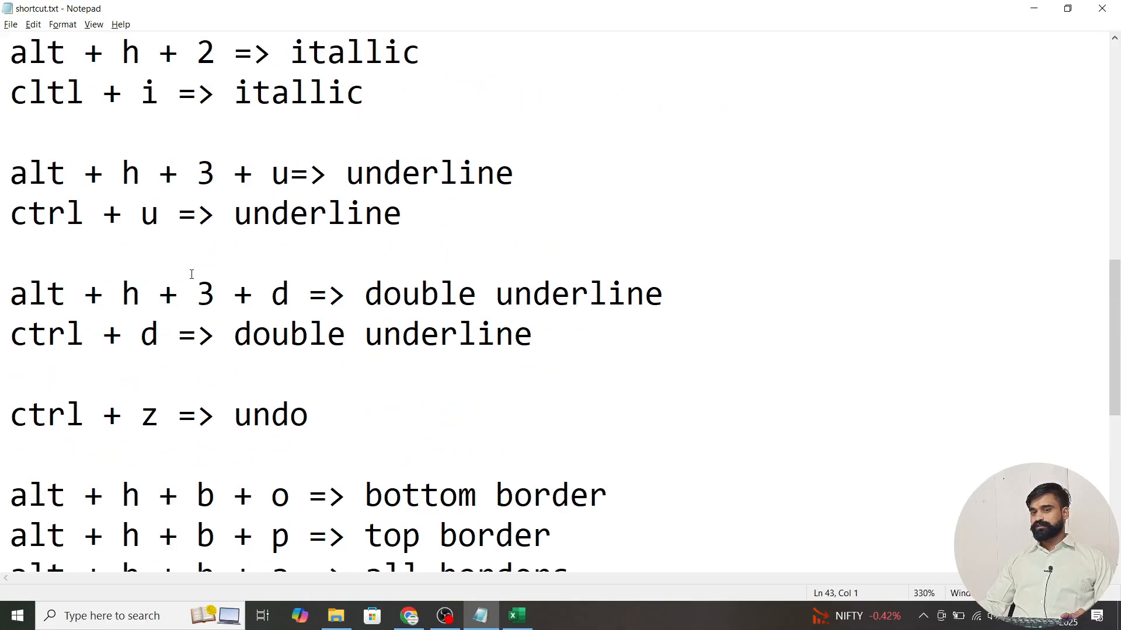
drag(308, 223, 196, 445)
scroll(350, 455, down, 4)
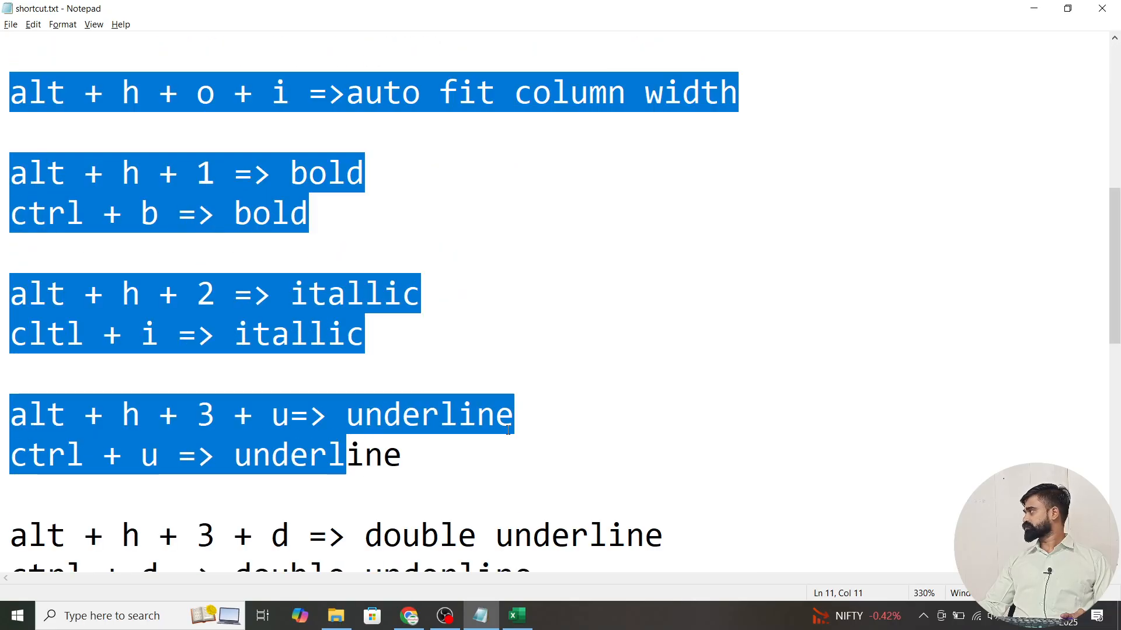
scroll(507, 430, down, 4)
scroll(508, 430, down, 2)
Switch back to the Excel workbook, remove underline, italic and bold from "Hello" in cell C4, and clear the cell's text.
key(alt+Tab)
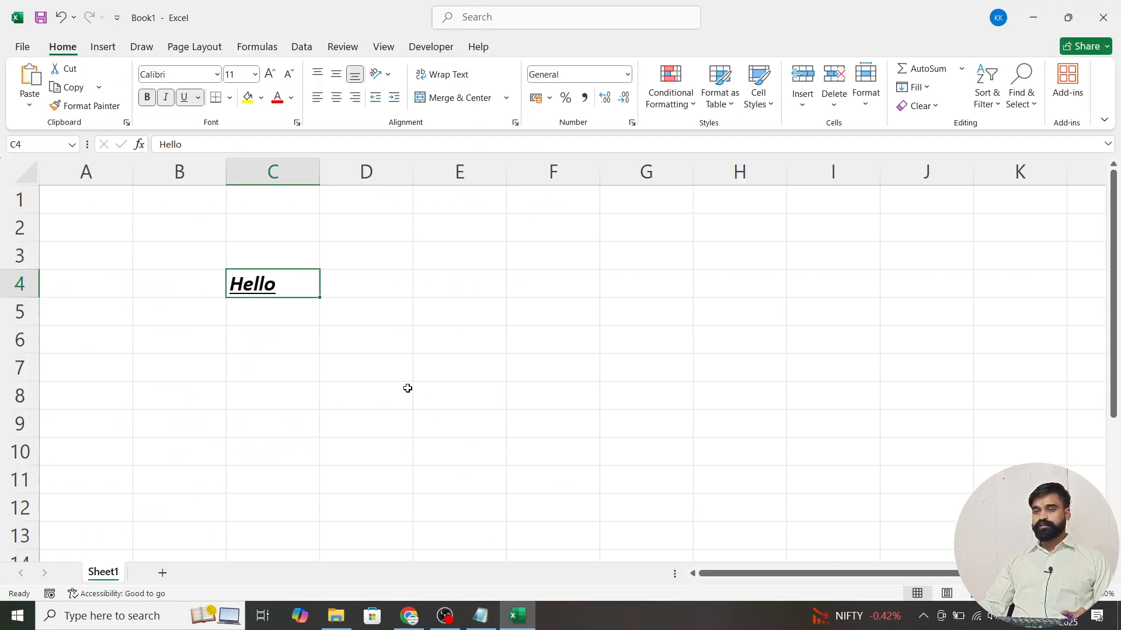
click(387, 365)
click(251, 273)
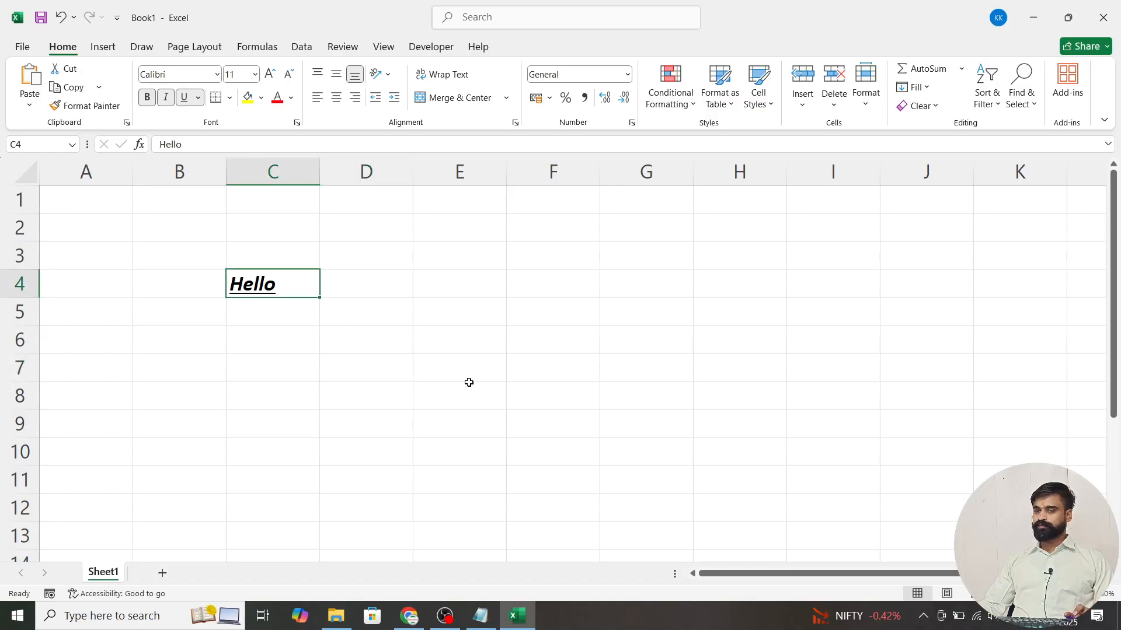
key(ctrl+u)
key(ctrl+i)
key(ctrl+b)
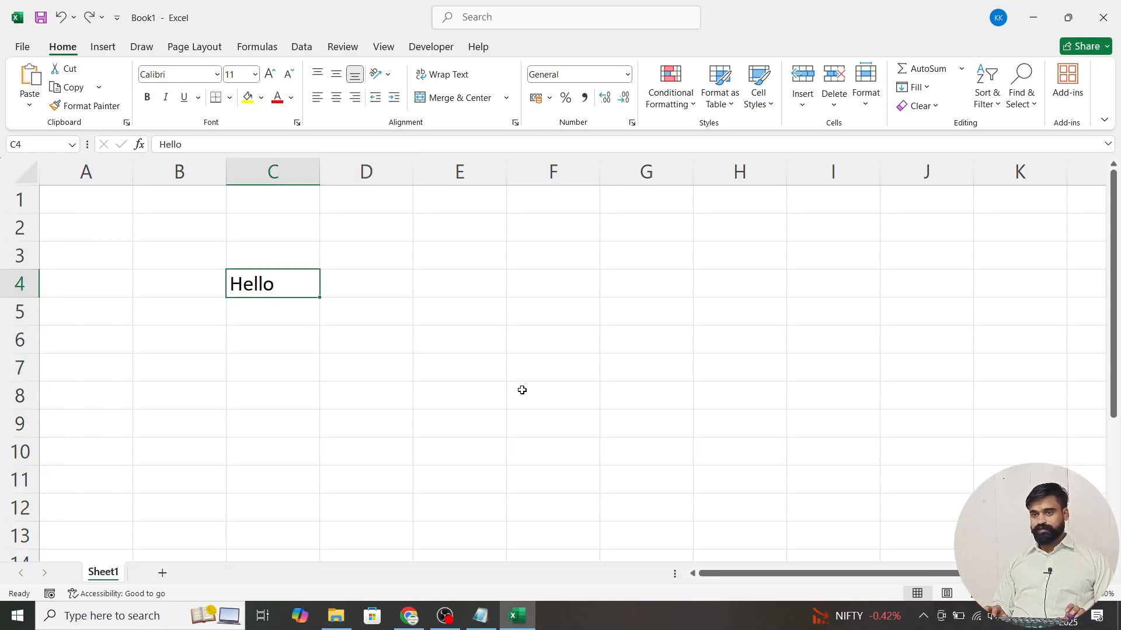
key(Delete)
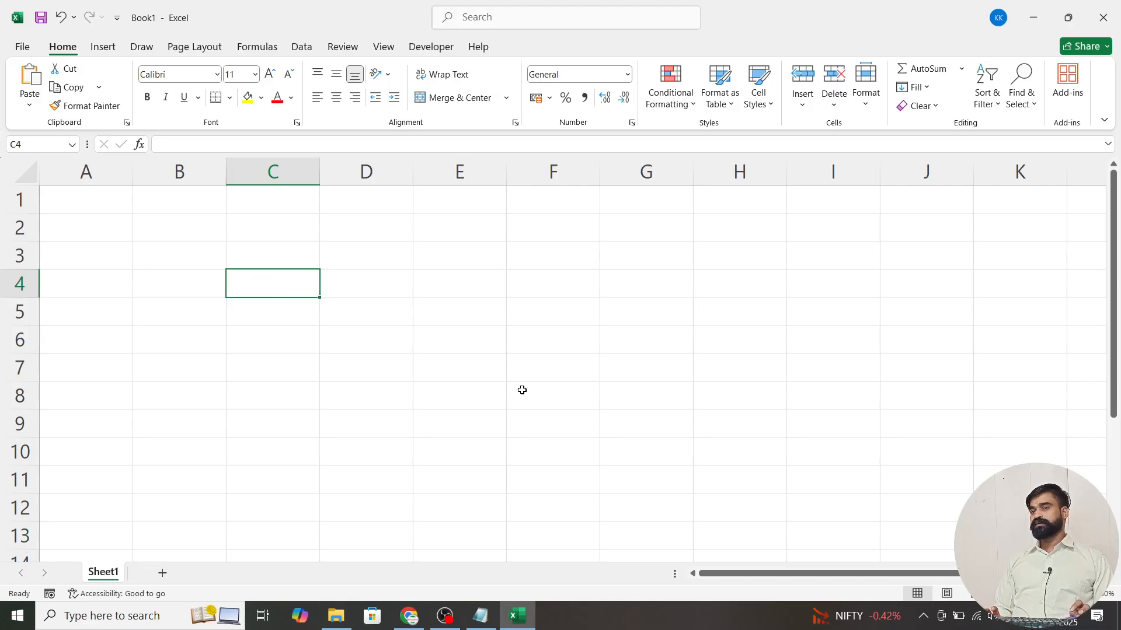
Enter "Hello user" in cell B3 and keep that cell selected.
key(Home)
key(ctrl+Home)
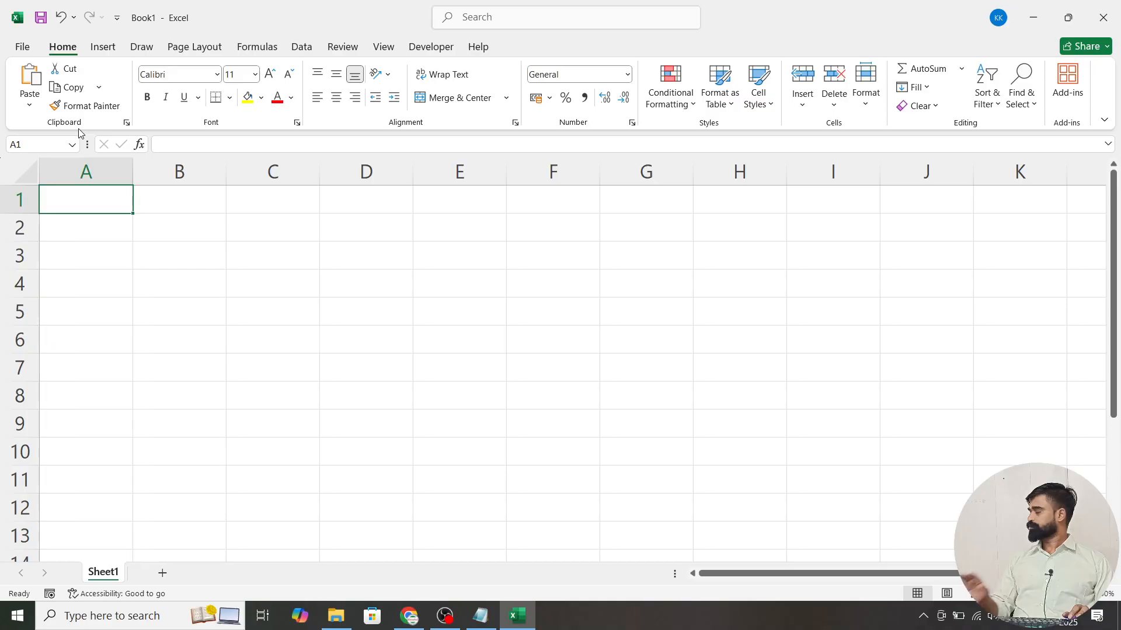
click(182, 256)
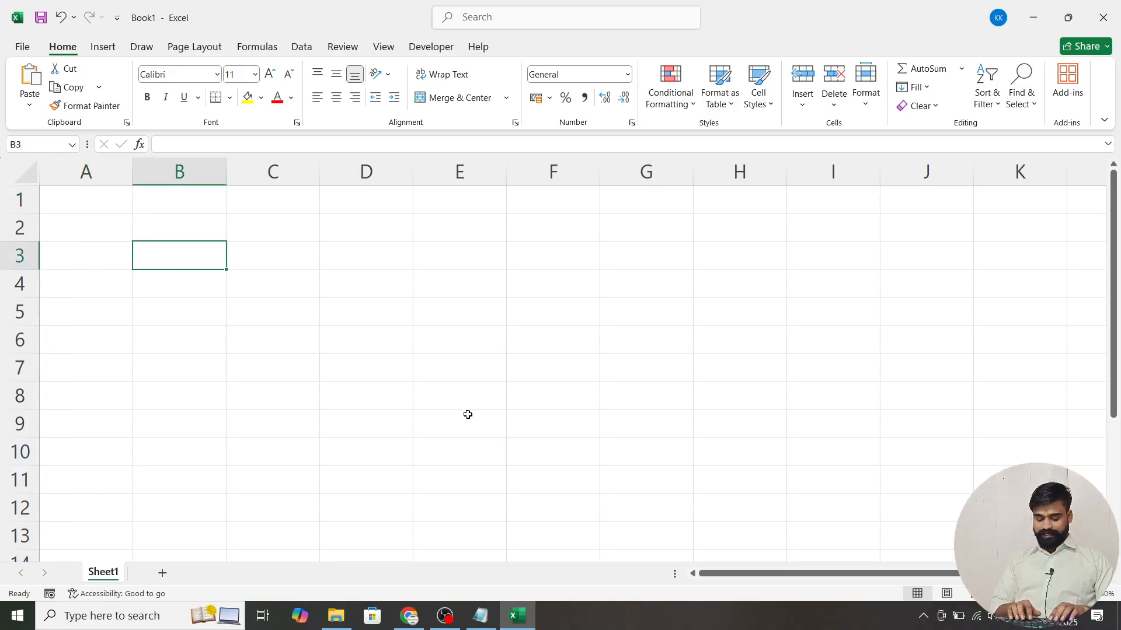
text(Hello user)
key(Return)
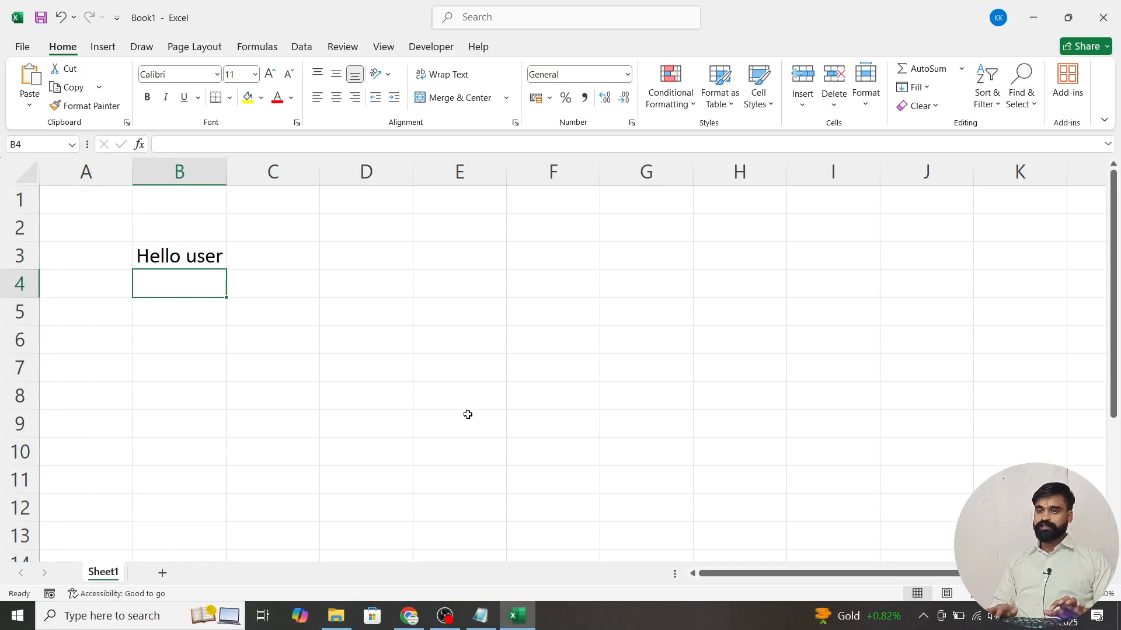
key(Up)
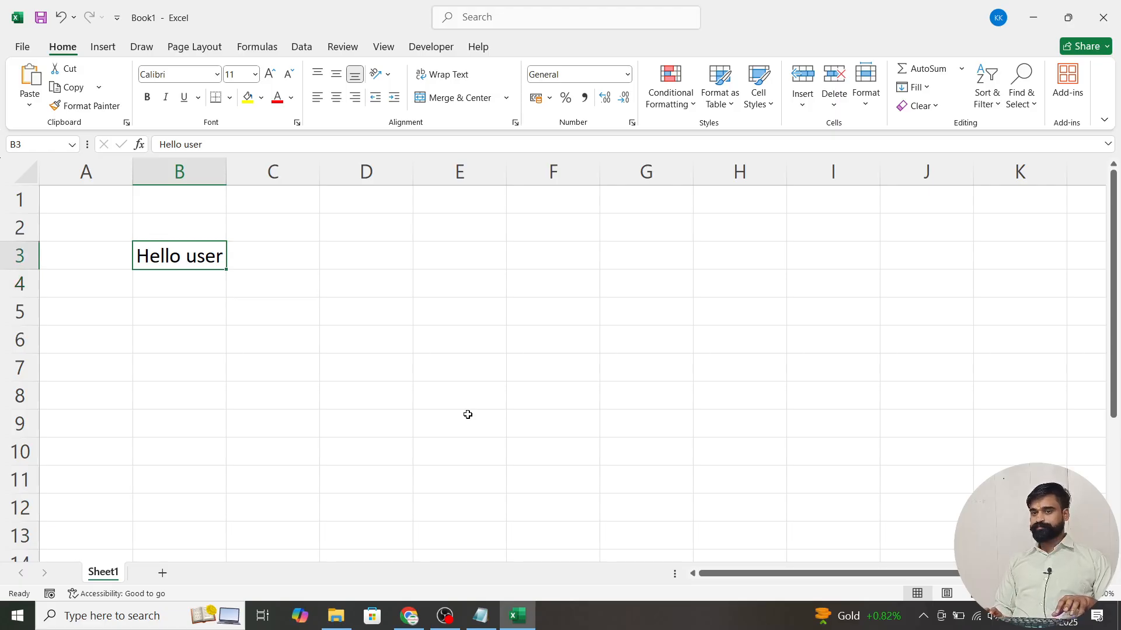
Copy the "Hello user" text from cell B3 and paste it into cell B8.
click(178, 336)
click(180, 255)
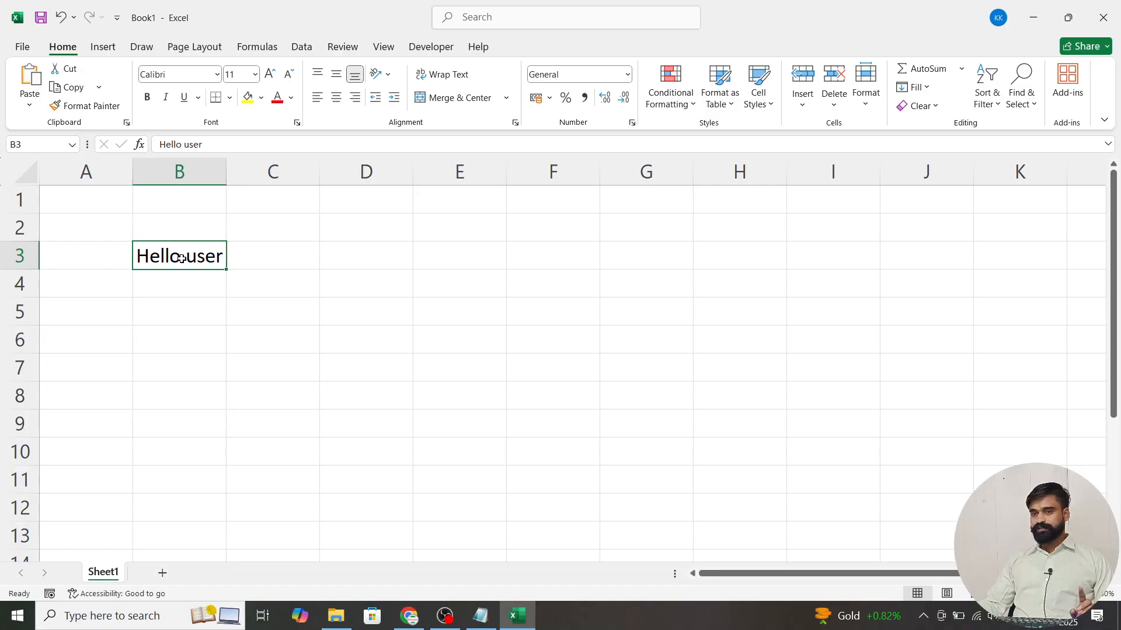
click(75, 87)
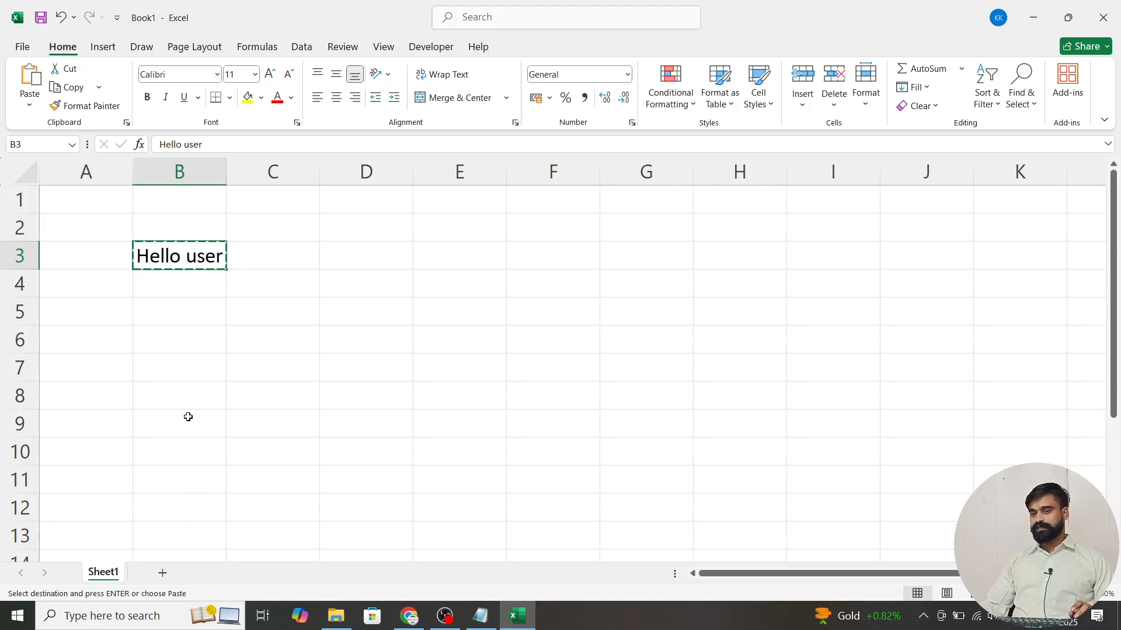
click(175, 400)
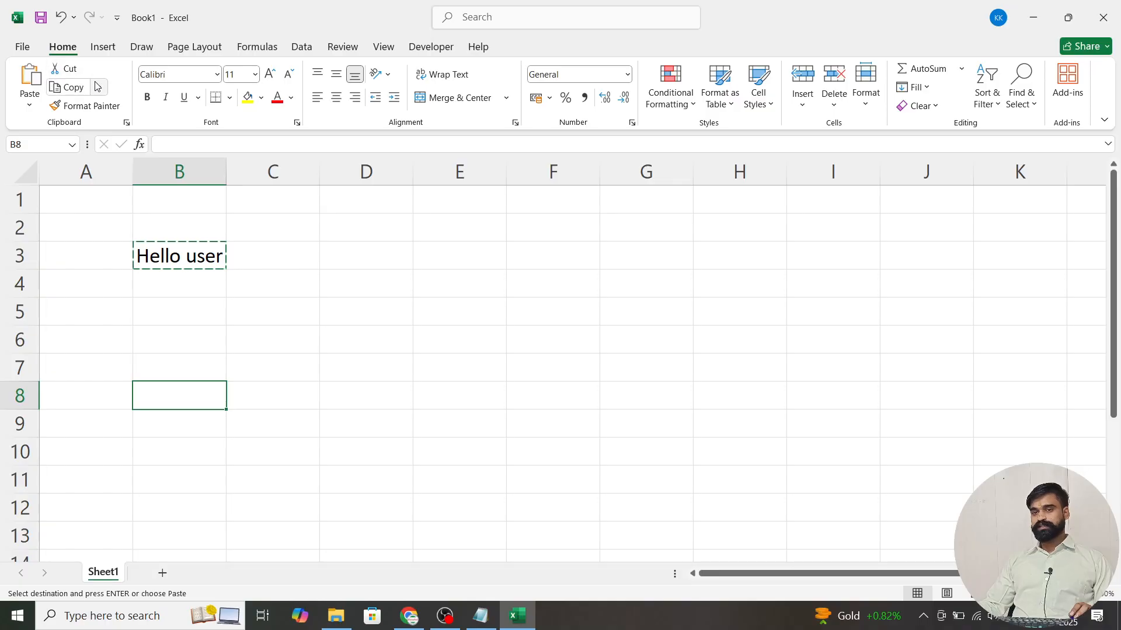
click(30, 79)
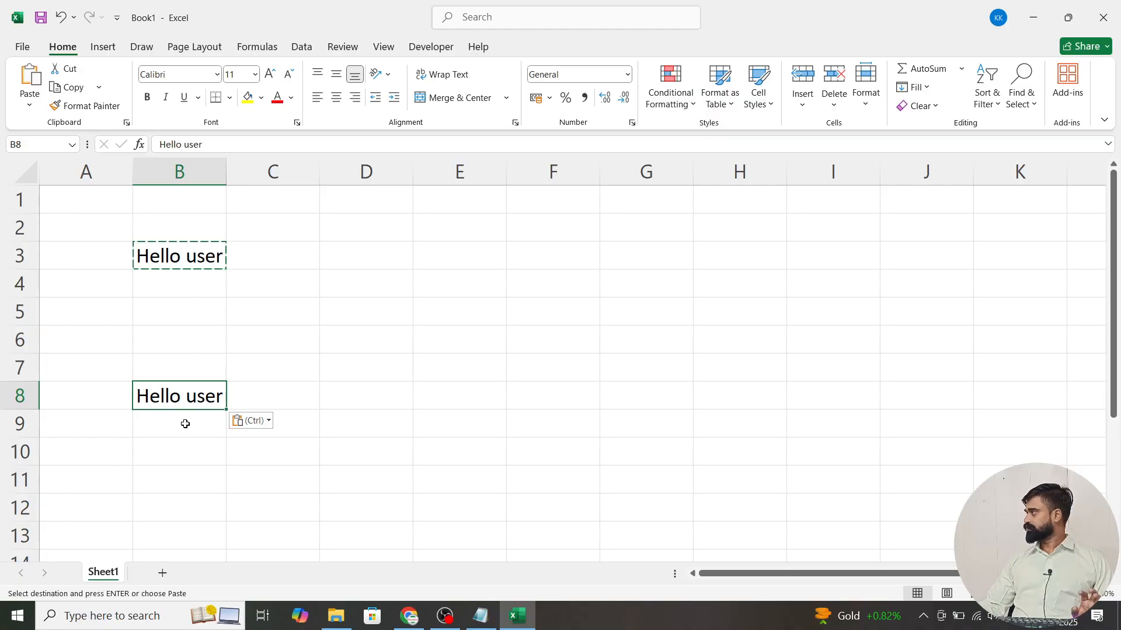
click(363, 414)
click(197, 261)
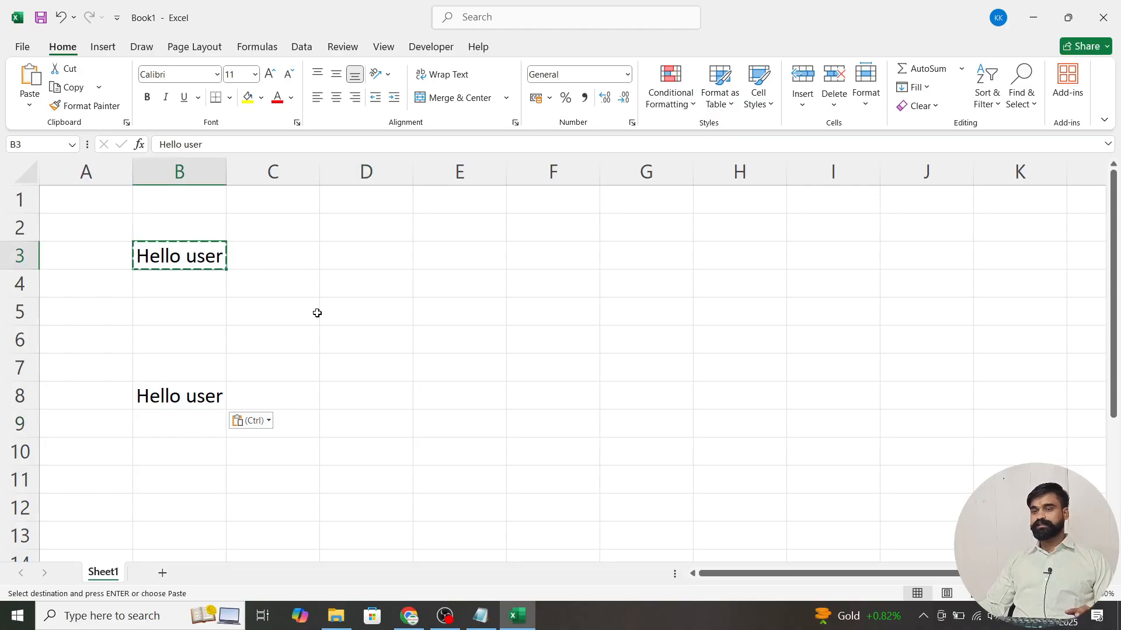
key(Escape)
key(ctrl+c)
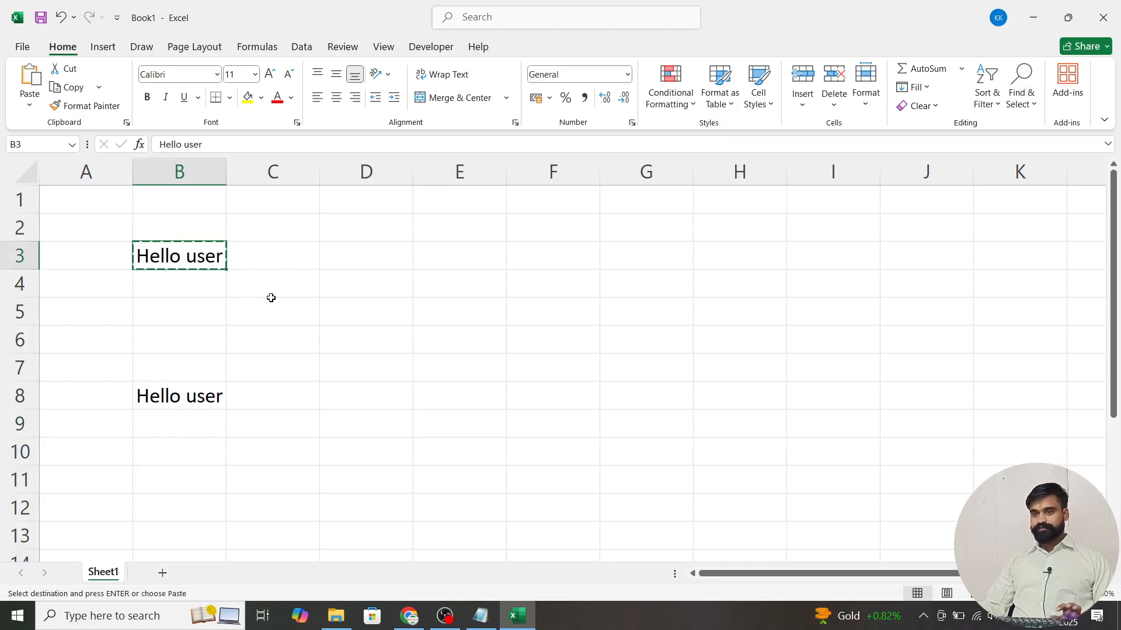
click(274, 401)
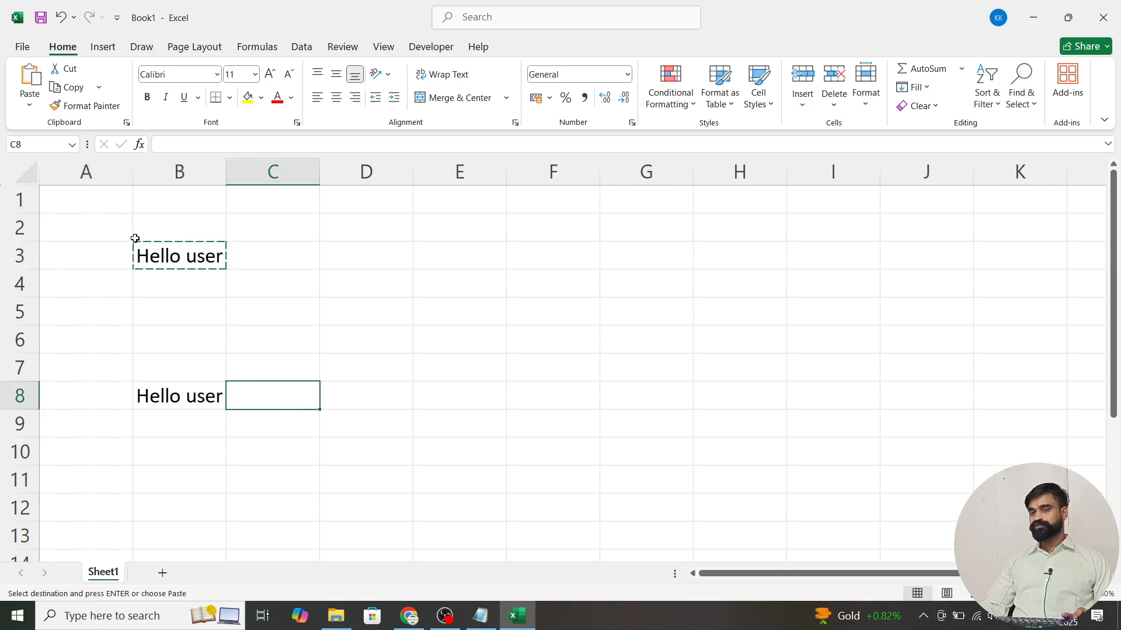
click(191, 268)
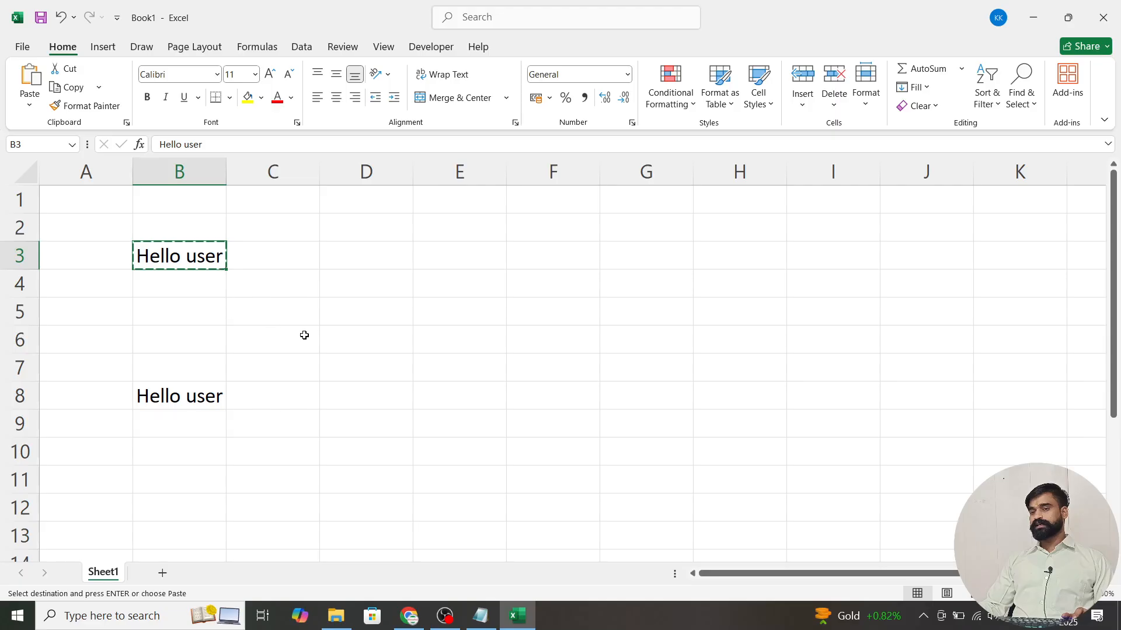
Switch to shortcut.txt in Notepad and add the lines "ctrl + c => copy" and "ctrl + v => paste" at its end.
key(alt+Tab)
text(c)
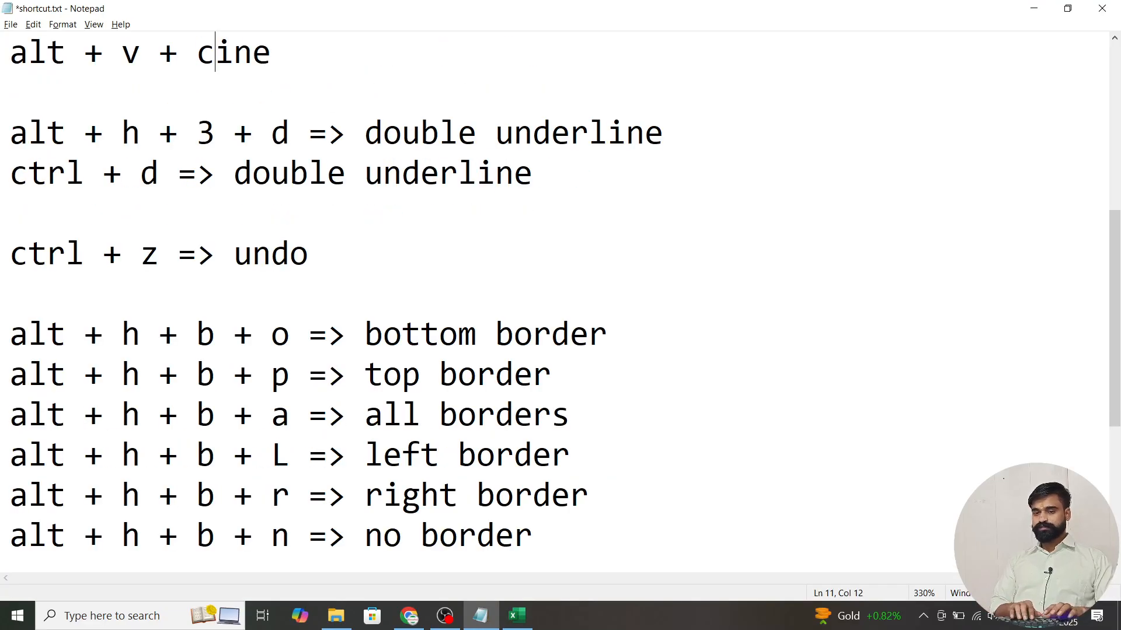
key(ctrl+End)
text(ctrel)
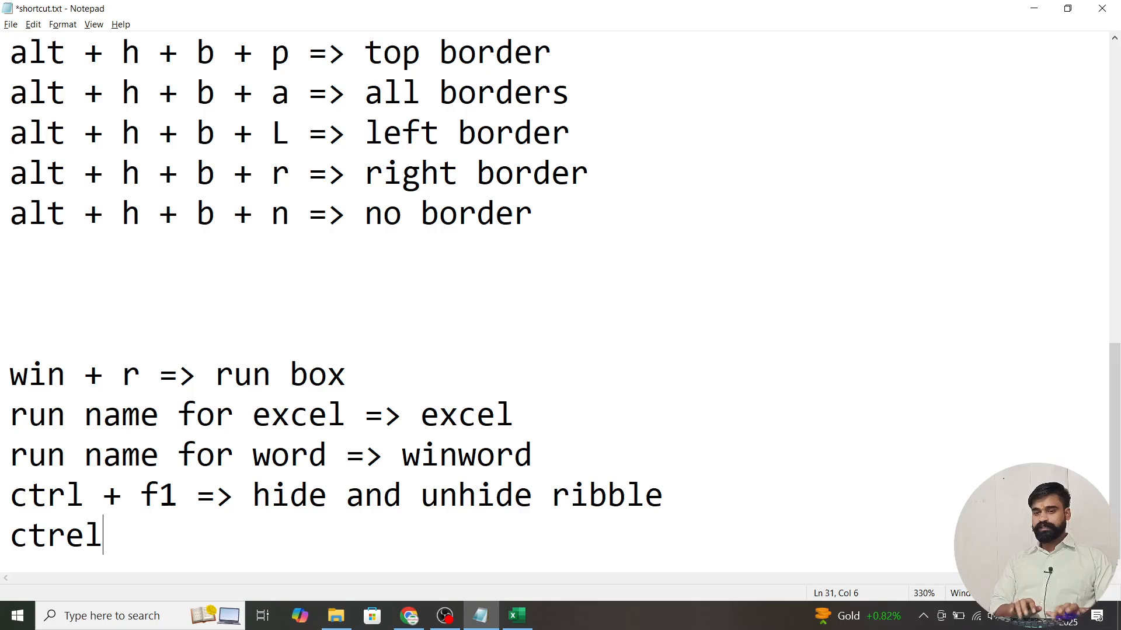
key(BackSpace)
key(BackSpace)
text(l + c )
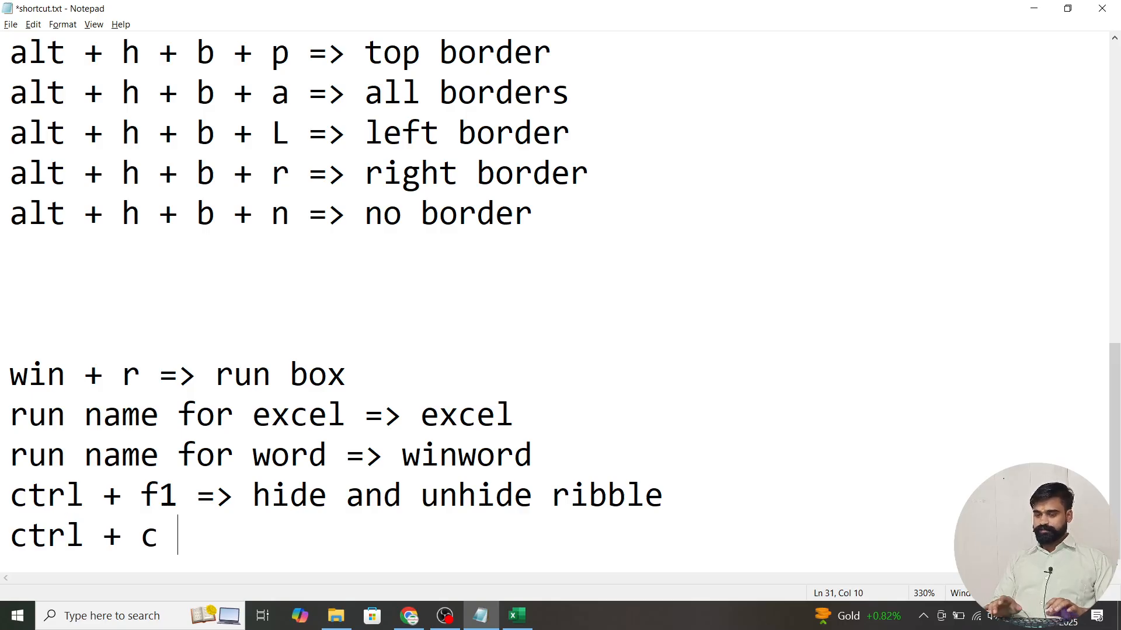
text(=> copy)
key(Return)
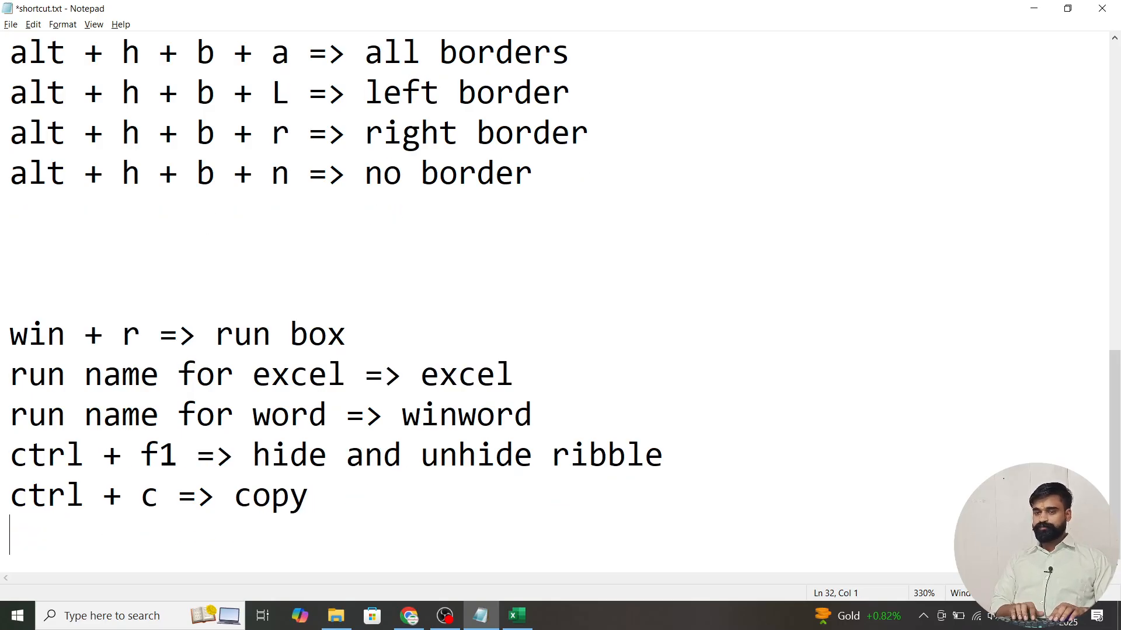
text(ctrl + v )
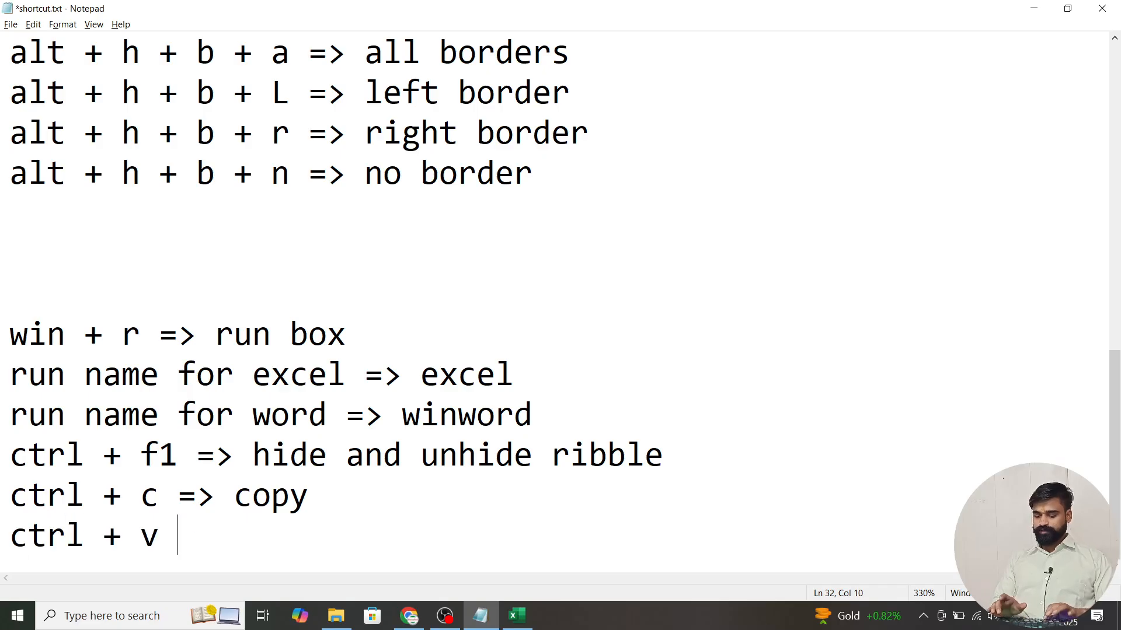
text(=> paster)
key(BackSpace)
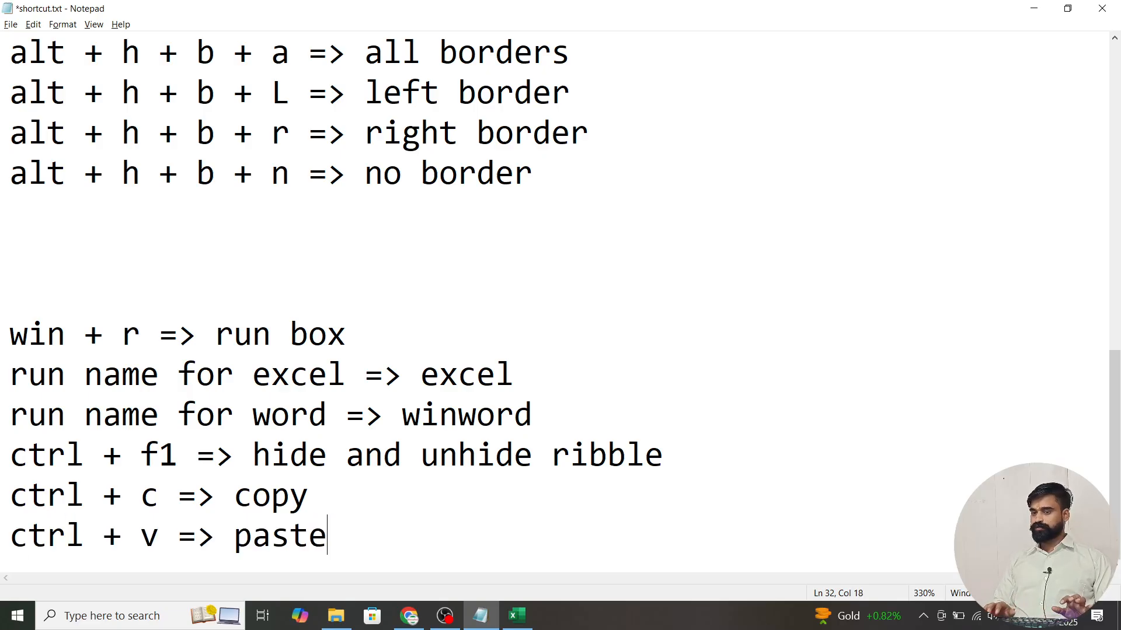
Switch back to the Excel workbook and copy the "Hello user" text from cell B3 into cell E3.
key(alt+Tab)
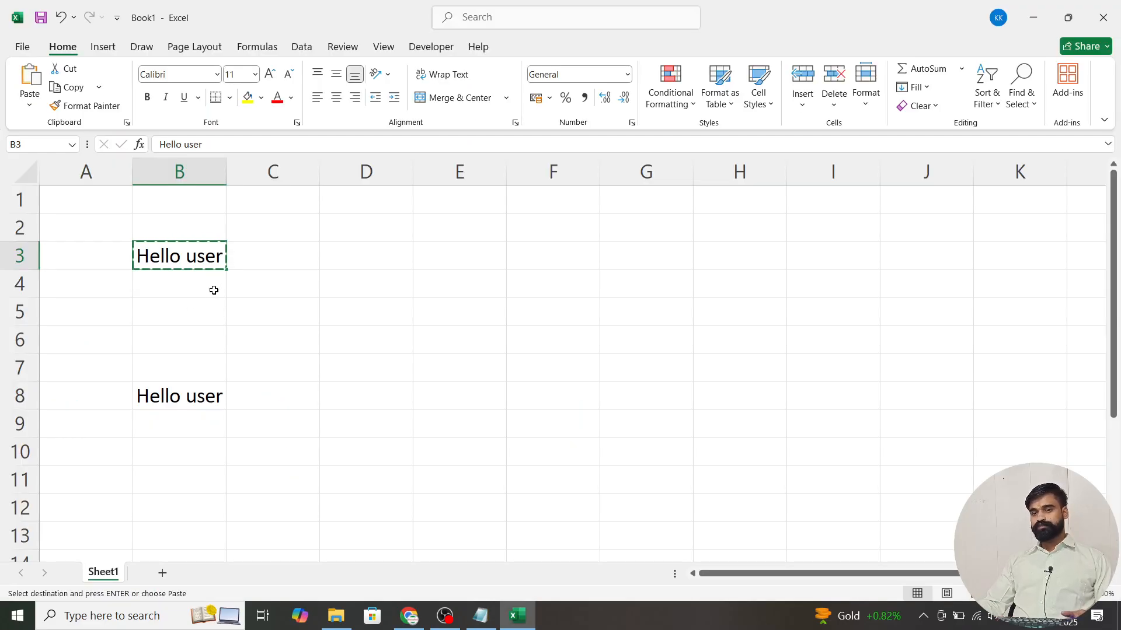
key(Escape)
key(ctrl+c)
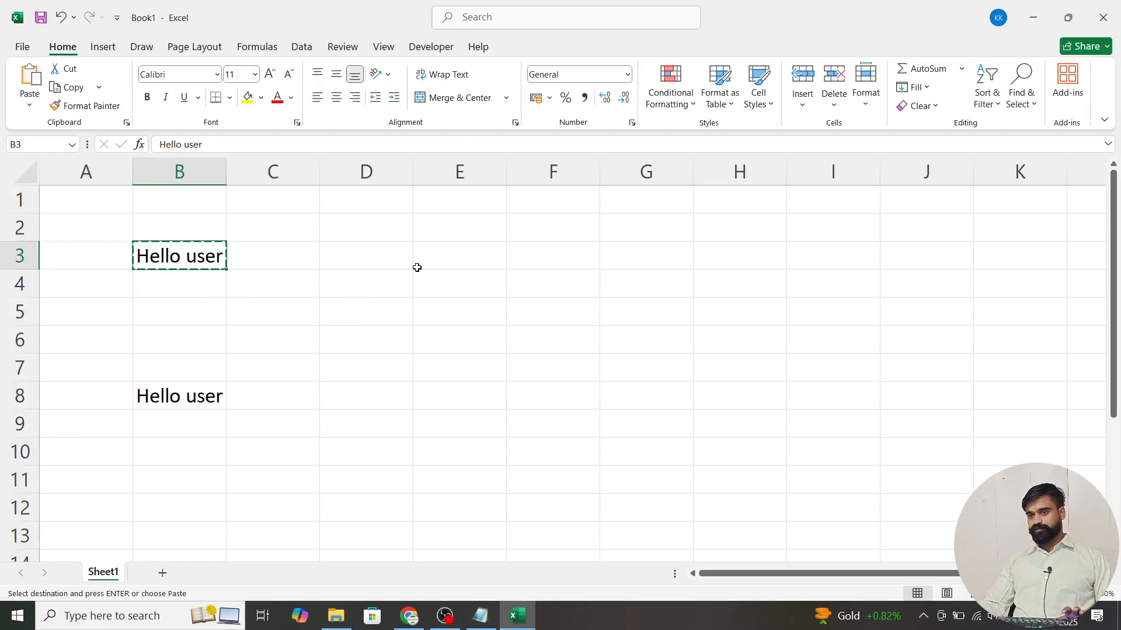
click(453, 260)
key(ctrl+v)
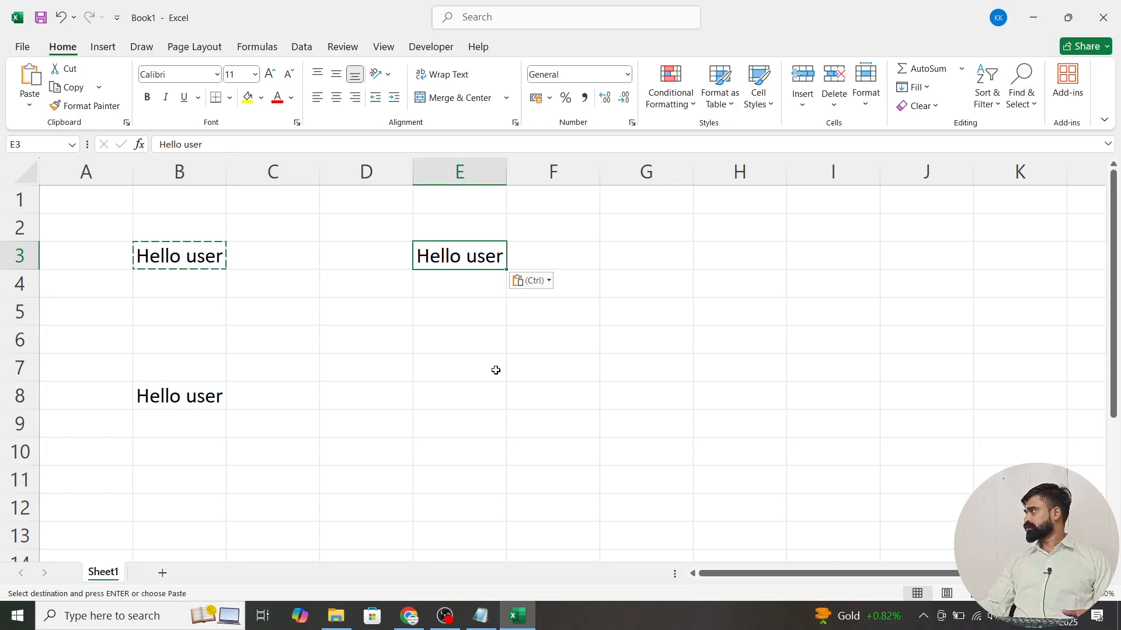
Cut the "Hello user" text from cell B3 and paste it into cell E8.
click(496, 370)
key(Escape)
click(199, 257)
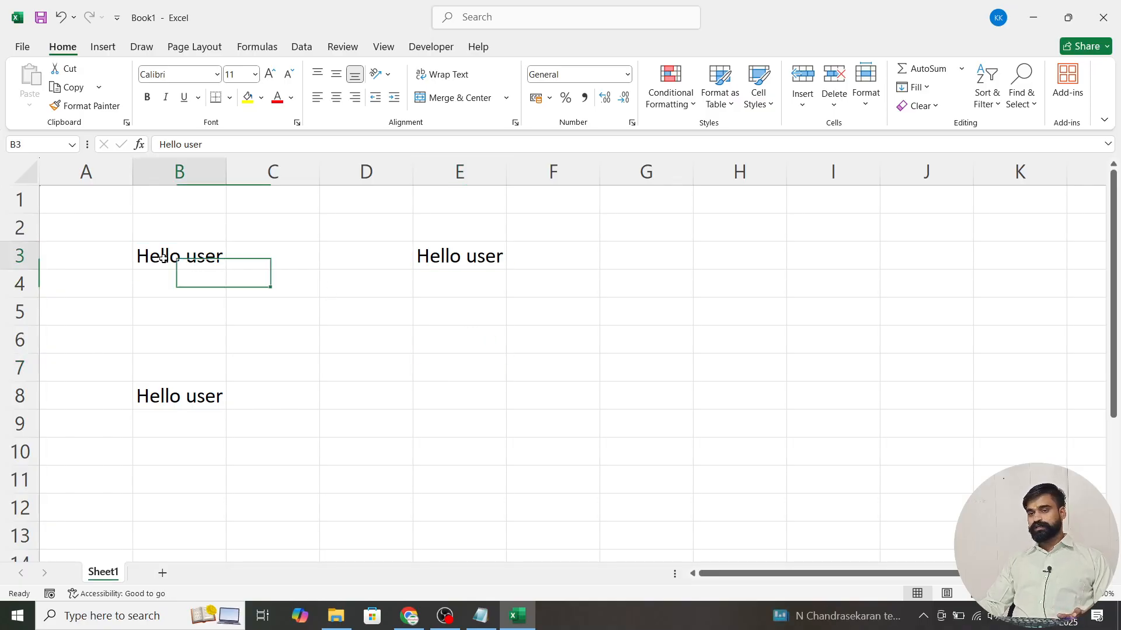
key(ctrl+x)
click(455, 393)
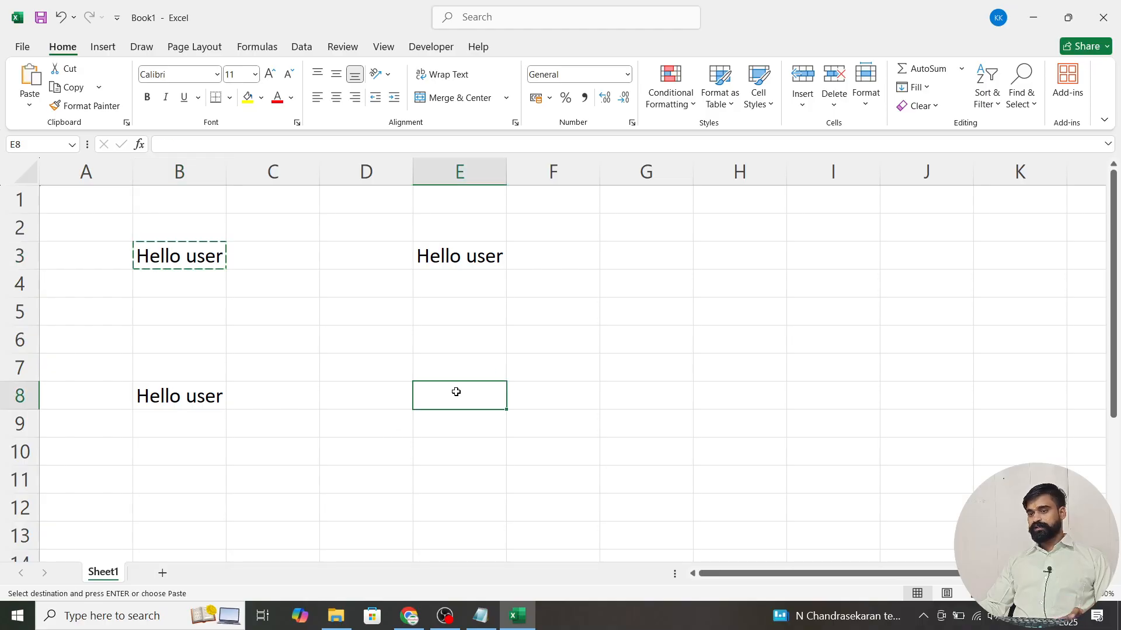
key(ctrl+v)
Add the line "ctrl + x => cut" at the end of shortcut.txt in Notepad and return to the Excel workbook.
key(alt+Tab)
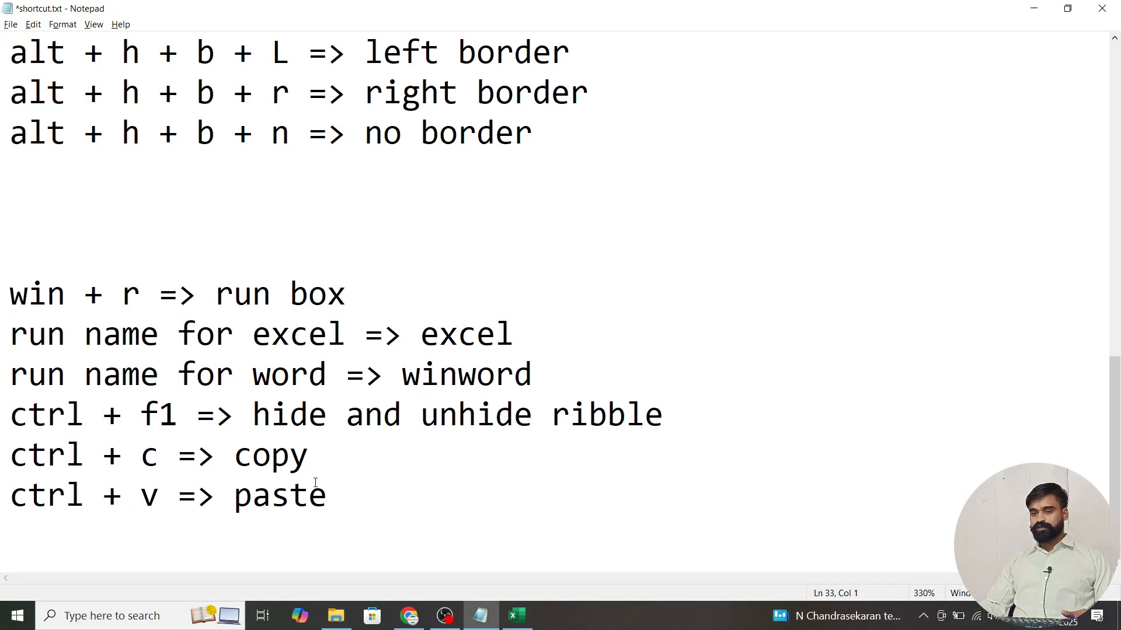
key(Return)
text(ctrl +)
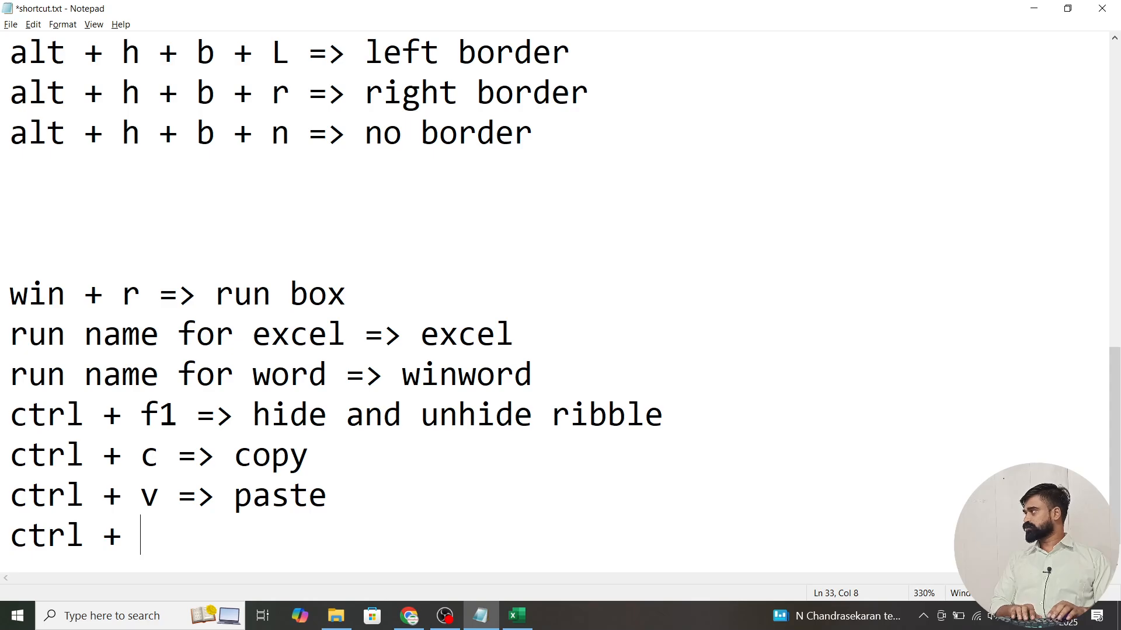
text( x => )
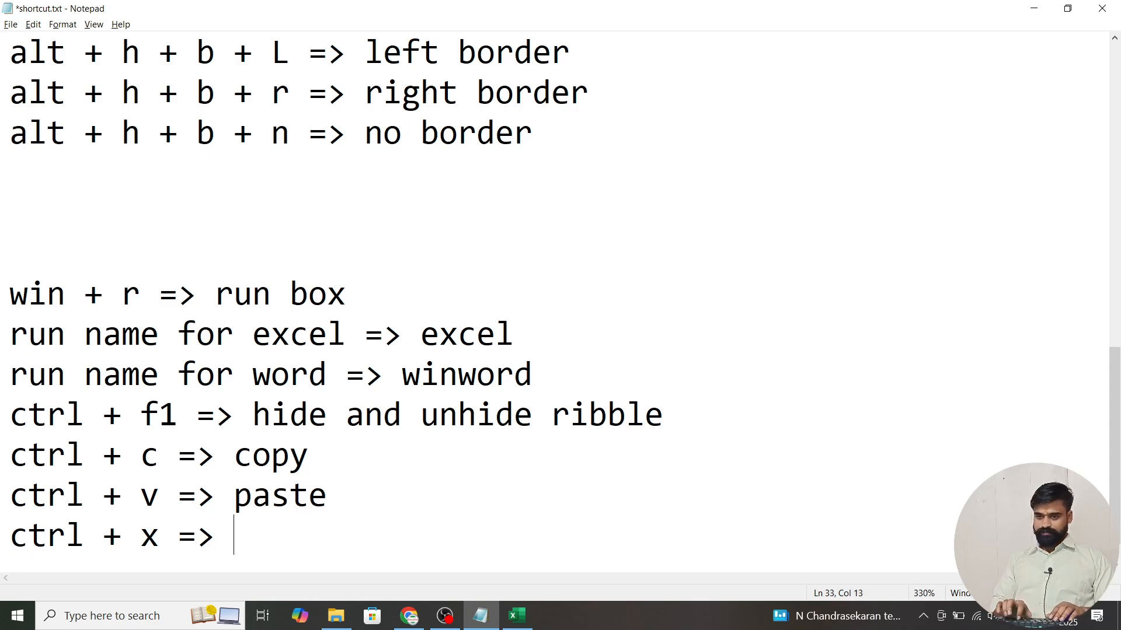
text(cut)
key(alt+Tab)
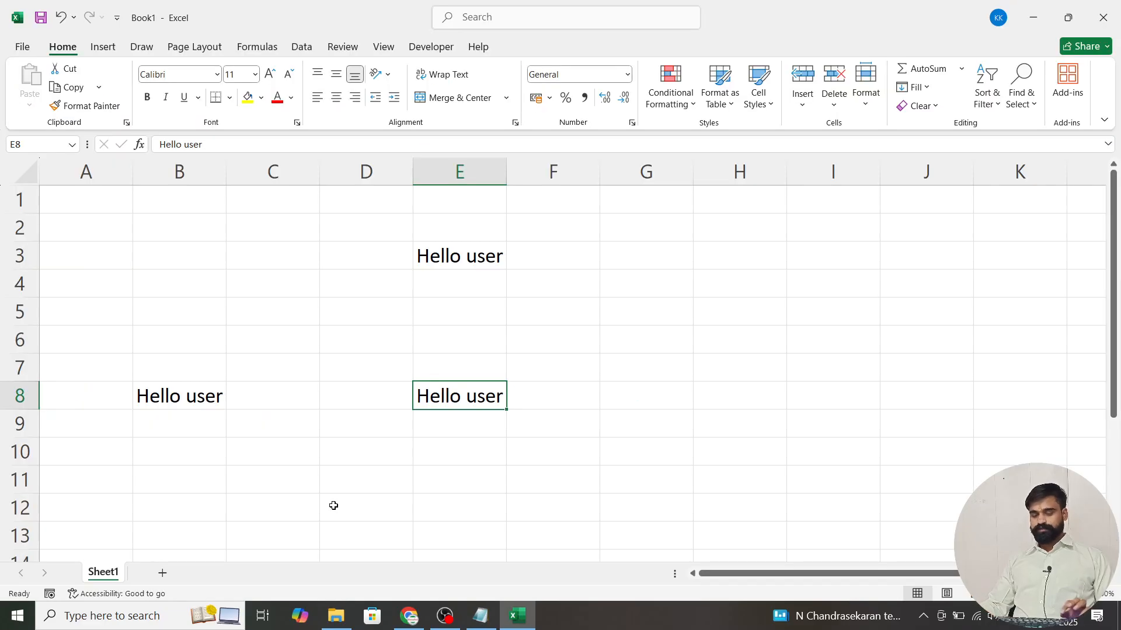
Cut the "Hello user" text from cell E8 and paste it into cell C5.
key(ctrl+x)
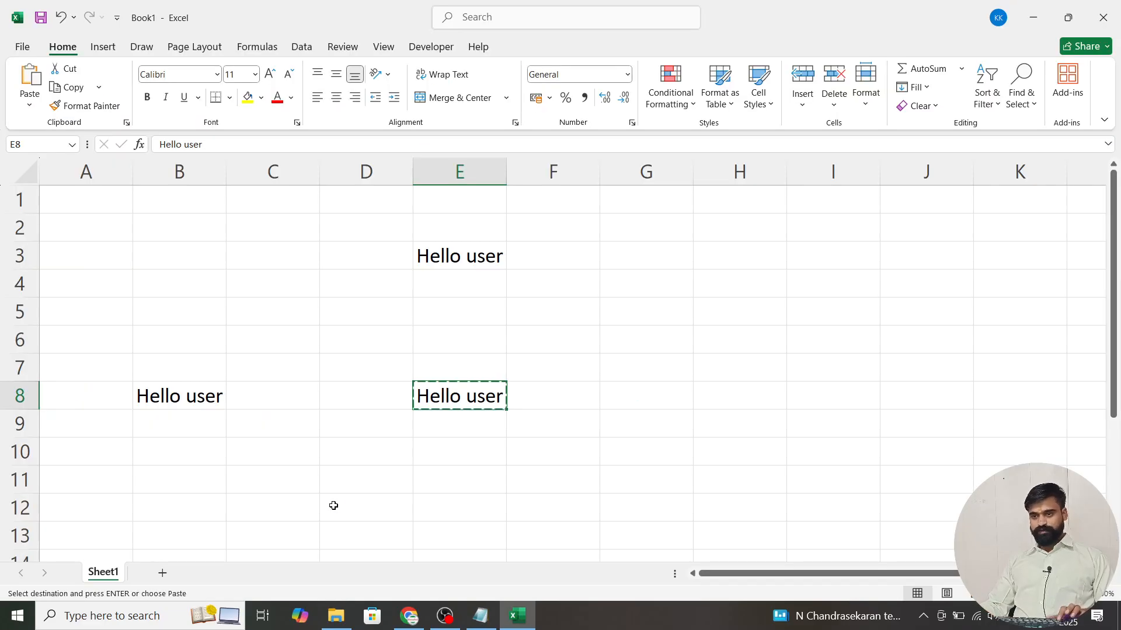
click(286, 305)
key(ctrl+v)
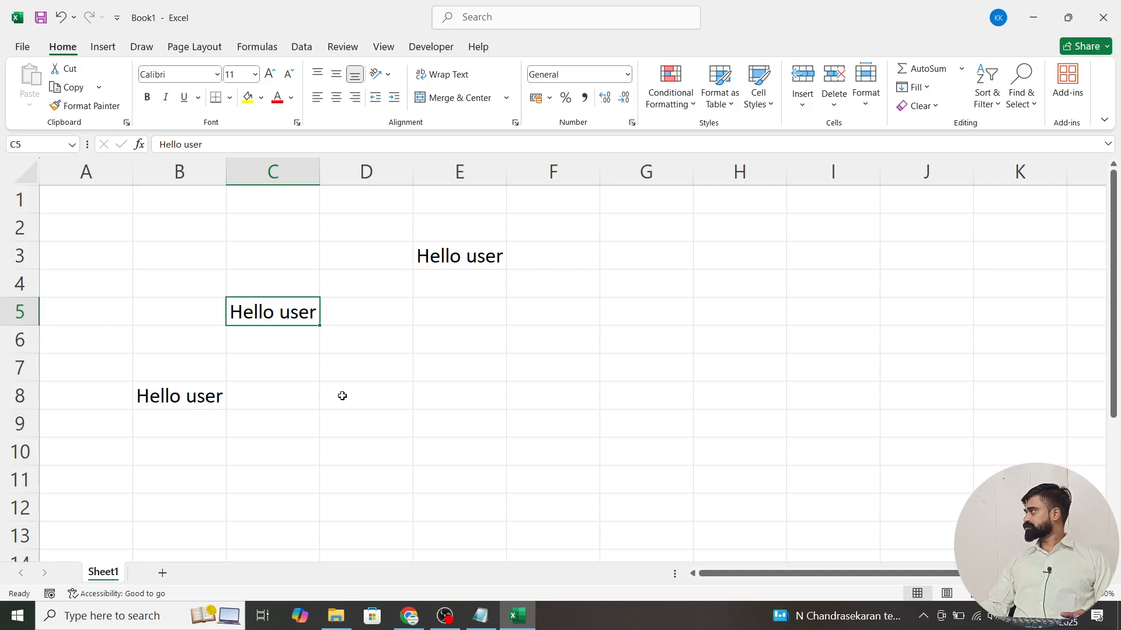
Review the copy, paste and cut lines in shortcut.txt in Notepad, start a new line at its end, and return to the Excel workbook.
key(alt+Tab)
key(shift+Home)
key(End)
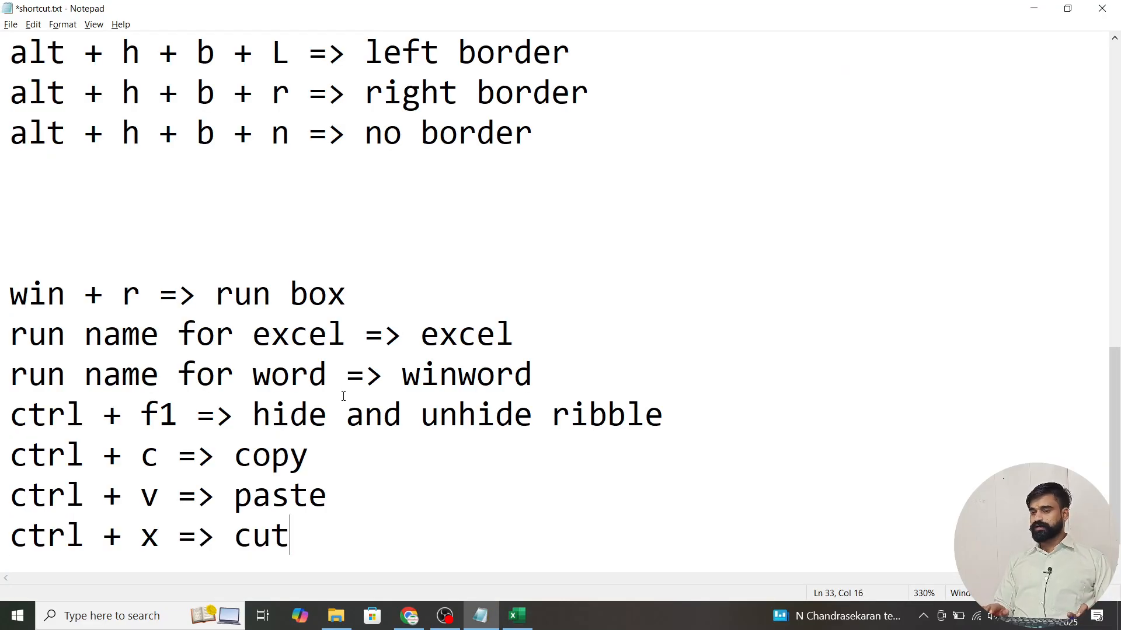
key(Up)
key(End)
key(shift+Home)
key(Down)
key(End)
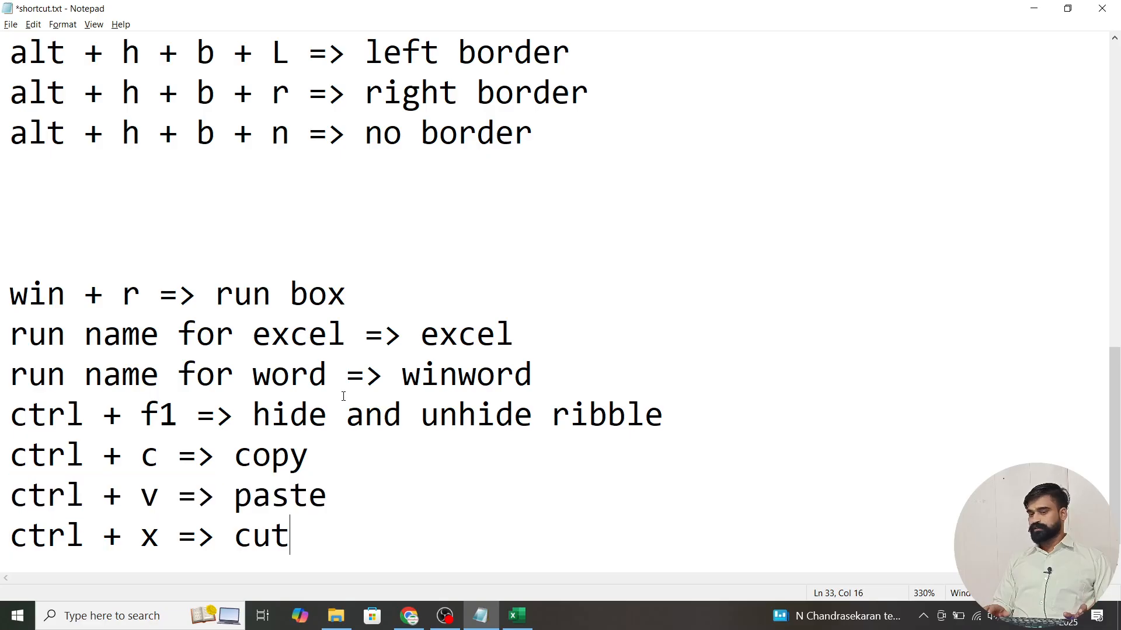
key(Return)
key(alt+Tab)
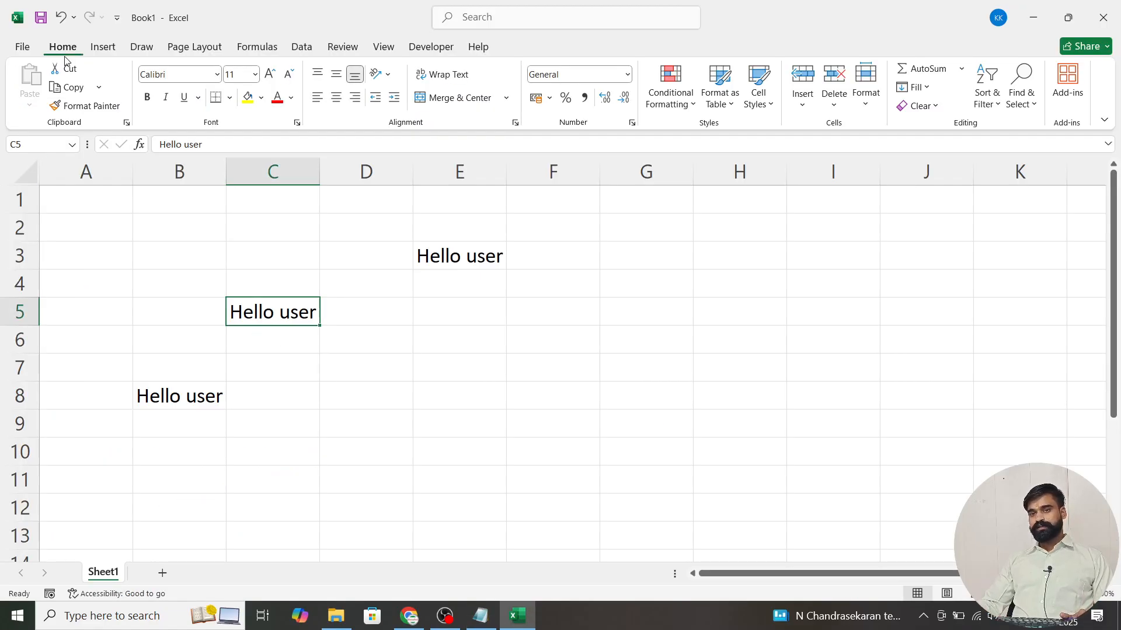
click(100, 89)
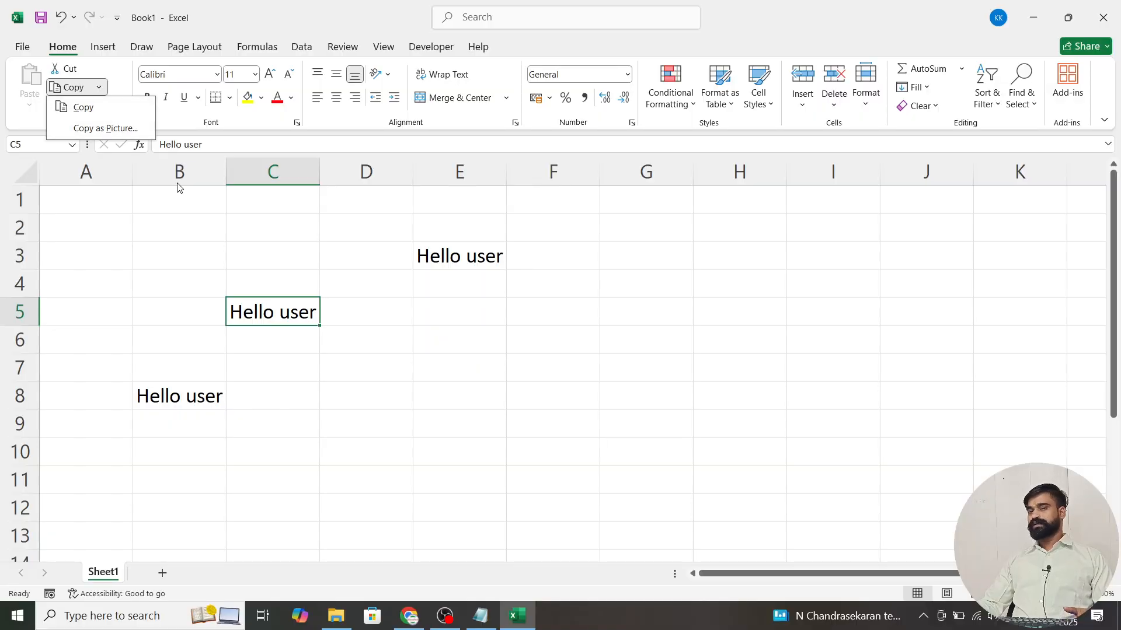
click(106, 140)
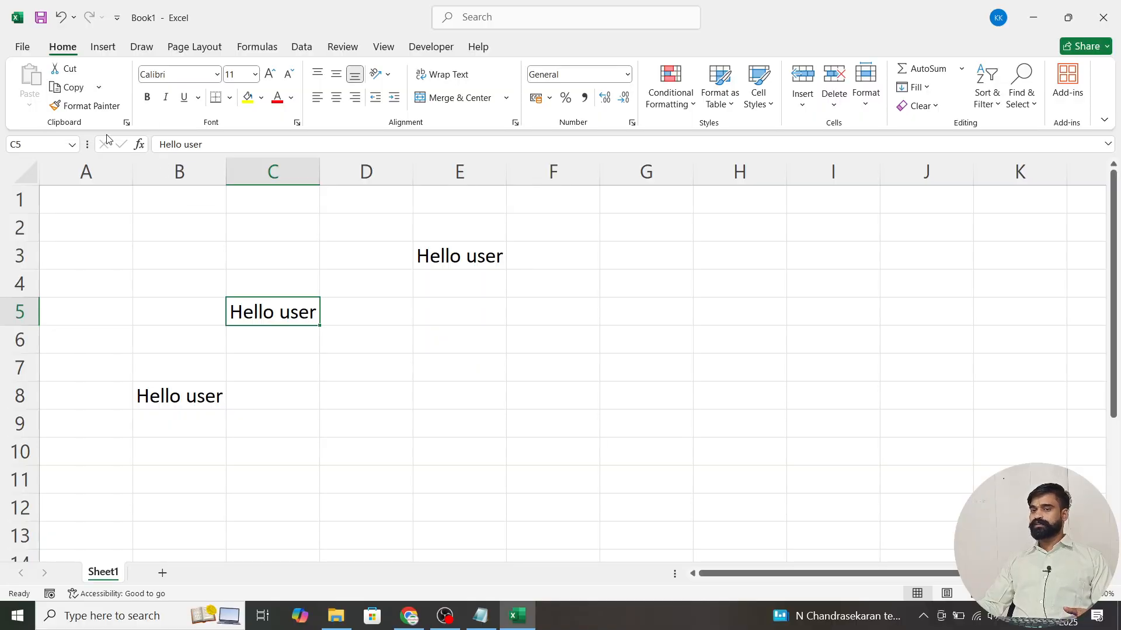
click(383, 387)
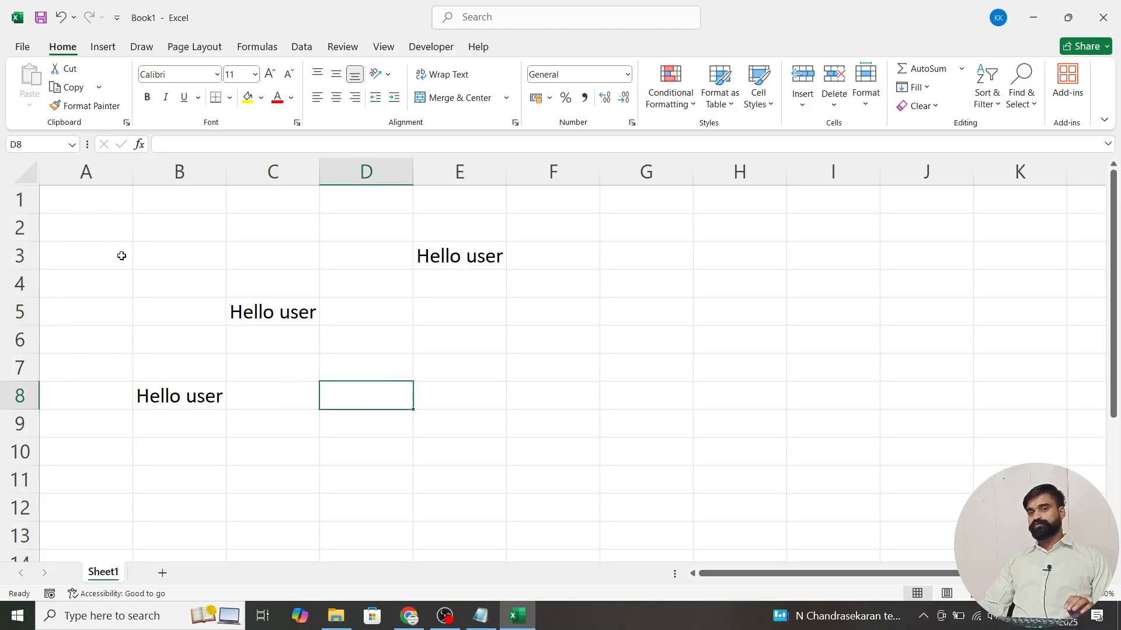
Format the "Hello user" text in cell C5 as bold, italic and underlined.
click(278, 316)
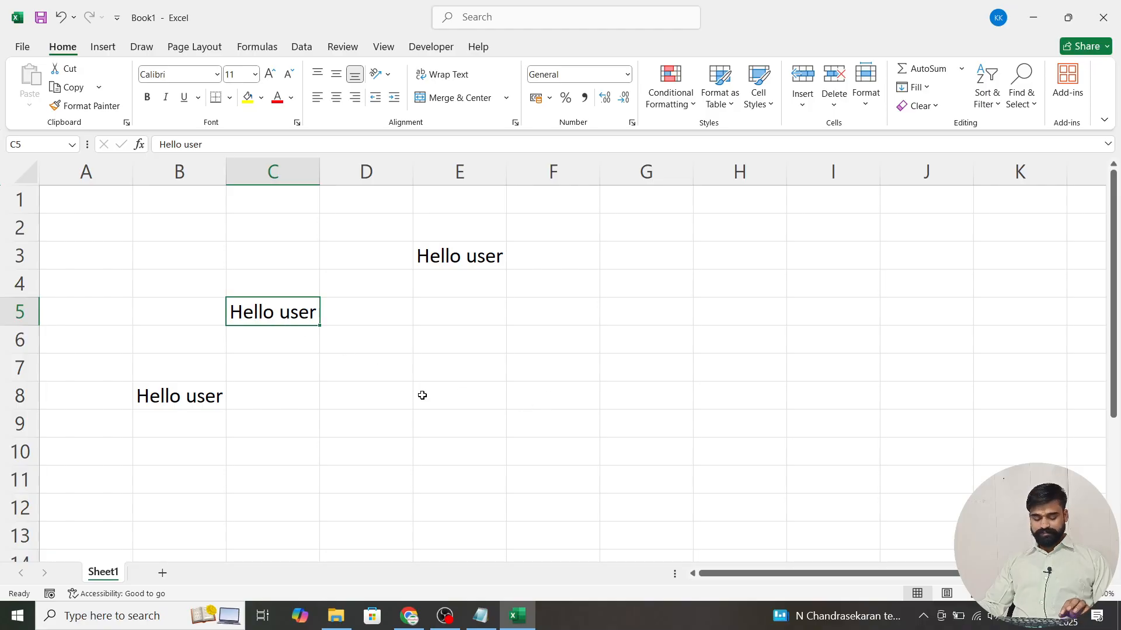
key(ctrl+b)
key(ctrl+i)
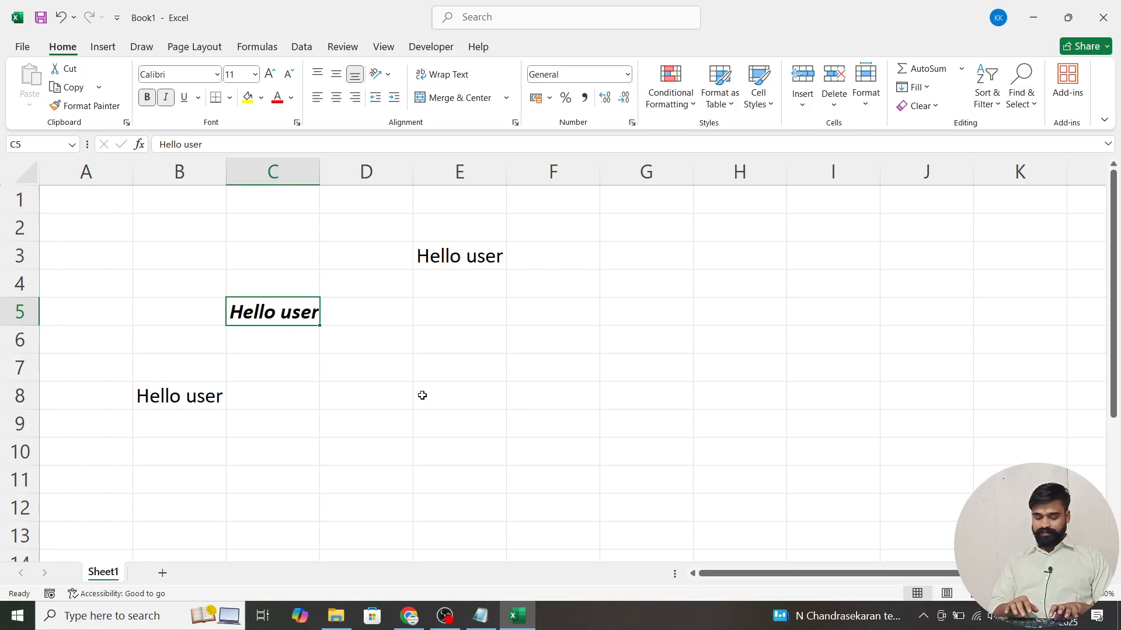
key(ctrl+u)
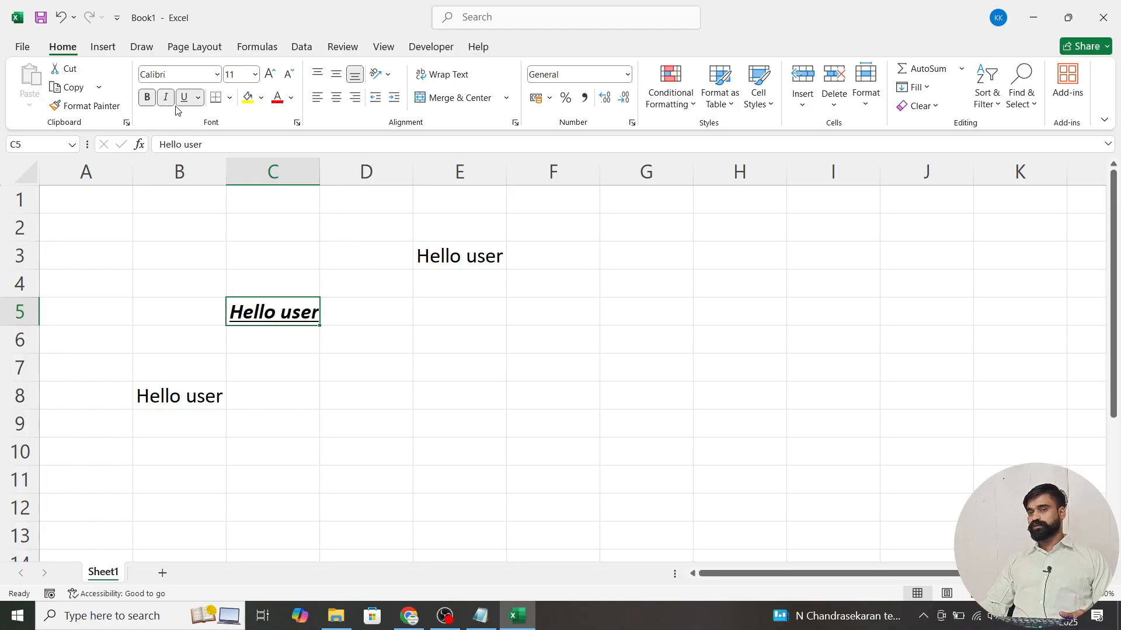
Give cell C5 a red font colour and a yellow fill.
click(277, 97)
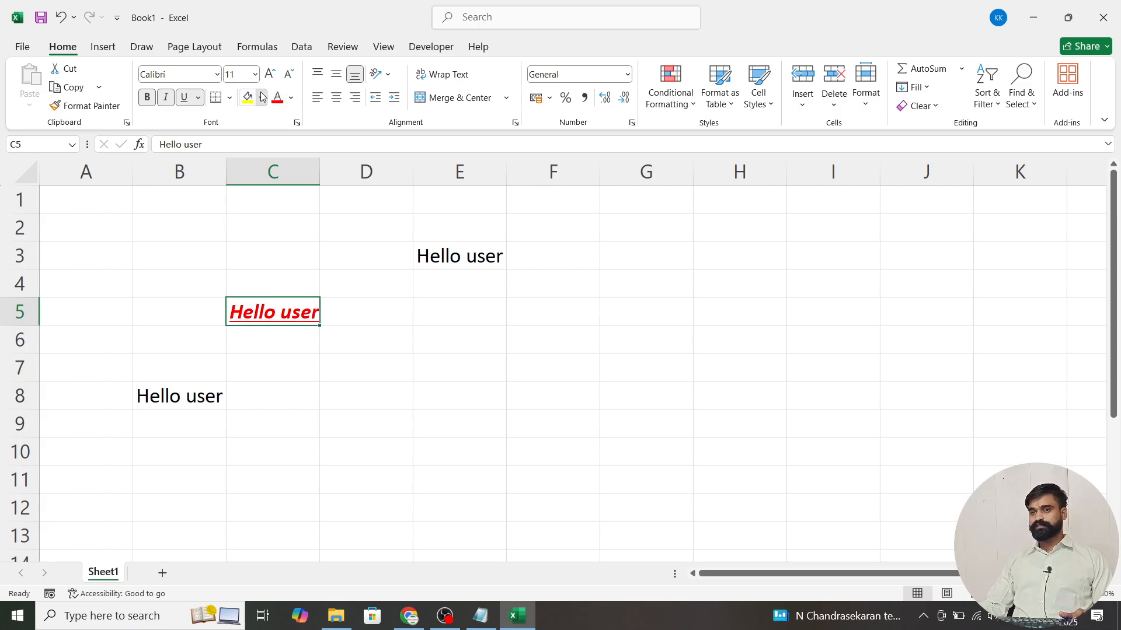
click(261, 98)
click(309, 289)
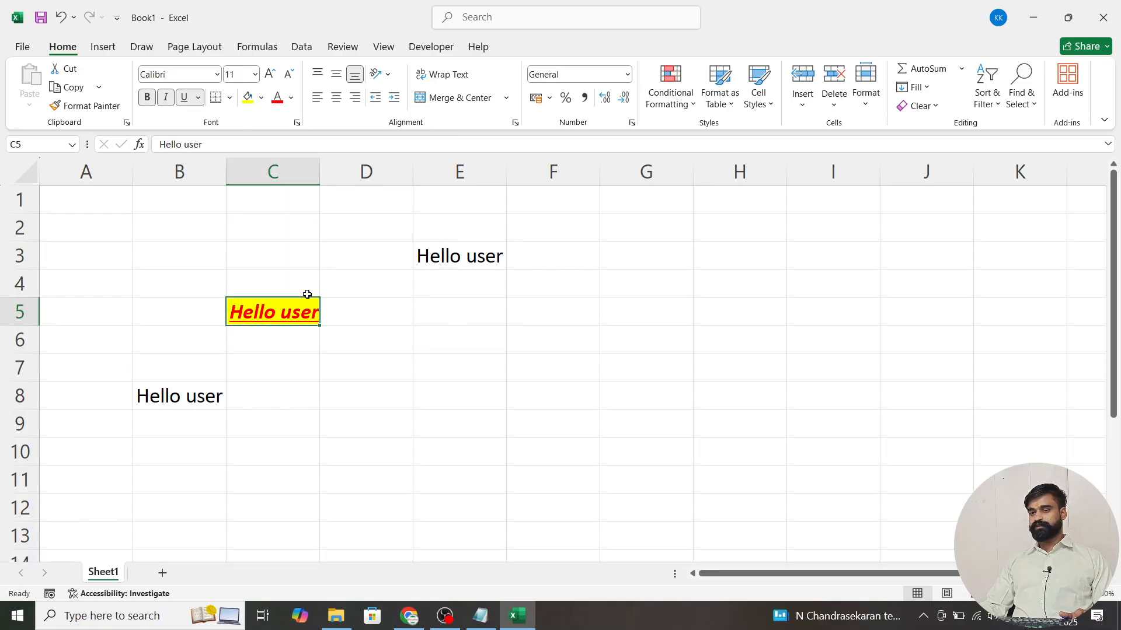
click(460, 345)
Copy the formatted cell C5 with its formatting onto cell E3 and clear the copy selection.
click(306, 320)
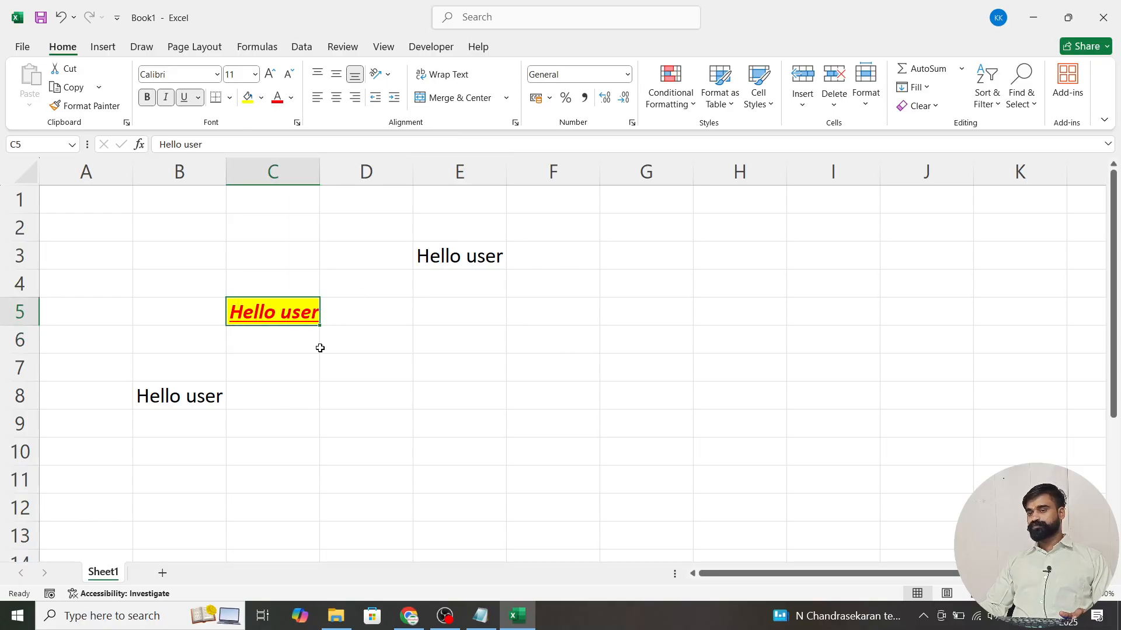
key(ctrl+c)
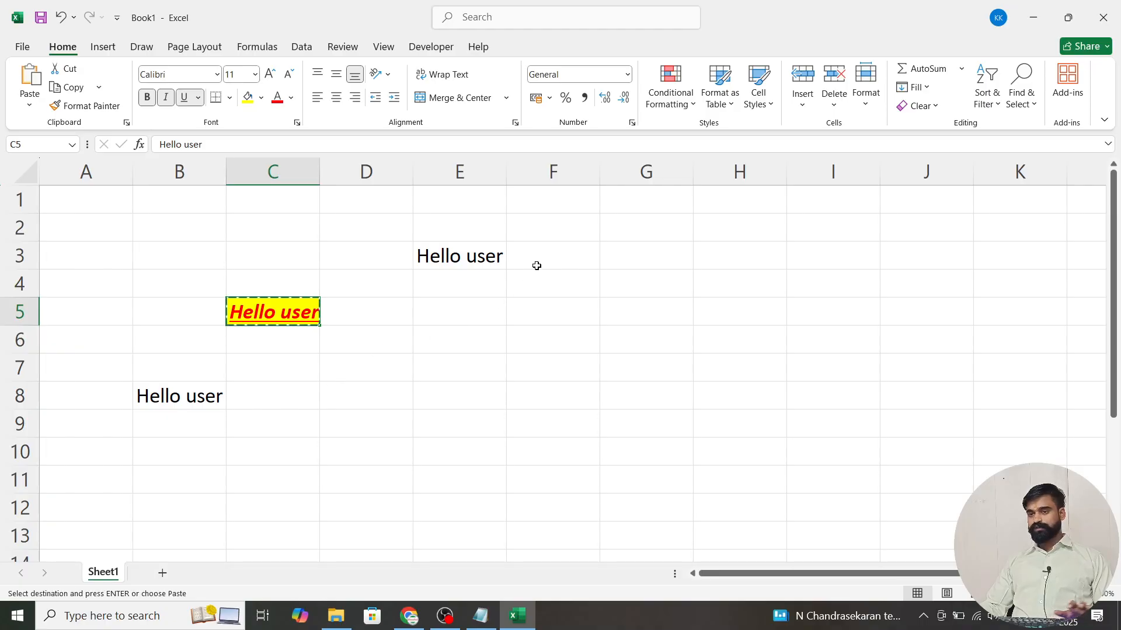
click(455, 261)
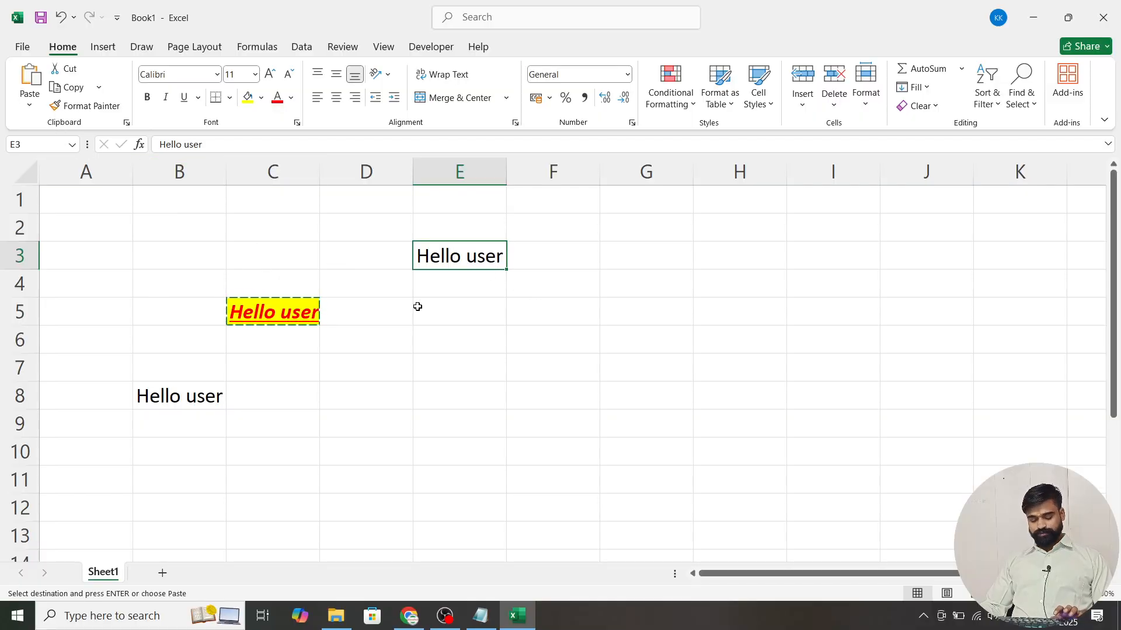
key(ctrl+v)
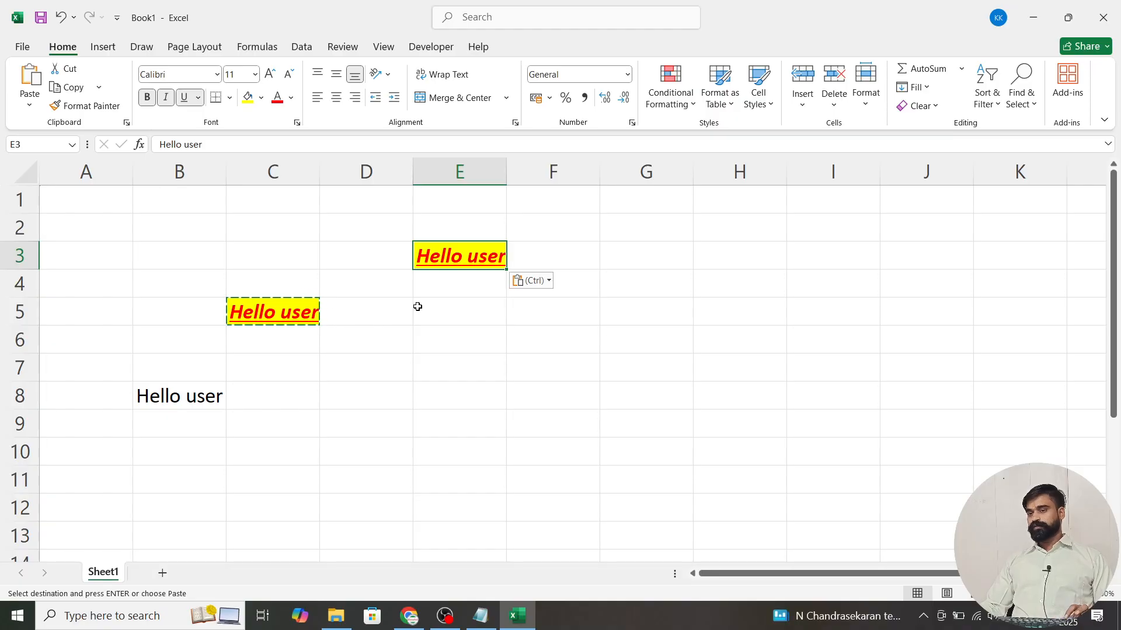
key(ctrl)
key(Escape)
key(Escape)
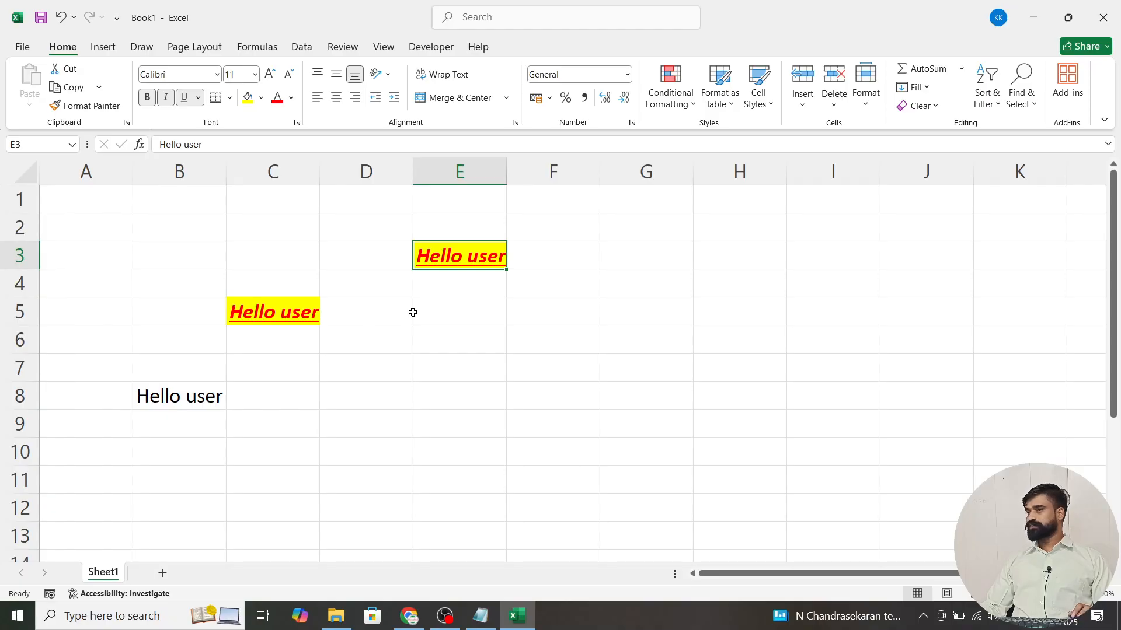
Enter the text "Working Fine" in cell E6 and select that cell again.
click(462, 351)
text(Hello)
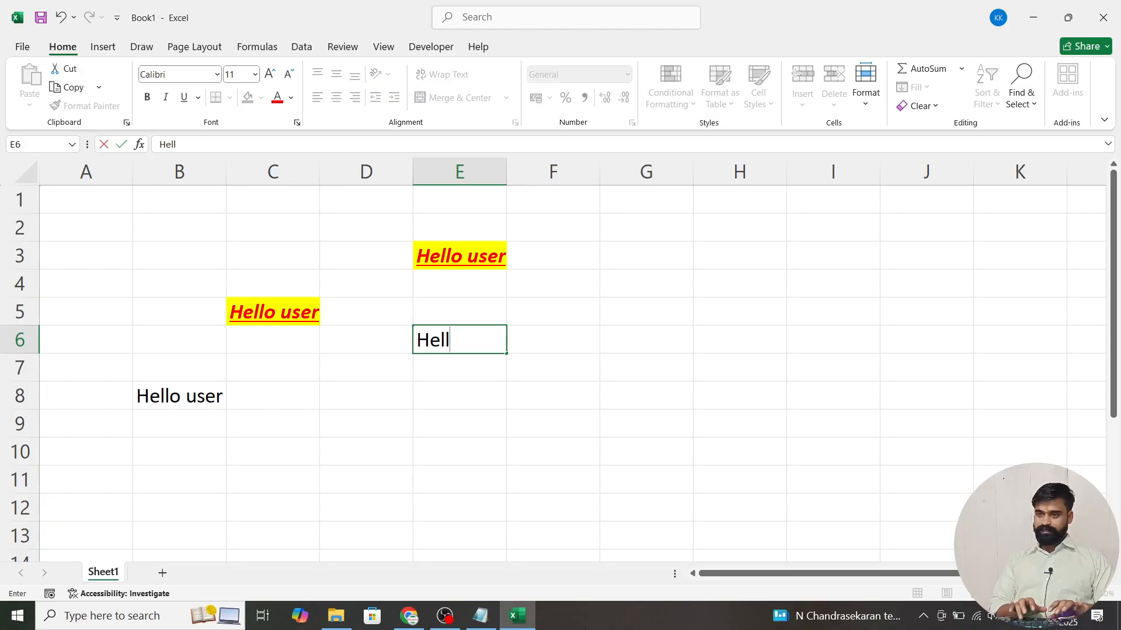
key(Return)
key(Up)
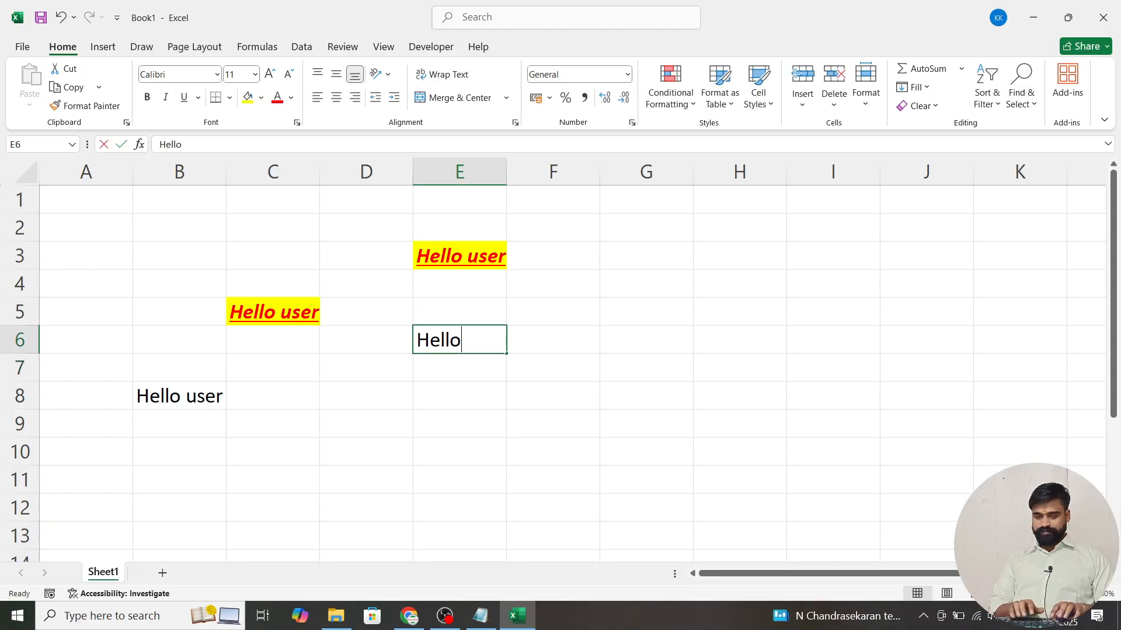
text(User)
key(BackSpace)
key(BackSpace)
key(BackSpace)
key(BackSpace)
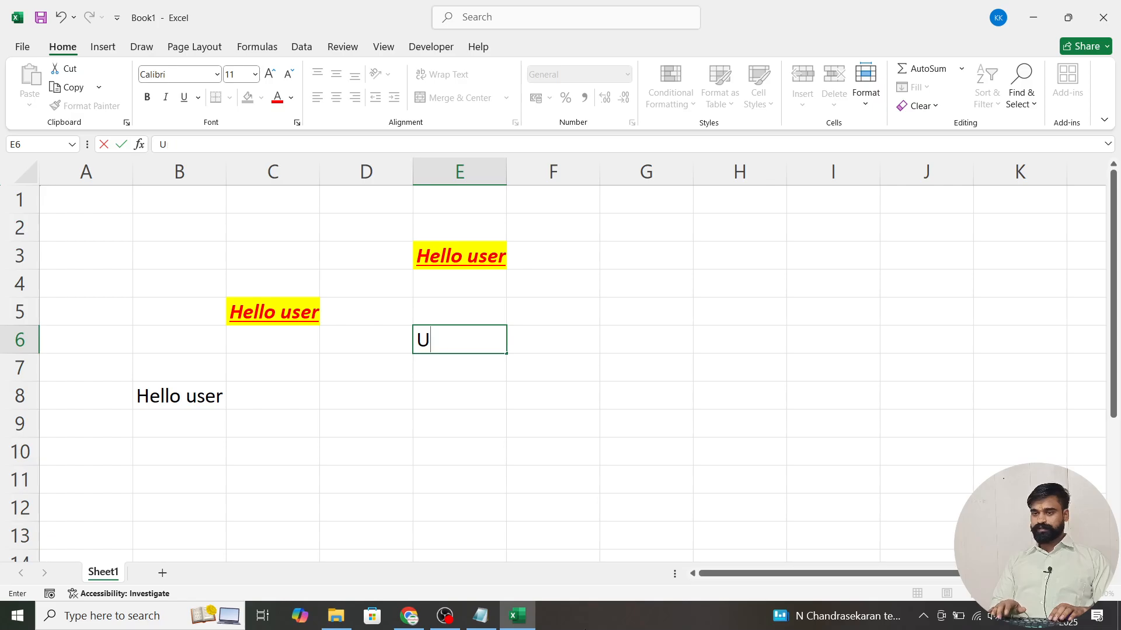
text(Working Fine)
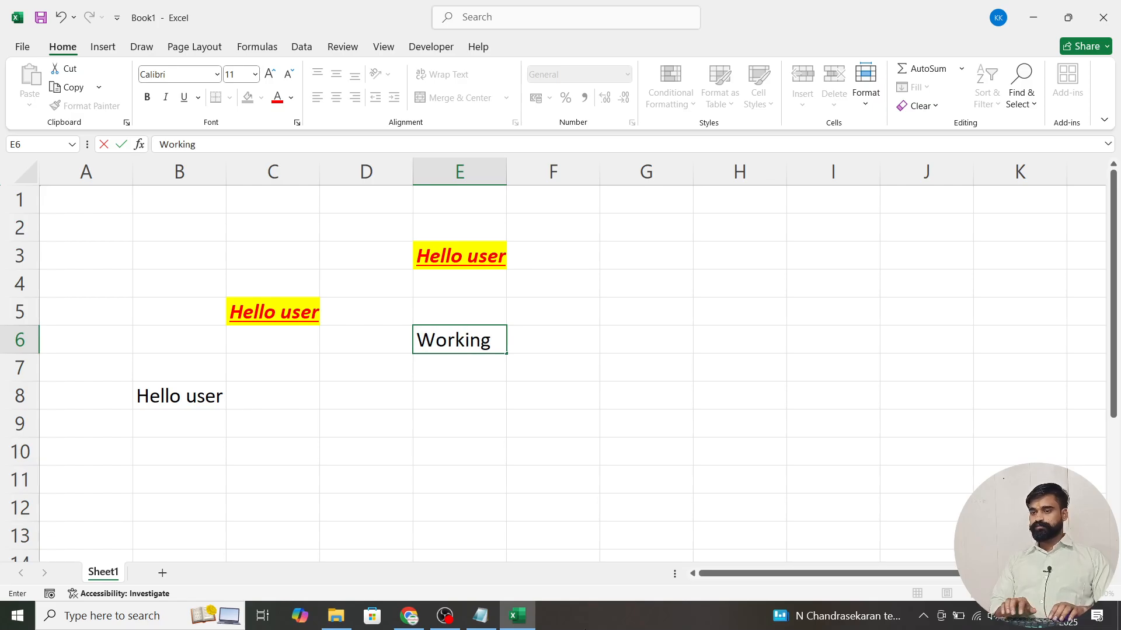
key(Return)
key(Up)
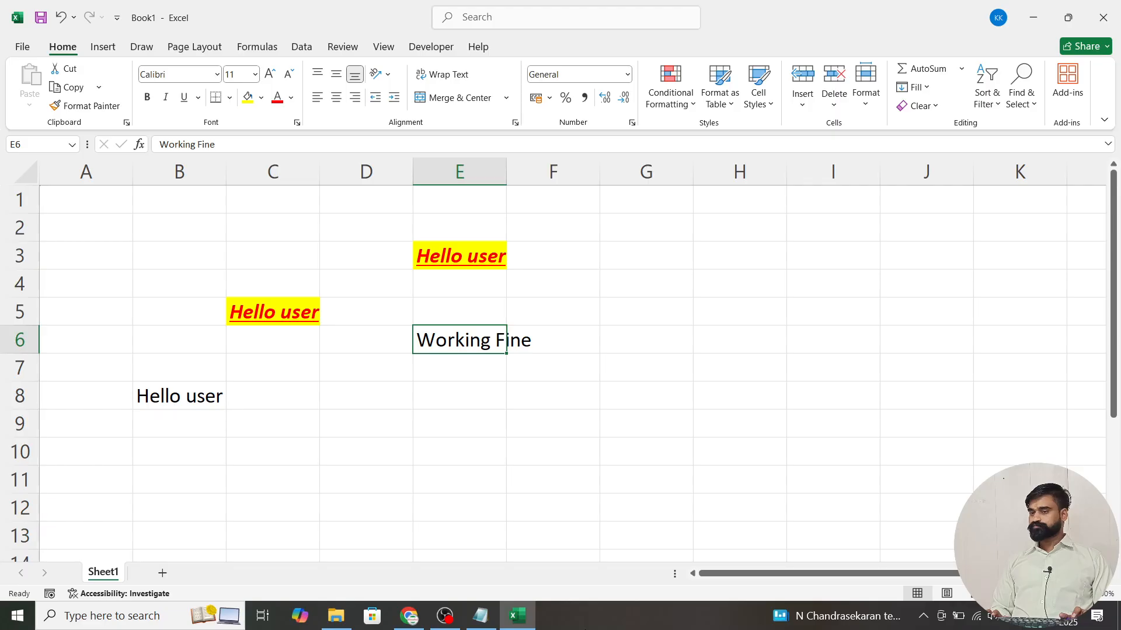
Copy the formatted cell C5 and open the Paste Special options for cell E6.
key(Left)
key(Left)
key(Up)
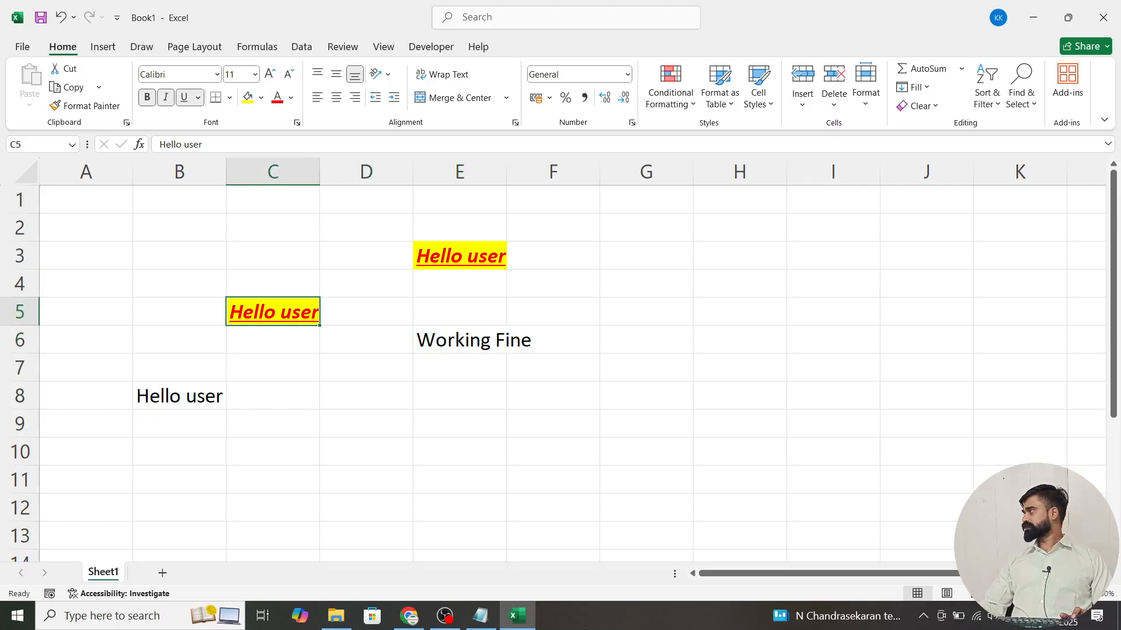
click(455, 344)
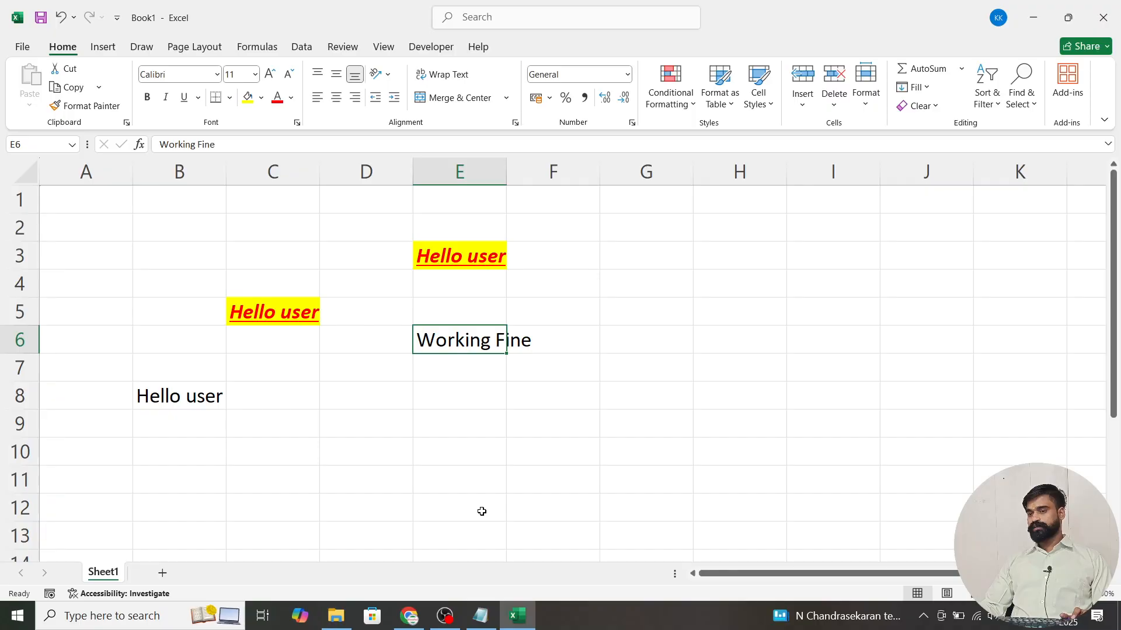
click(249, 302)
key(ctrl+c)
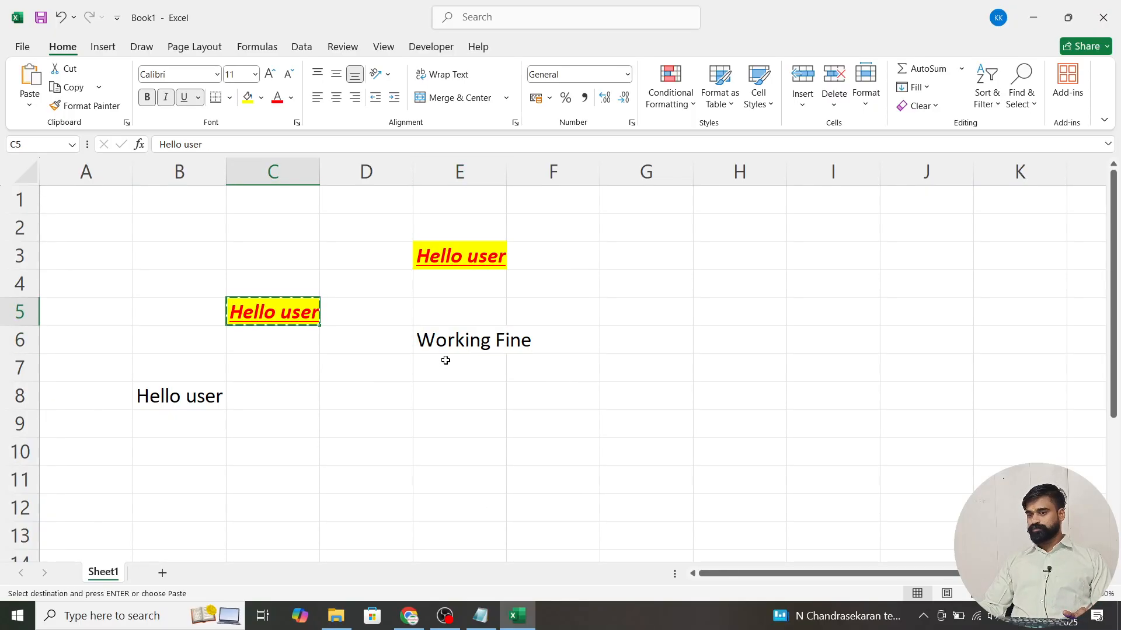
click(463, 344)
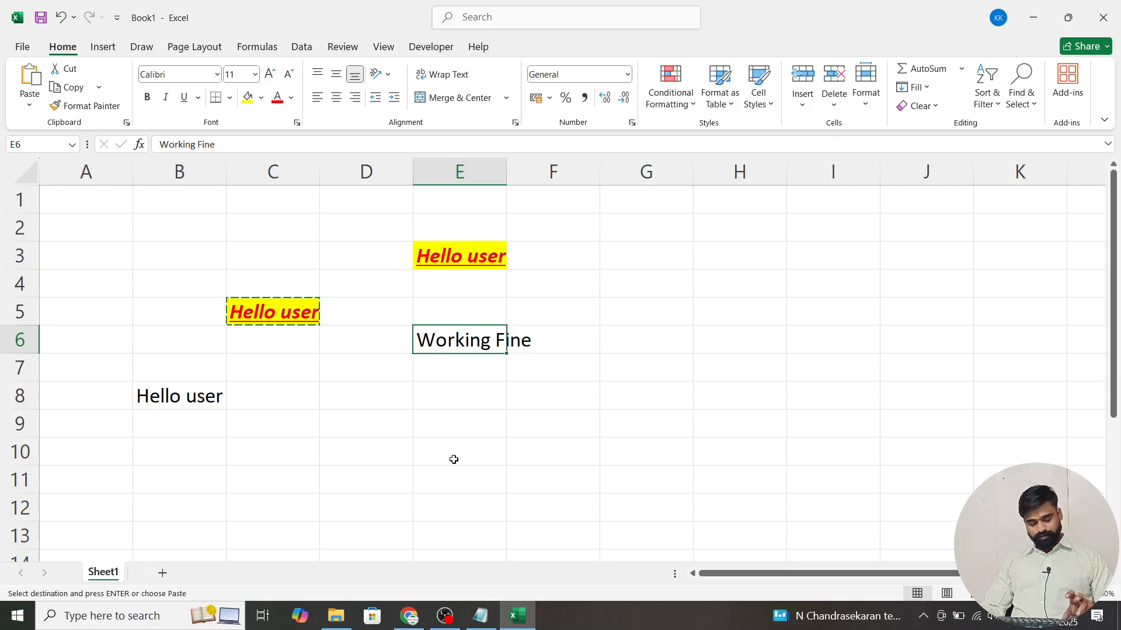
key(ctrl+alt+v)
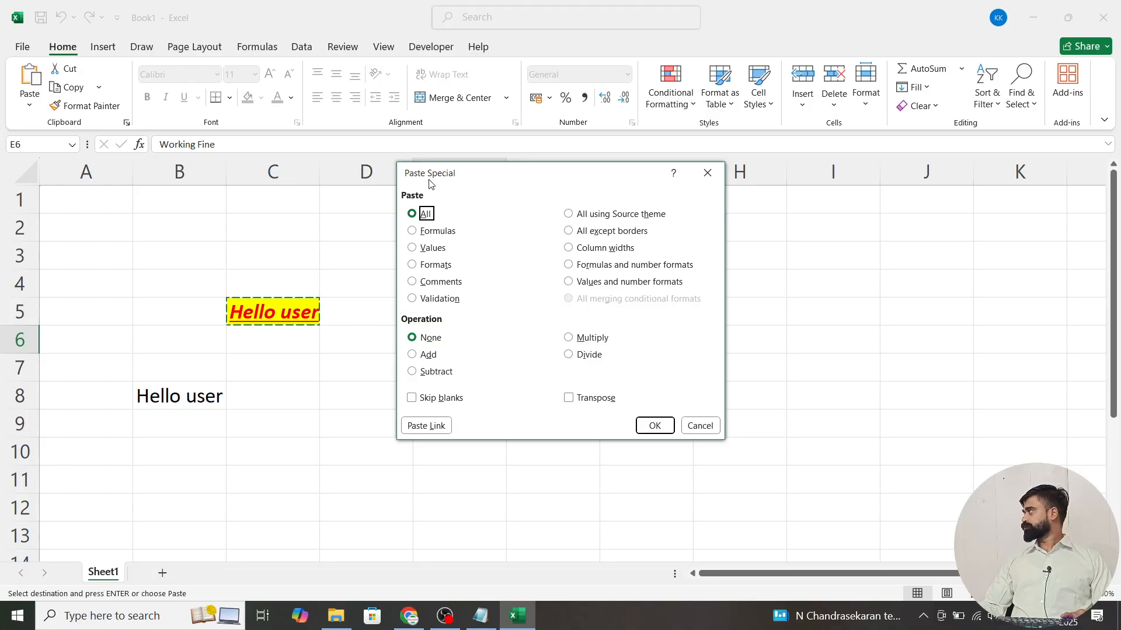
Add the line "ctrl + alt + v => paste special" at the end of shortcut.txt in Notepad and return to the Excel workbook.
key(alt+Tab)
key(alt+Tab)
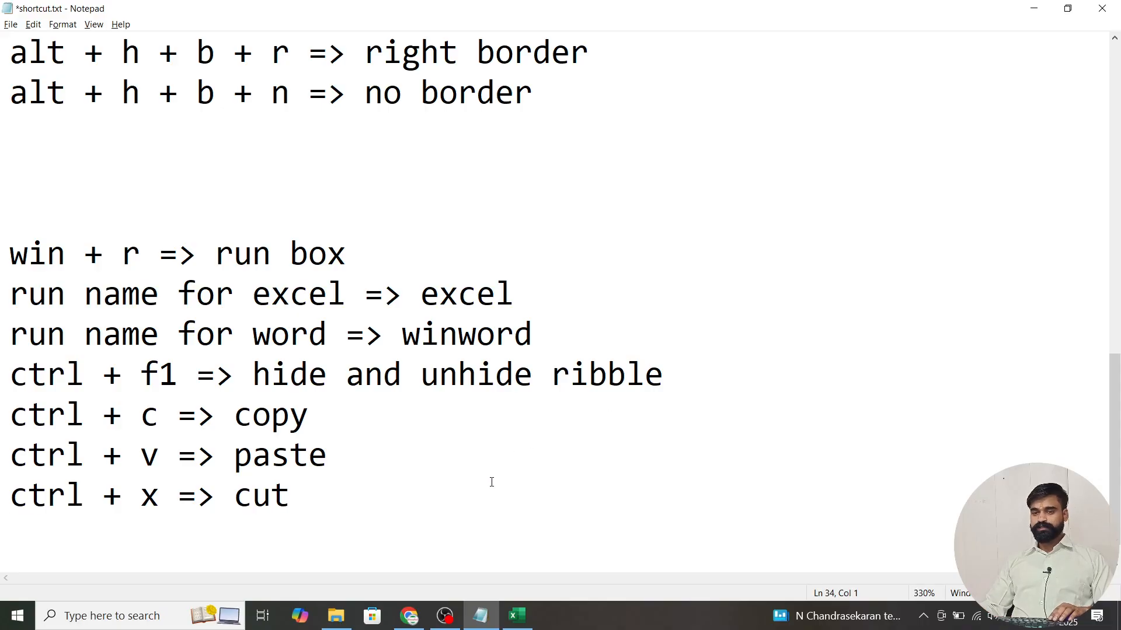
text(ctrl + al)
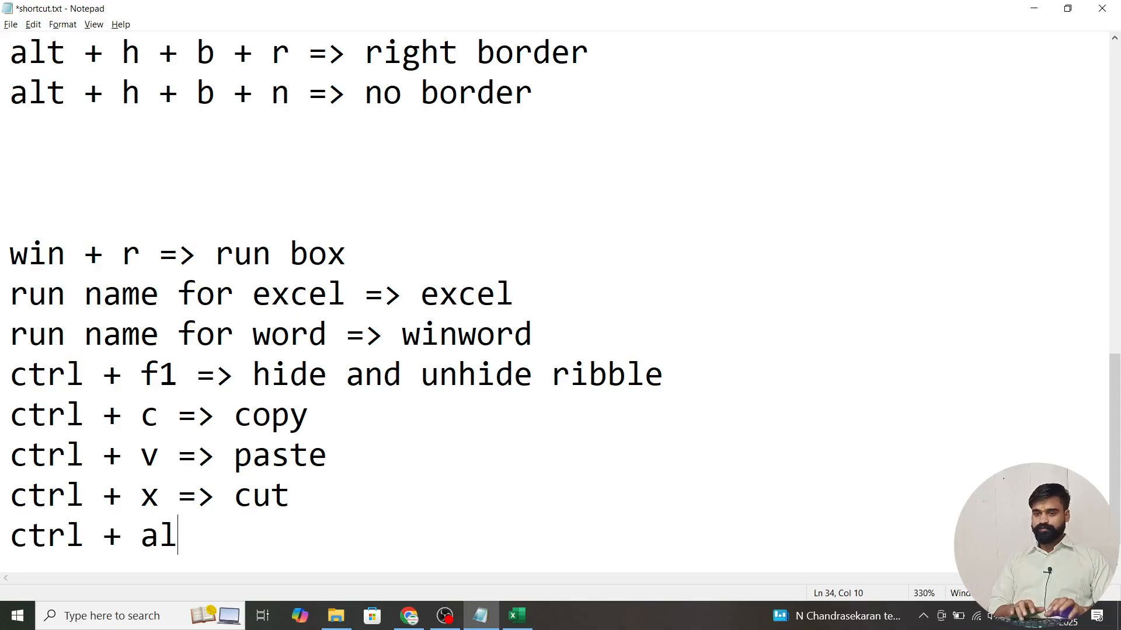
text(t + v =)
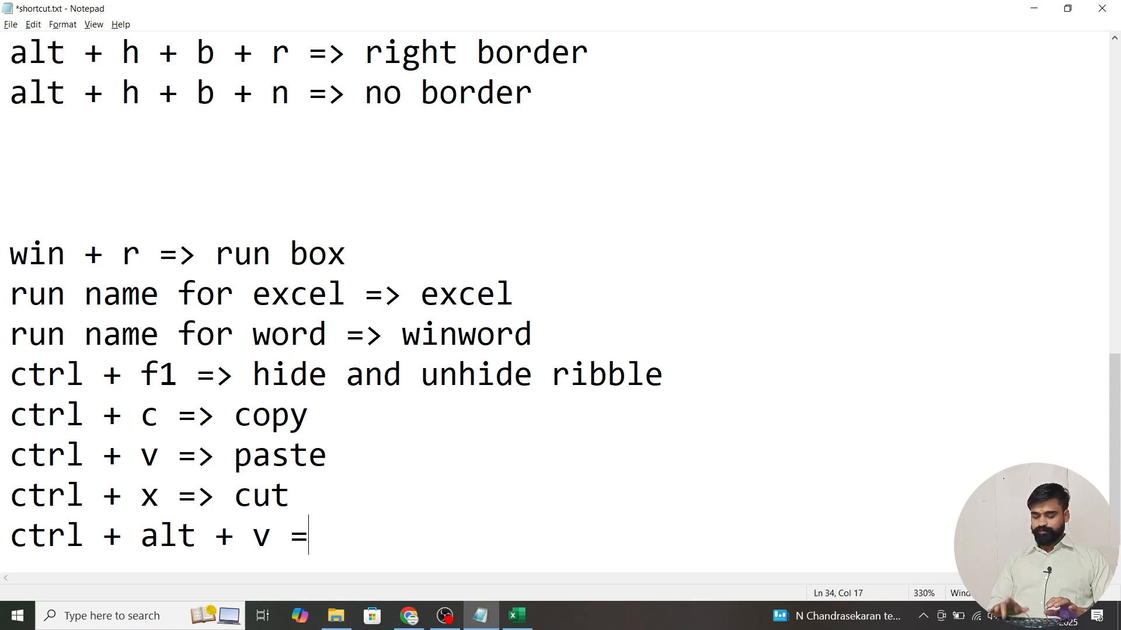
text(> pa)
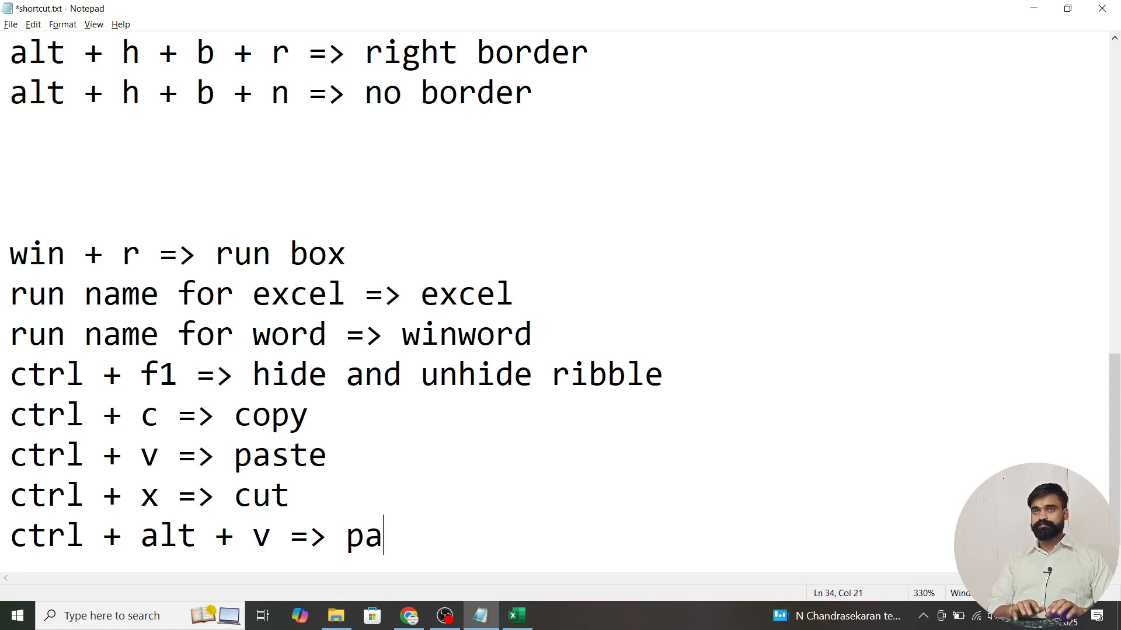
text(ste specia)
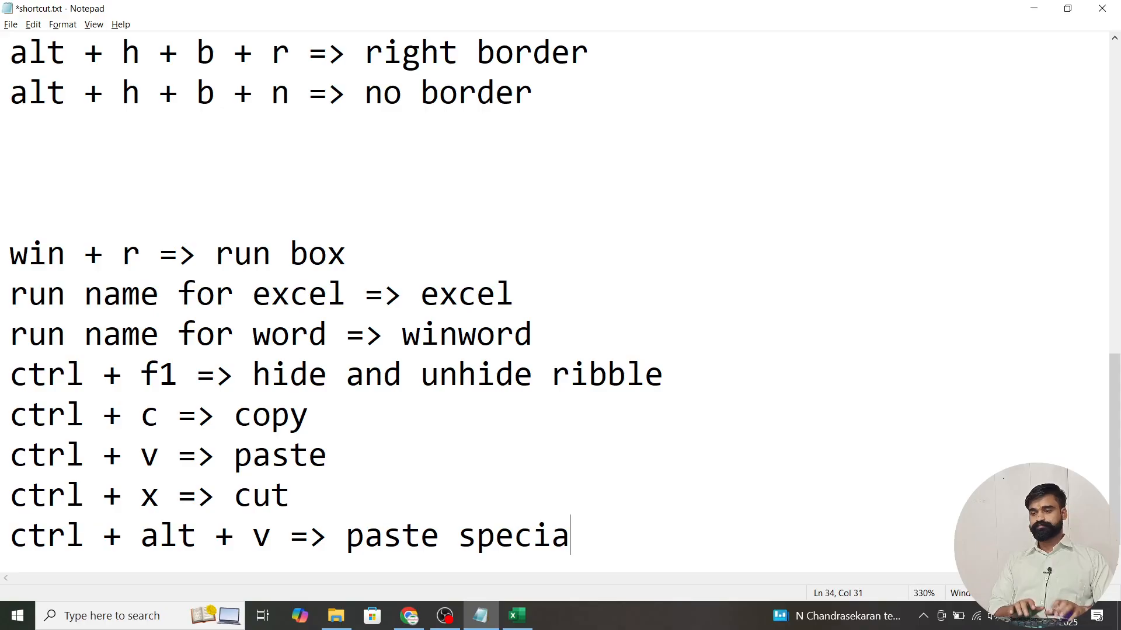
text(l)
key(shift+Home)
key(End)
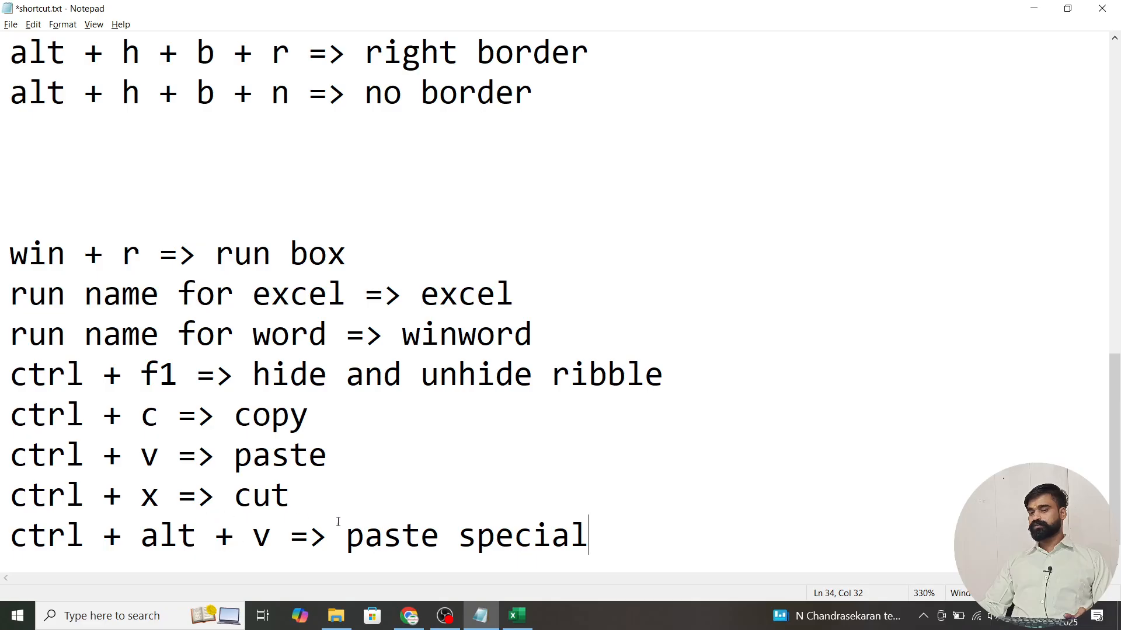
click(516, 616)
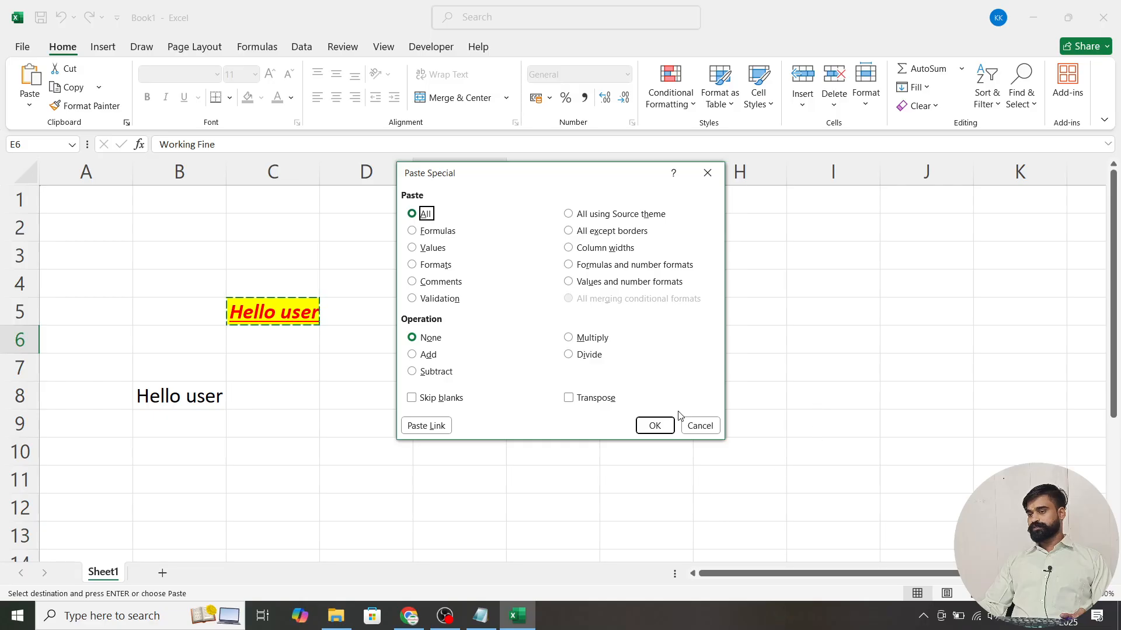
Cancel the open Paste Special dialog, then copy cell C5 again and paste only its formats onto cell E6.
click(700, 426)
key(Escape)
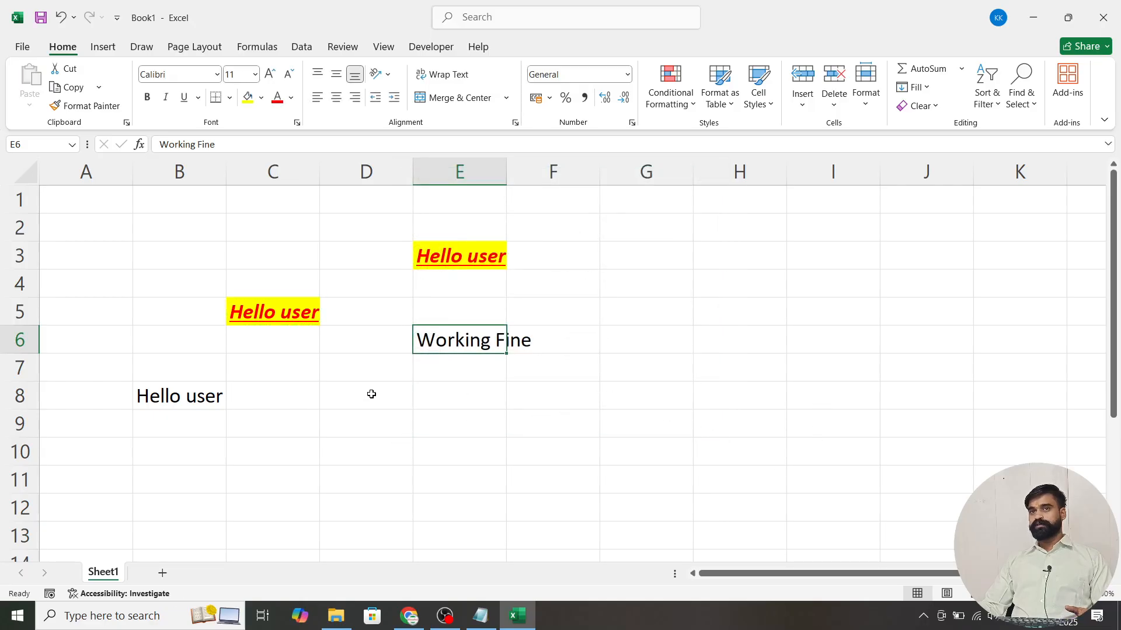
click(288, 321)
key(ctrl+c)
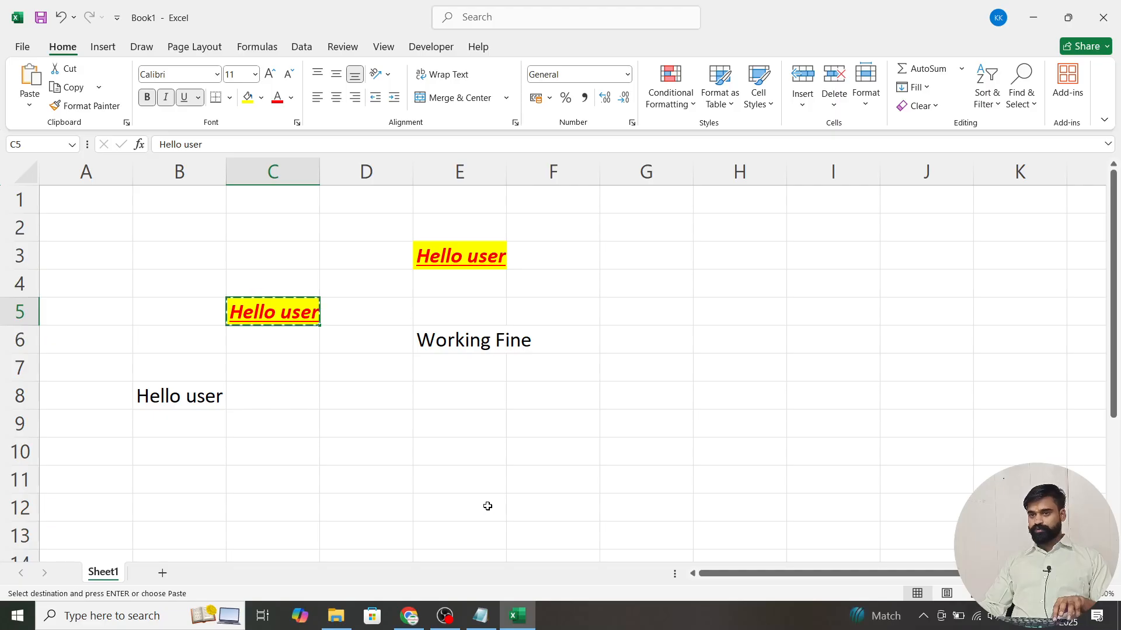
click(479, 343)
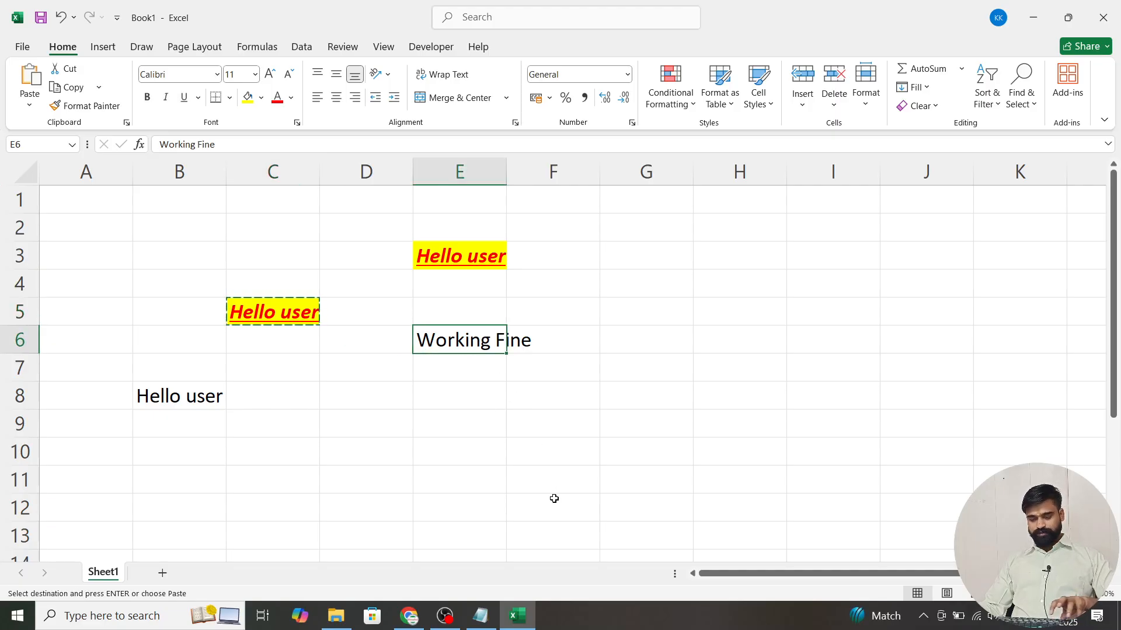
key(ctrl+alt+v)
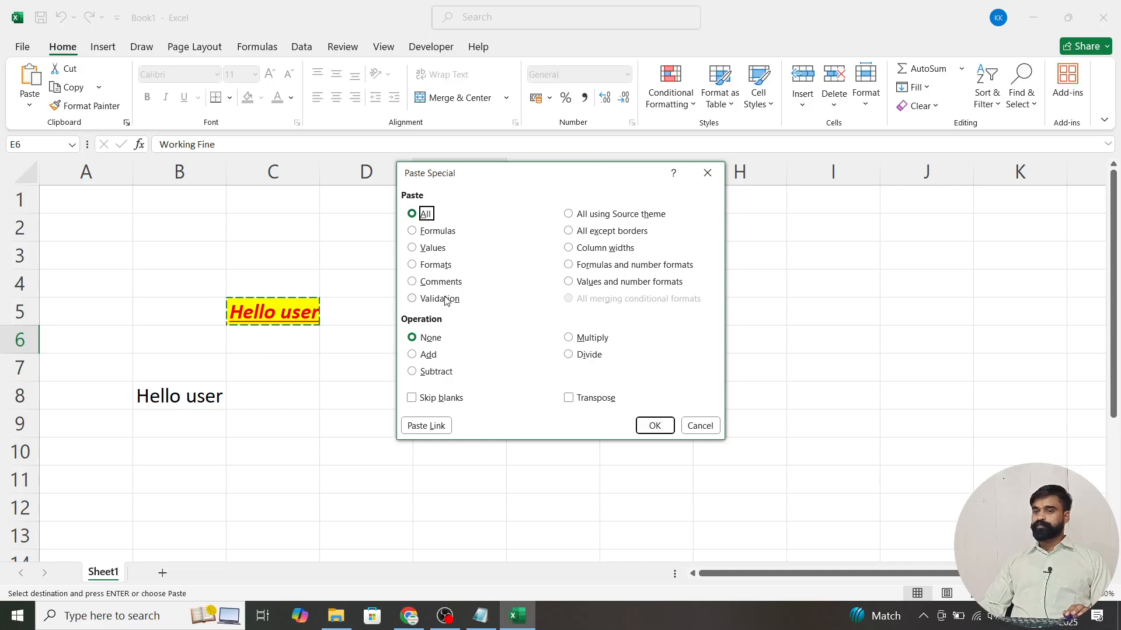
click(420, 266)
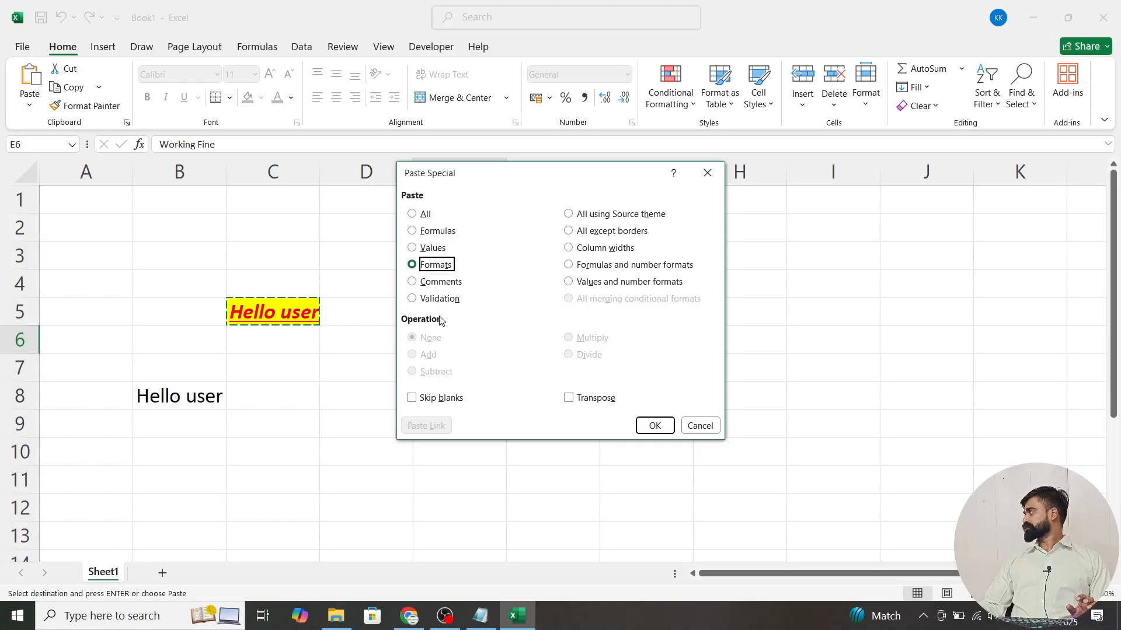
click(654, 426)
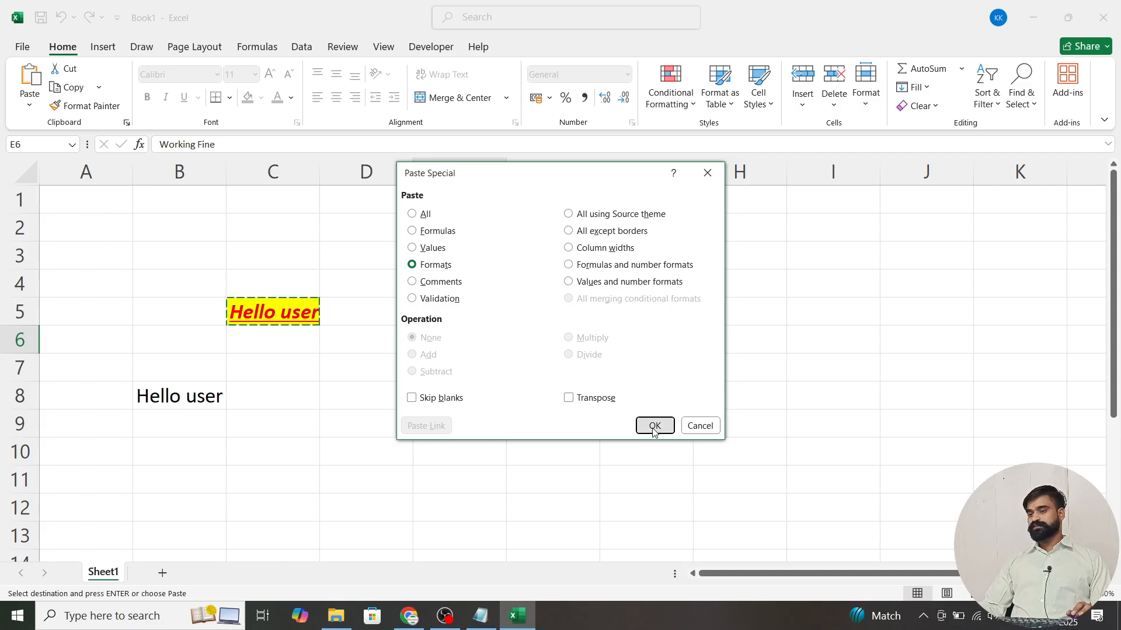
click(545, 398)
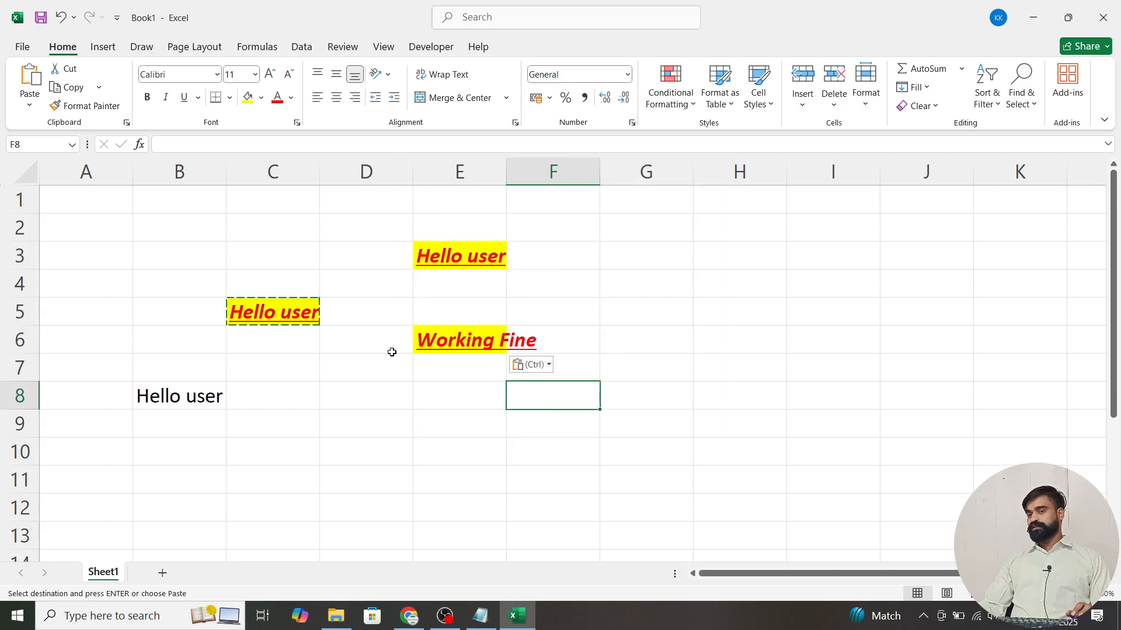
click(439, 343)
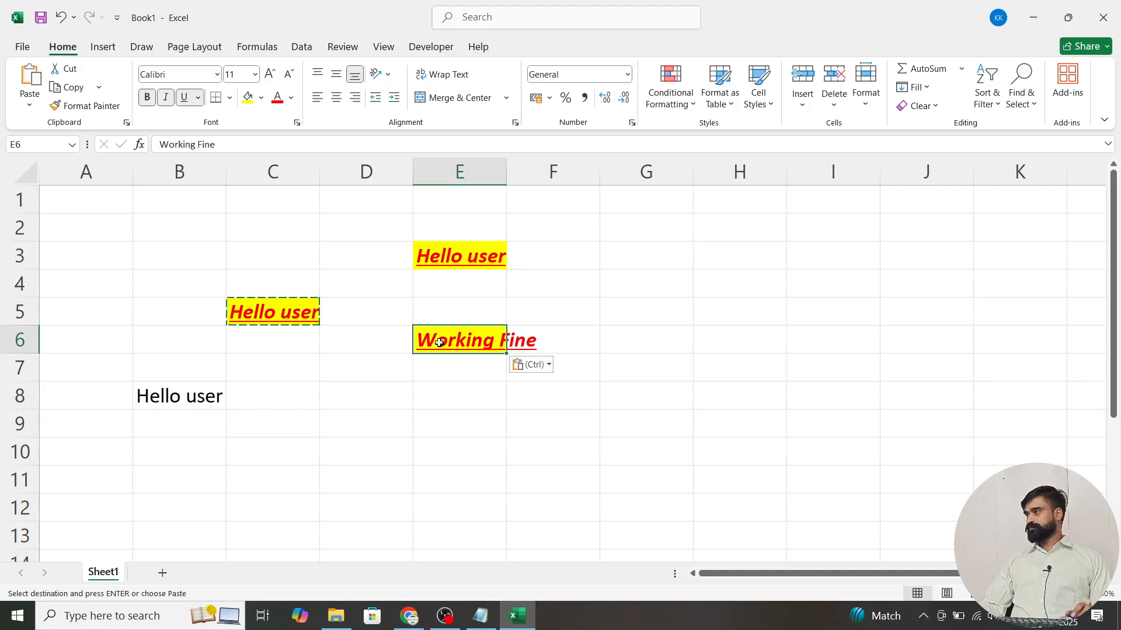
key(Escape)
AutoFit the width of column E to the "Working Fine" text in cell E6.
click(280, 321)
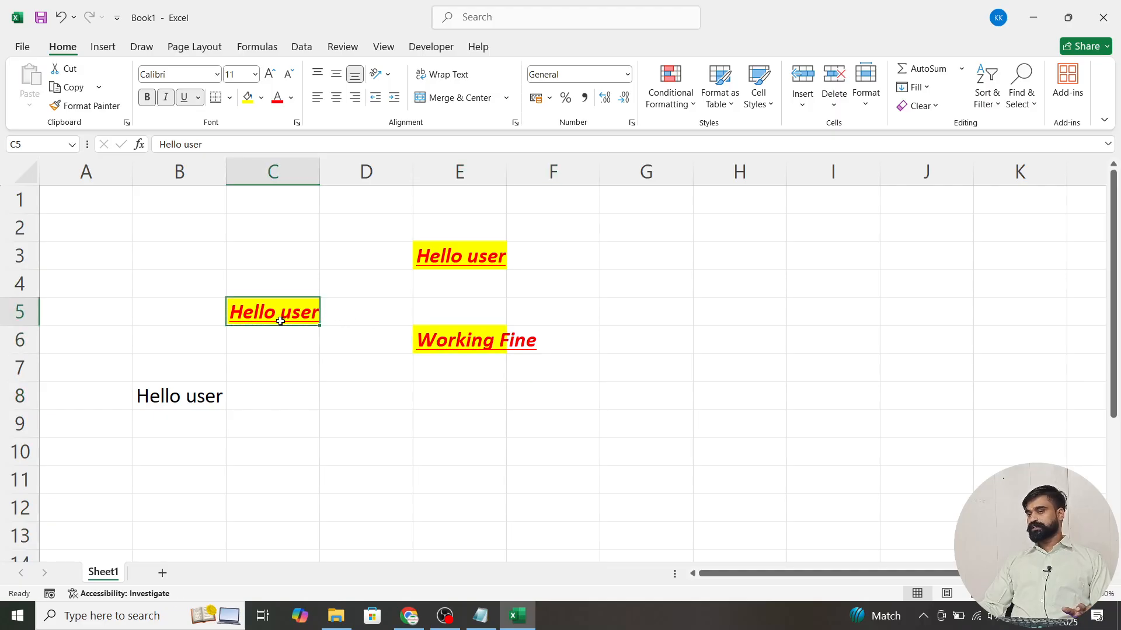
click(474, 345)
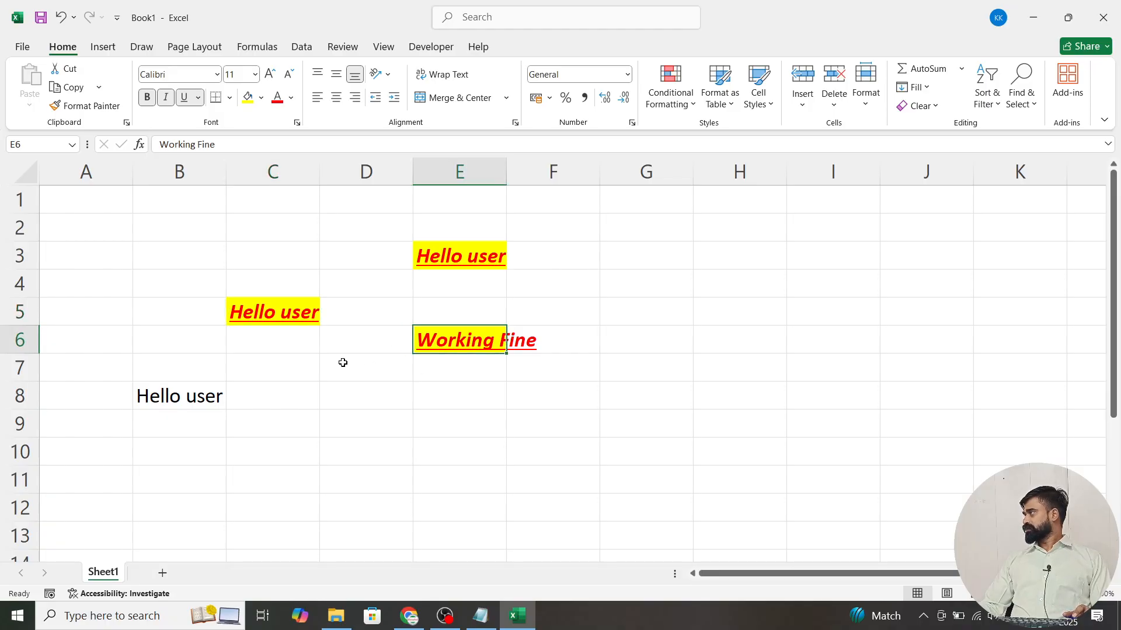
click(284, 309)
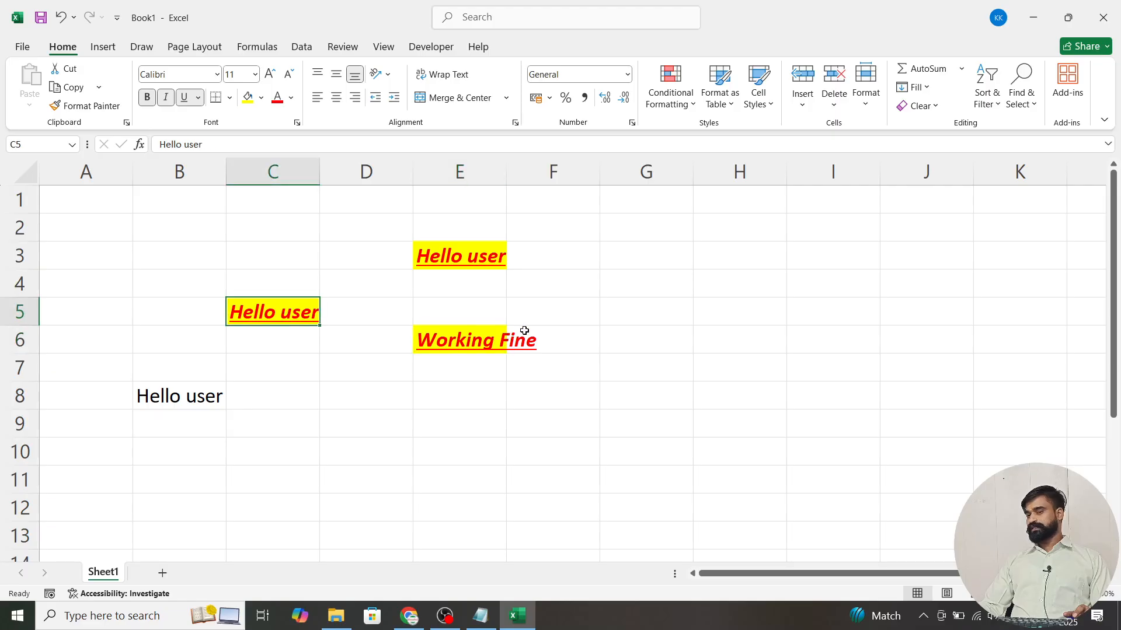
click(476, 346)
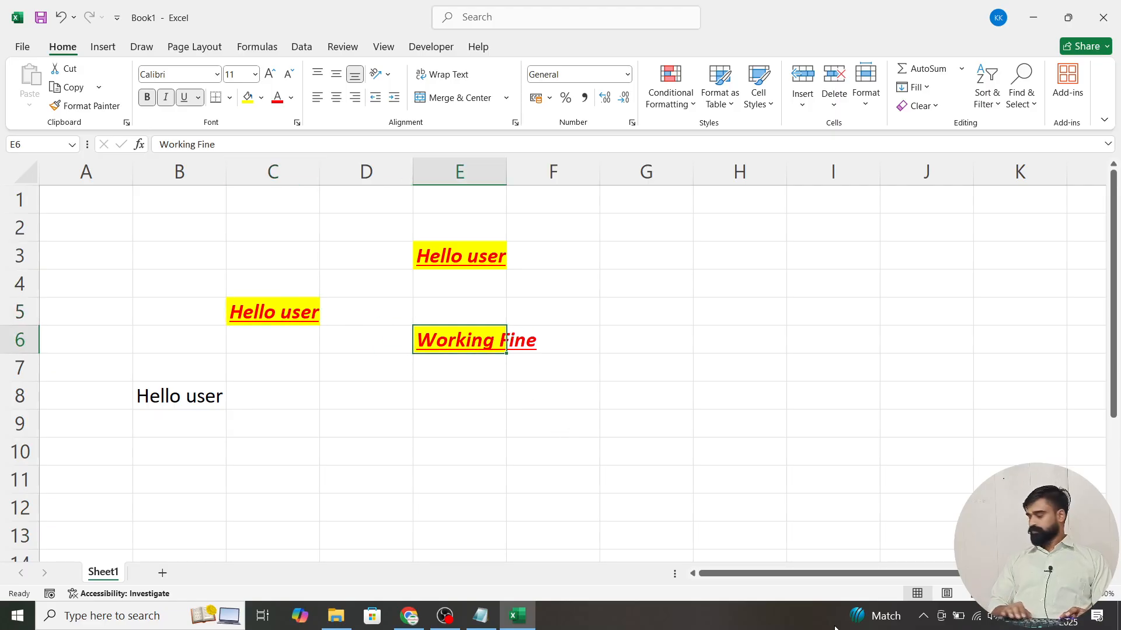
key(alt+h)
key(o)
key(i)
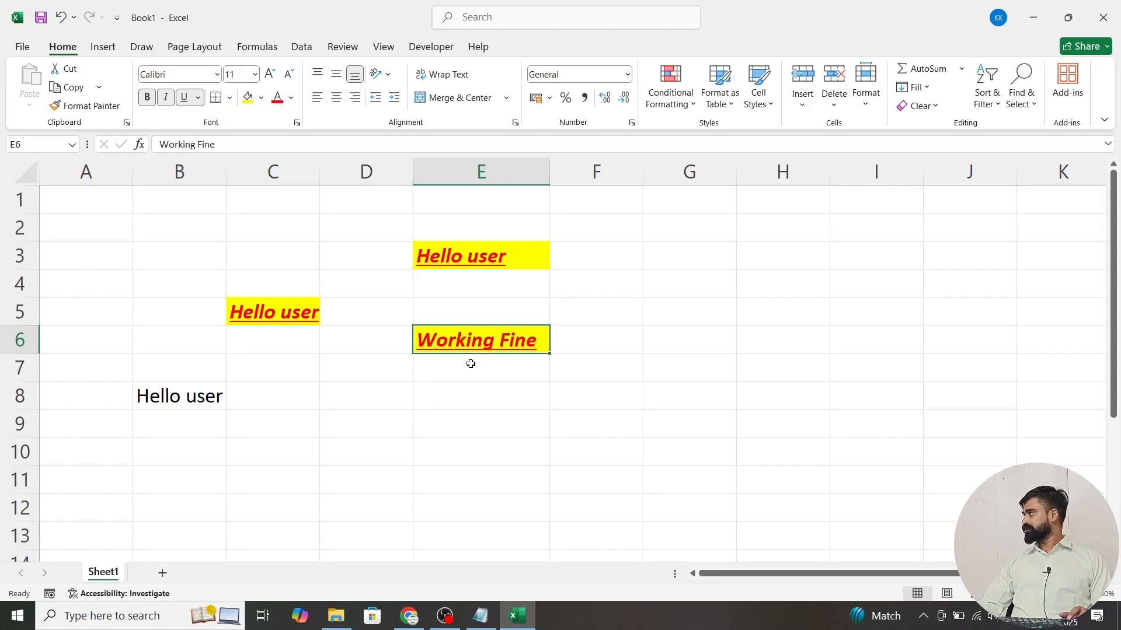
Enter the text "working with new data" in cell E9 and select that cell again.
click(463, 421)
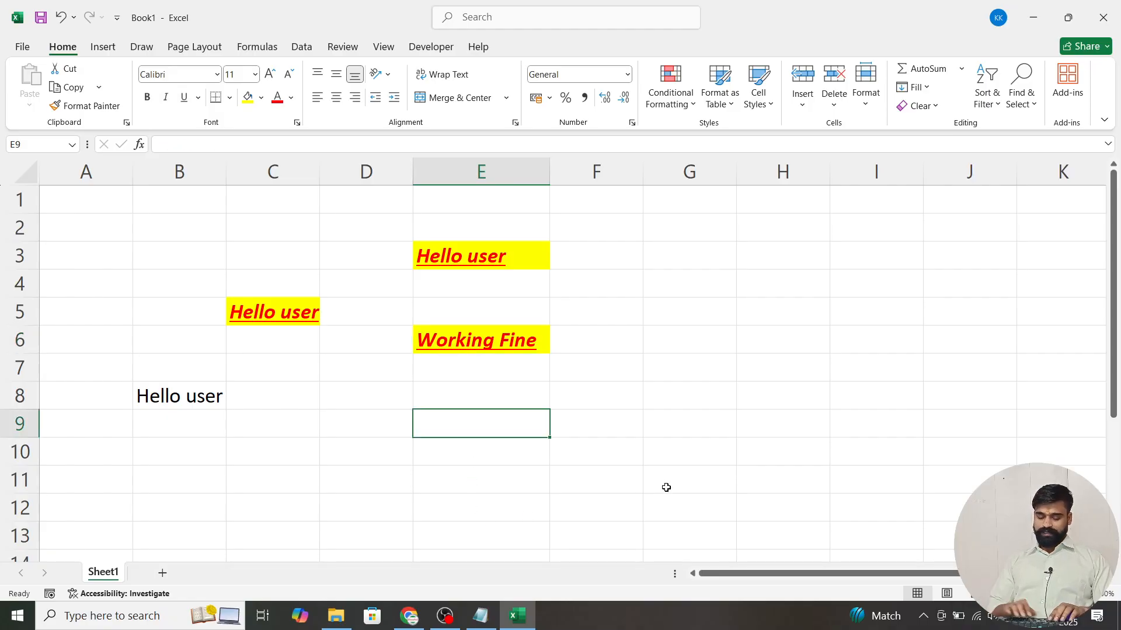
text(worki9ng)
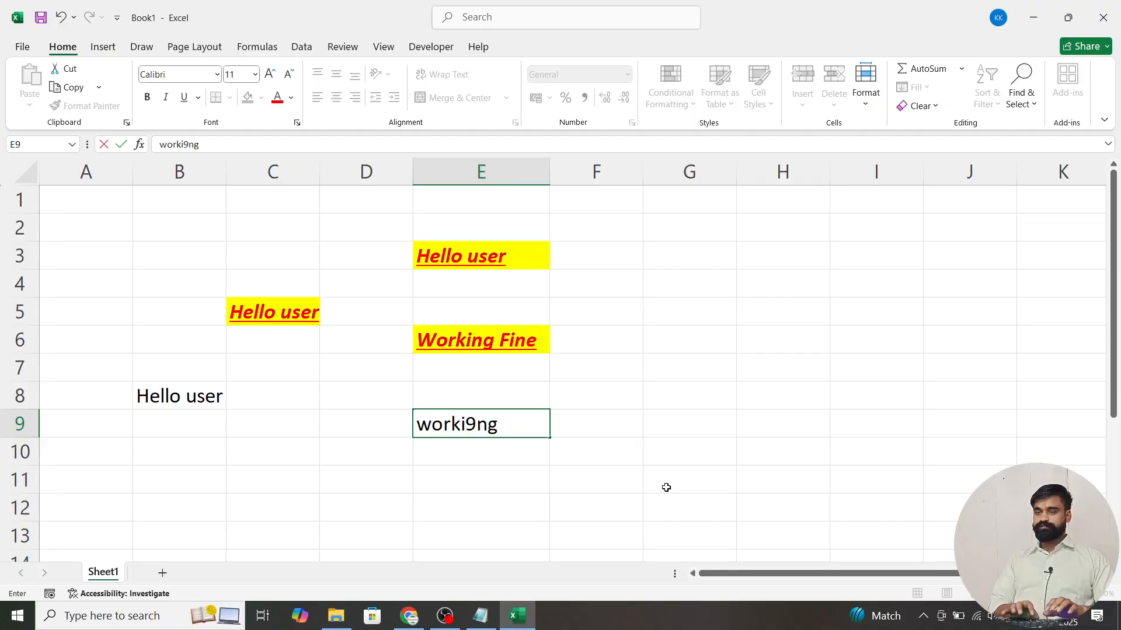
key(BackSpace)
key(BackSpace)
key(BackSpace)
text(ng with)
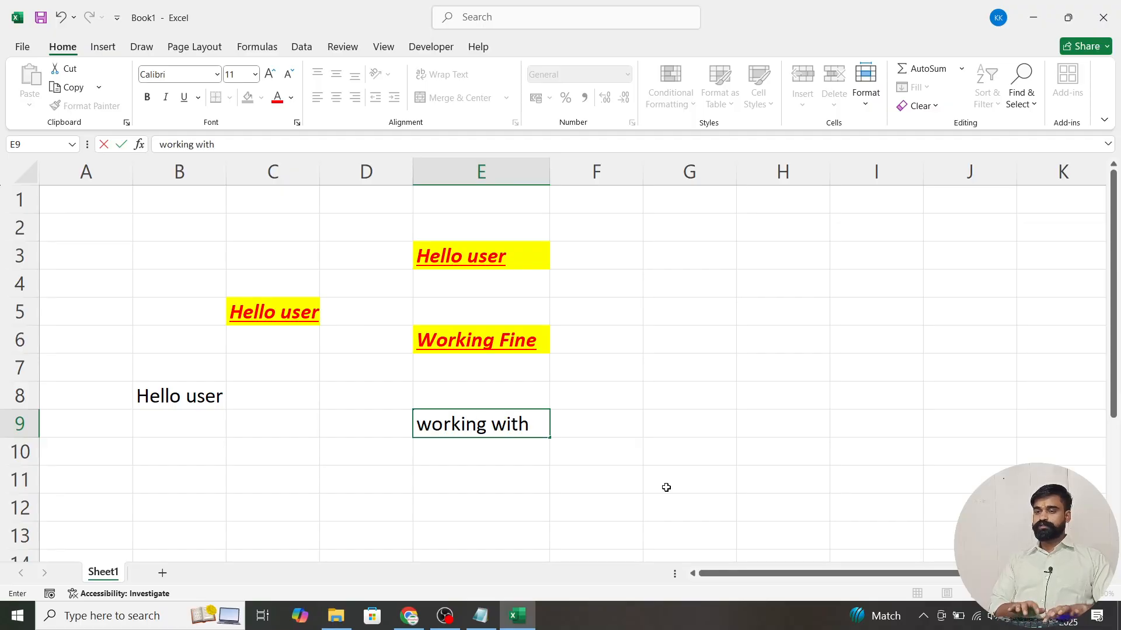
text( new data)
key(Return)
key(Up)
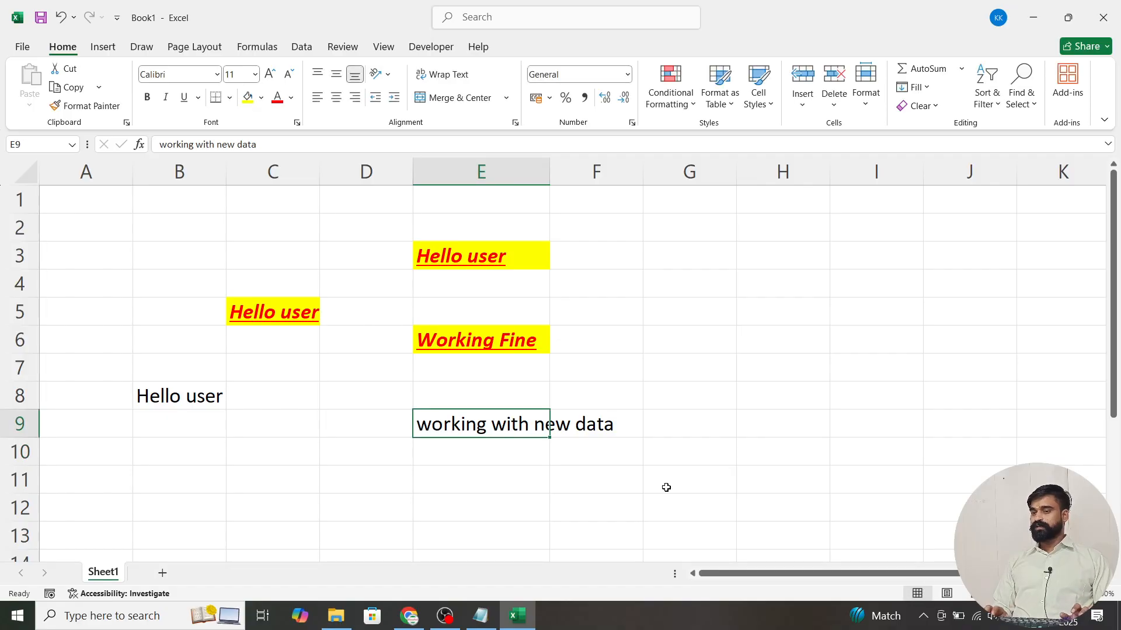
Copy the formatted cell C5 and choose Formats in Paste Special for cell E9.
click(273, 298)
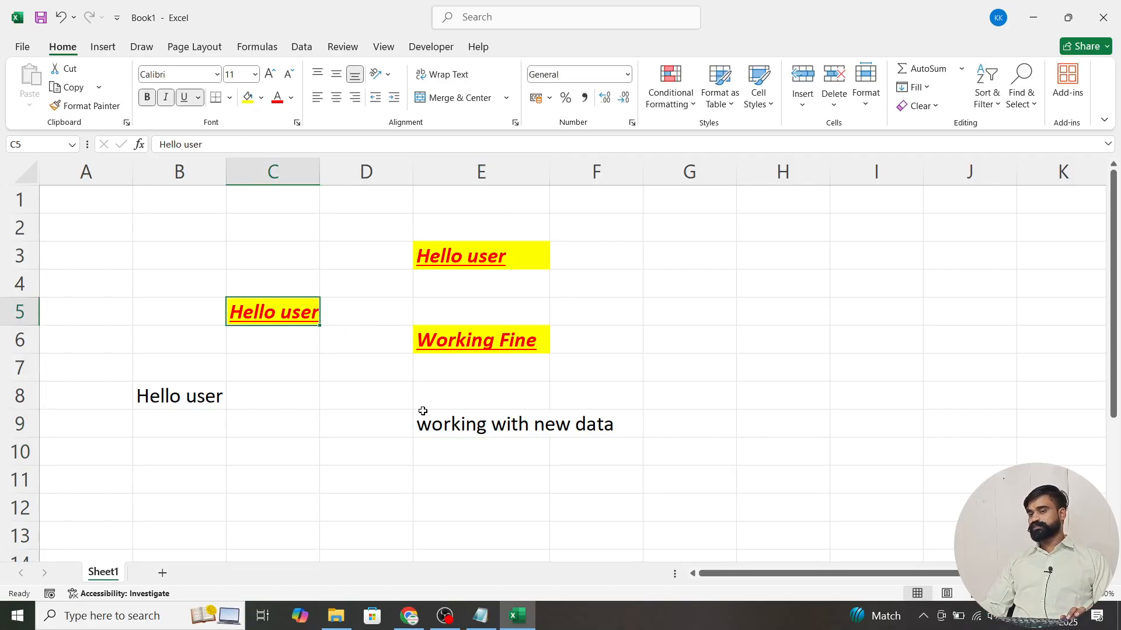
click(457, 425)
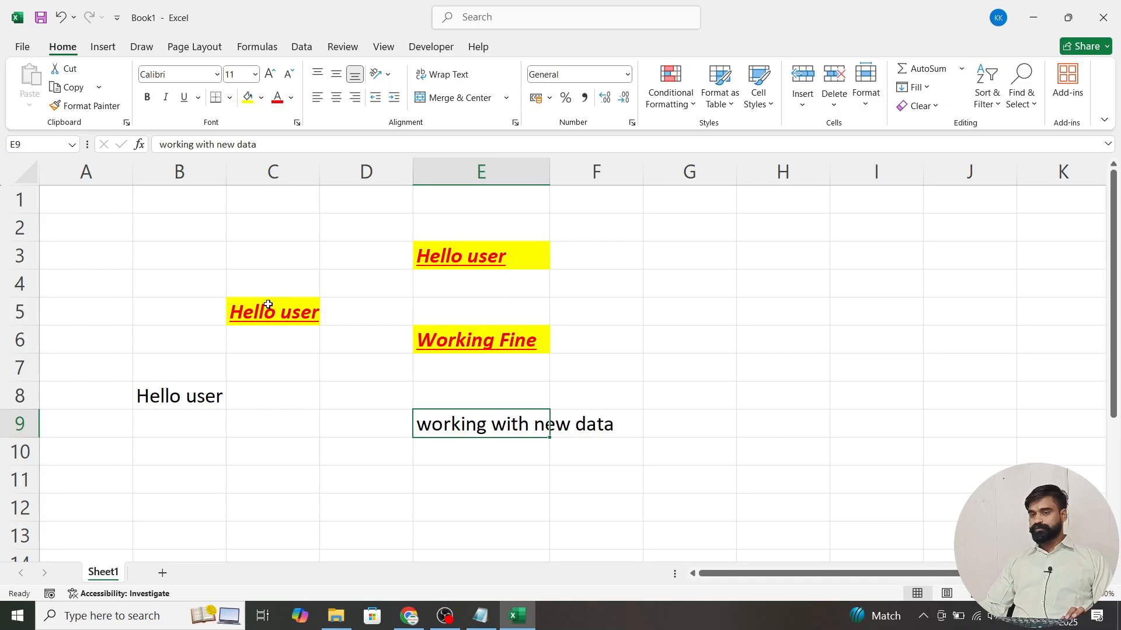
click(308, 310)
key(ctrl+c)
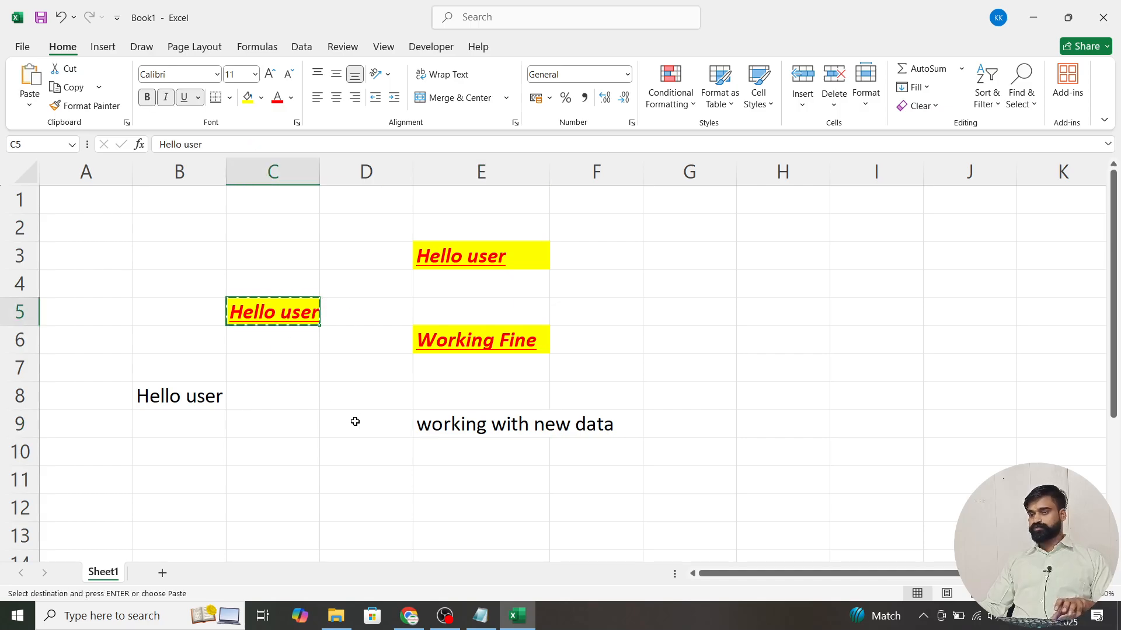
click(462, 433)
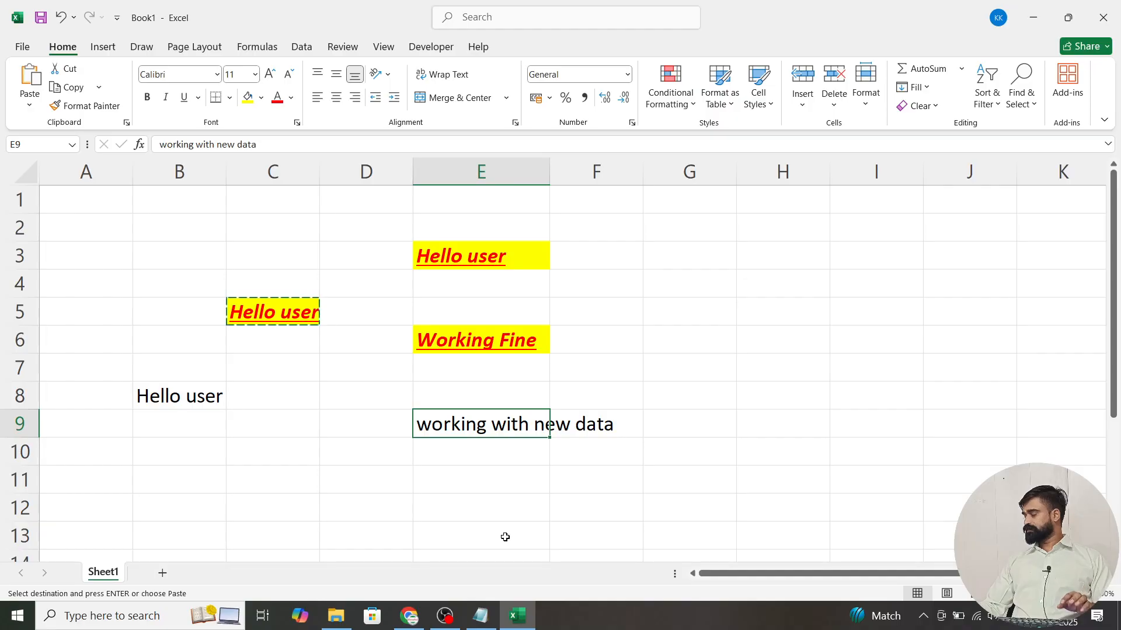
key(ctrl+alt+v)
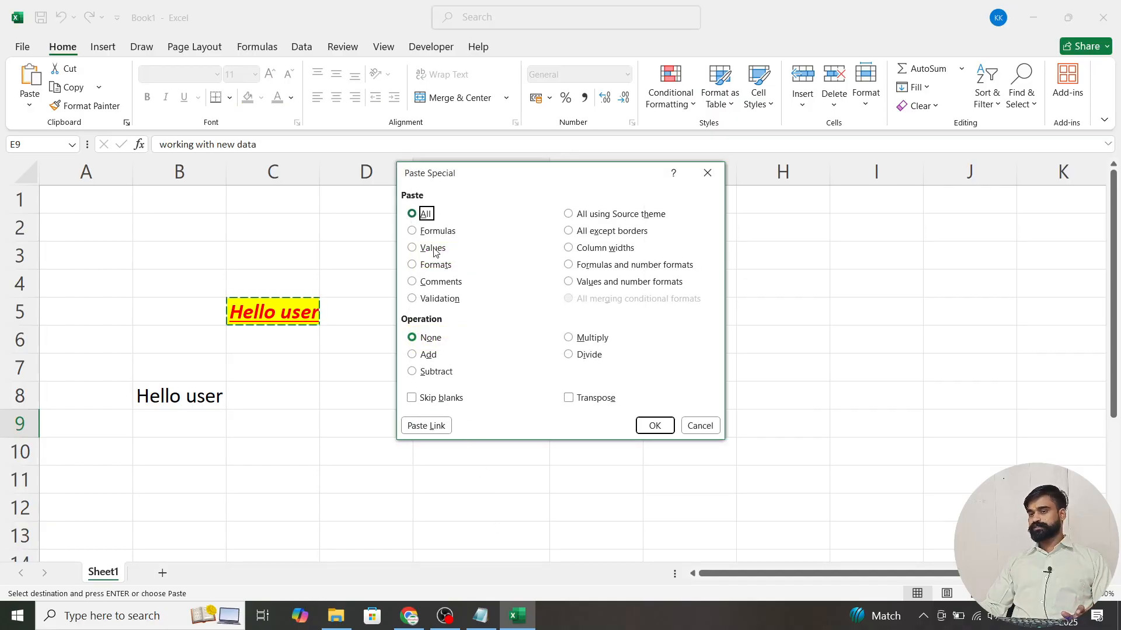
click(434, 267)
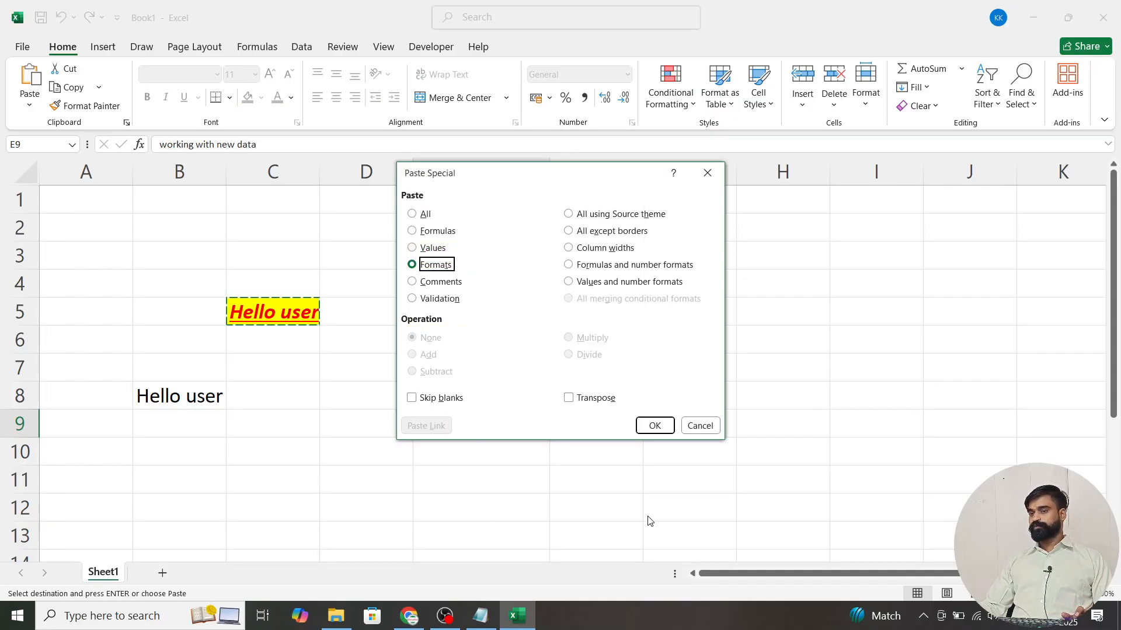
Paste only the formats of the copied "Hello user" cell C5 onto E9 and end the copy.
click(654, 427)
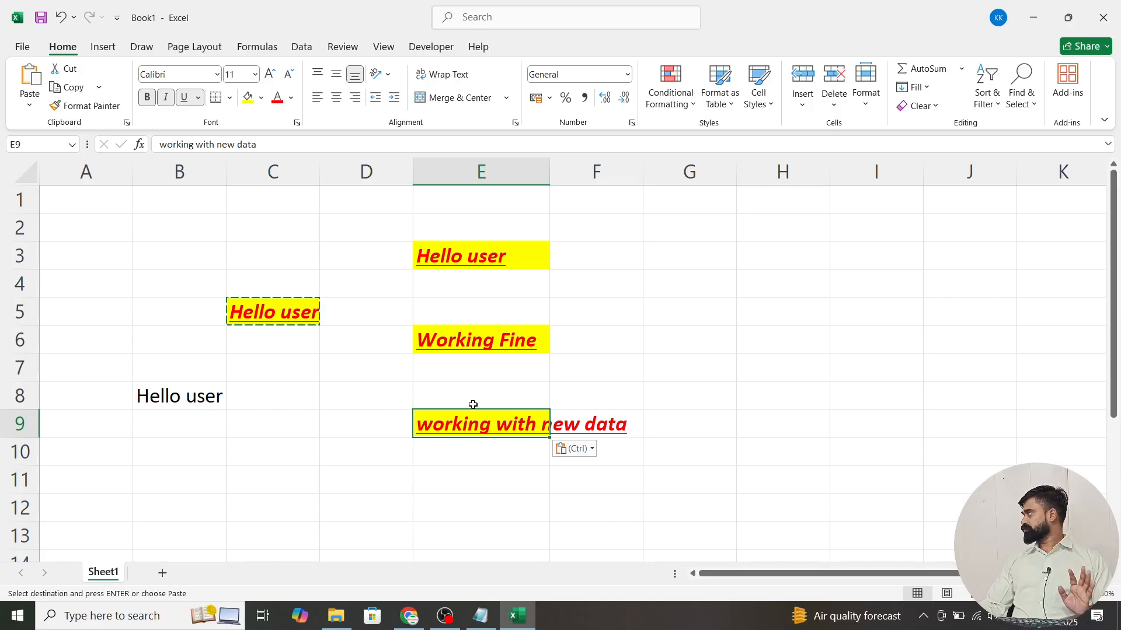
click(593, 343)
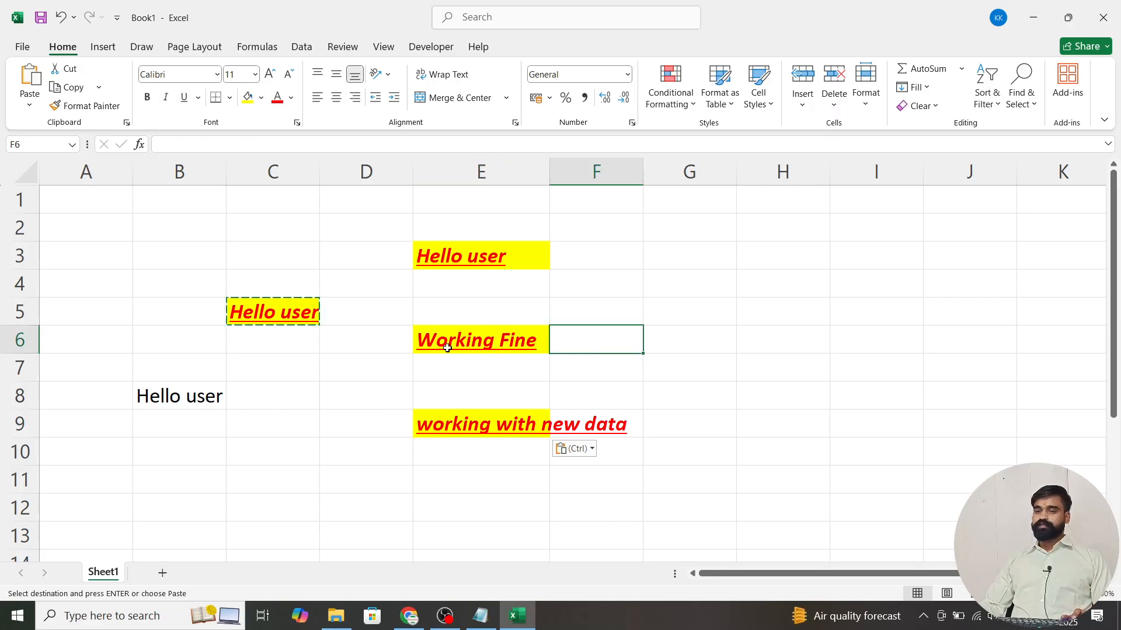
key(Escape)
Enter the numbers 10, 20, 30, 40 and 50 down column G in cells G2 to G6.
click(673, 235)
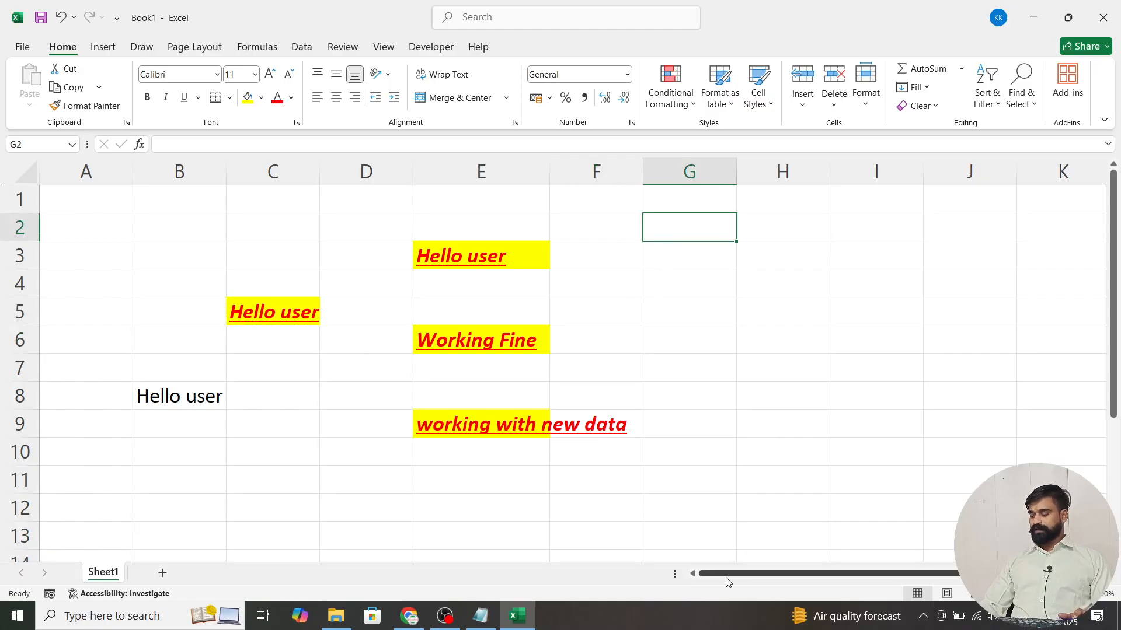
text(10)
key(Return)
text(20)
key(Return)
text(30)
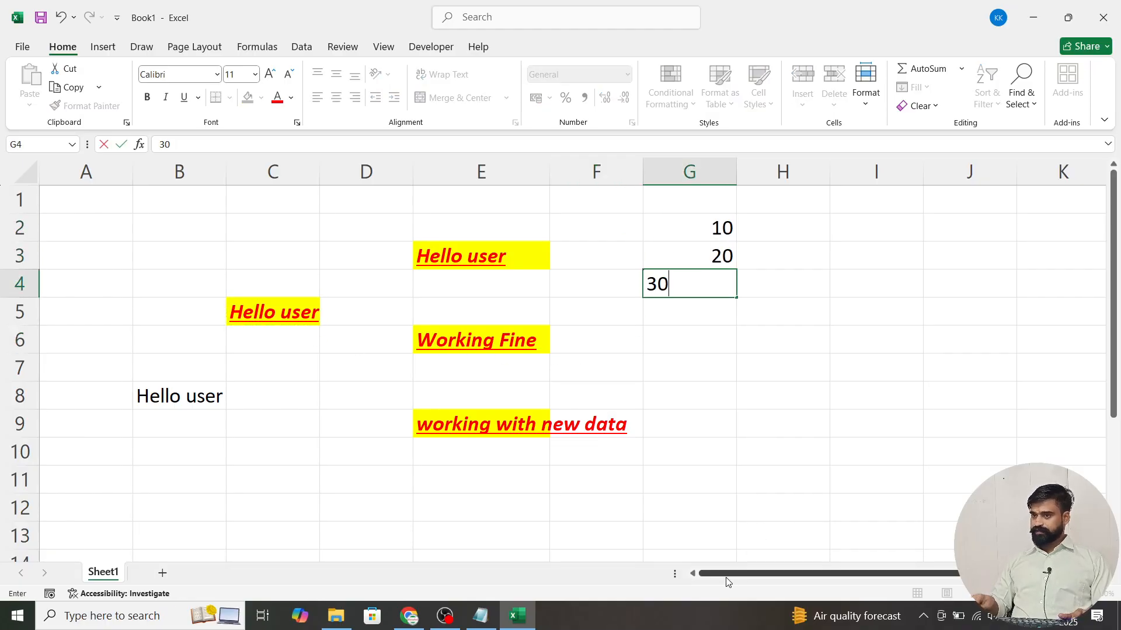
key(Return)
text(40)
key(Return)
text(50)
key(Return)
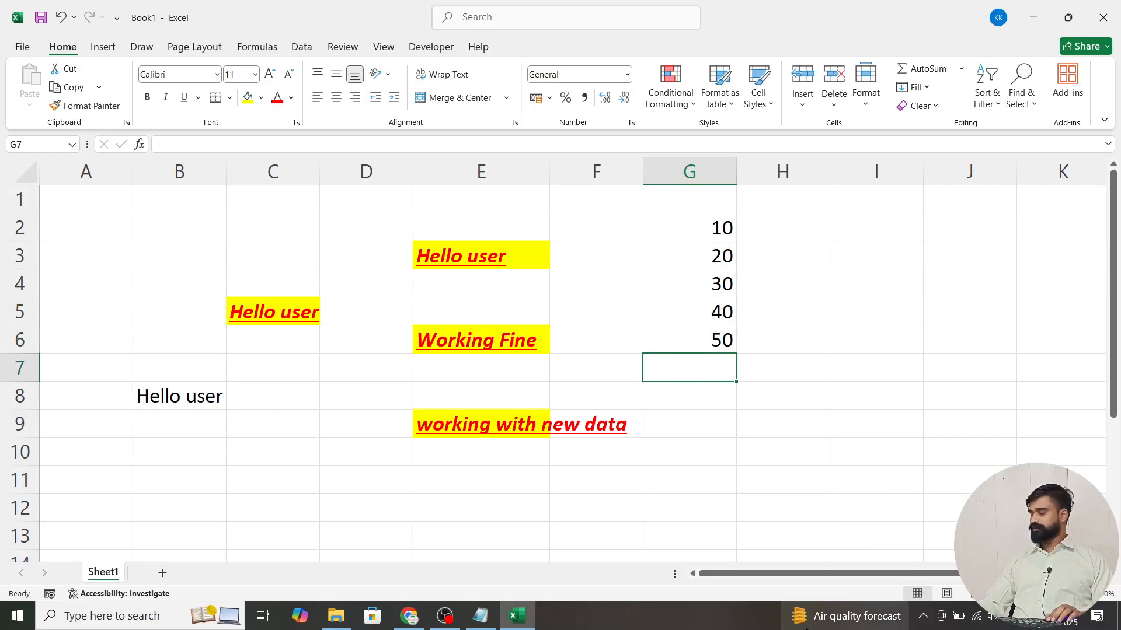
text(=)
key(Escape)
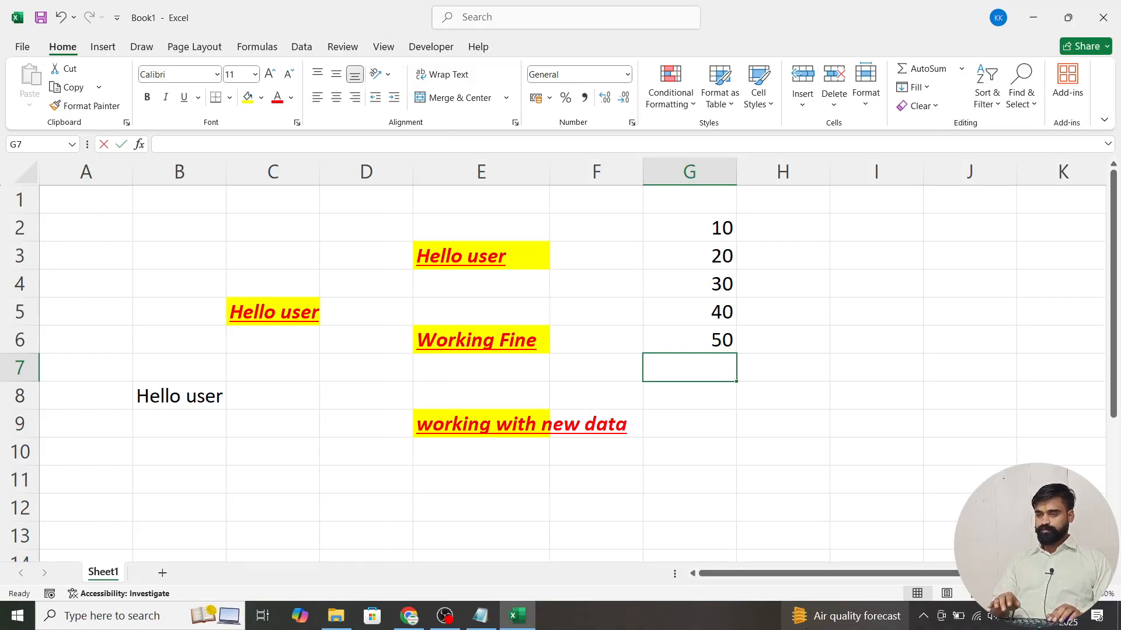
text(=sum)
key(Tab)
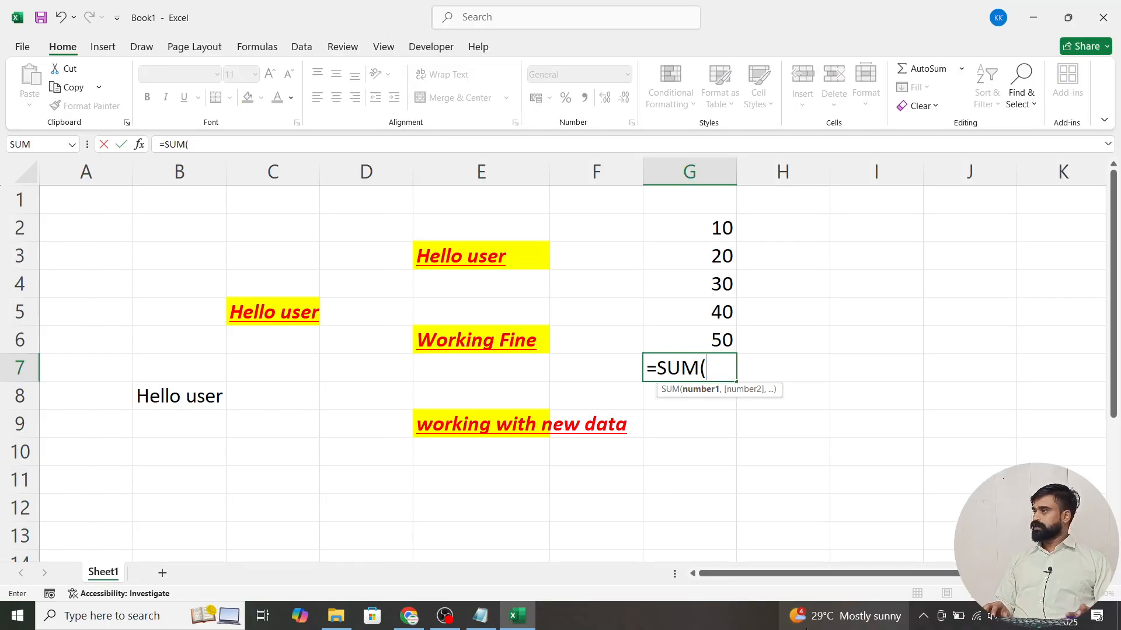
key(Up)
key(shift+Up)
key(shift+Up)
key(shift+Up)
key(shift+Up)
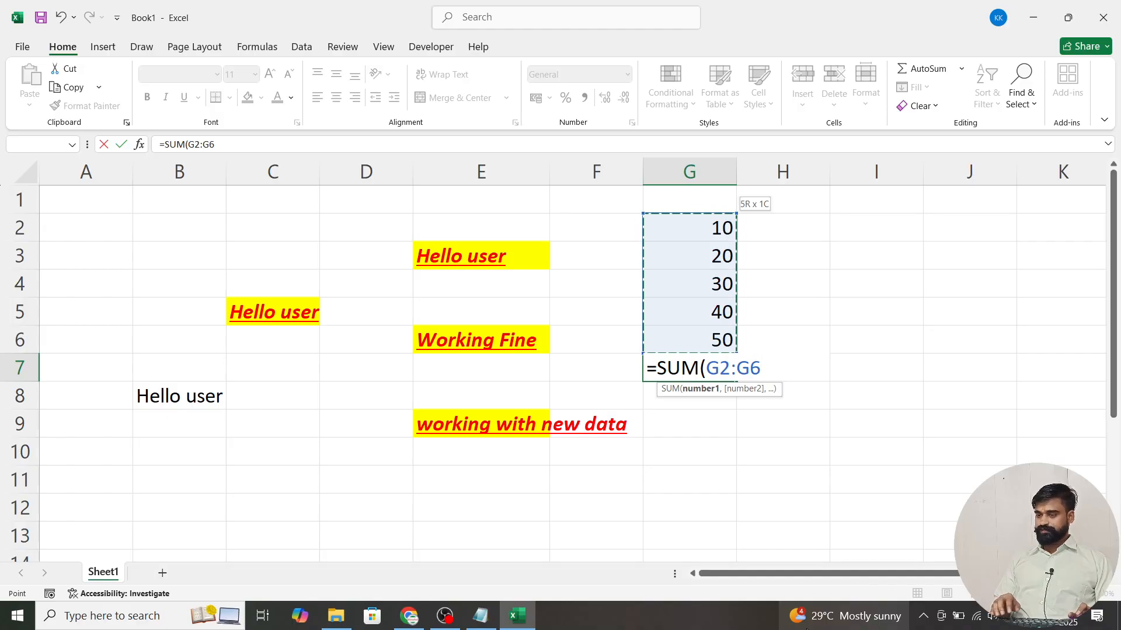
key(Escape)
Enter the formula =SUM(G2:G6) in cell G7 to total the numbers above it.
text(=sum)
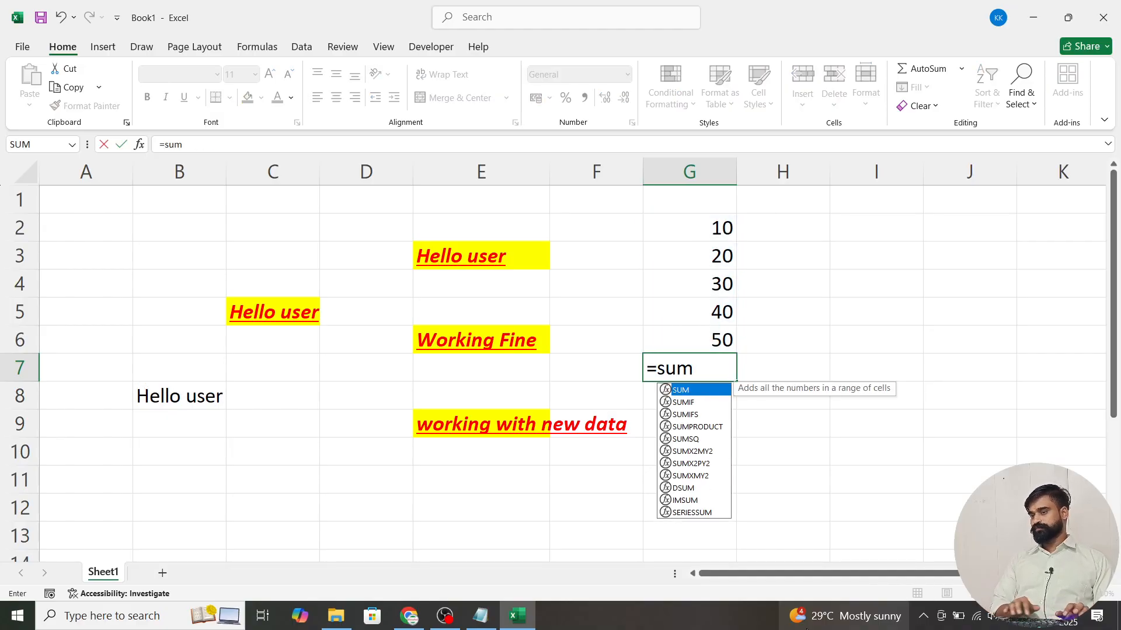
key(Tab)
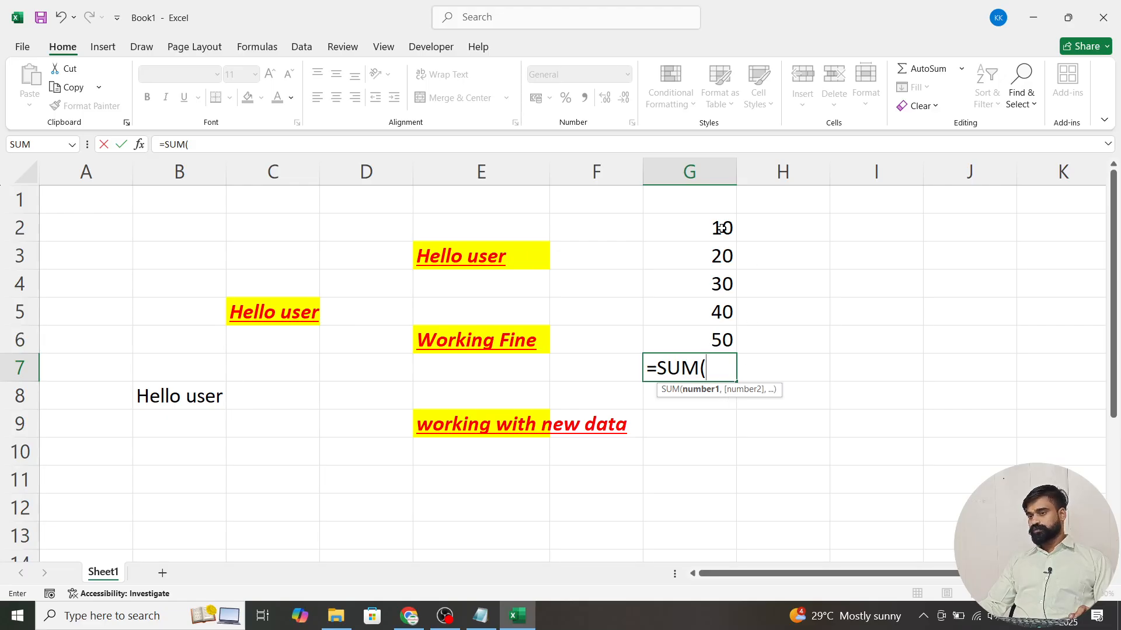
drag(711, 226, 713, 289)
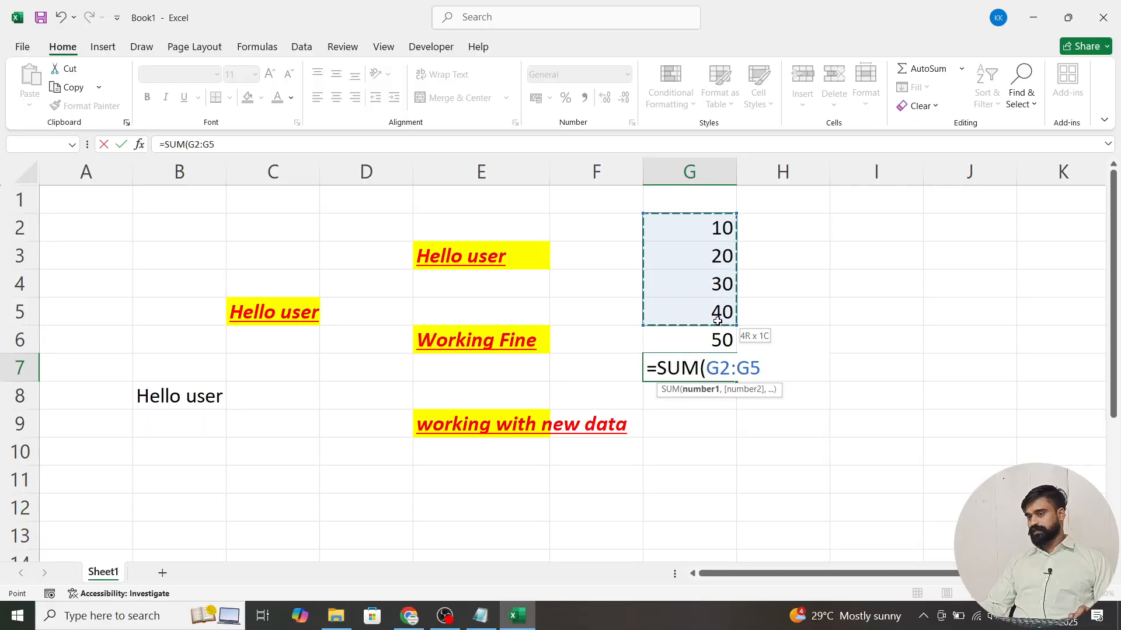
drag(717, 336, 724, 340)
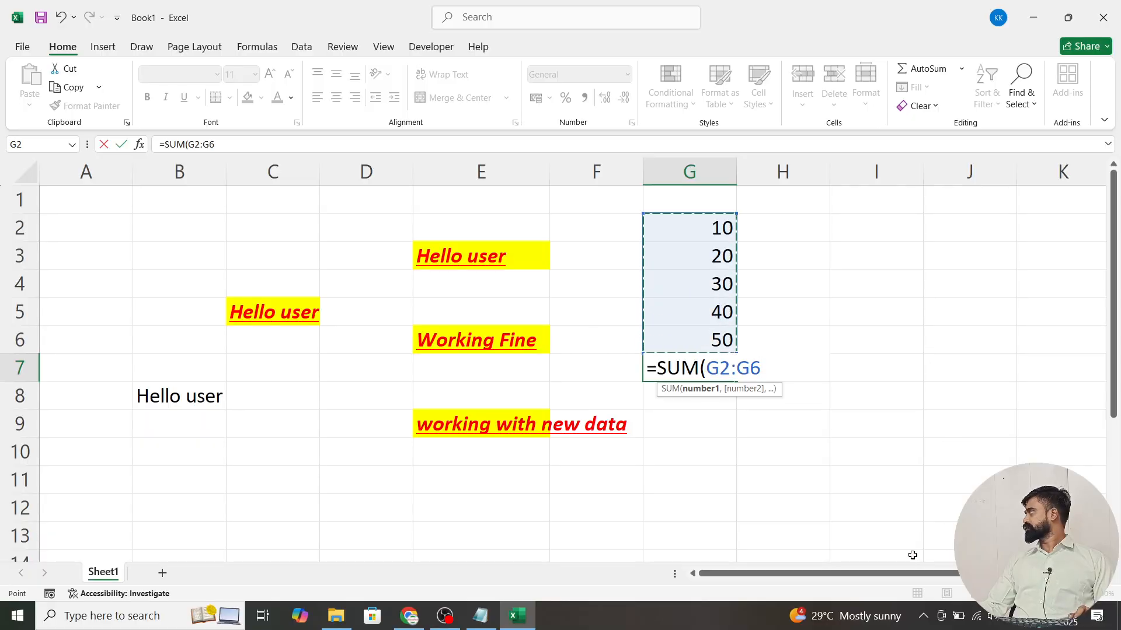
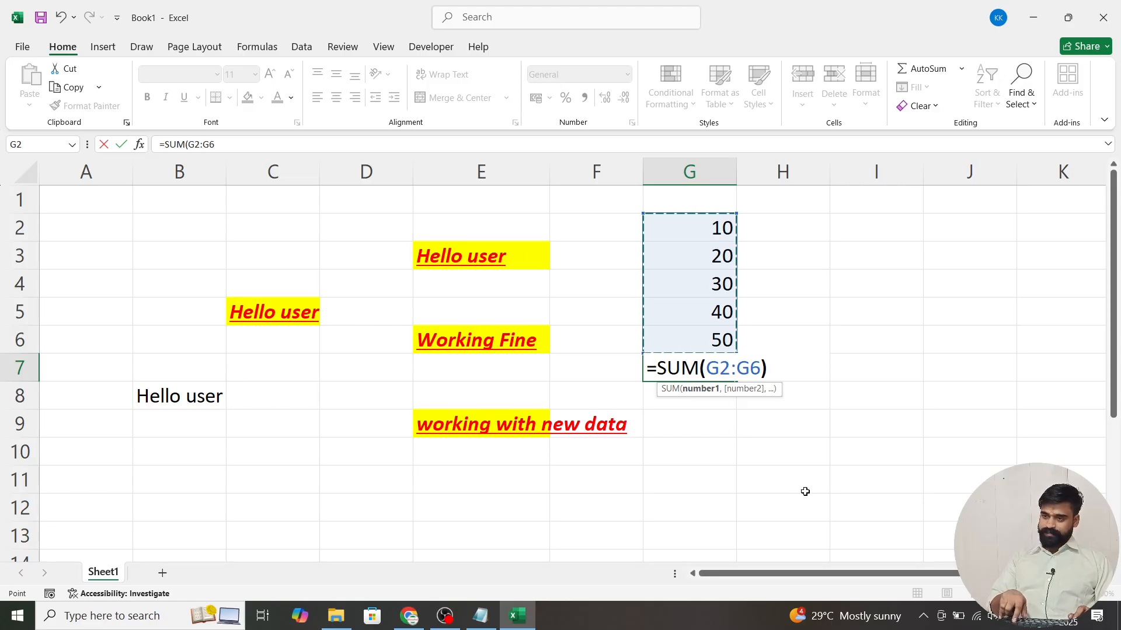
key(Return)
Copy the sum formula from G7 into H7 and compare the formulas of the two cells.
key(Up)
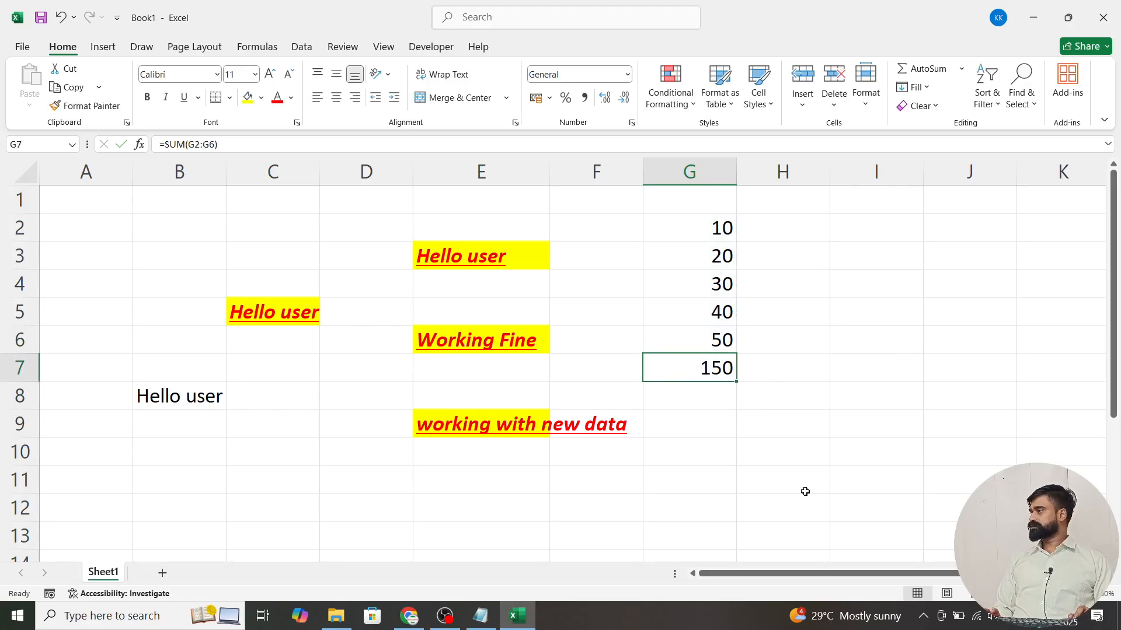
key(ctrl+c)
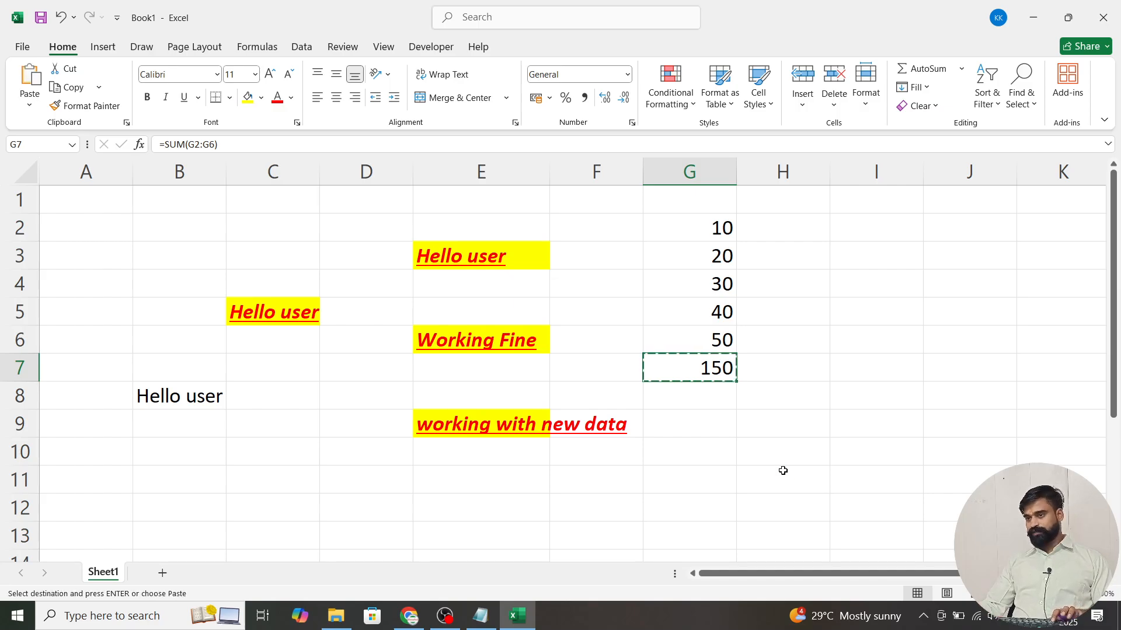
key(Right)
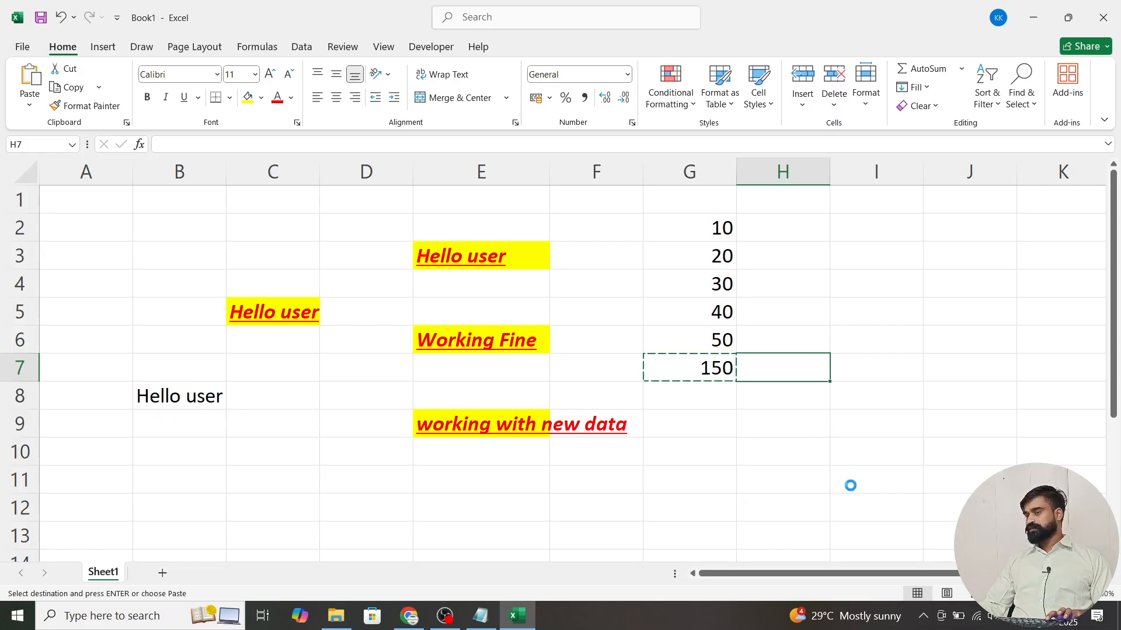
key(ctrl+v)
key(Escape)
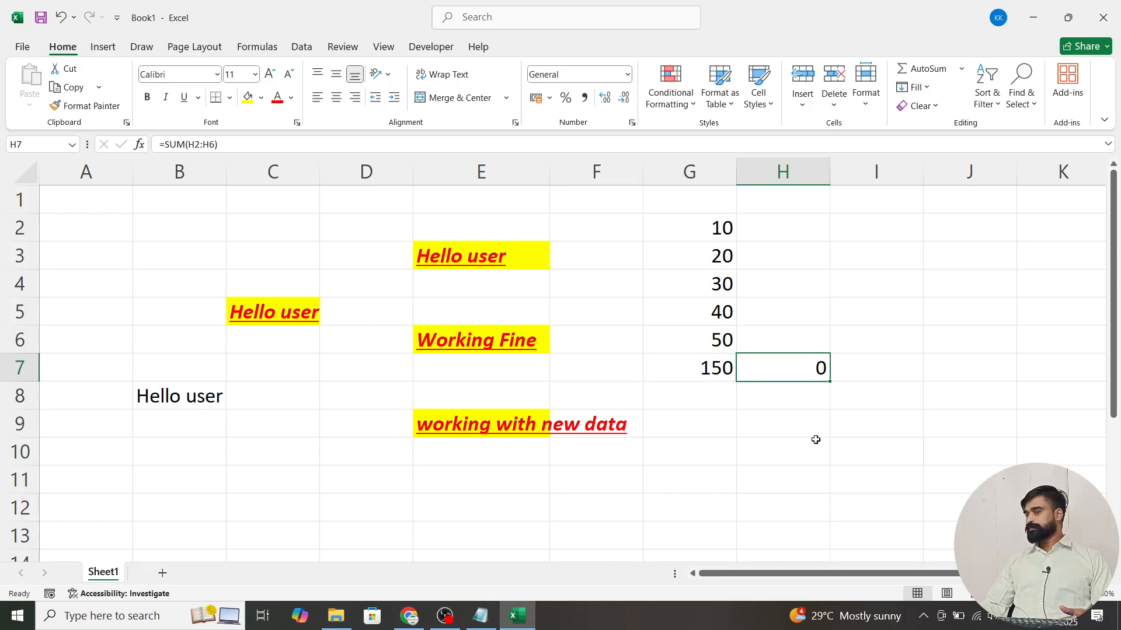
click(710, 375)
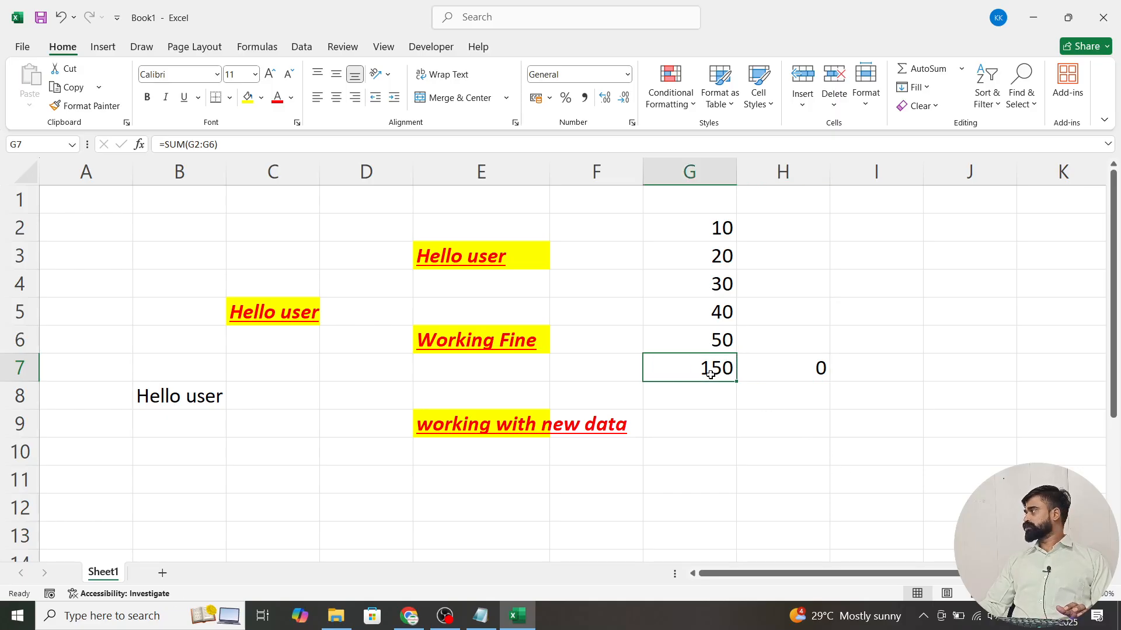
click(779, 374)
click(702, 368)
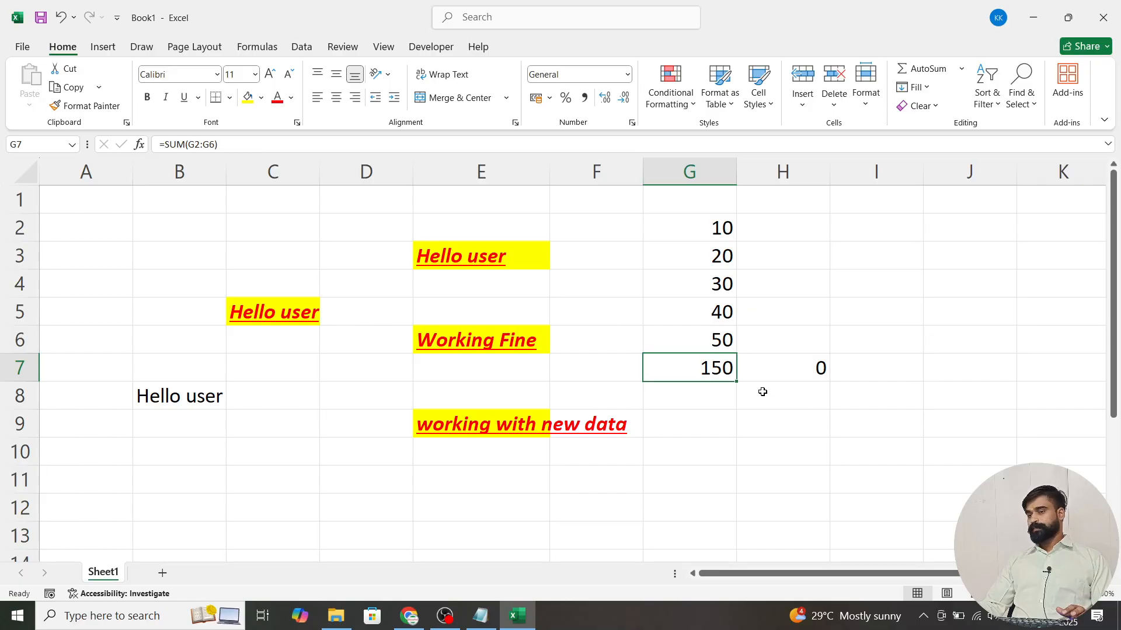
click(817, 370)
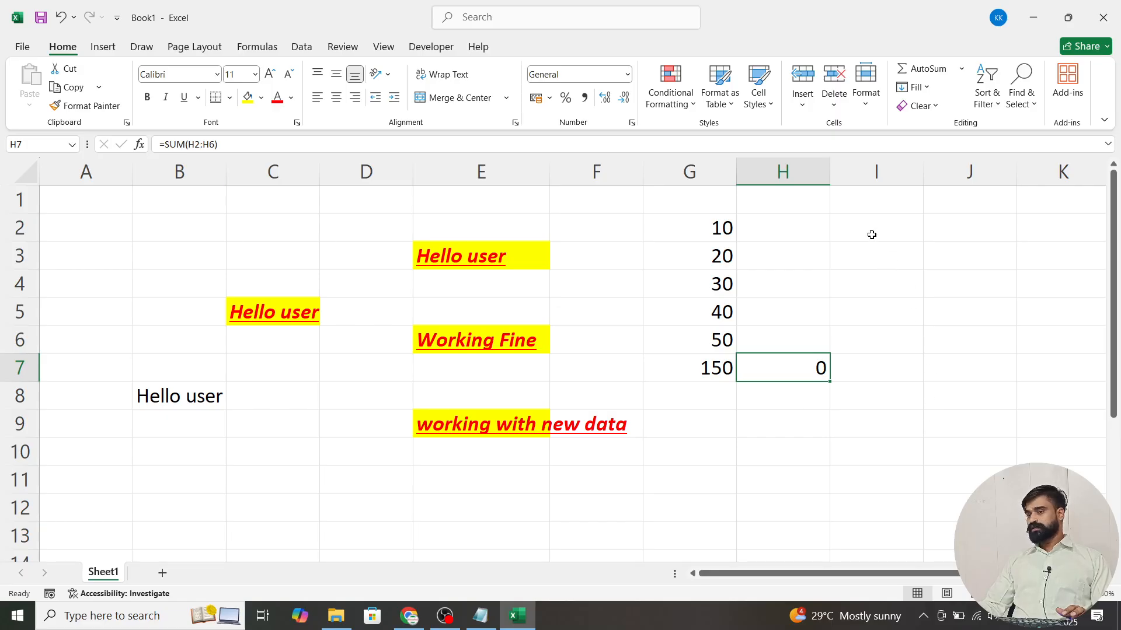
Enter the numbers 100, 200, 200, 300 and 500 down column H in cells H2 to H6.
click(783, 239)
double_click(785, 239)
text(100)
key(Return)
text(200)
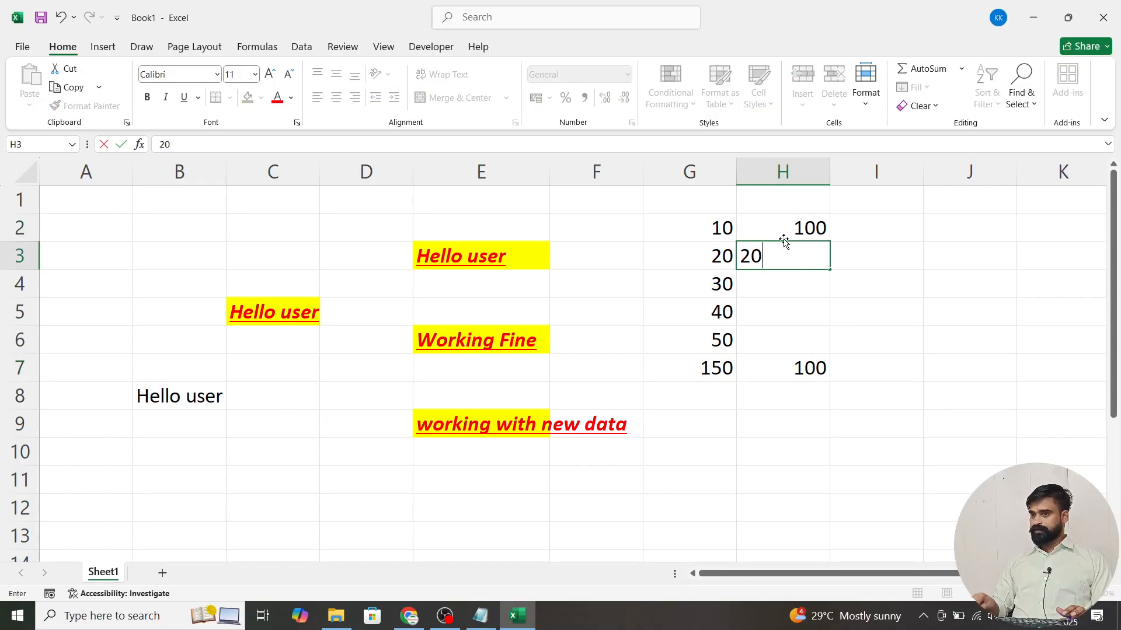
key(Return)
text(200)
key(Return)
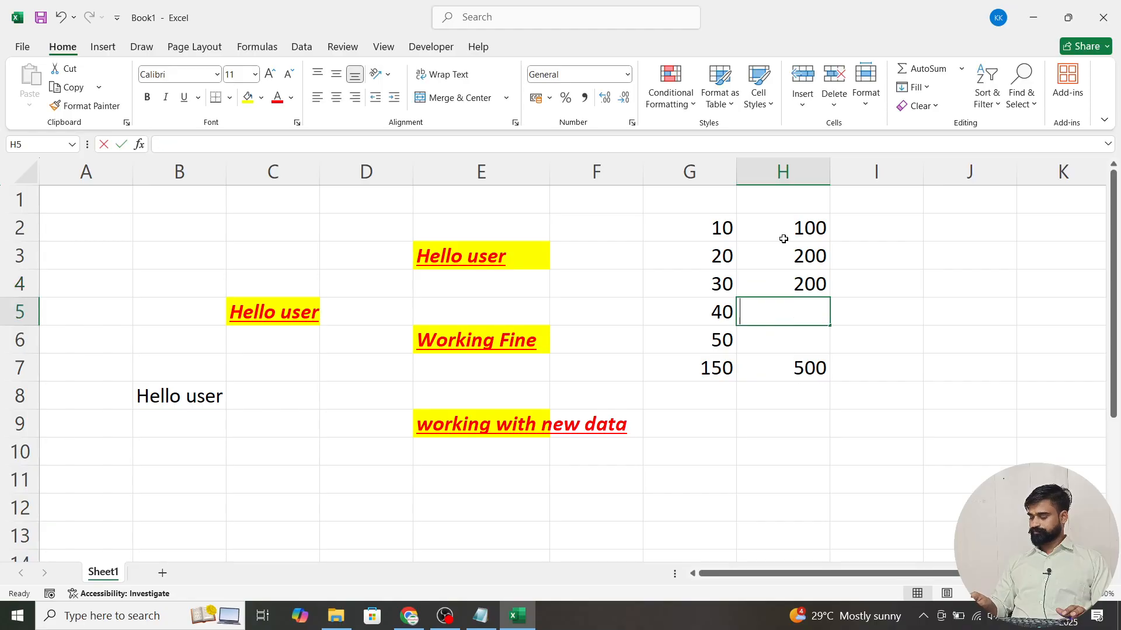
text(300)
key(Return)
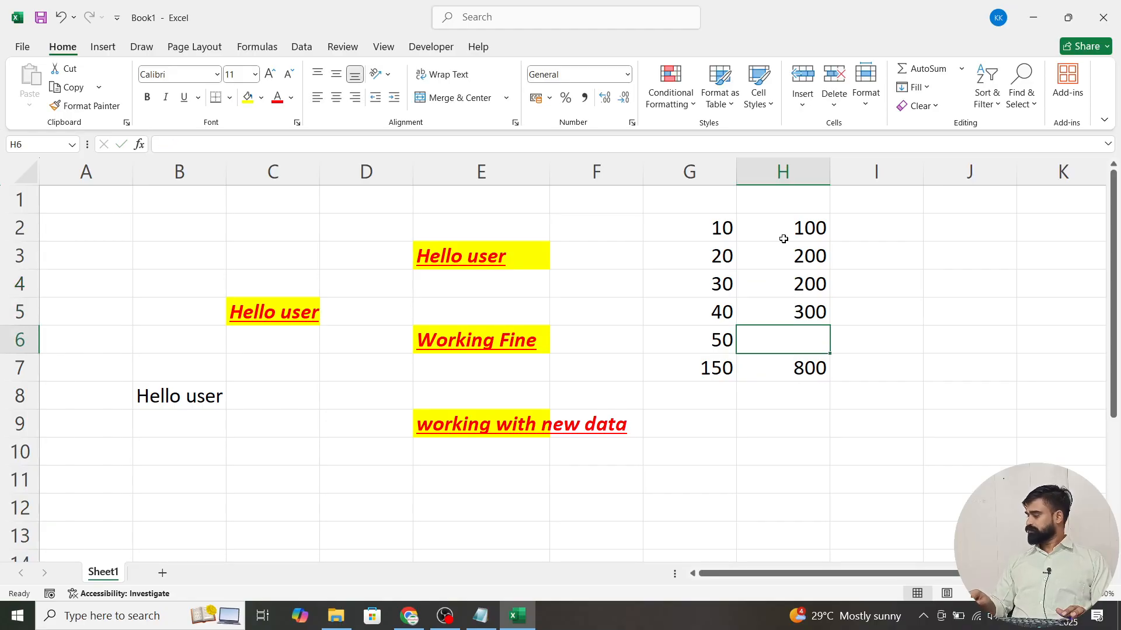
text(500)
key(Return)
Copy the G7 total again, paste it over cell H7 and end the copy.
key(Left)
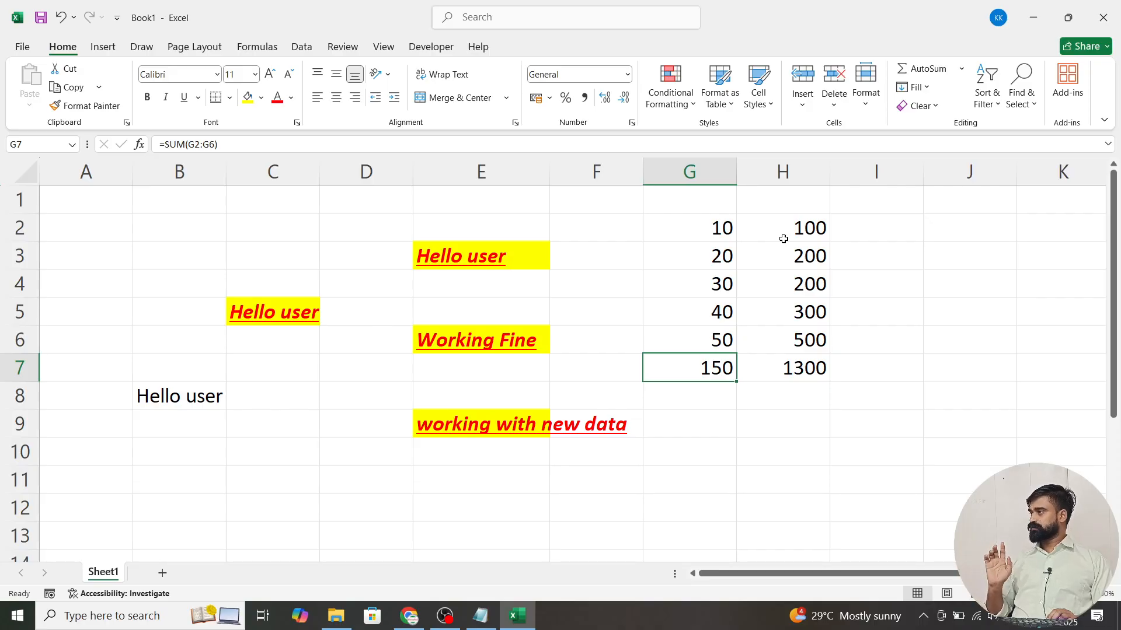
key(ctrl+c)
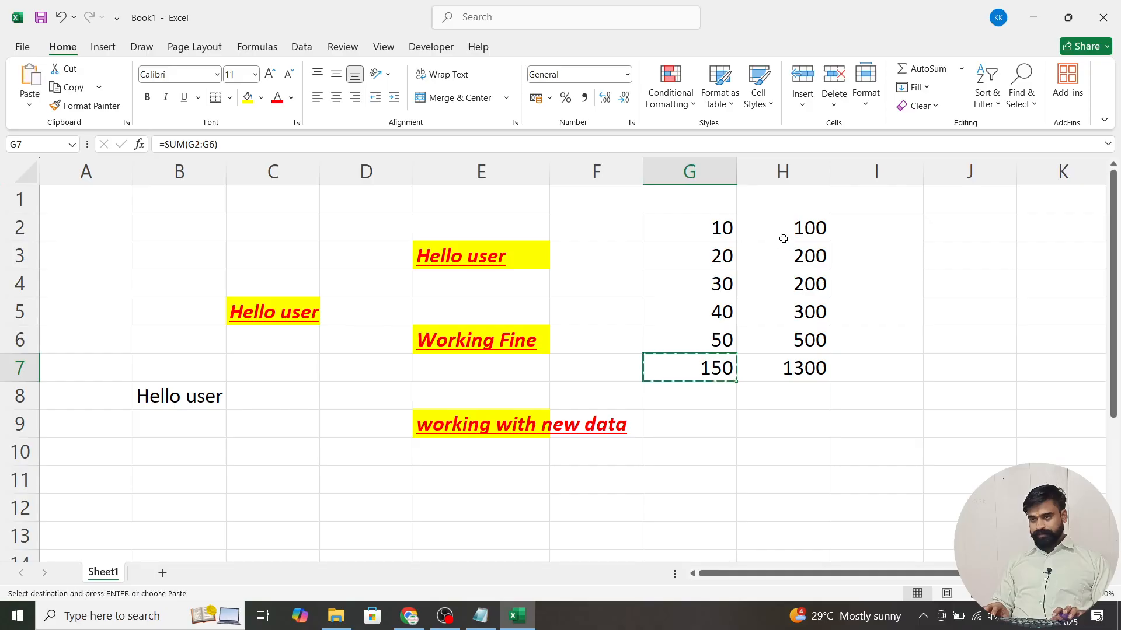
key(Right)
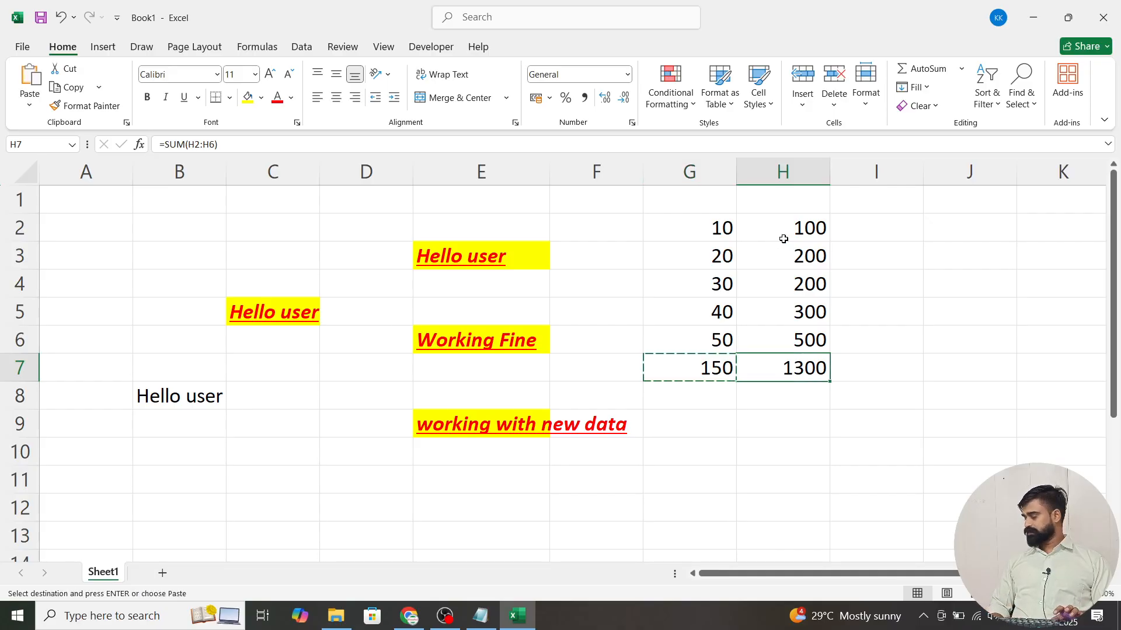
key(ctrl+v)
key(Left)
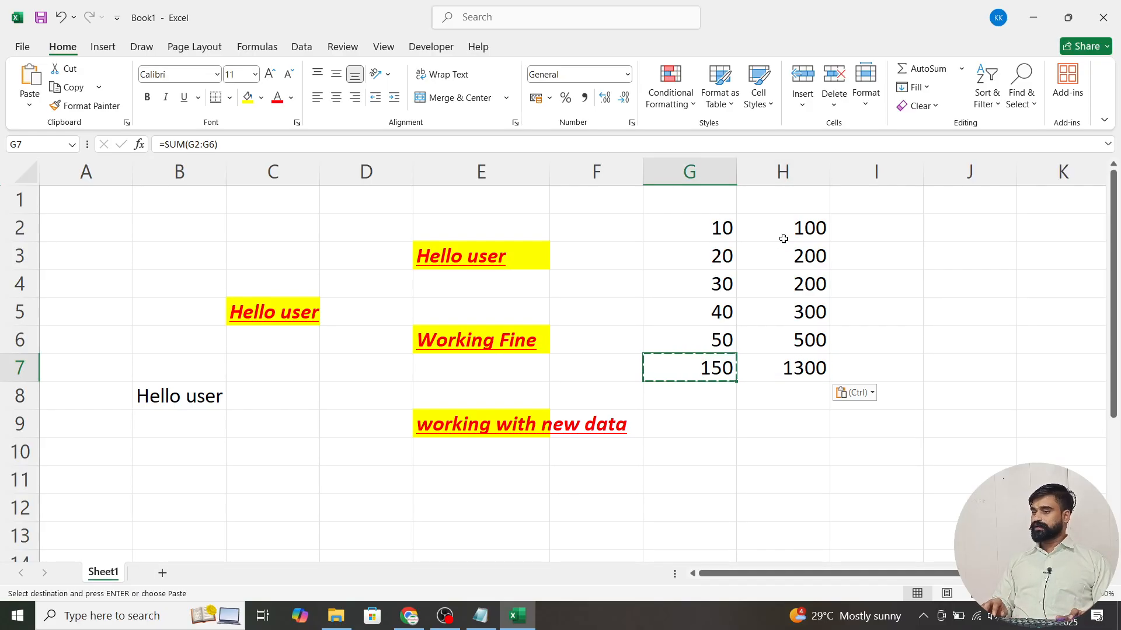
key(Escape)
Examine the cell references in the sum formulas of G7 and H7 by switching between the two cells.
key(Left)
key(Right)
key(Right)
key(Right)
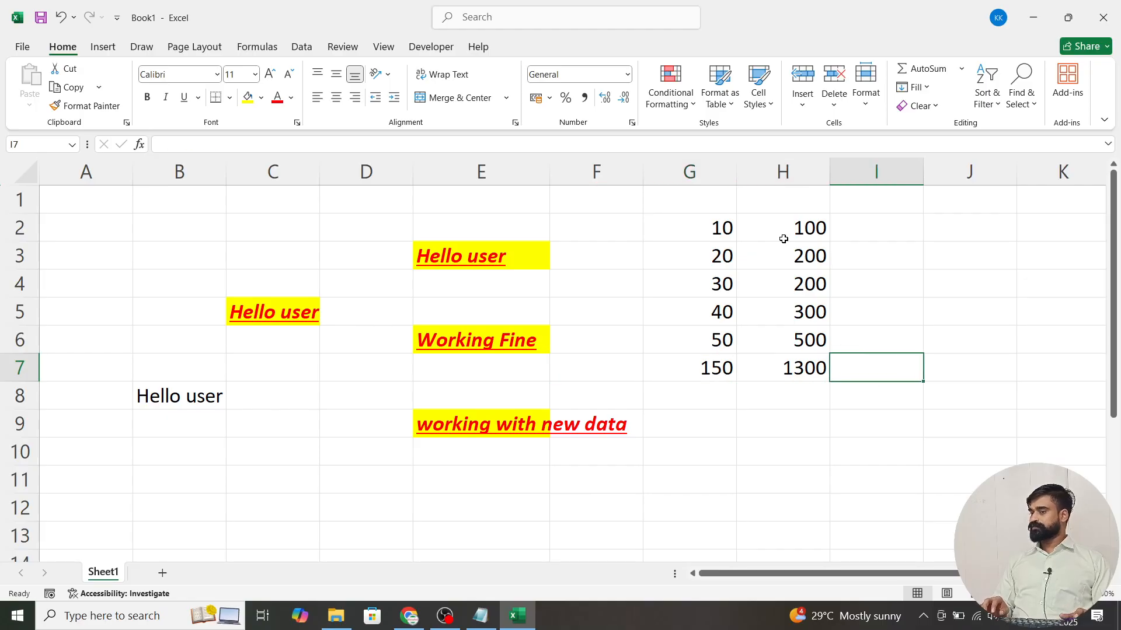
key(Left)
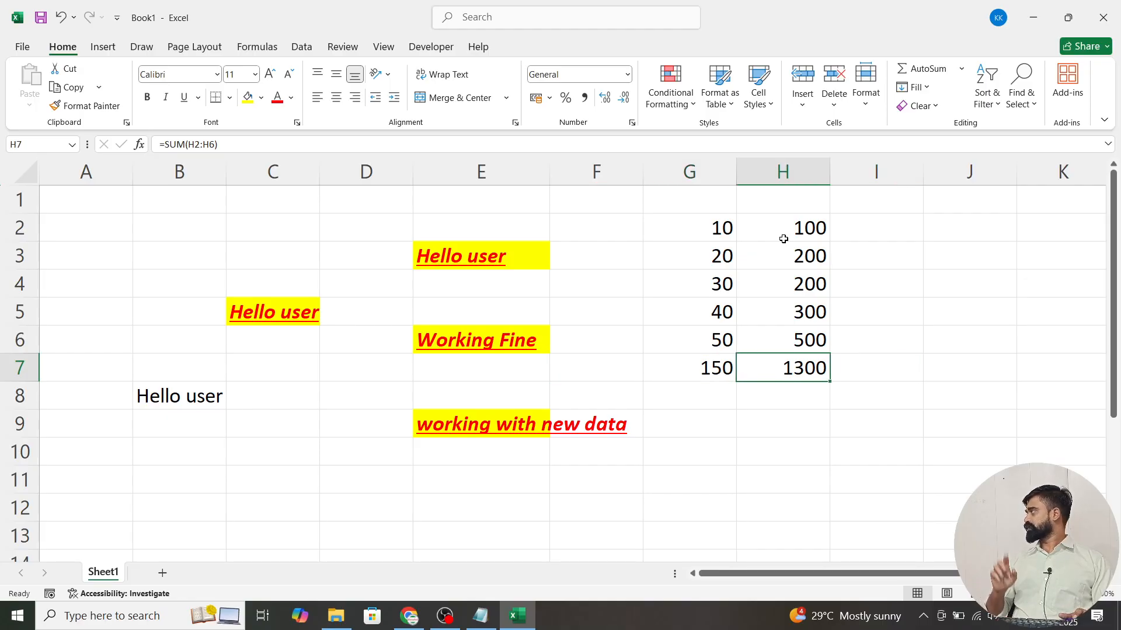
key(Left)
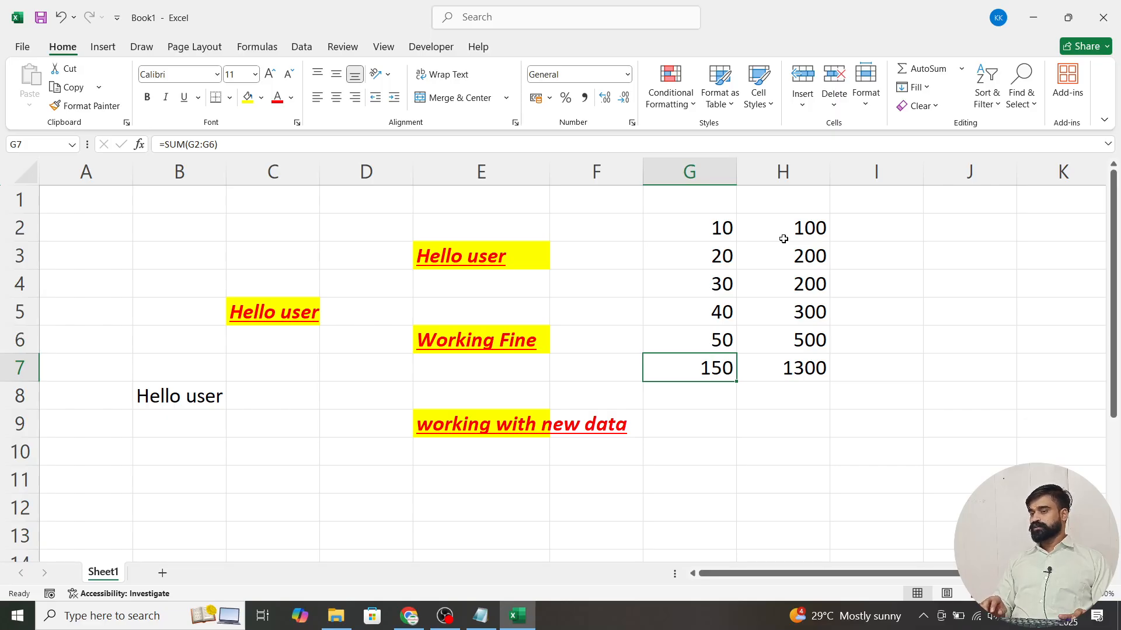
key(Right)
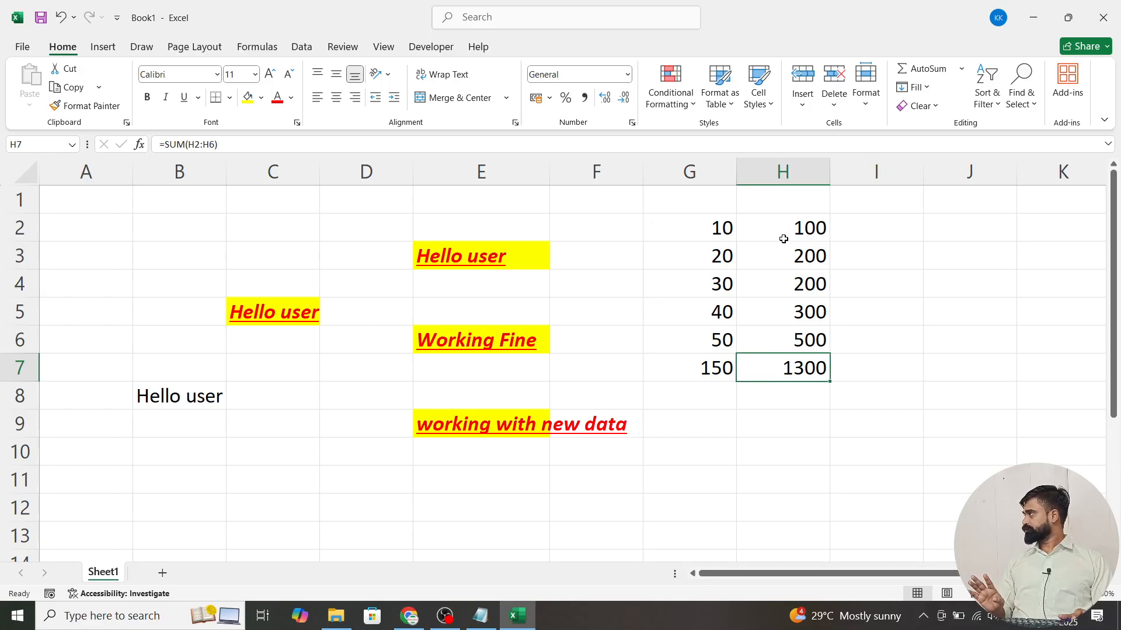
key(Left)
key(Right)
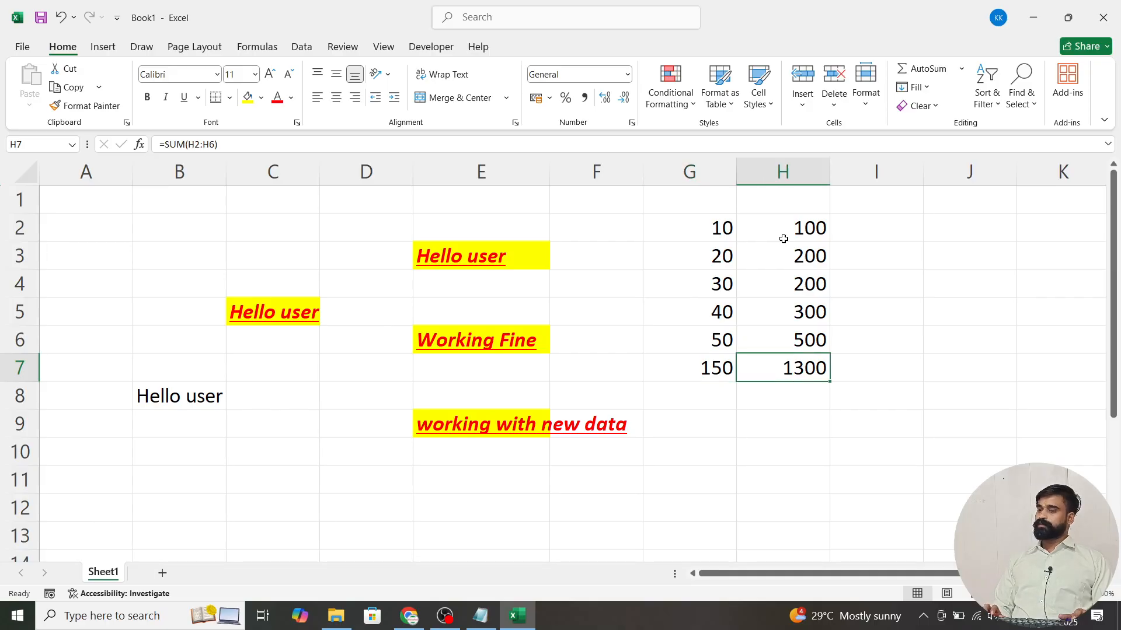
Try pasting the sum formula from G7 into cell H9, and undo the paste.
key(Left)
key(ctrl+c)
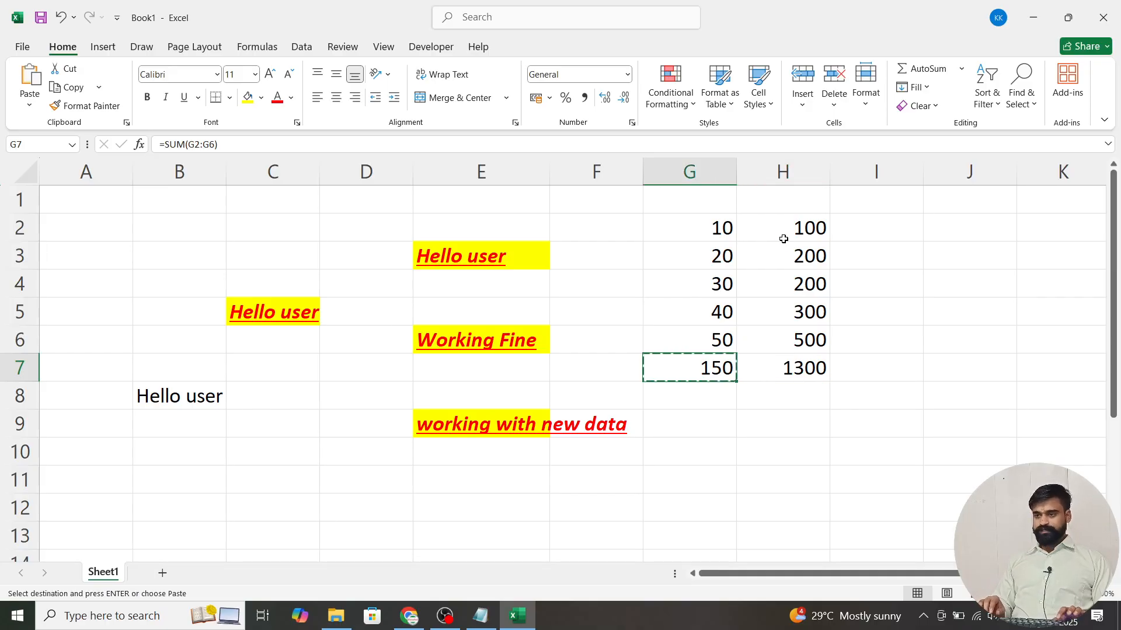
key(Down)
key(Down)
key(Right)
key(ctrl+v)
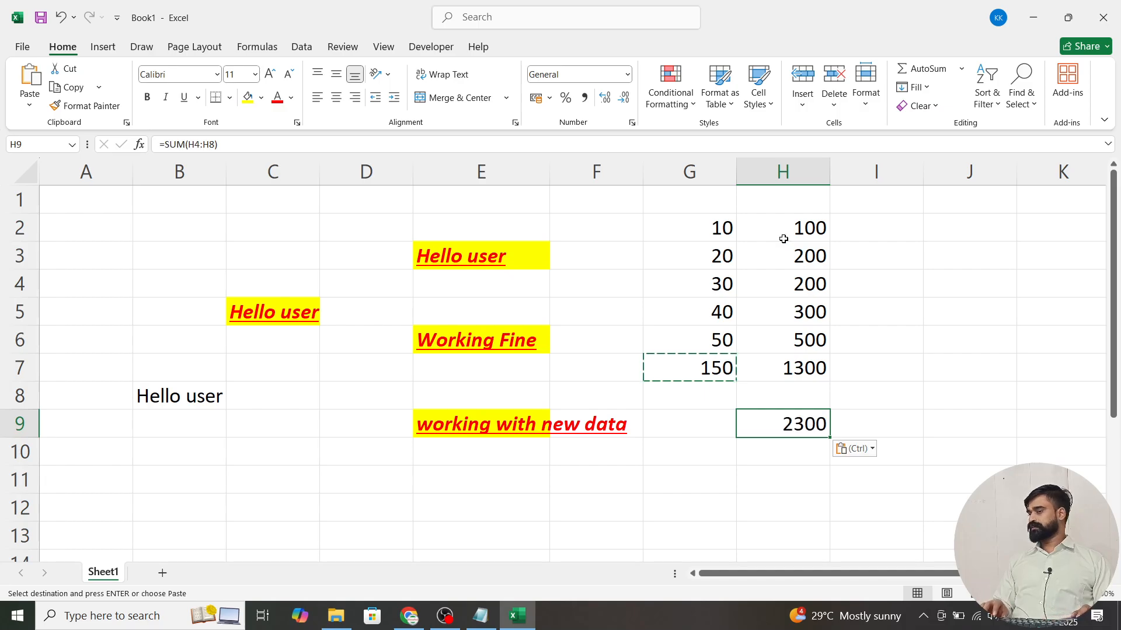
key(ctrl+z)
key(Left)
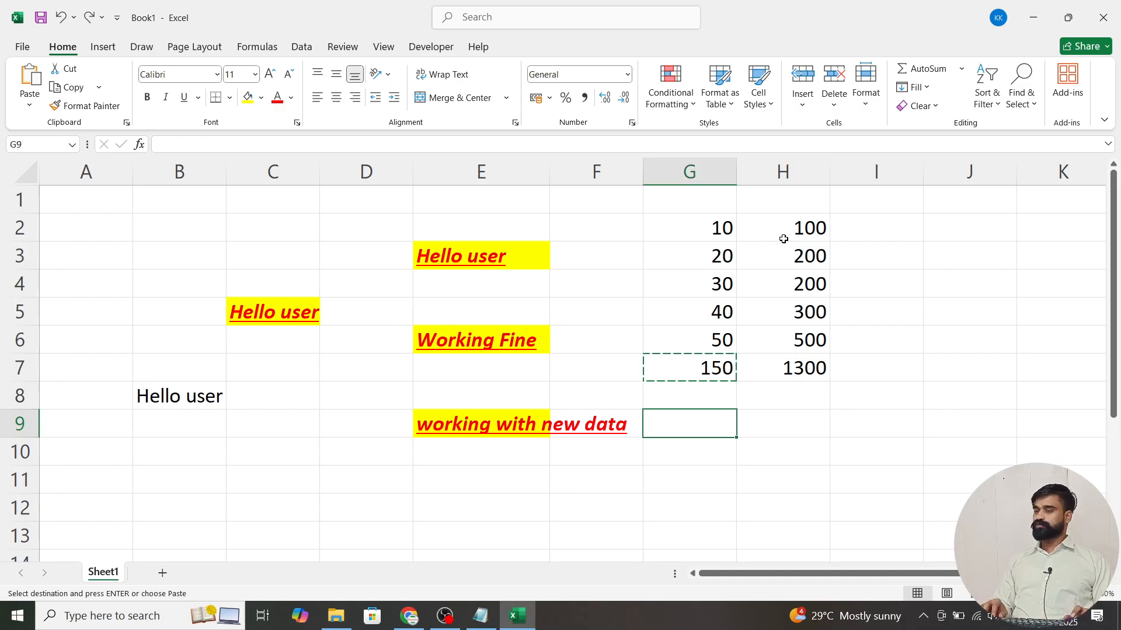
Try an ordinary paste of the G7 sum formula into cell D9, undo it and end the copy.
key(Up)
key(Up)
key(Left)
key(Left)
key(Left)
key(Left)
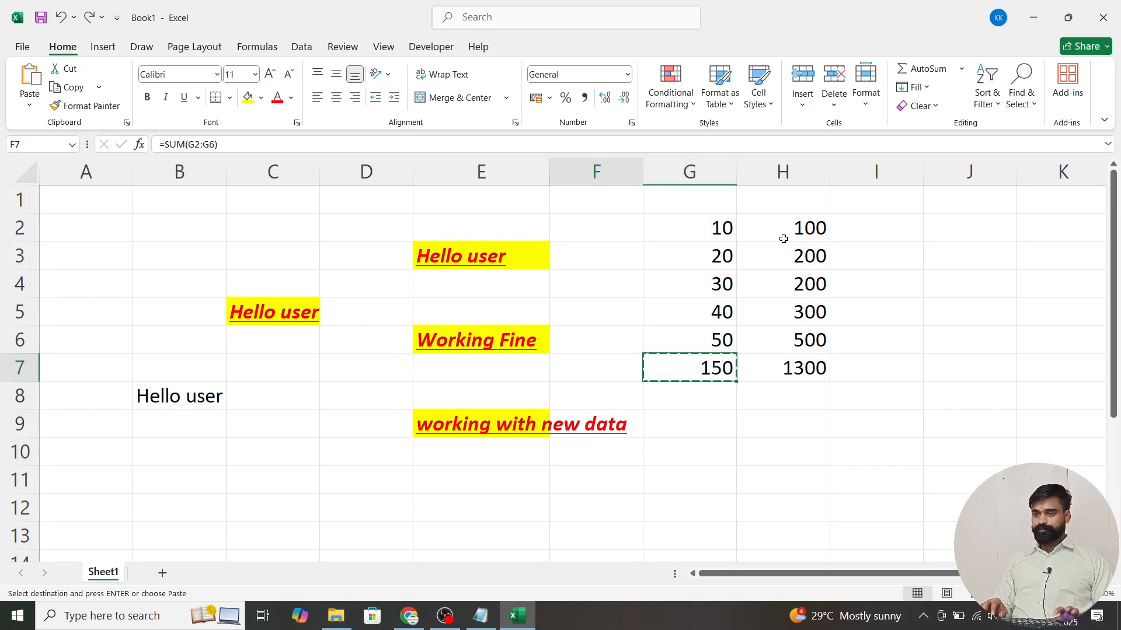
key(Down)
key(Right)
key(Down)
key(ctrl+v)
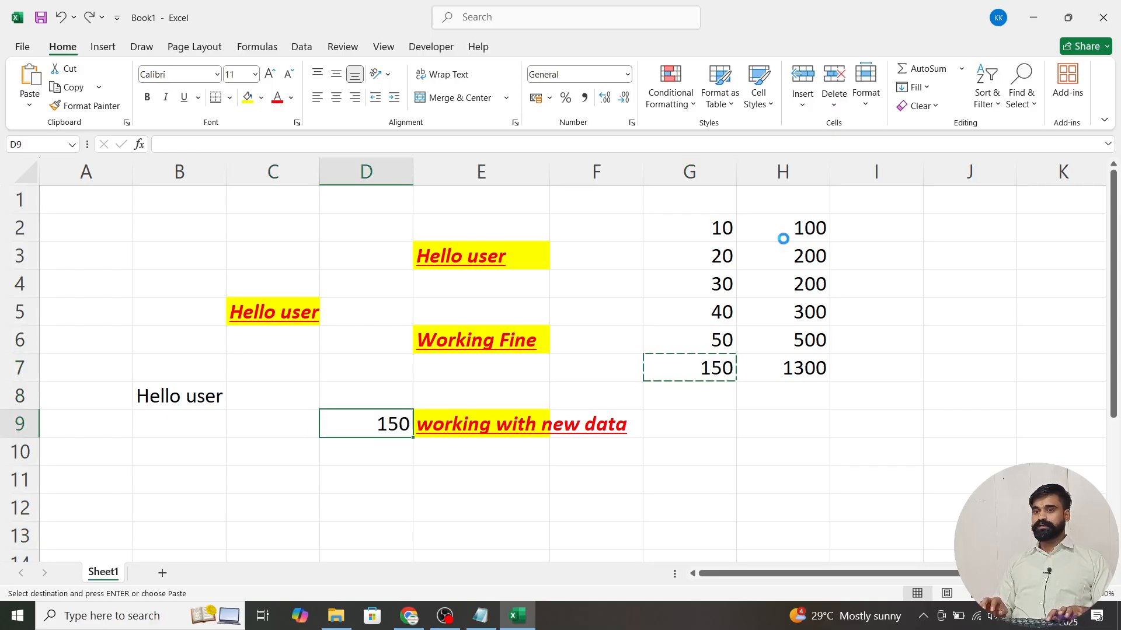
key(ctrl+z)
key(Up)
key(Up)
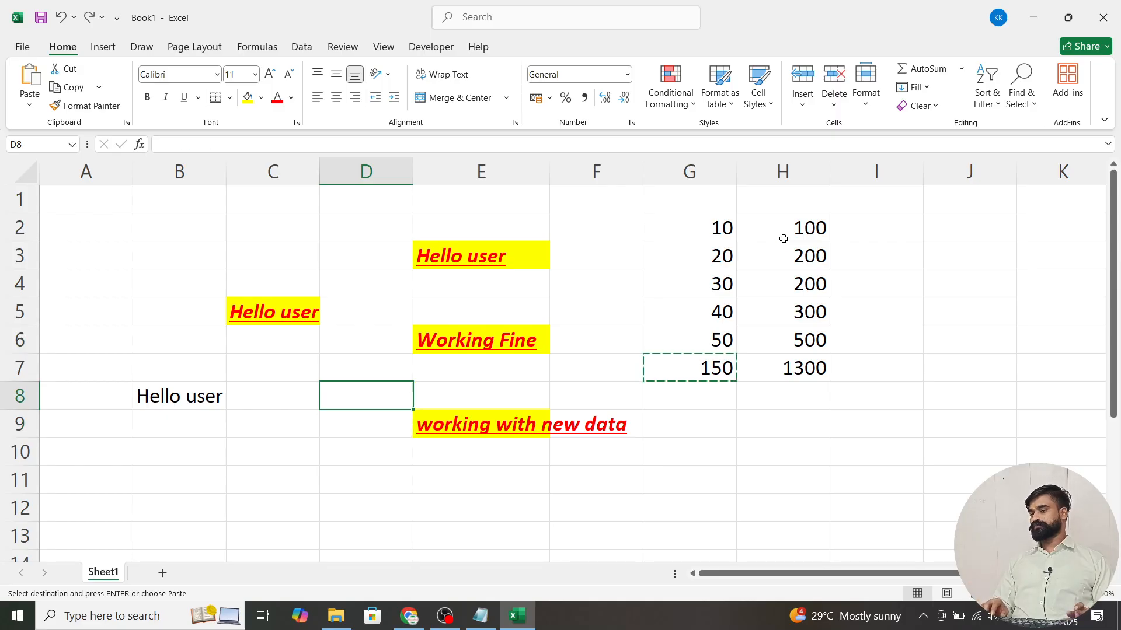
key(Right)
key(Right)
key(Right)
key(Escape)
Copy the total in G7 and paste only its value into cell D9 with Paste Special.
key(Left)
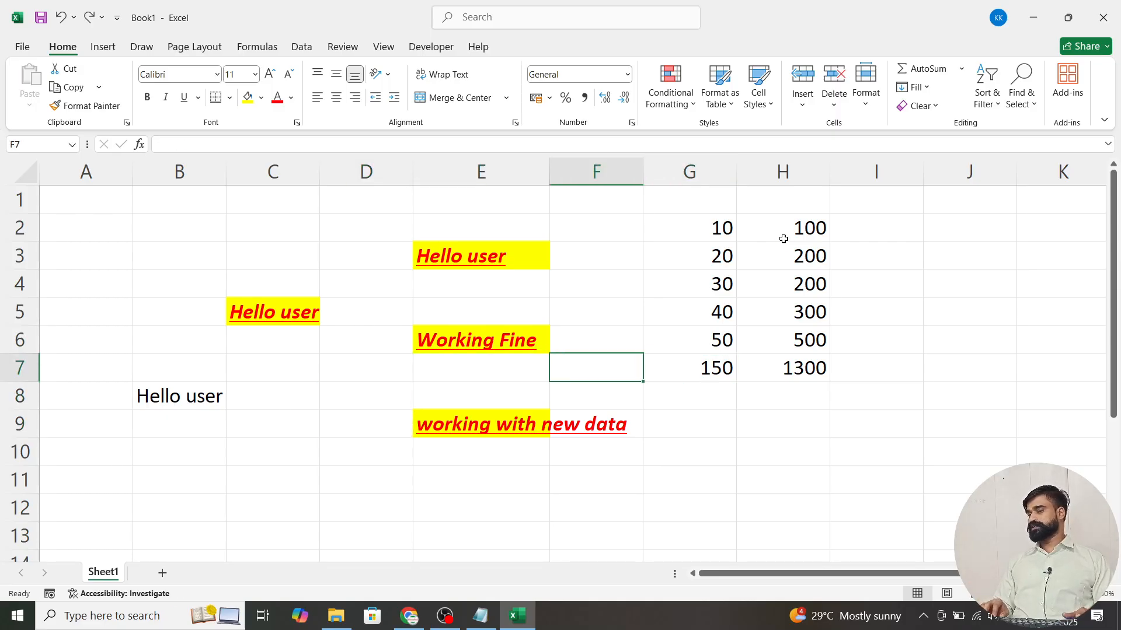
key(Right)
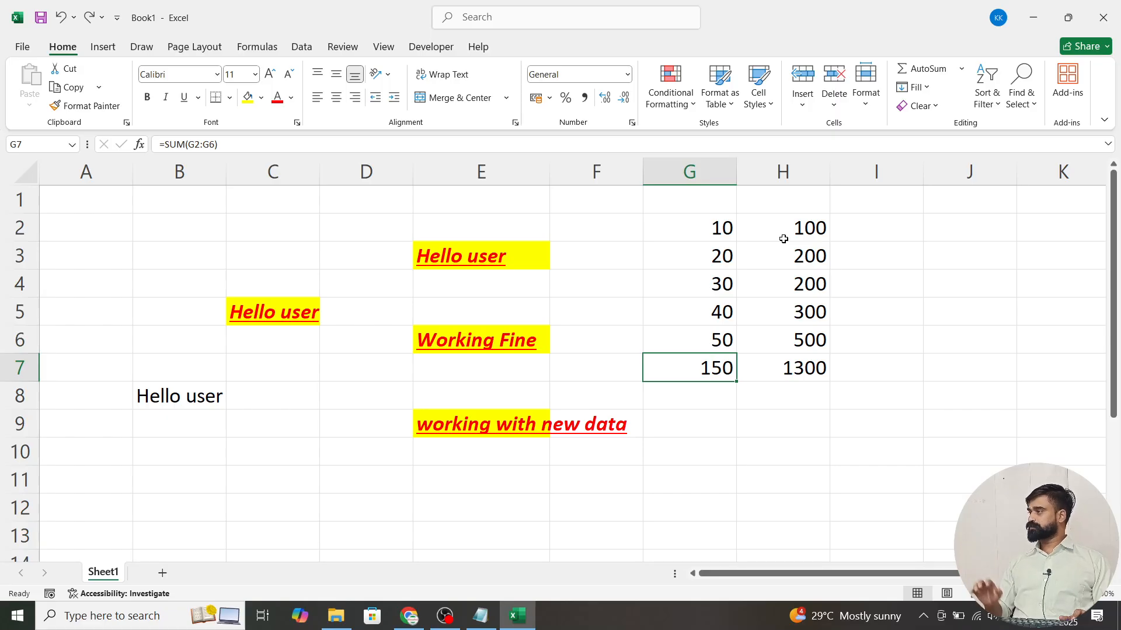
key(ctrl+c)
key(Left)
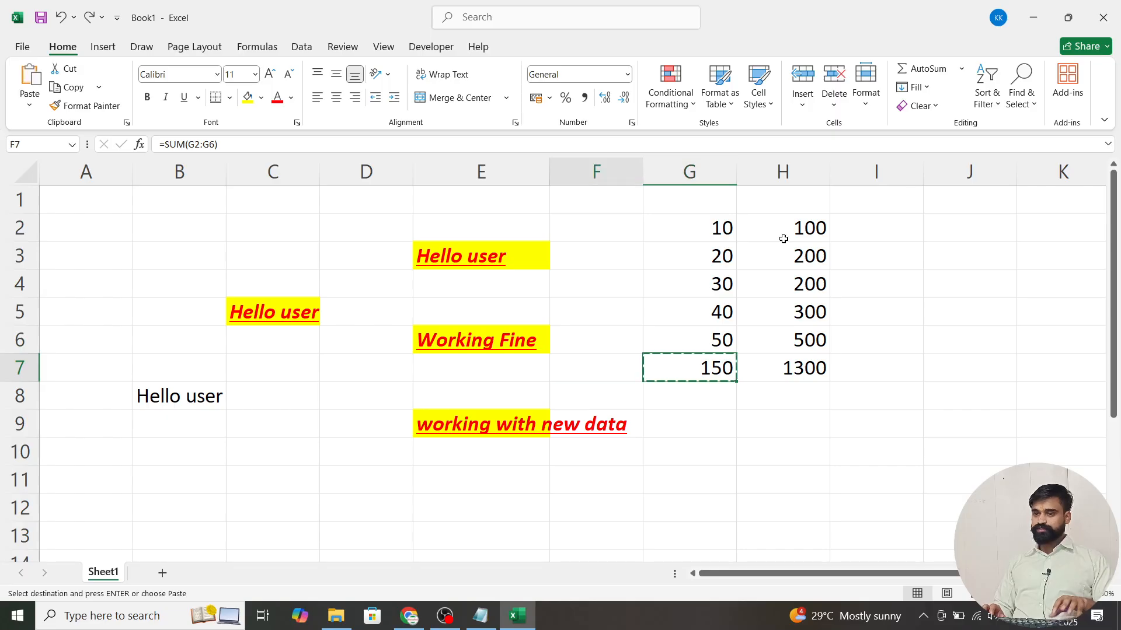
key(Left)
key(Left)
key(Left)
key(Down)
key(Down)
key(Down)
key(Right)
key(Up)
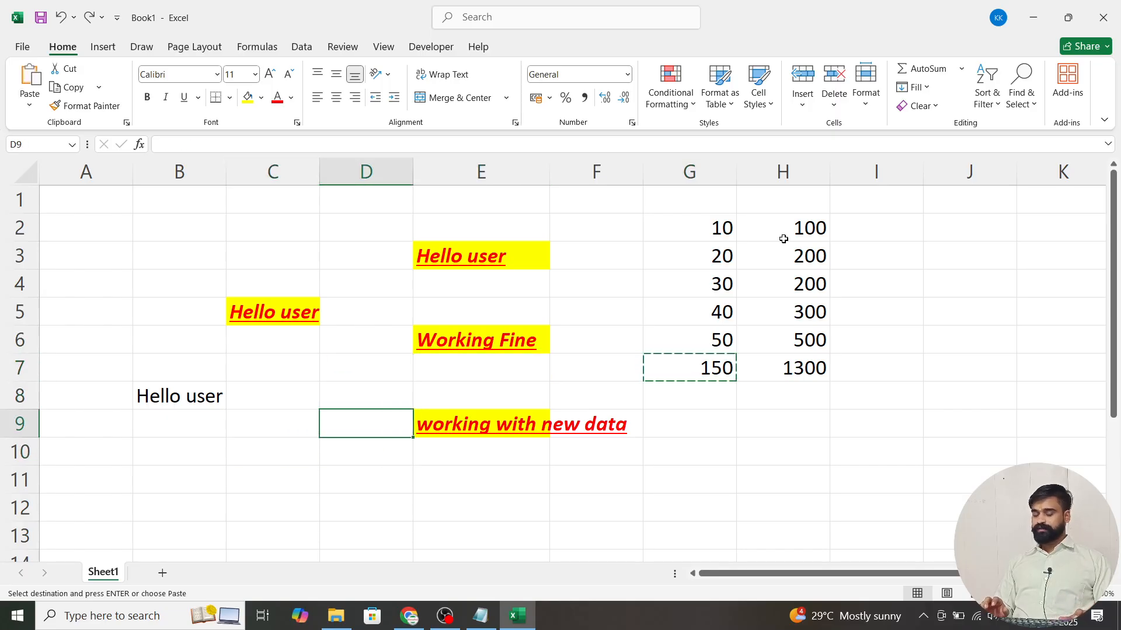
key(ctrl+alt+v)
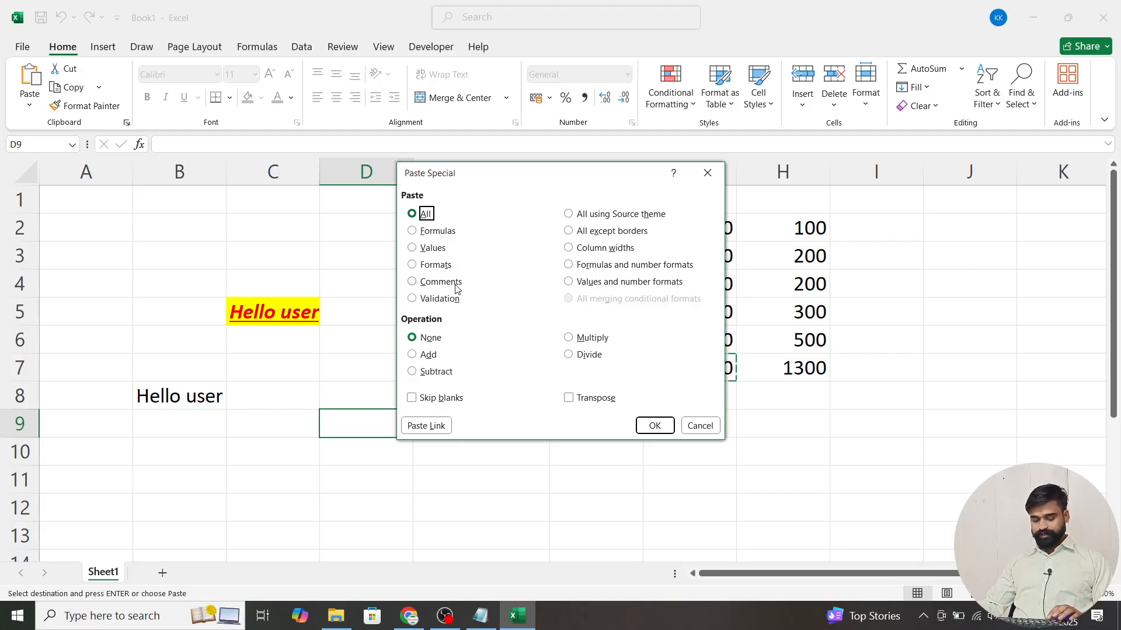
key(v)
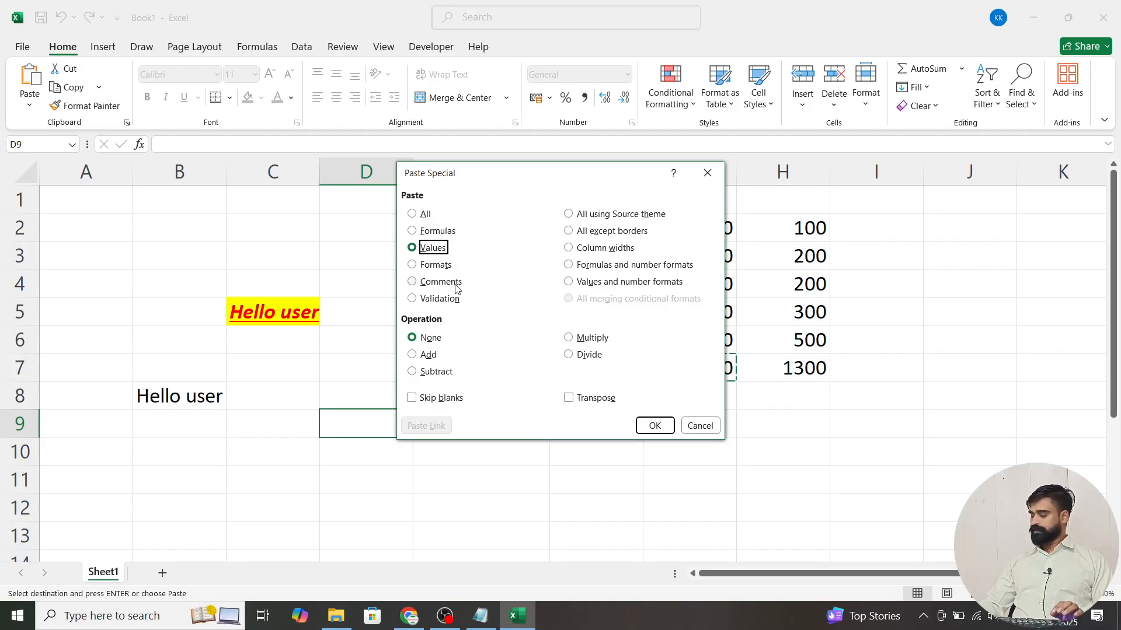
key(Return)
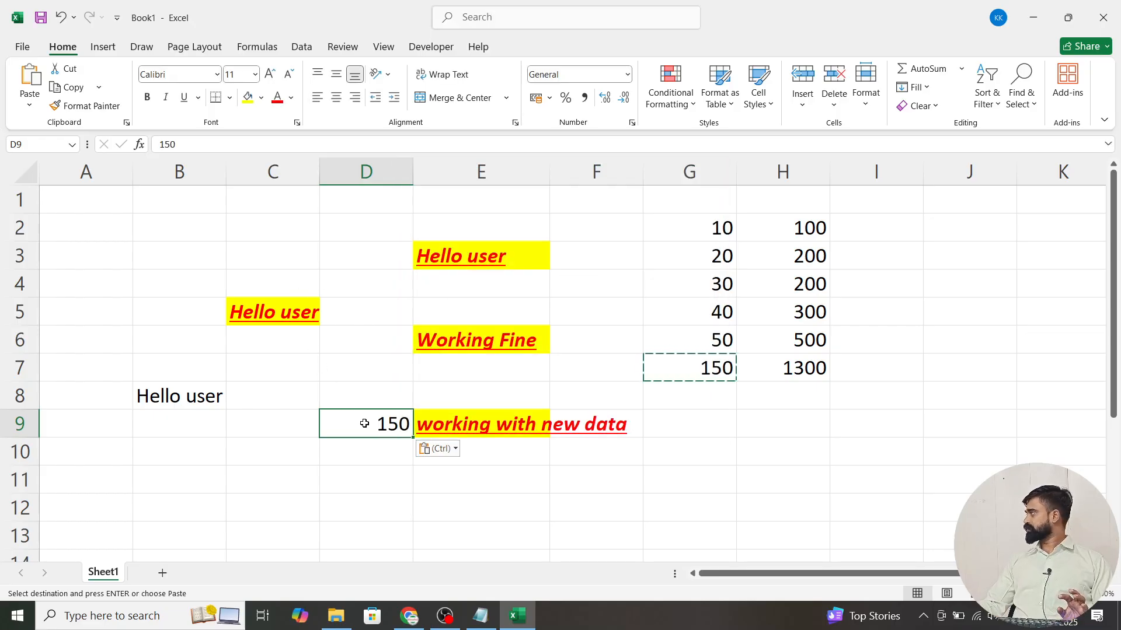
Copy the H7 total, try an ordinary paste into cell J8, and undo the paste.
click(797, 367)
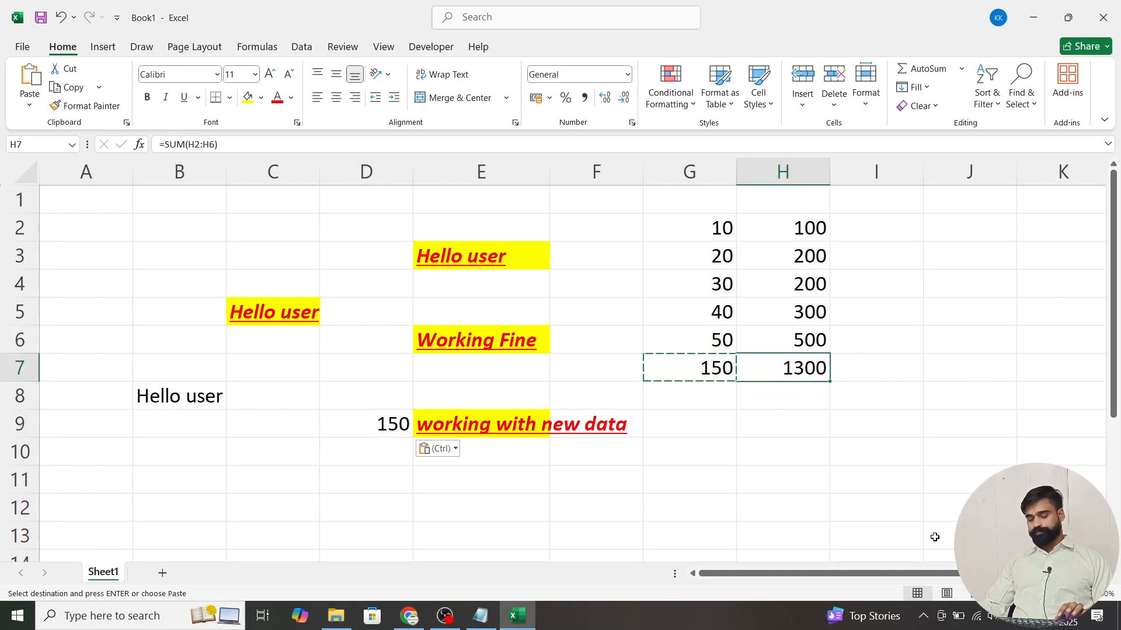
key(ctrl+c)
click(953, 401)
key(ctrl+v)
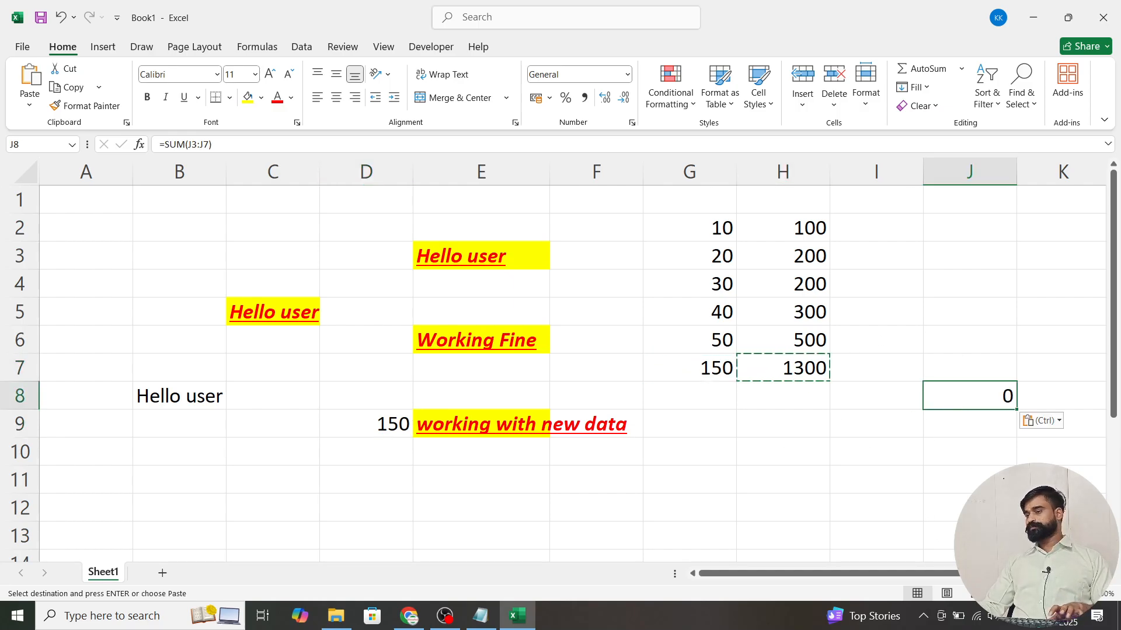
key(ctrl+z)
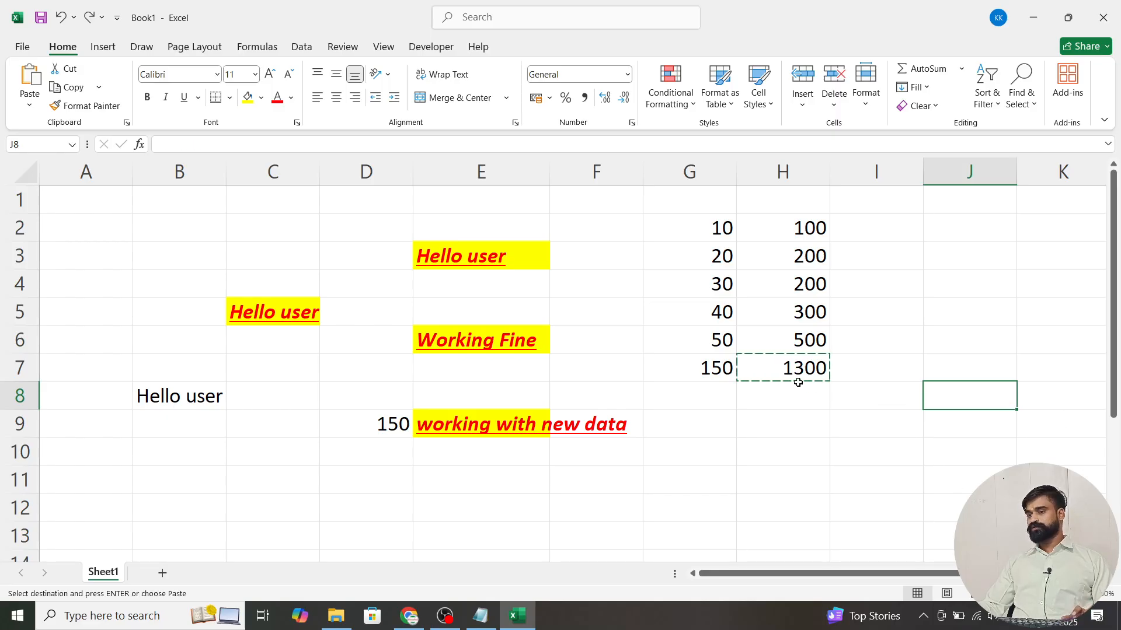
Paste only the value of the copied H7 total into J8 and compare the contents of both cells.
click(819, 373)
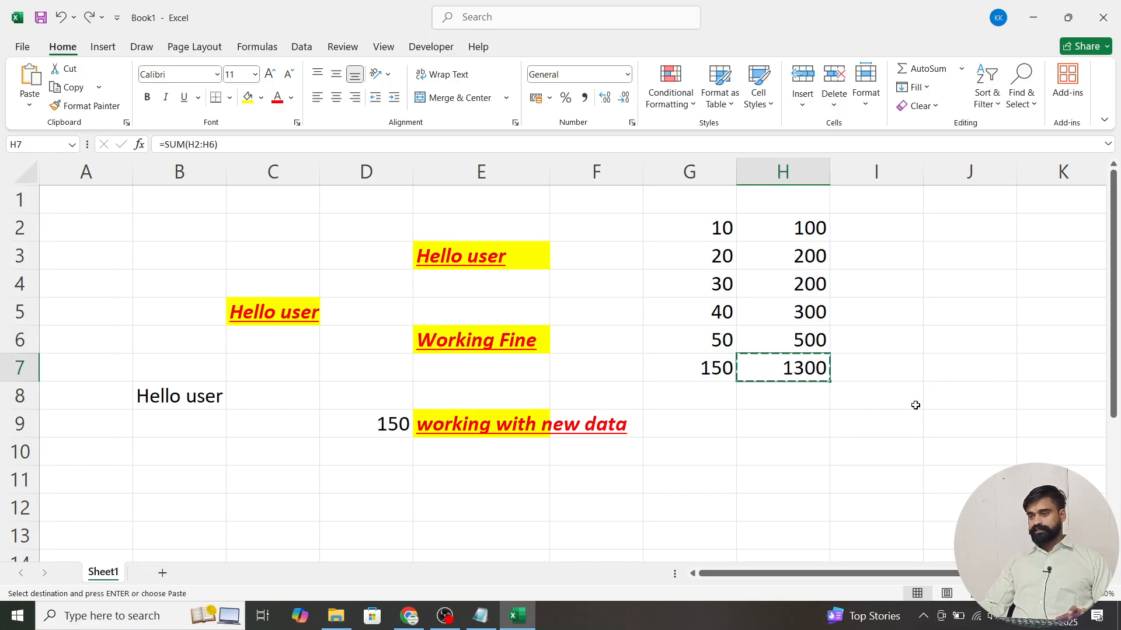
click(963, 397)
key(ctrl+alt+v)
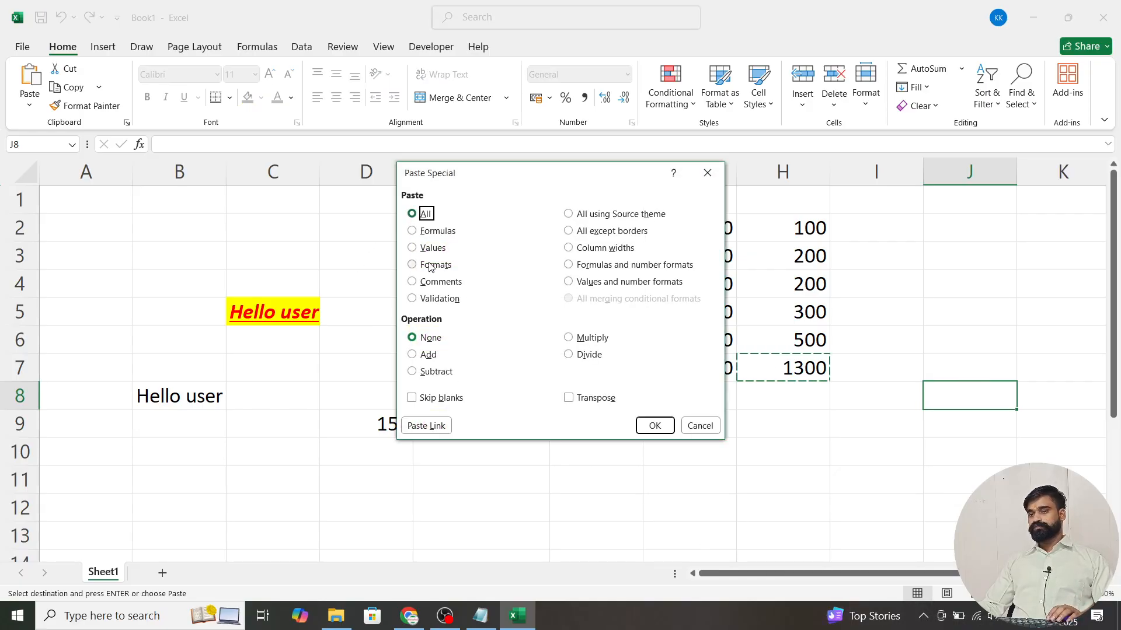
key(v)
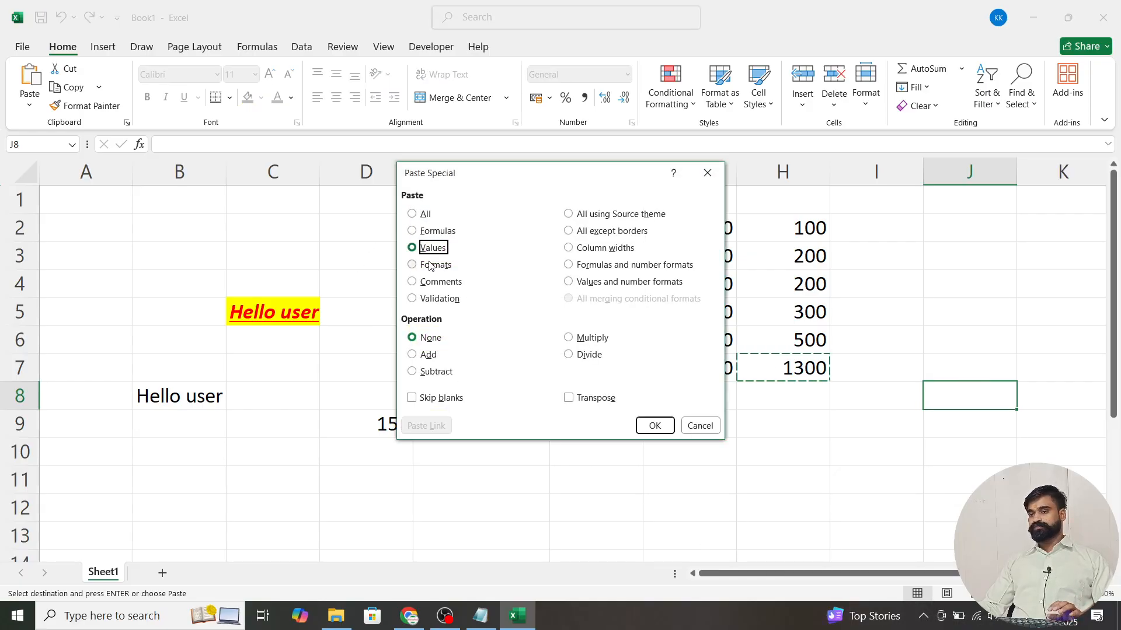
click(655, 426)
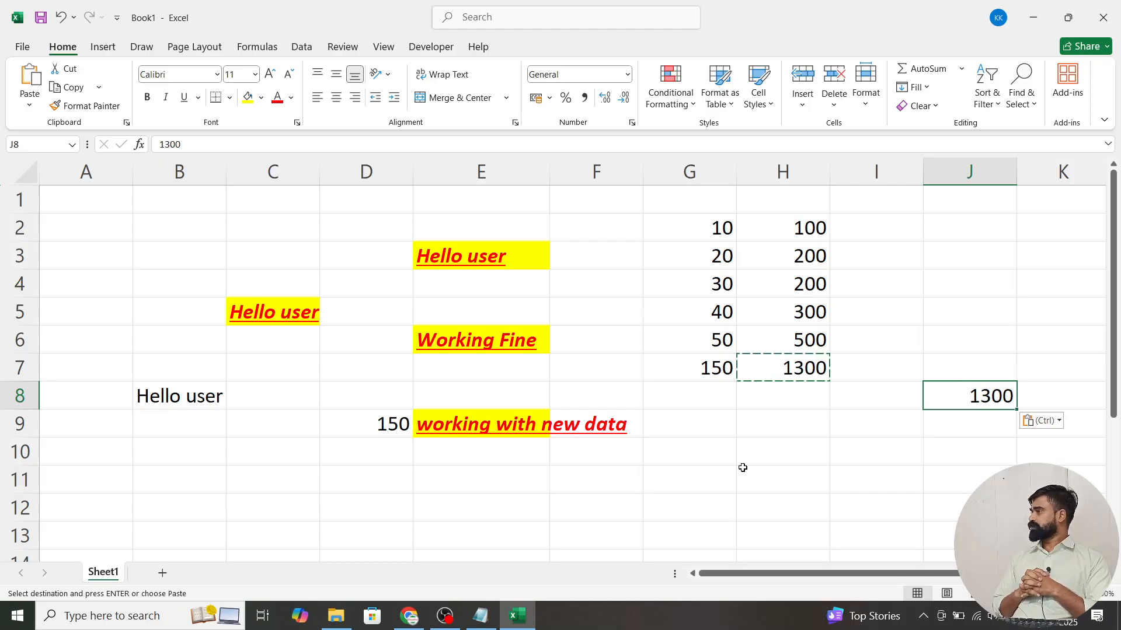
key(Escape)
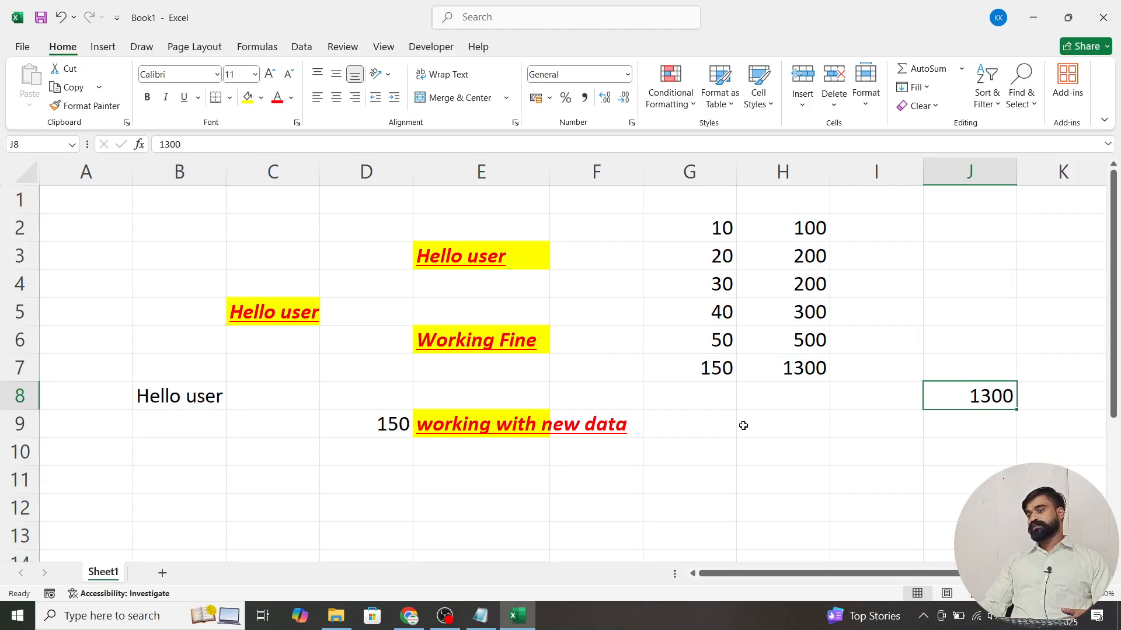
click(794, 368)
click(937, 404)
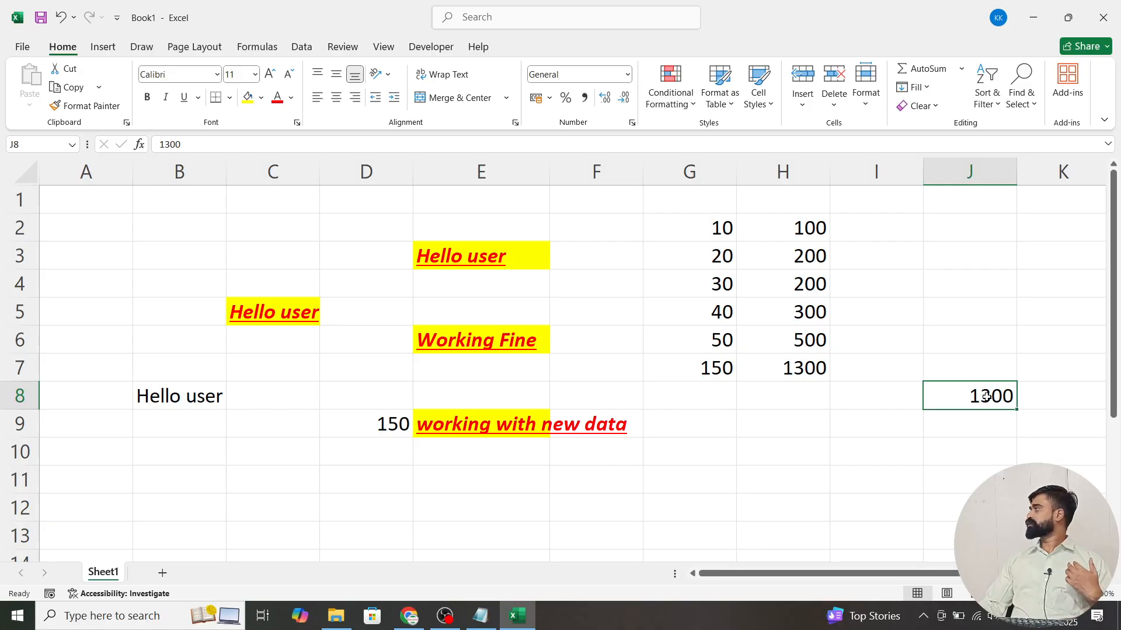
Enter the formula =RANDBETWEEN(1000,10000) in cell B12.
scroll(327, 471, down, 2)
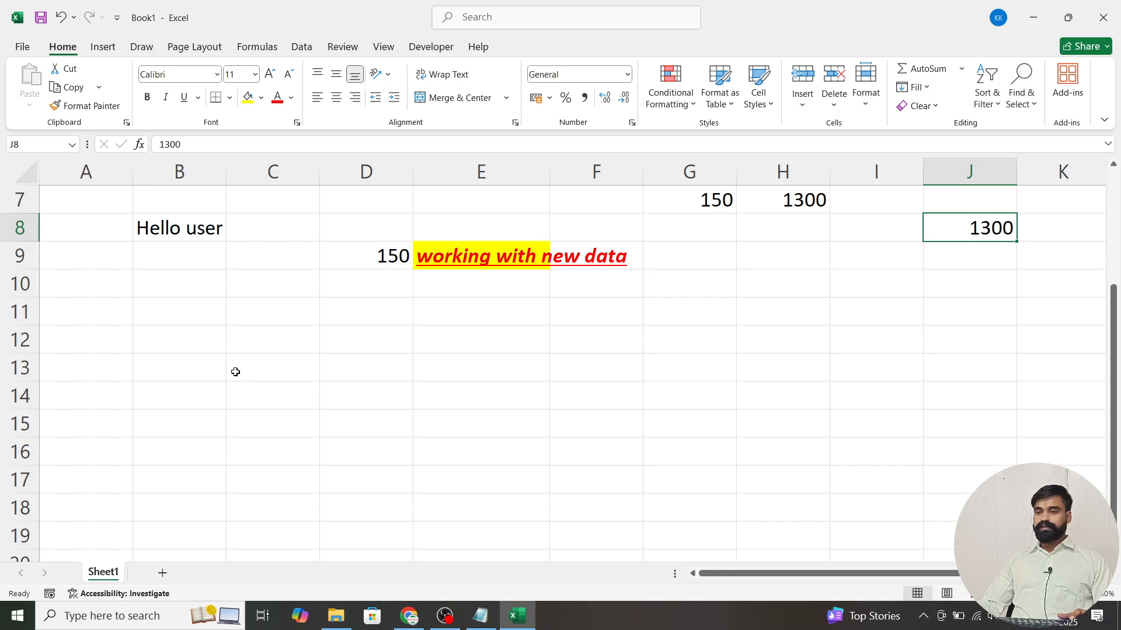
click(186, 329)
text(=ra)
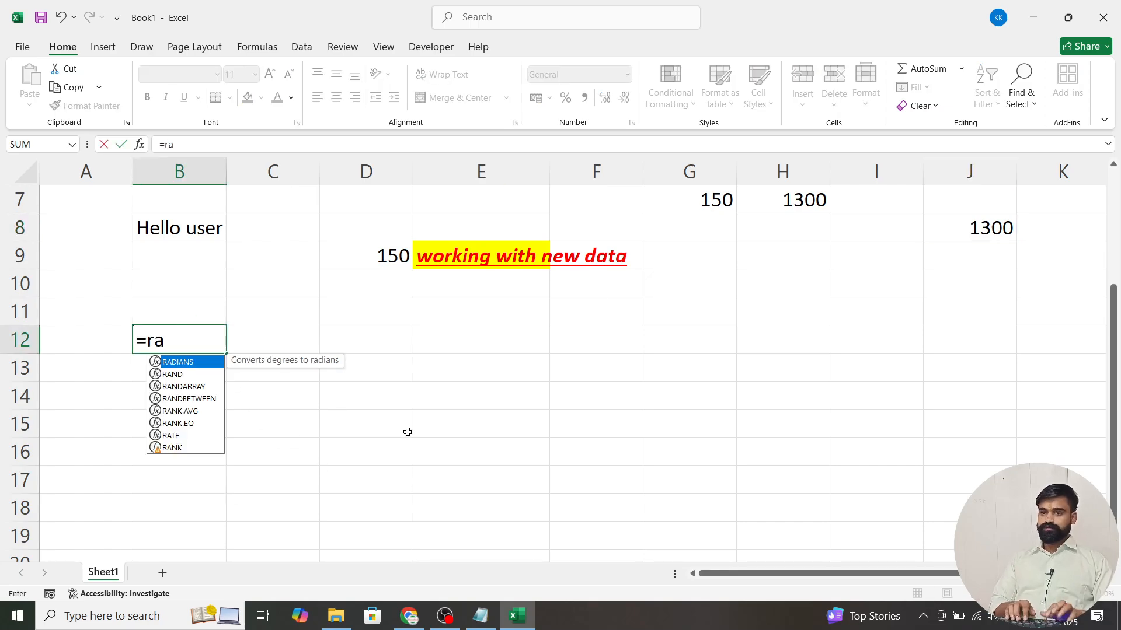
text(nb)
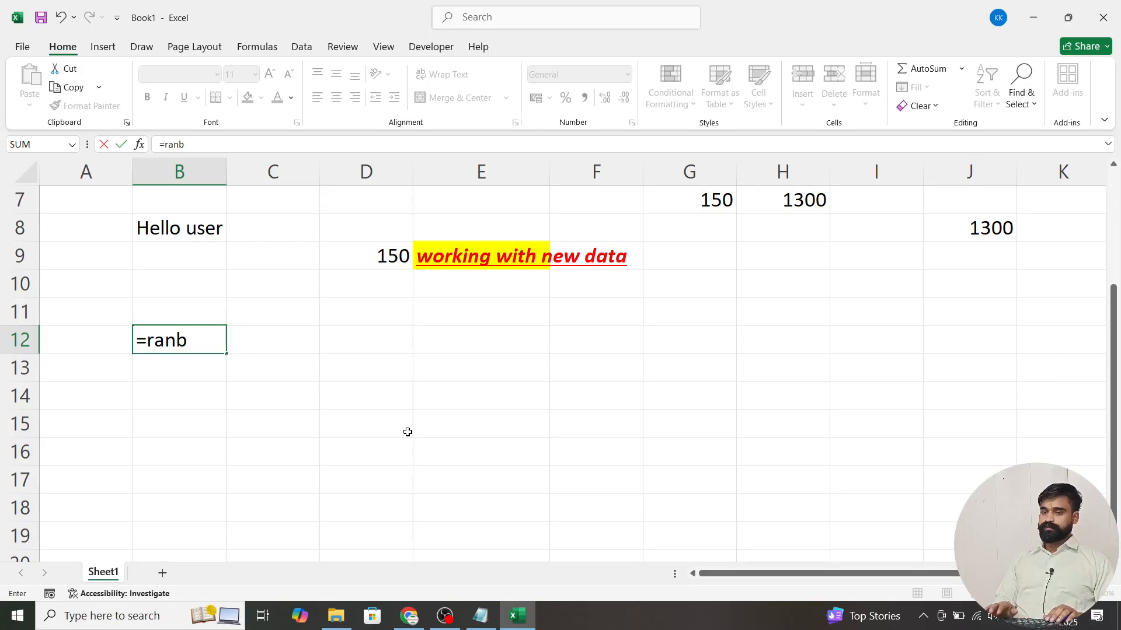
key(BackSpace)
key(BackSpace)
text(n)
key(Down)
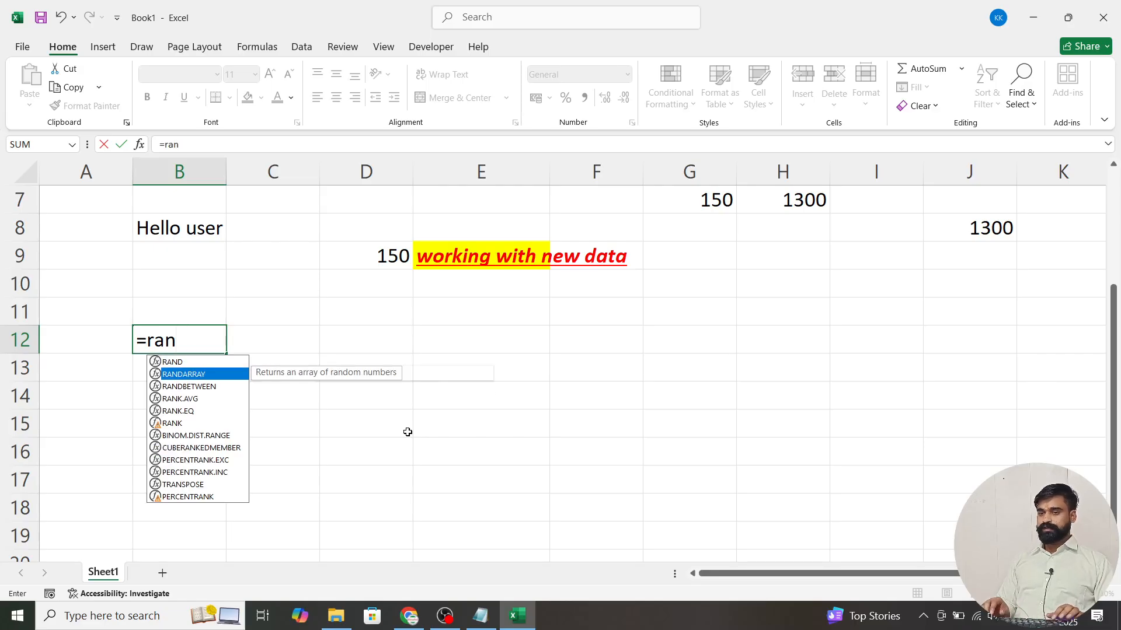
key(Down)
key(Tab)
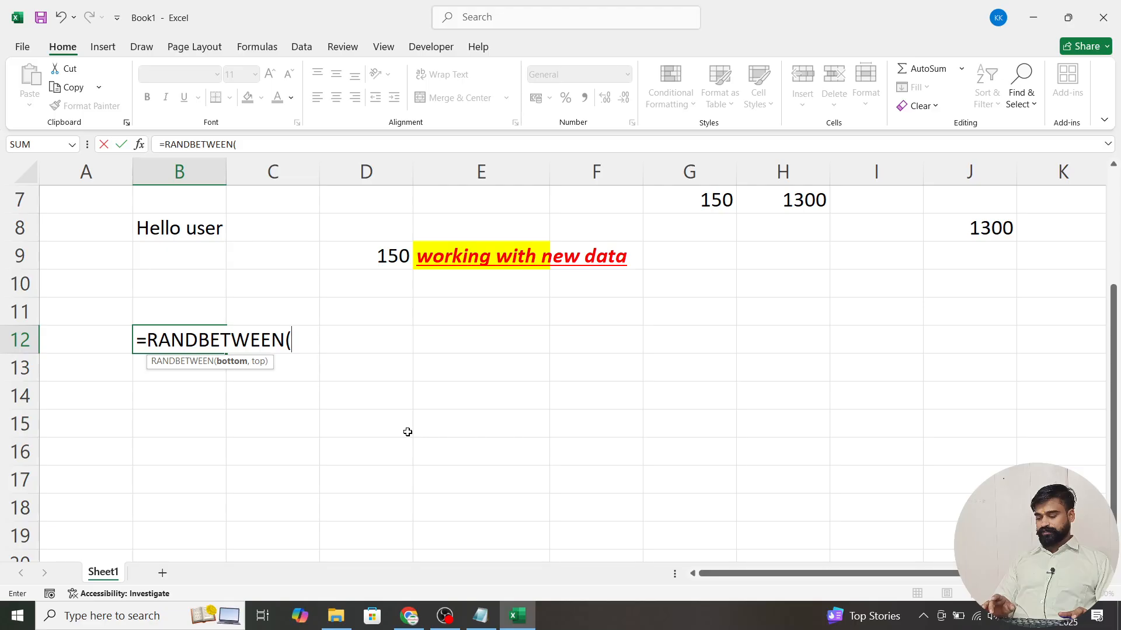
key(BackSpace)
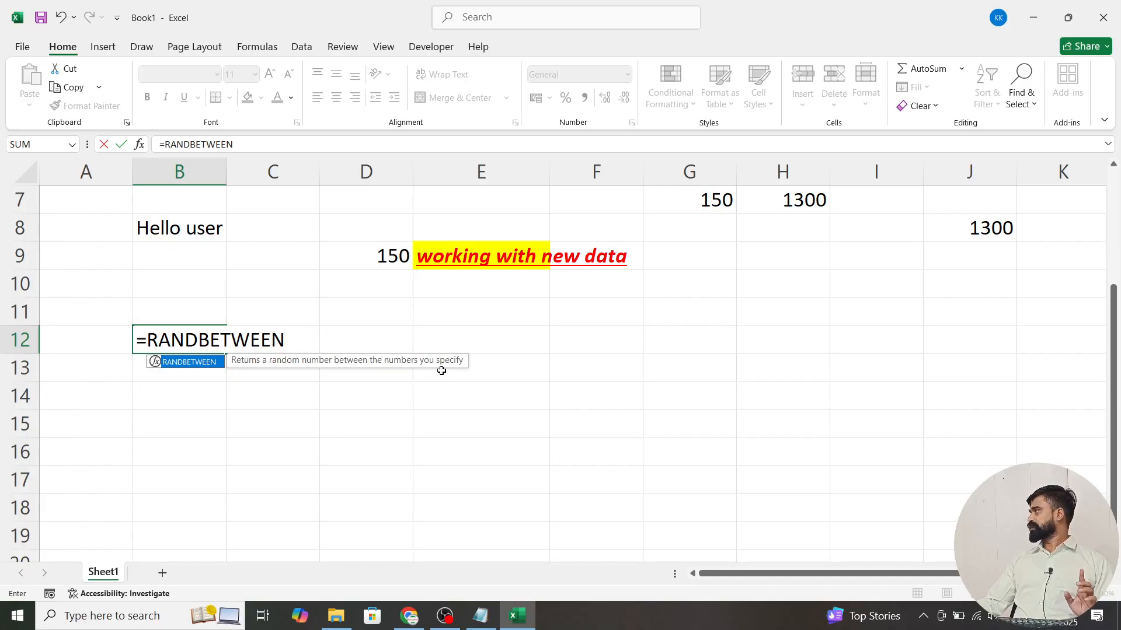
text(()
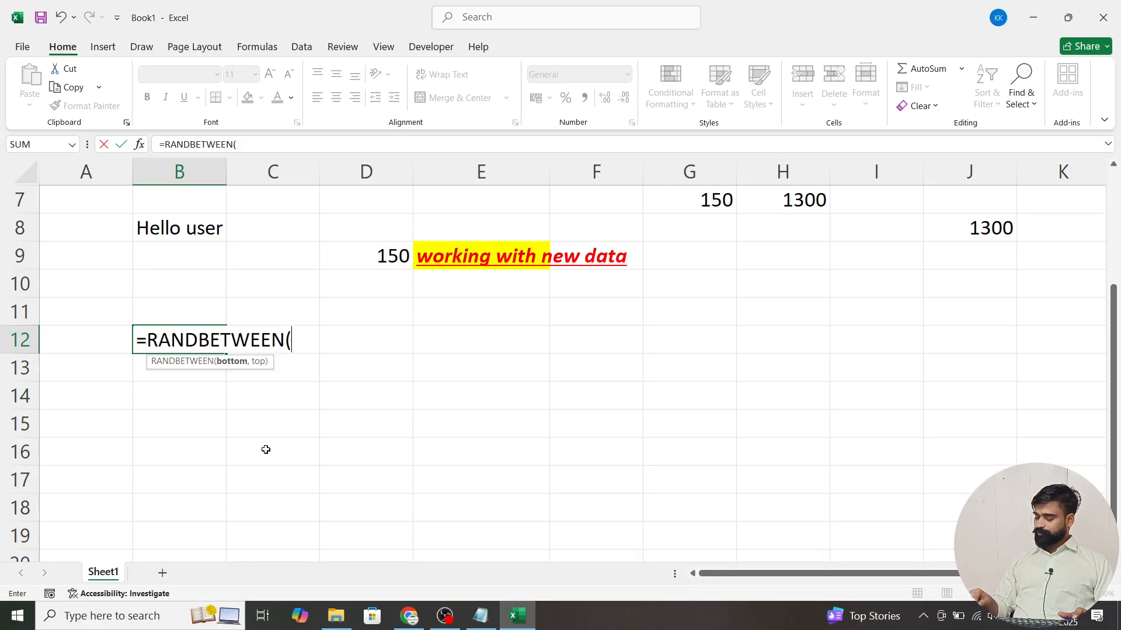
text(1000)
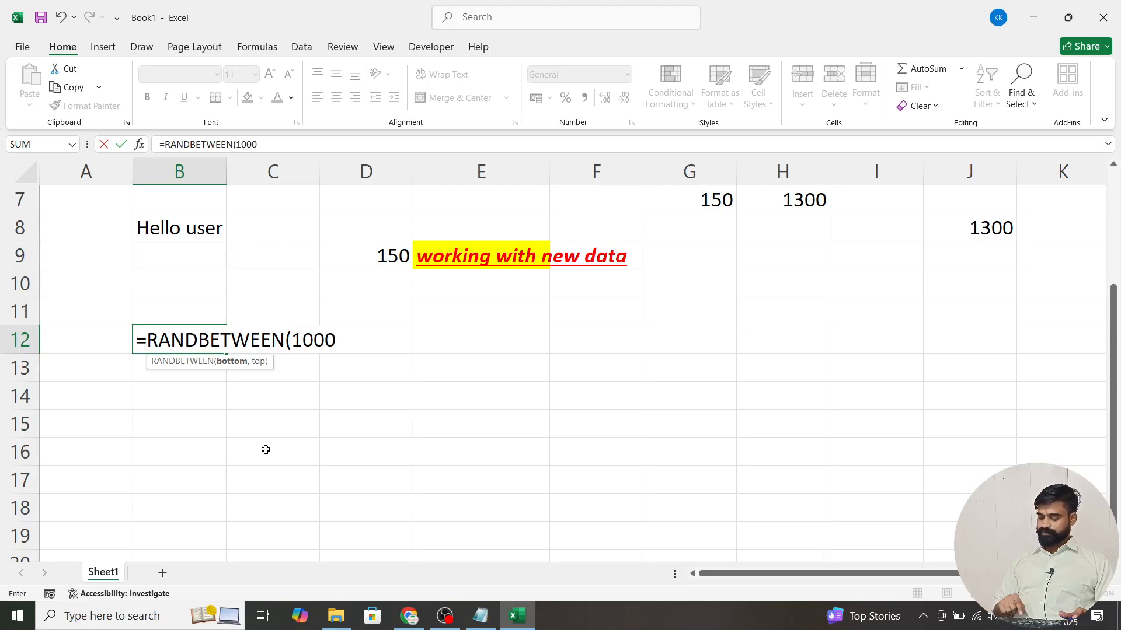
text(,)
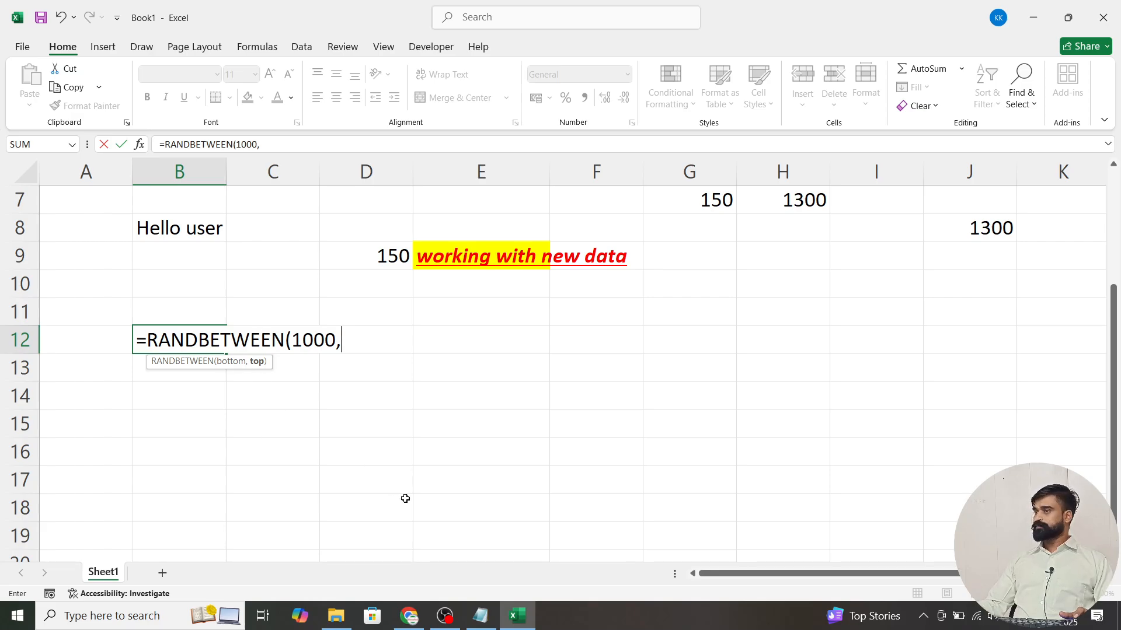
text(100)
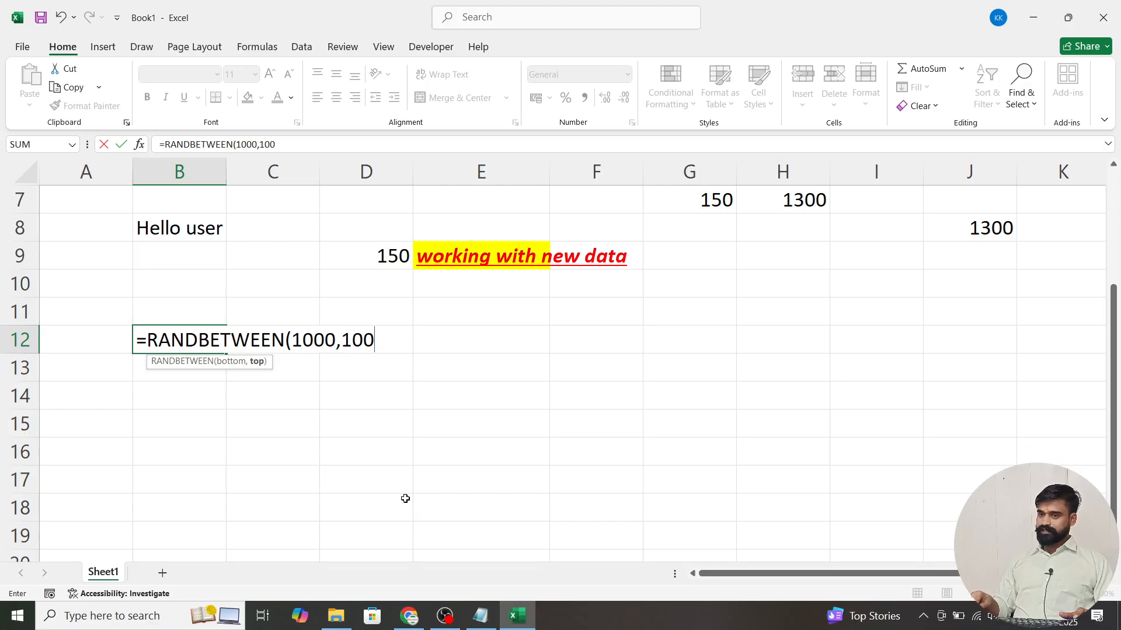
text(00))
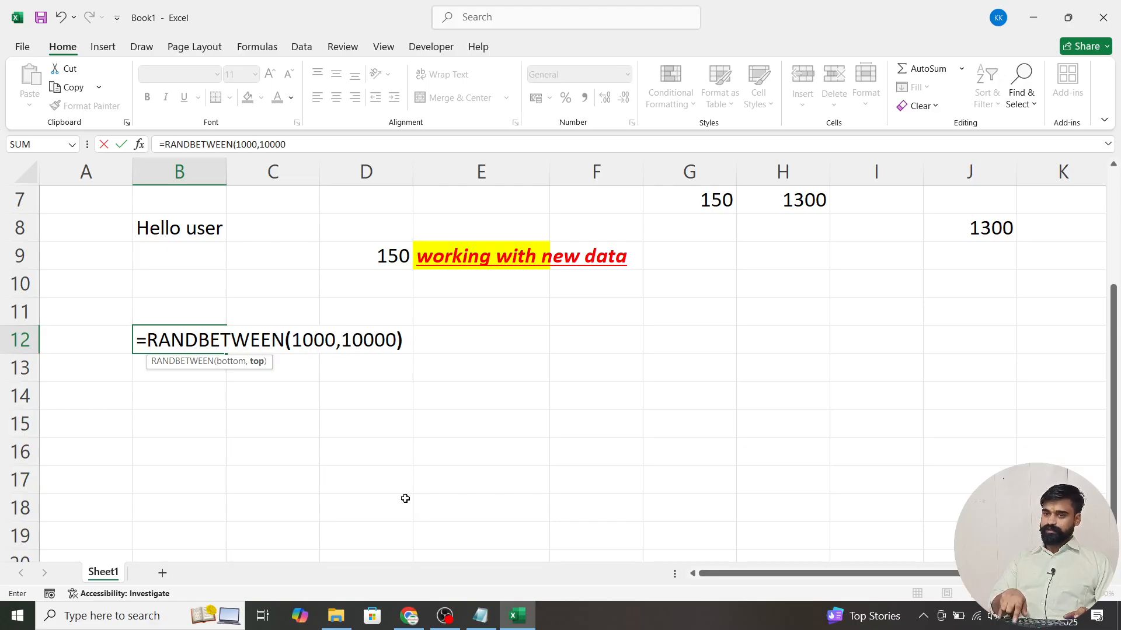
key(Return)
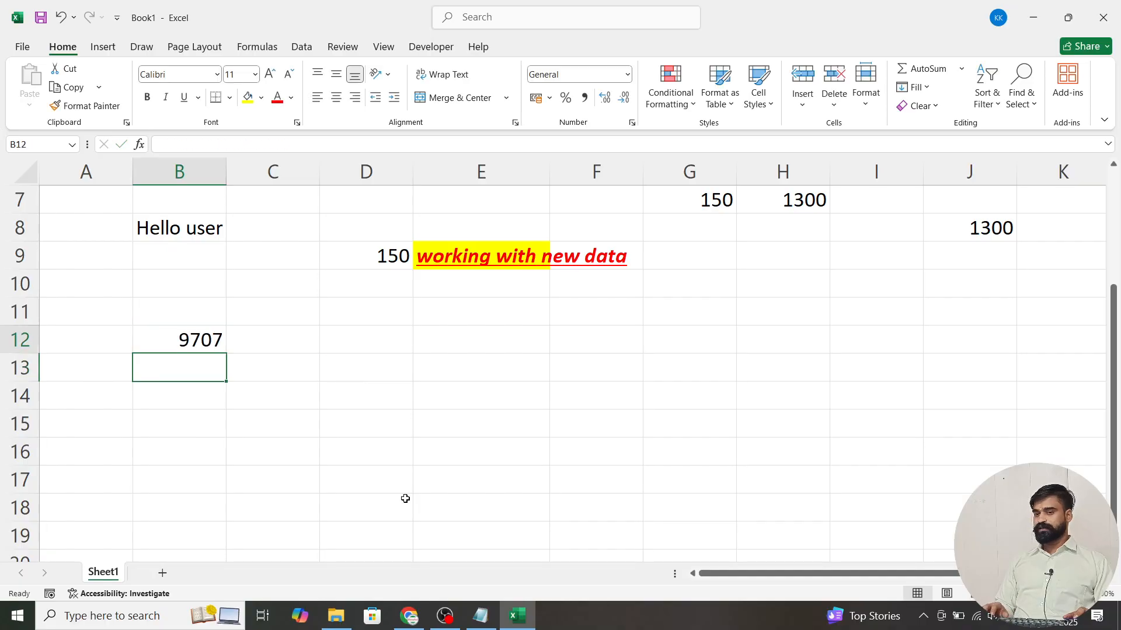
Copy the random-number formula from B12 and paste it across the range B12:G16.
key(Up)
key(ctrl+c)
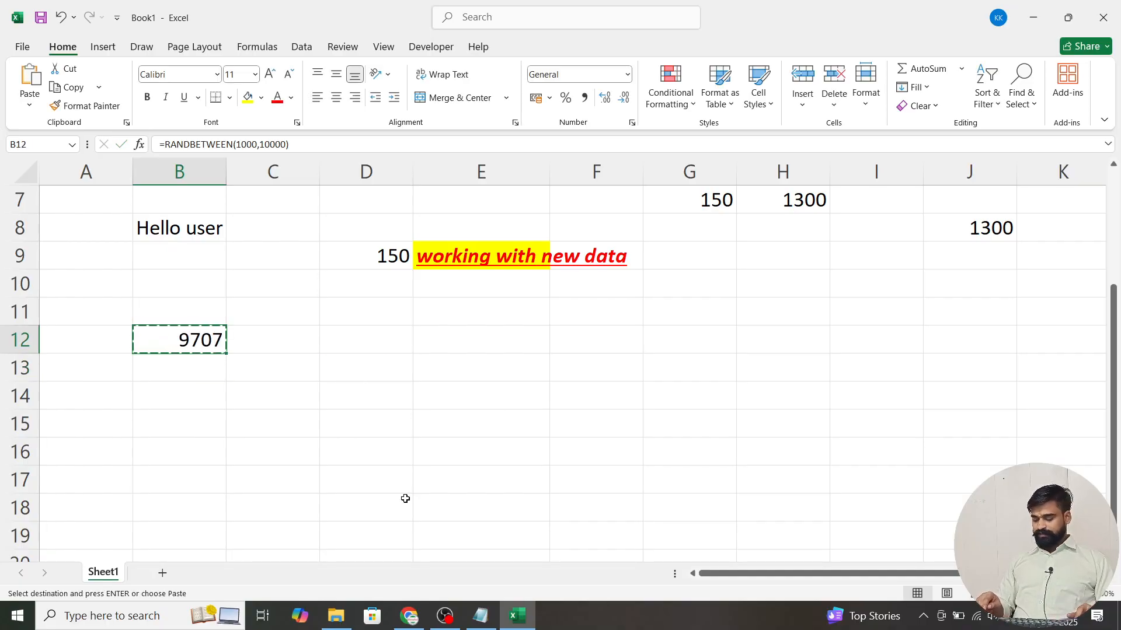
key(shift+Right)
key(shift+Right)
key(shift+Right)
key(shift+Right)
key(shift+Right)
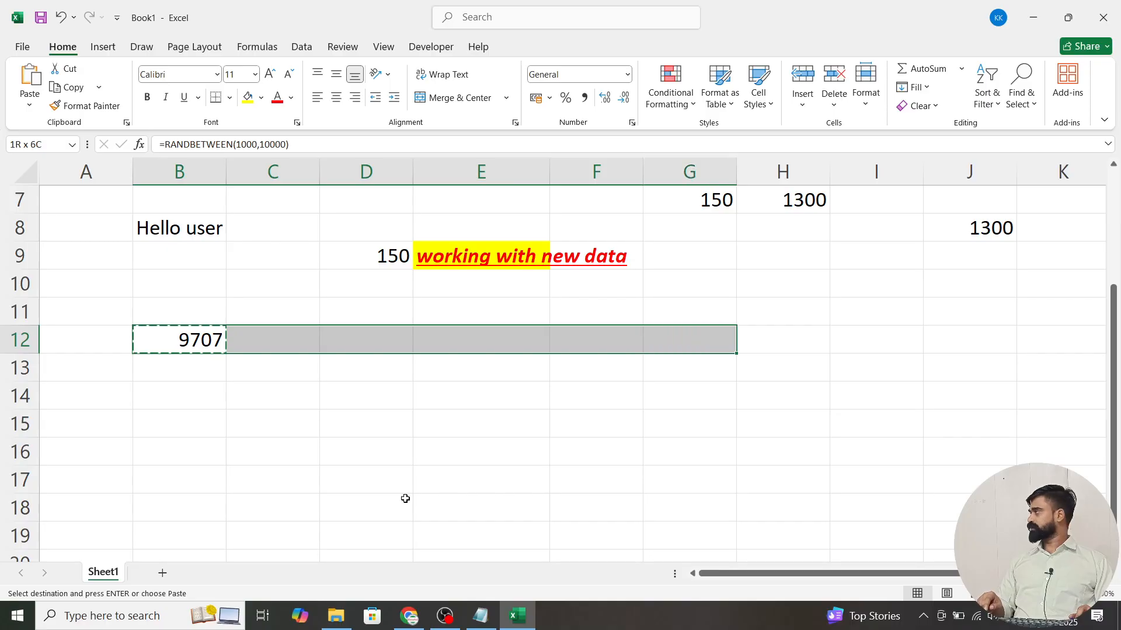
key(shift+Down)
key(shift+Down)
key(shift+Down)
key(shift+Down)
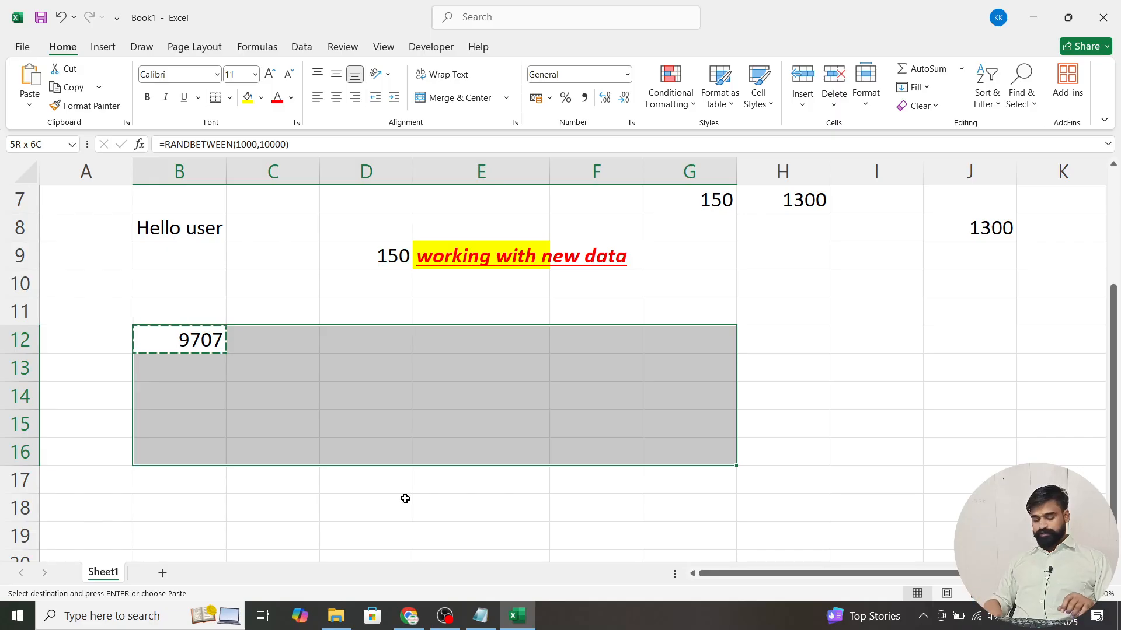
key(ctrl+v)
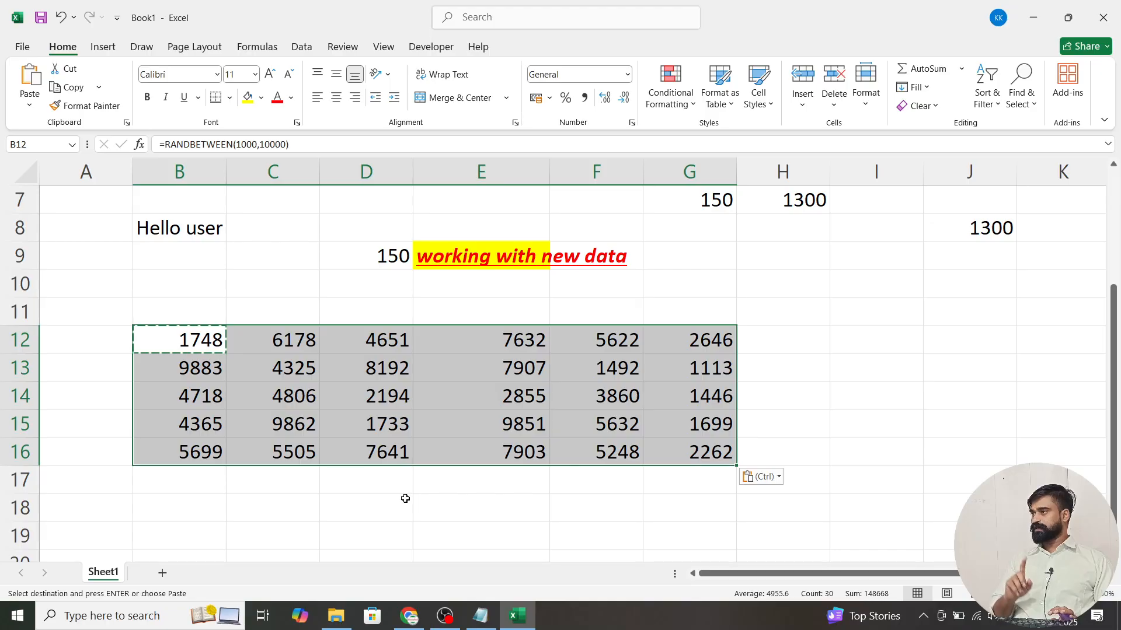
key(Escape)
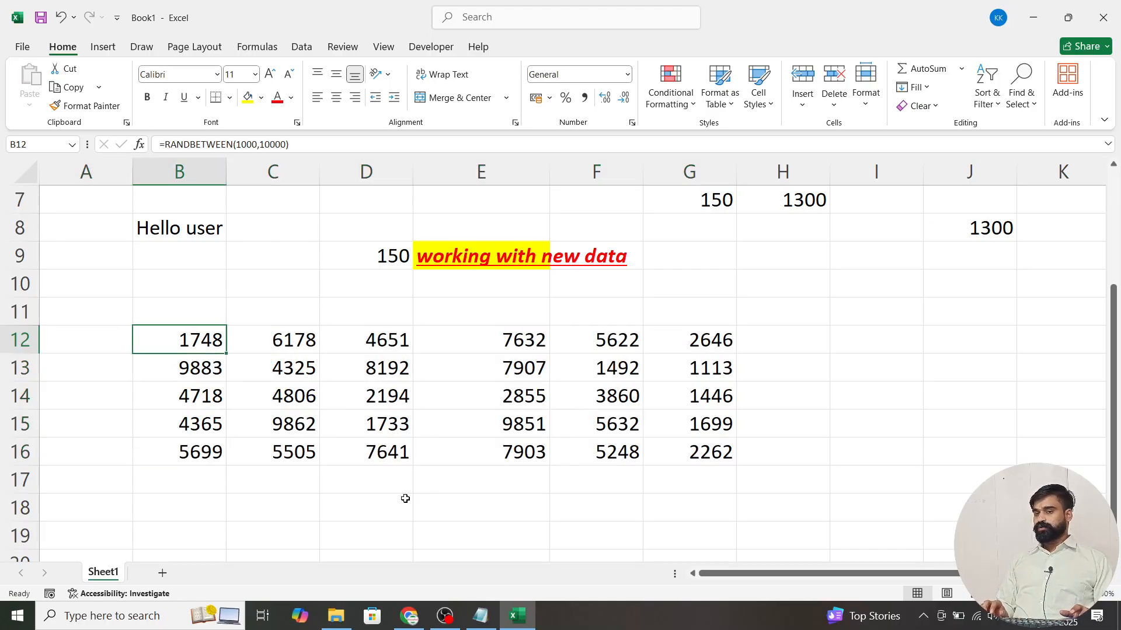
key(Right)
key(Right)
key(Right)
key(Right)
key(Right)
key(Down)
key(Right)
key(Right)
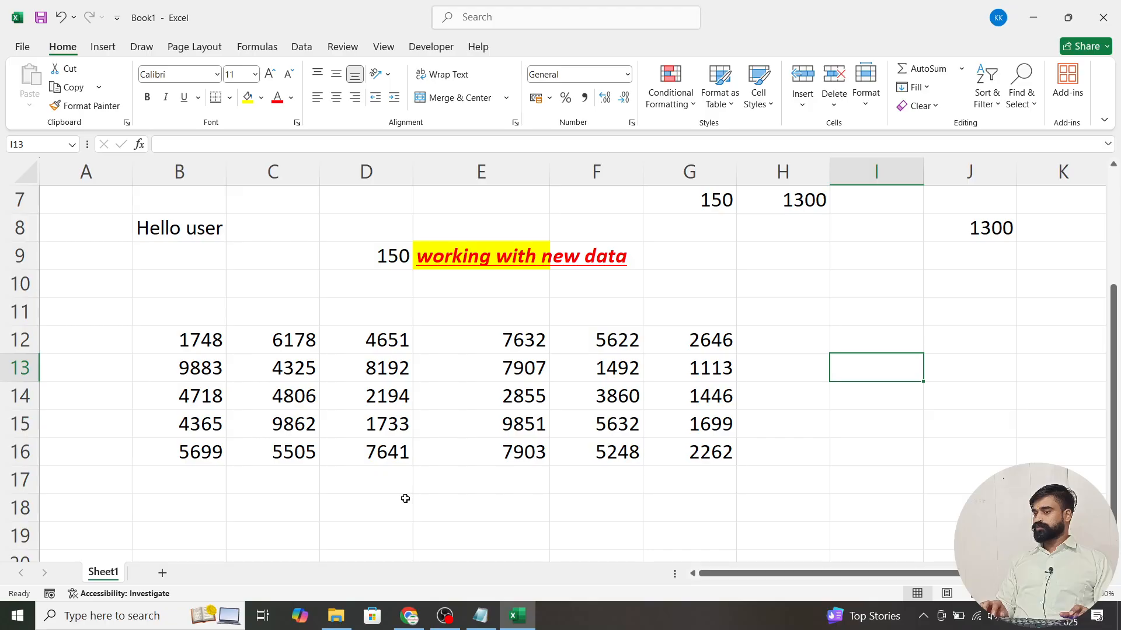
key(Left)
key(Left)
key(Left)
key(Right)
key(Up)
key(shift+Left)
key(shift+Left)
key(shift+Left)
key(shift+Left)
key(shift+Left)
key(shift+Down)
key(shift+Down)
key(shift+Down)
key(shift+Down)
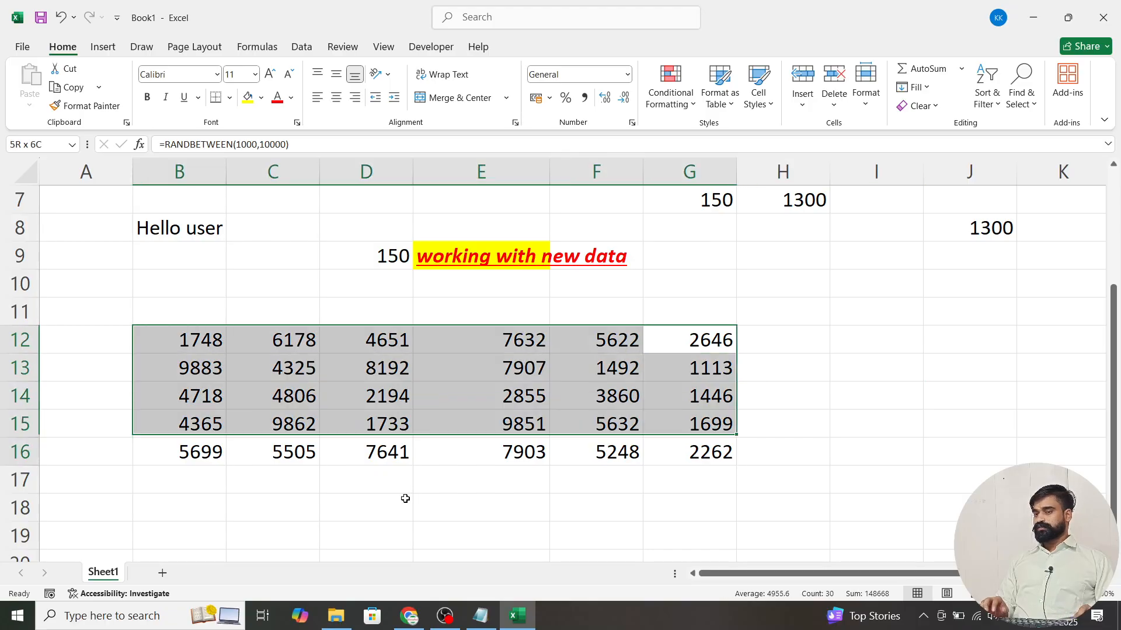
key(Right)
key(Right)
key(Right)
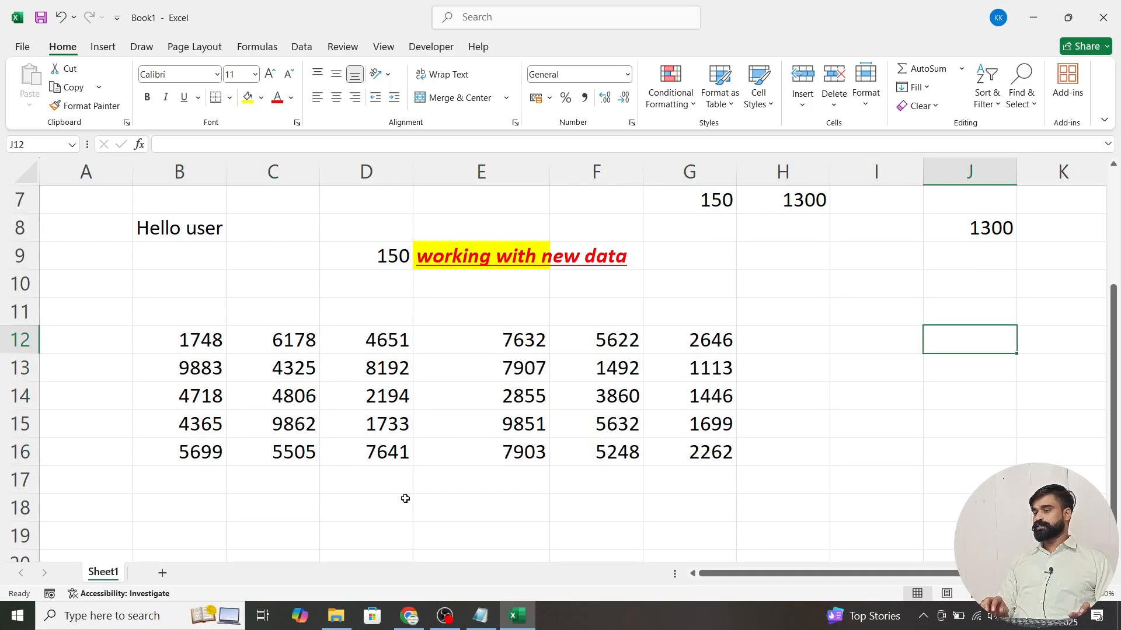
Enter 52 in cell I12 to make the random numbers recalculate, and clear the cell.
key(Left)
key(F2)
text(52)
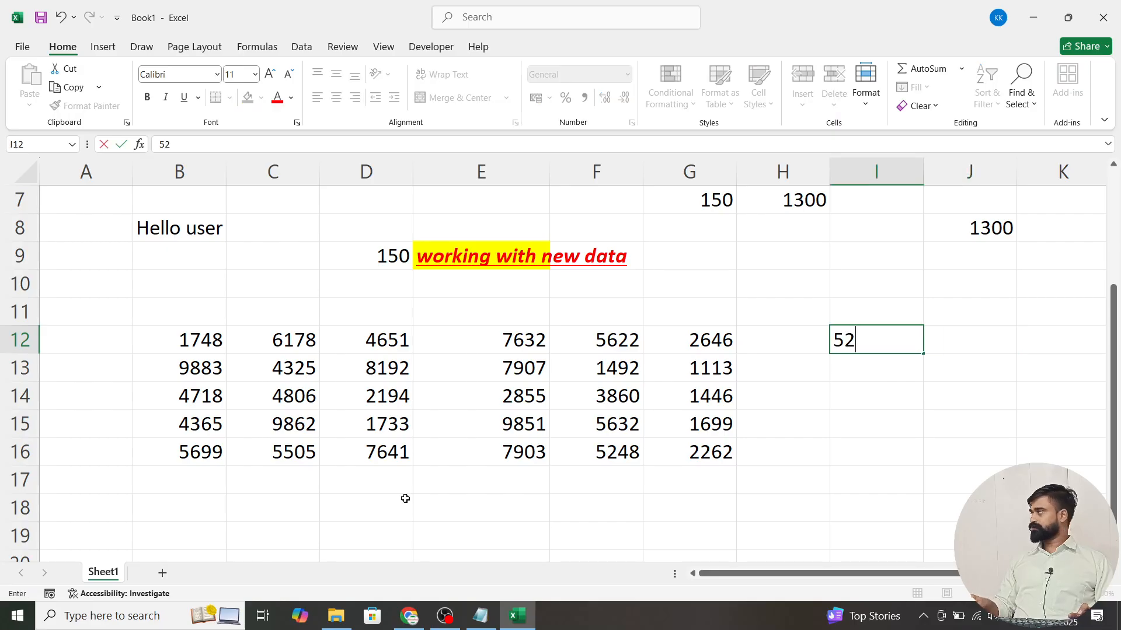
key(Return)
key(Up)
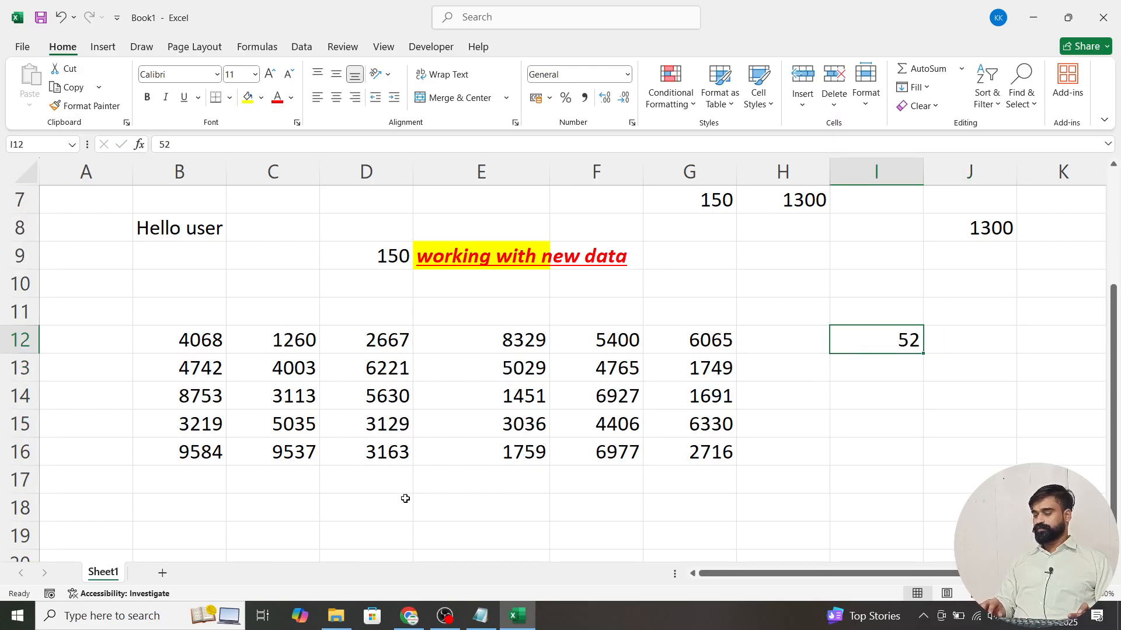
key(Delete)
Trigger another recalculation of the random numbers by entering 5632 in cell I12 and deleting it.
key(Left)
key(Right)
text(5632)
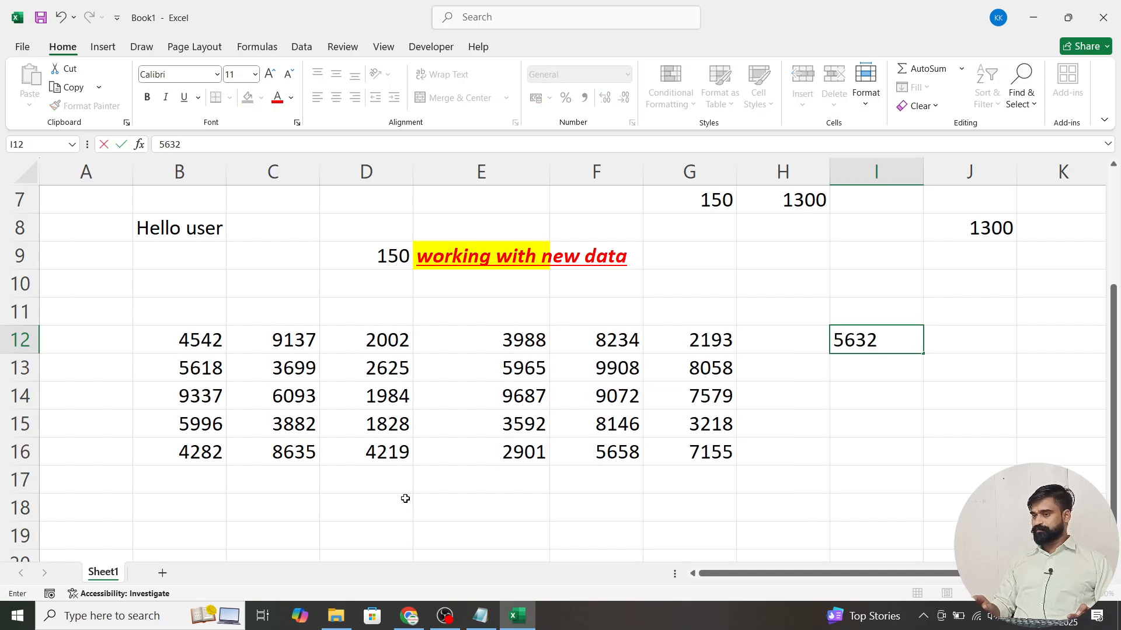
key(Return)
key(Up)
key(Delete)
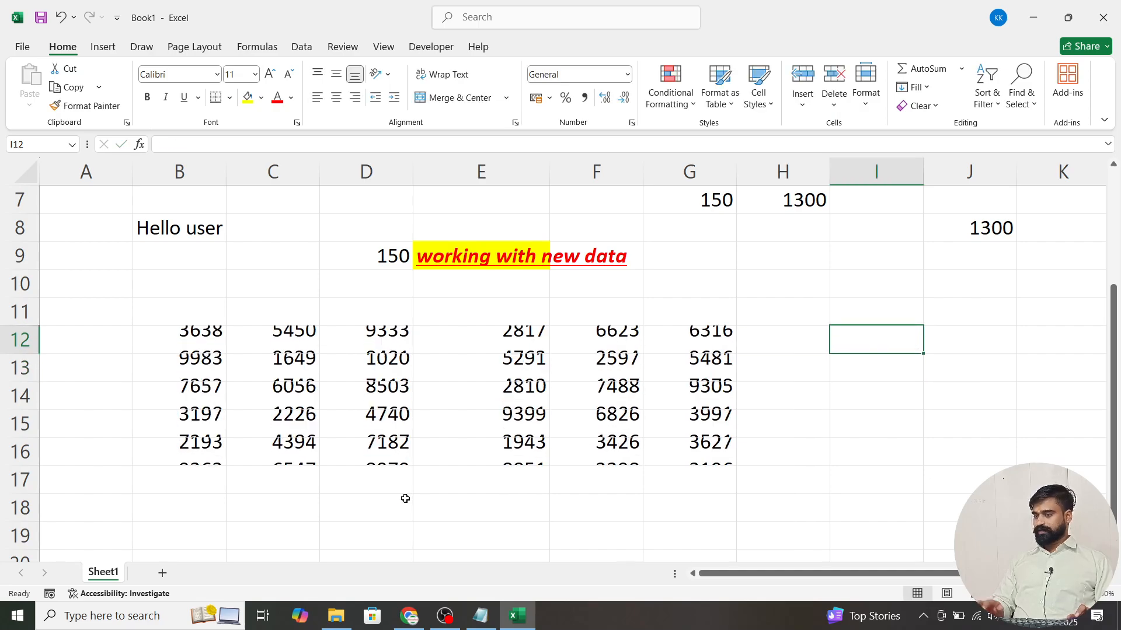
Enter 54 in cell I12 to recalculate the random numbers once more.
text(54)
key(Return)
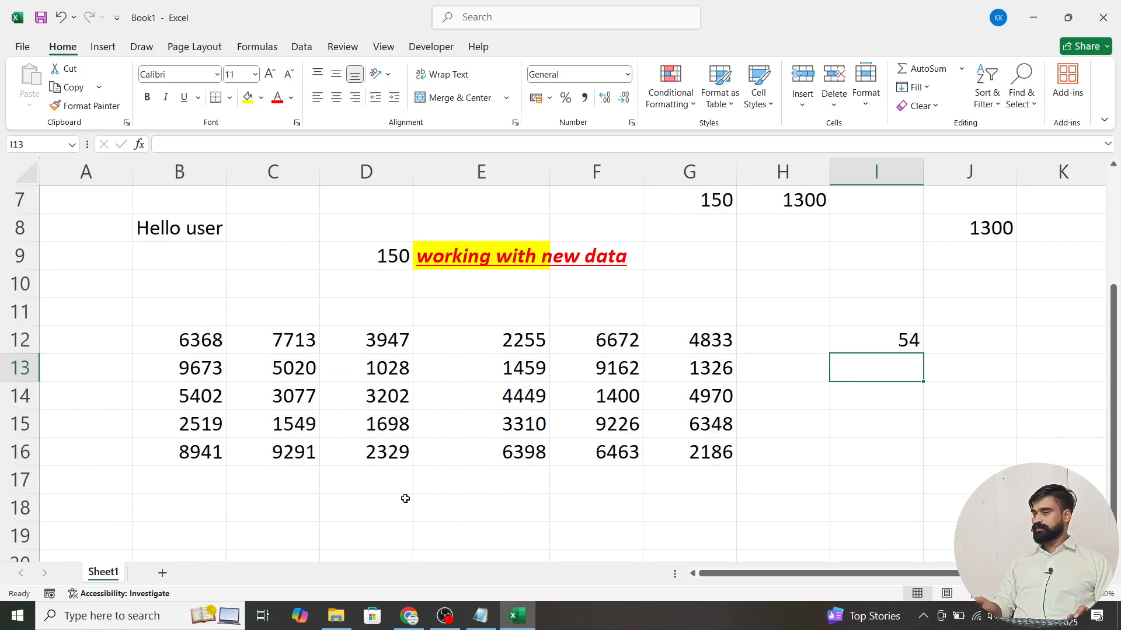
key(Up)
key(Page_Down)
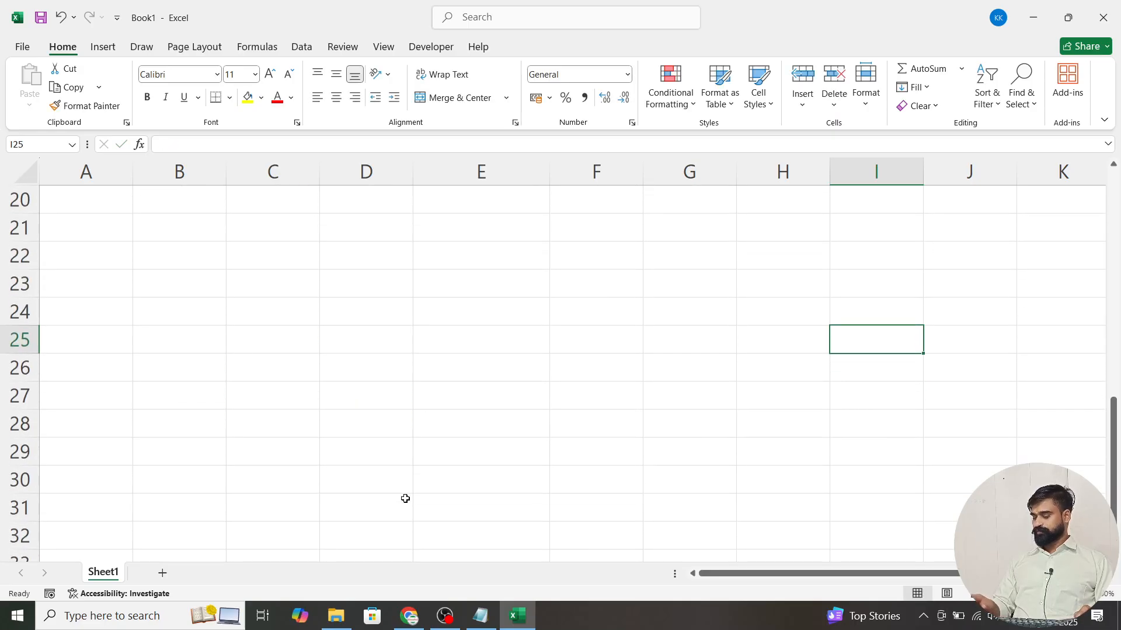
key(Up)
key(Up)
key(Up)
key(Up)
key(Up)
key(Up)
key(Up)
key(Up)
key(Up)
key(Up)
key(Up)
key(Up)
key(Up)
key(Up)
key(Up)
key(Up)
key(Up)
key(Up)
key(Up)
key(Up)
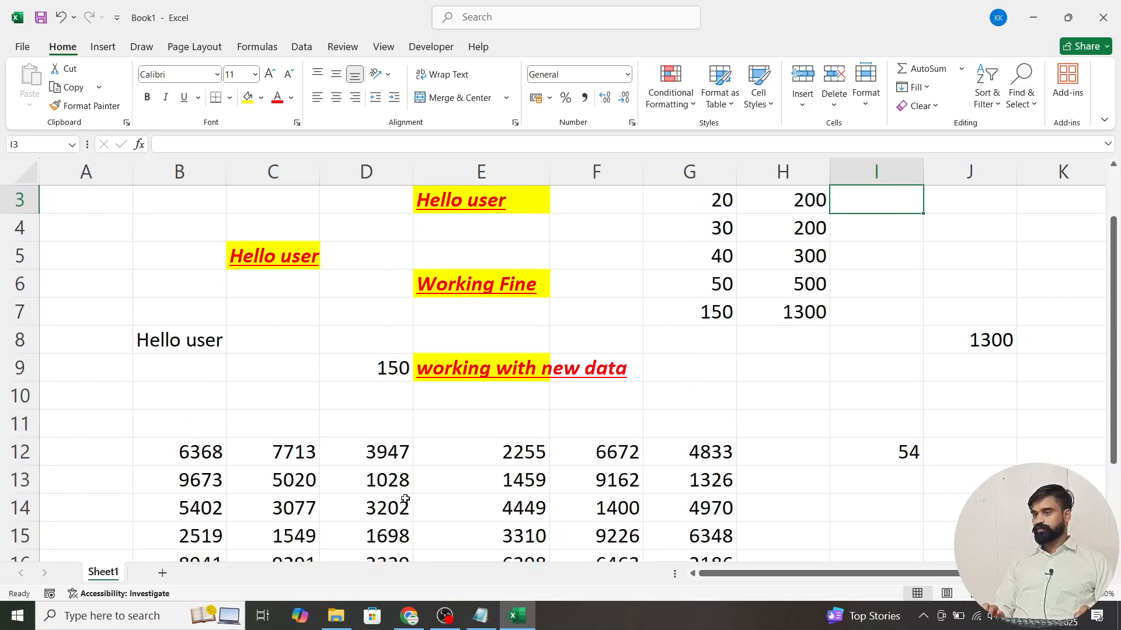
Clear the test value from cell I12.
key(Down)
key(Down)
key(Down)
key(Down)
key(Down)
key(Down)
key(Down)
key(Down)
key(Down)
key(Down)
key(Down)
key(Down)
key(Down)
key(Up)
key(Up)
key(Up)
key(Up)
key(Up)
key(Delete)
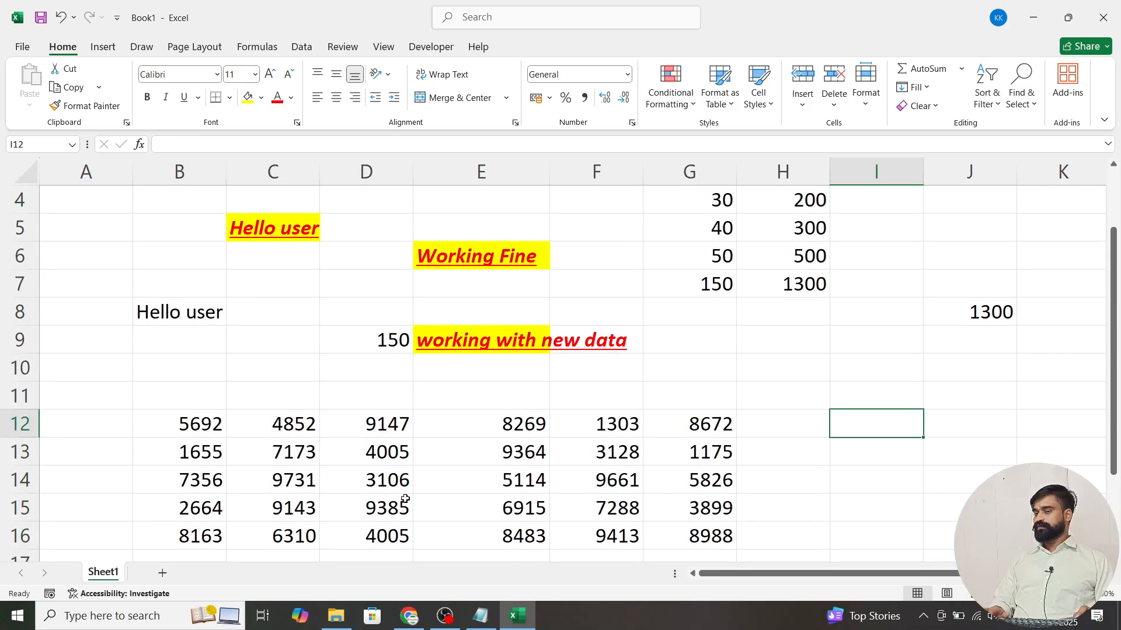
key(Left)
key(Down)
key(Down)
key(Down)
key(Down)
key(Down)
key(Down)
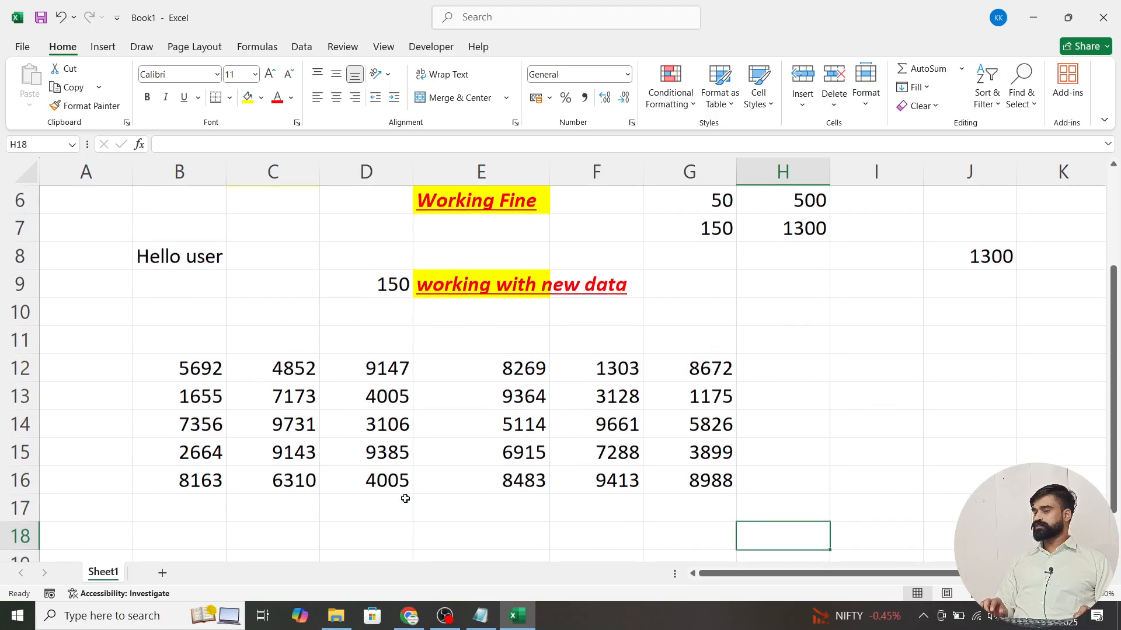
key(Up)
key(Up)
key(Left)
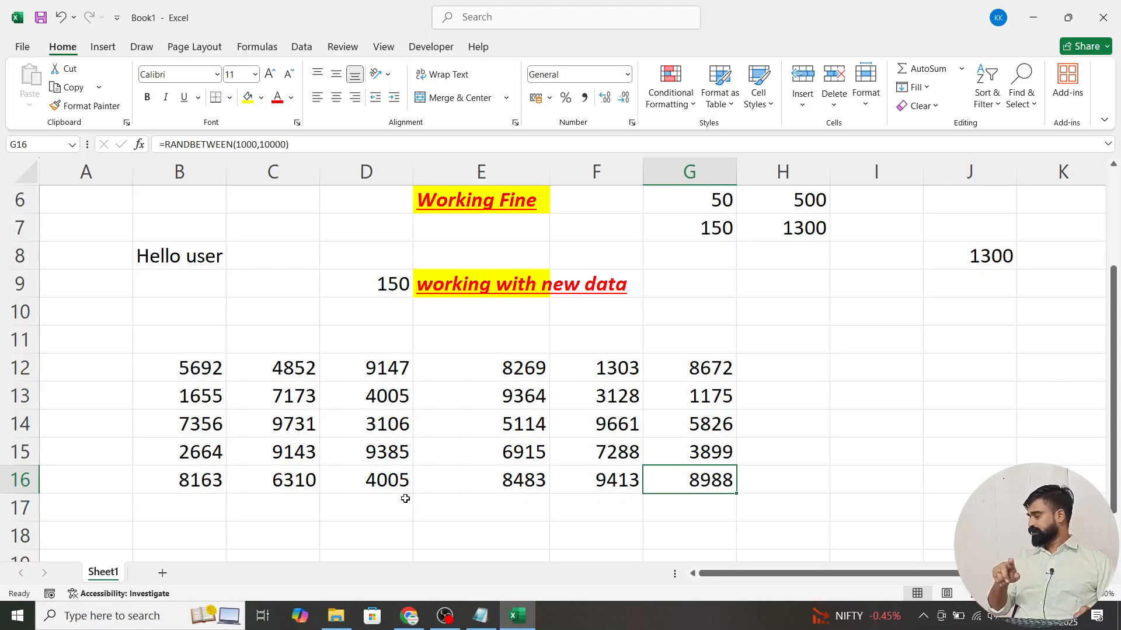
key(ctrl+shift+Up)
key(ctrl+shift+Left)
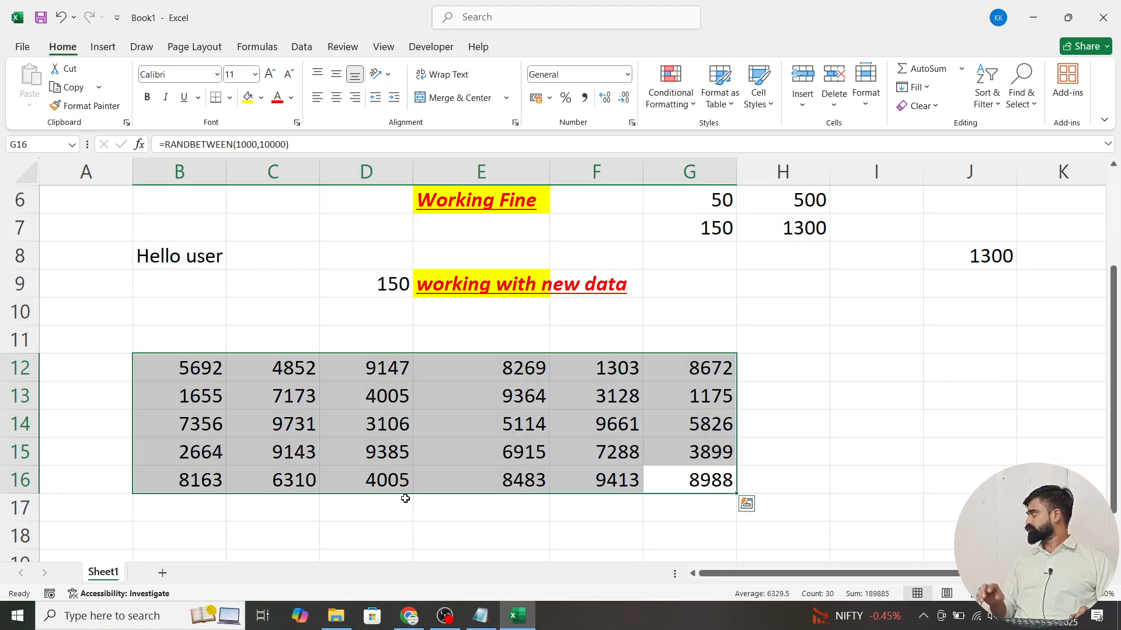
key(ctrl+c)
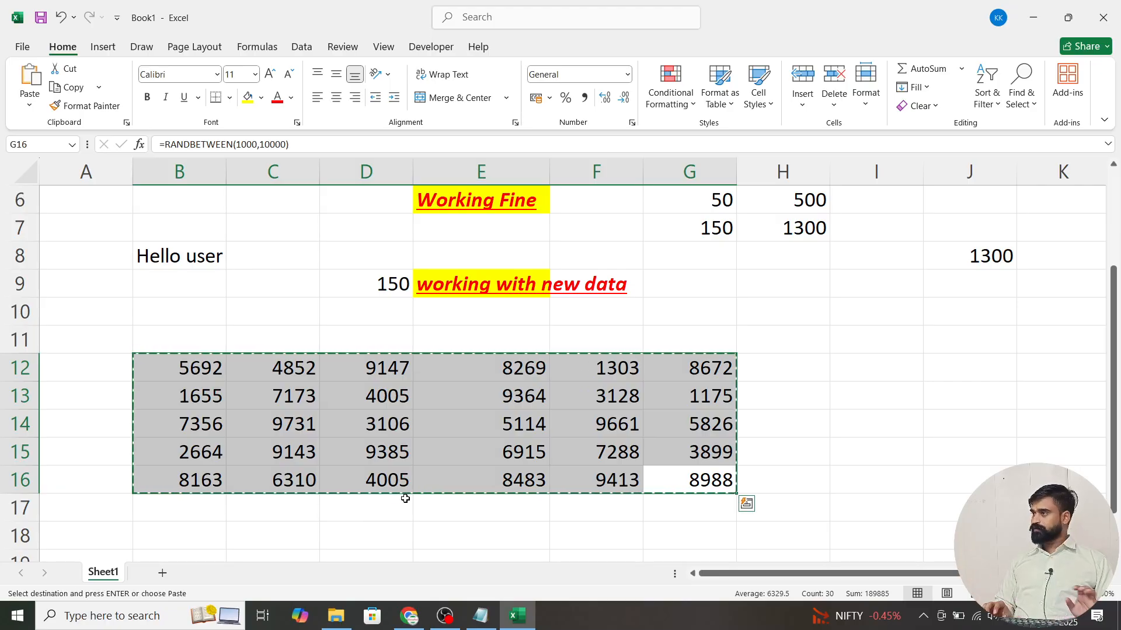
key(Left)
key(Right)
key(Escape)
Select the whole block of random numbers in B12:G16 and copy it.
key(Left)
key(Up)
key(Up)
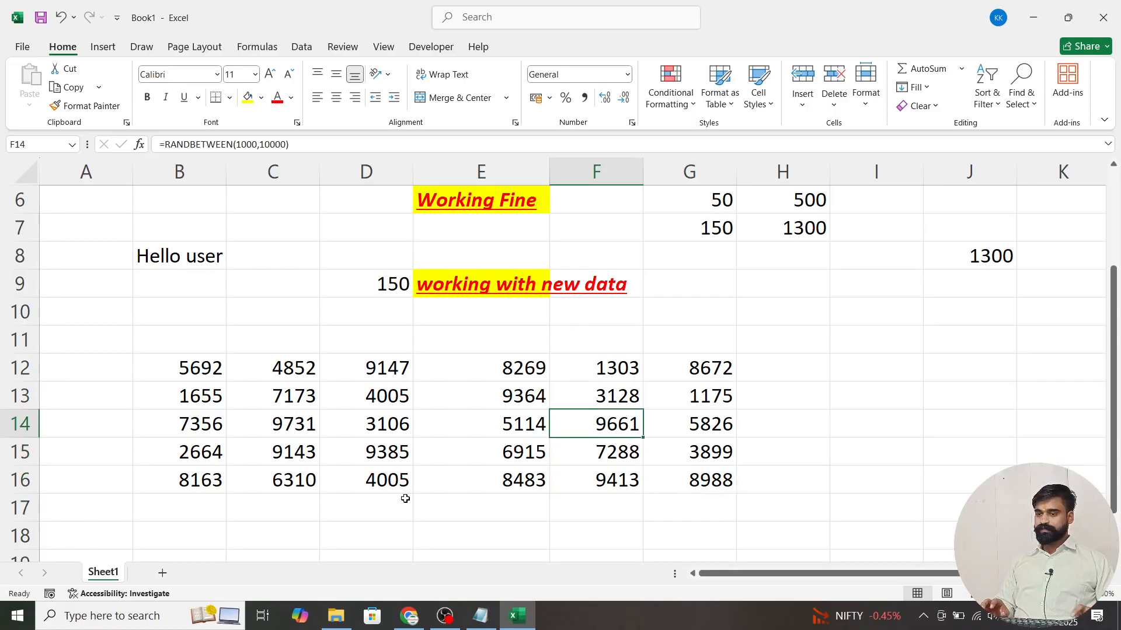
key(ctrl+a)
key(ctrl+c)
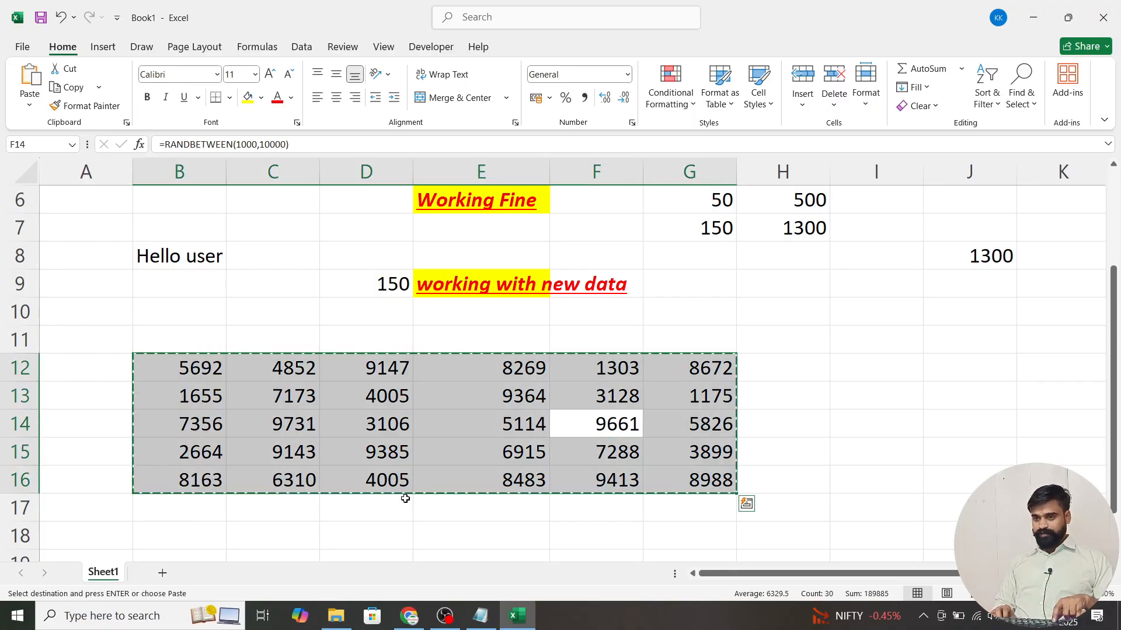
Paste only the values of the copied random-number block starting at cell B18, using Paste Special, and end the copy mode.
key(Down)
key(Down)
key(Down)
key(Down)
key(Down)
key(Left)
key(Left)
key(Left)
key(Left)
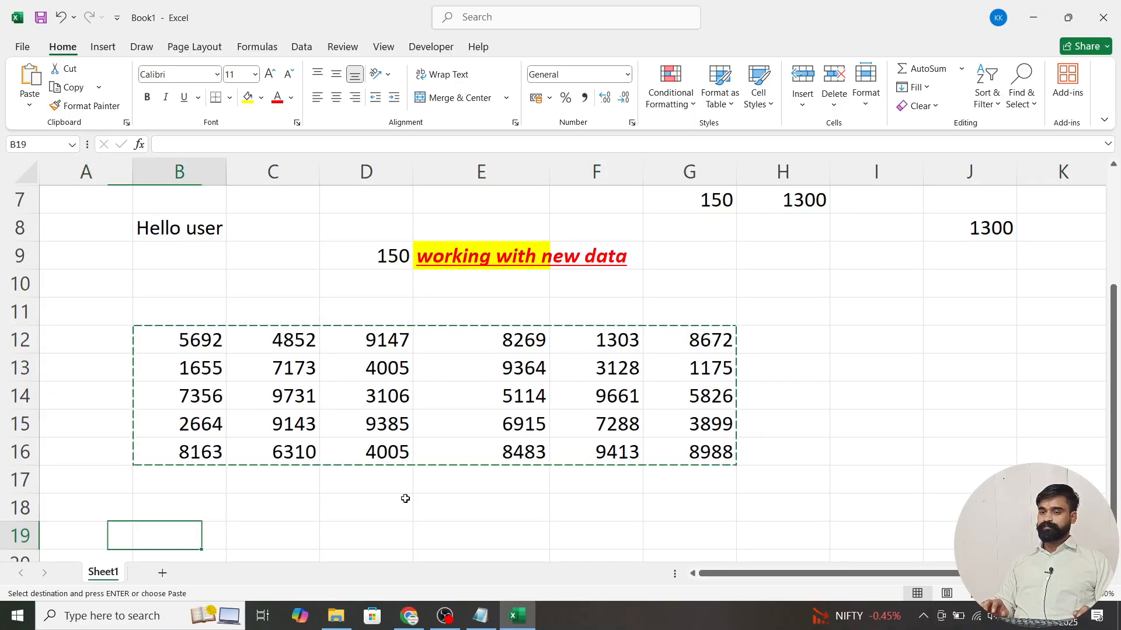
key(Down)
key(Down)
key(Down)
key(Up)
key(Up)
key(Up)
key(Up)
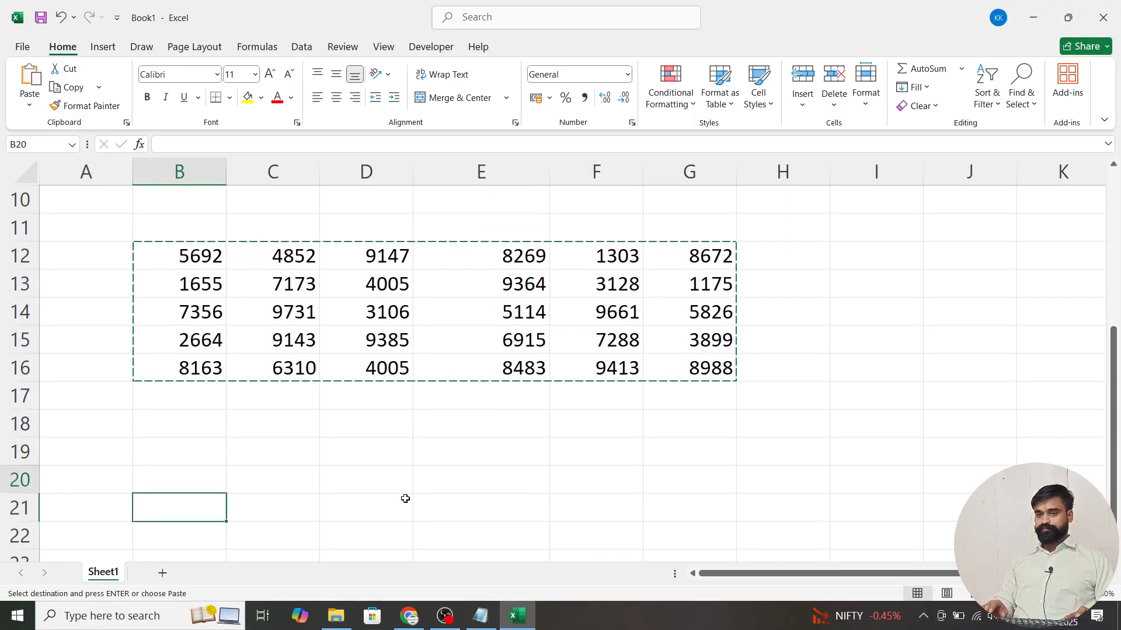
key(ctrl+alt+v)
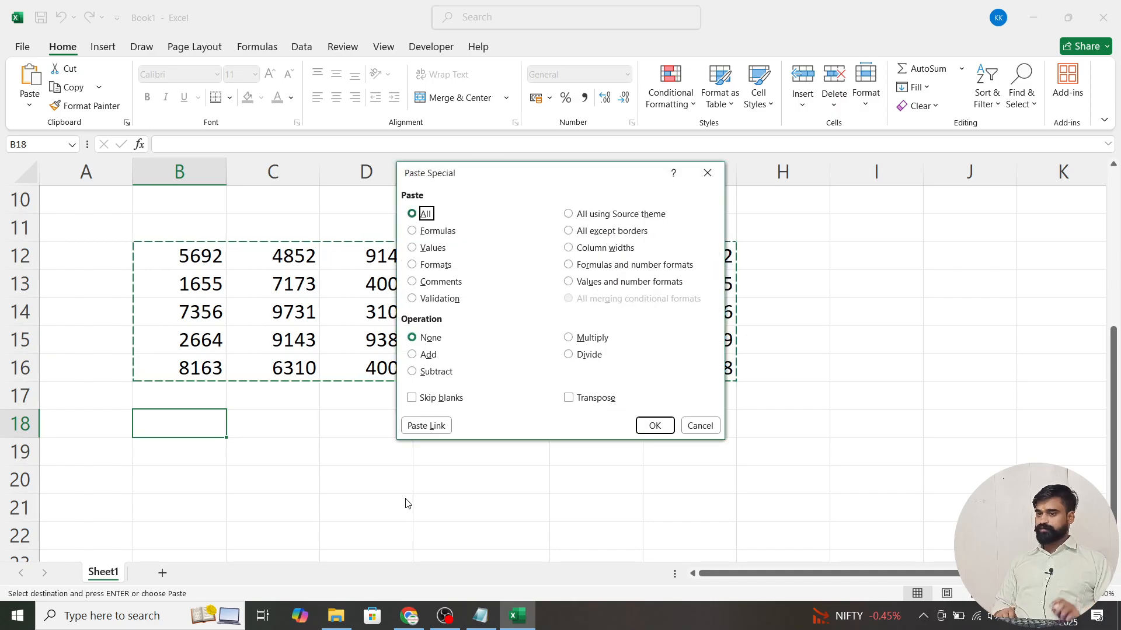
key(v)
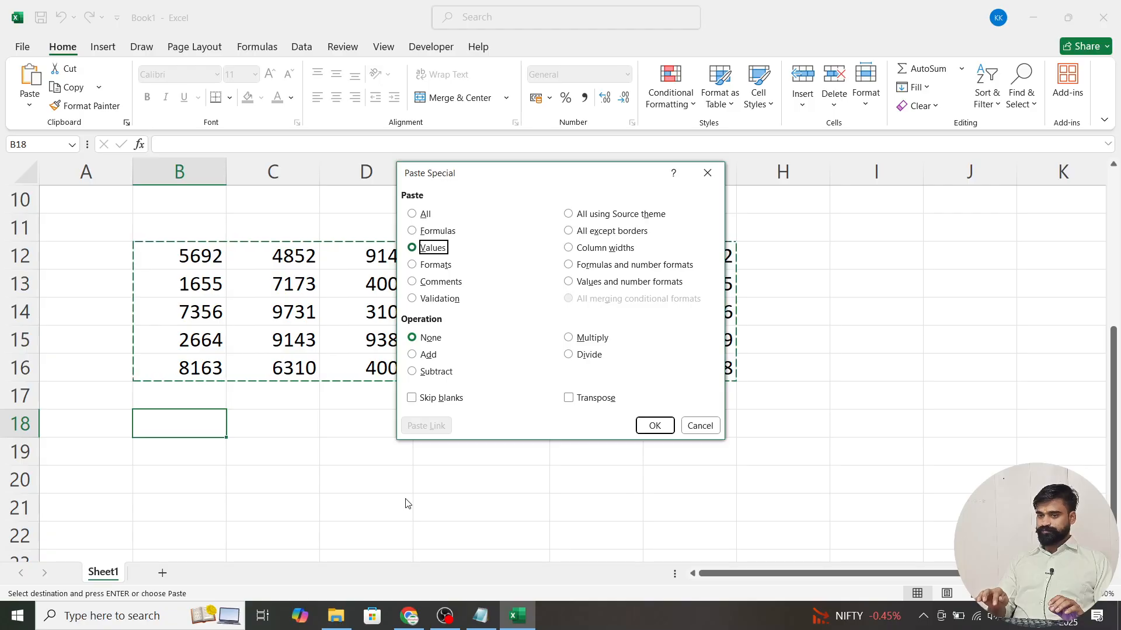
key(Return)
key(Up)
key(Escape)
Examine the cells of the pasted block B18:G22 to check whether they hold plain values or formulas.
key(Down)
key(Right)
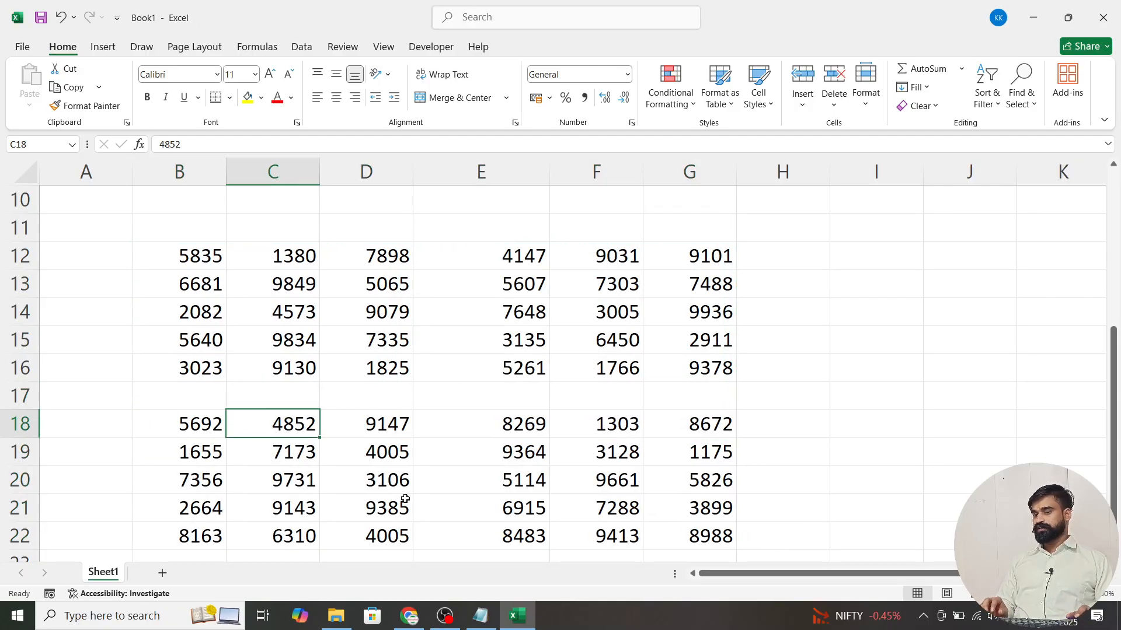
key(Right)
key(Right)
key(Right)
key(Down)
key(Right)
key(Right)
key(Right)
key(Left)
key(Left)
key(Up)
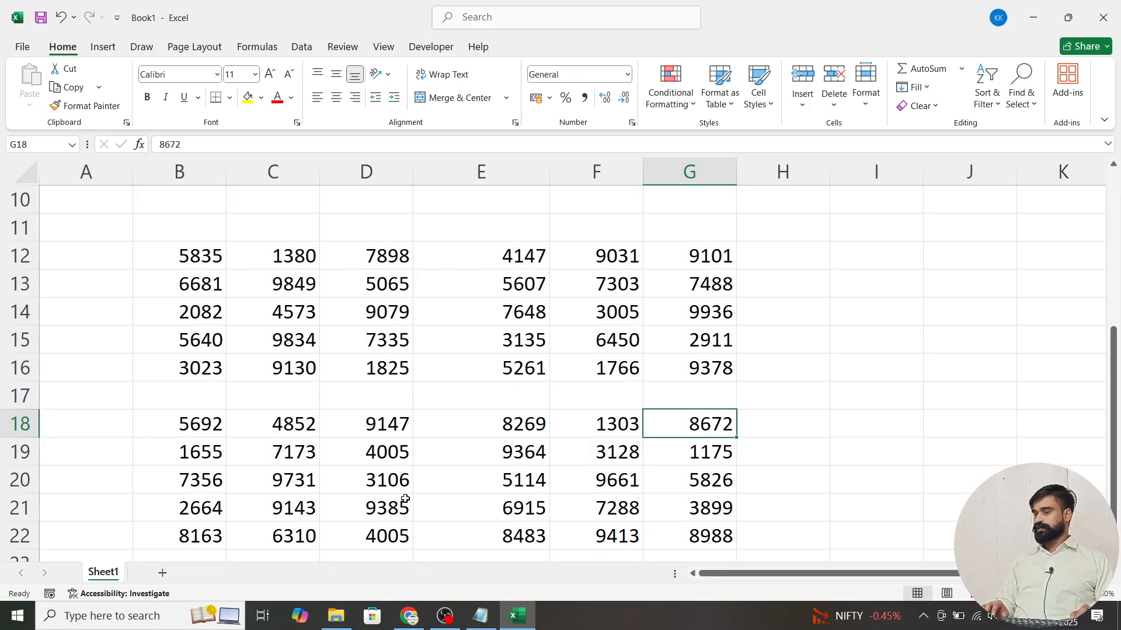
key(Down)
key(Down)
key(Down)
key(Down)
key(Up)
key(Up)
key(Up)
key(Up)
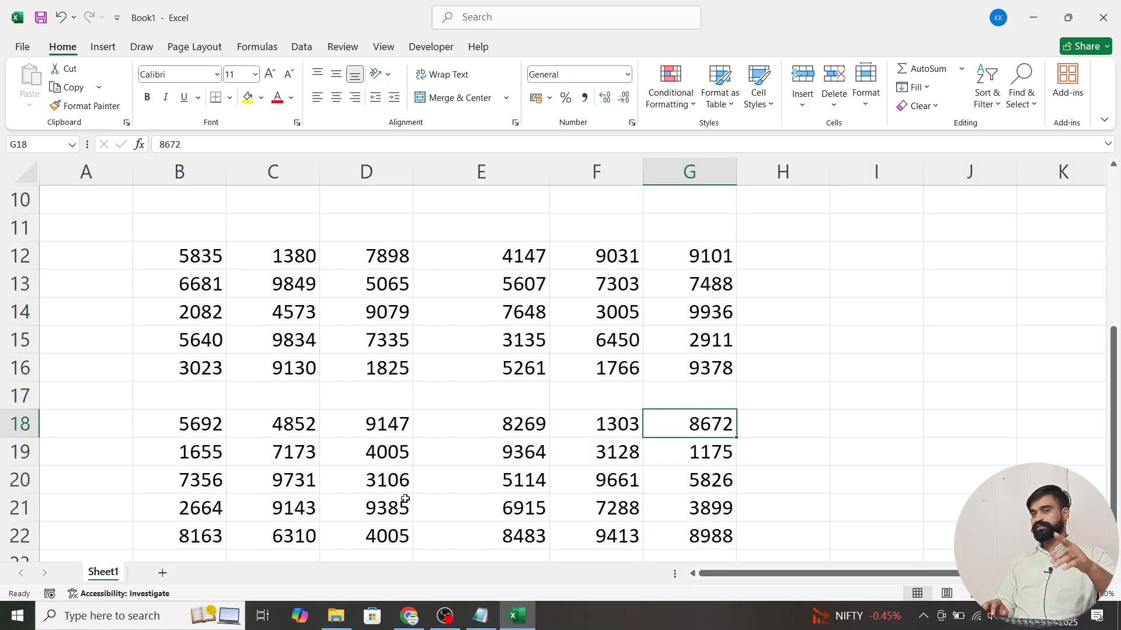
key(Left)
key(Left)
key(Down)
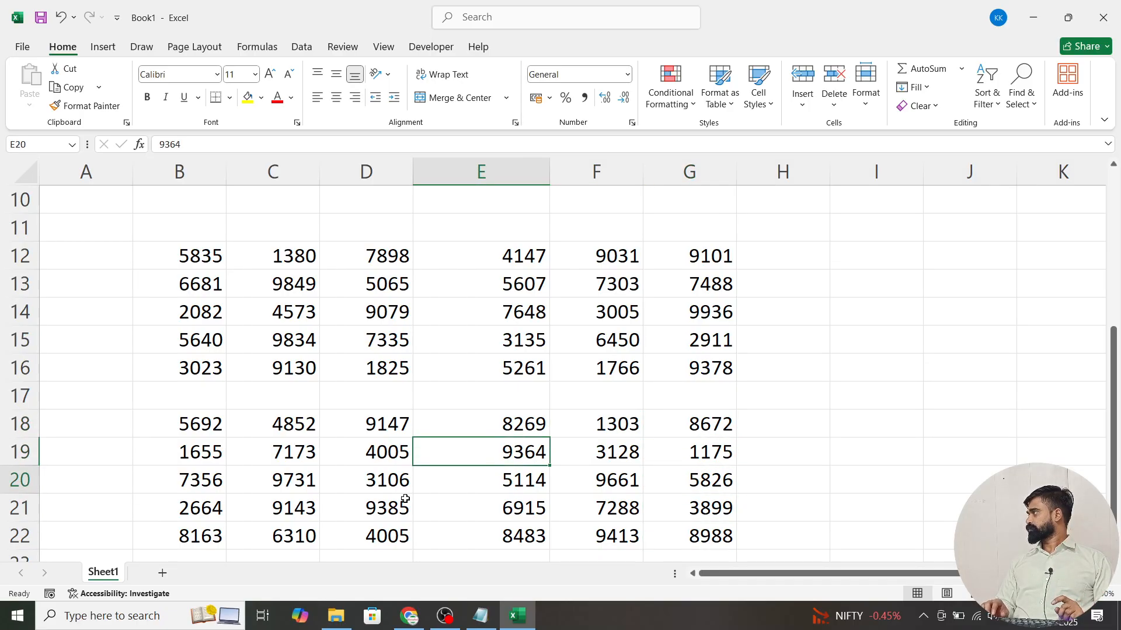
key(Down)
key(Left)
key(Left)
key(Up)
key(Left)
key(Left)
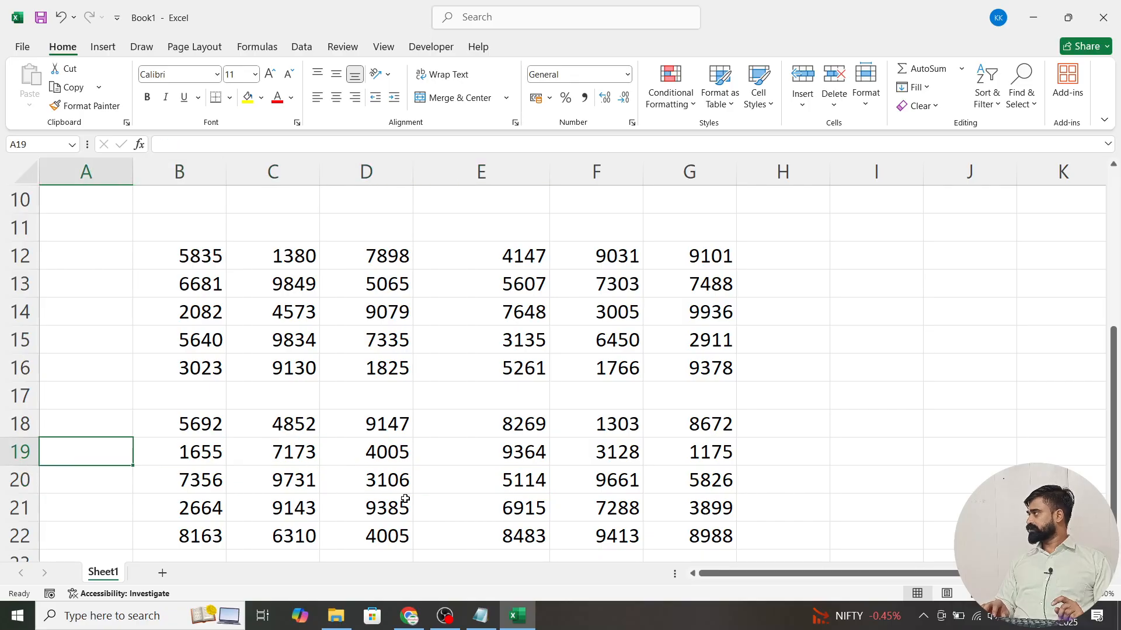
key(Down)
key(Down)
key(Right)
key(Right)
key(Right)
key(Right)
key(Right)
key(Up)
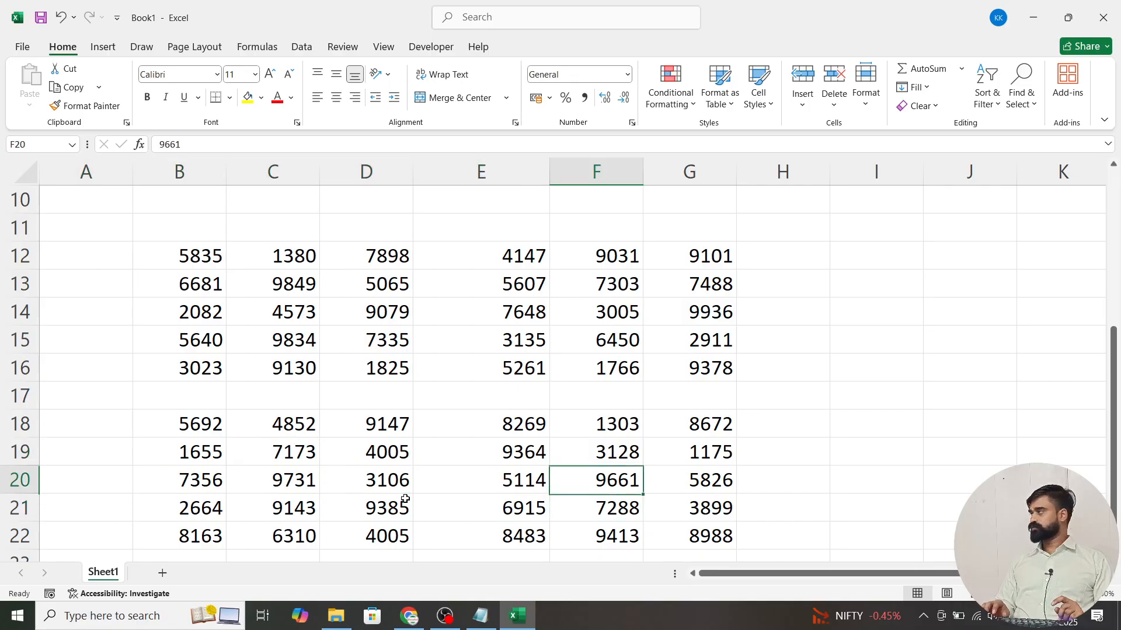
Examine the cells of the original random-number block B12:G16 to check whether they hold formulas or plain values.
key(Up)
key(Right)
key(Right)
key(Up)
key(Up)
key(Up)
key(Left)
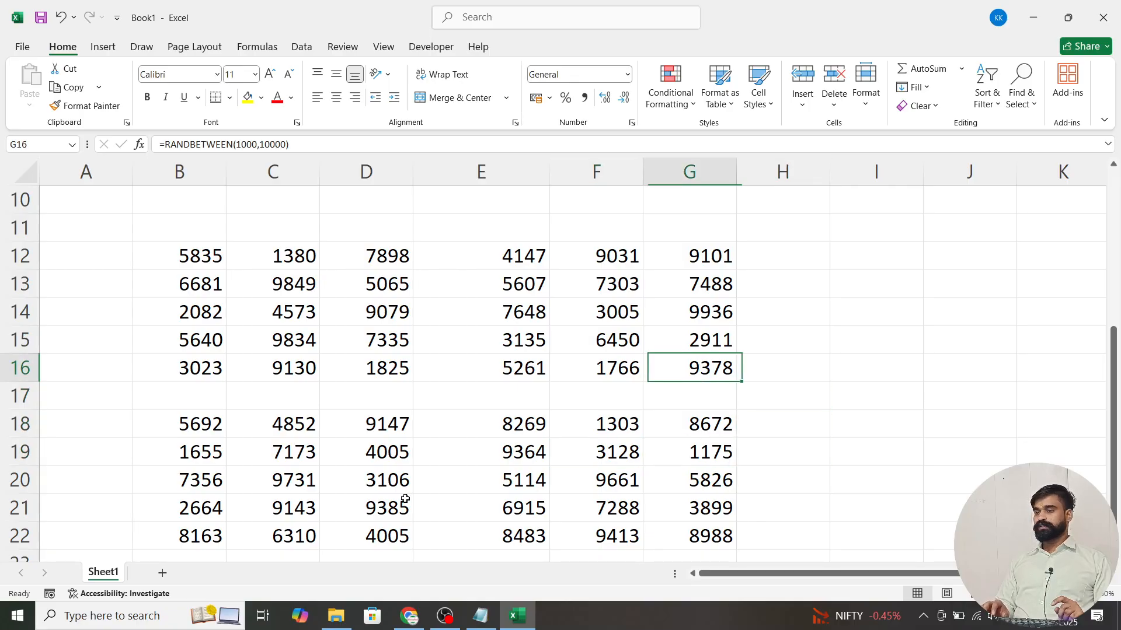
key(Up)
key(Up)
key(Up)
key(Left)
key(Left)
key(Left)
key(Down)
key(Down)
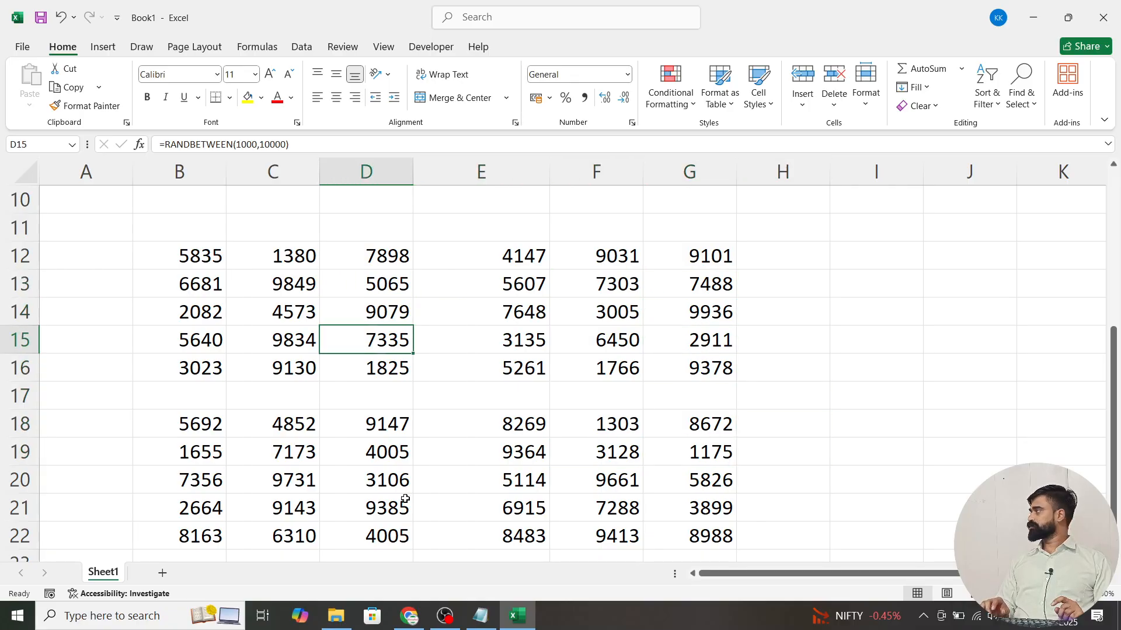
key(Right)
key(Right)
key(Right)
key(Right)
key(Down)
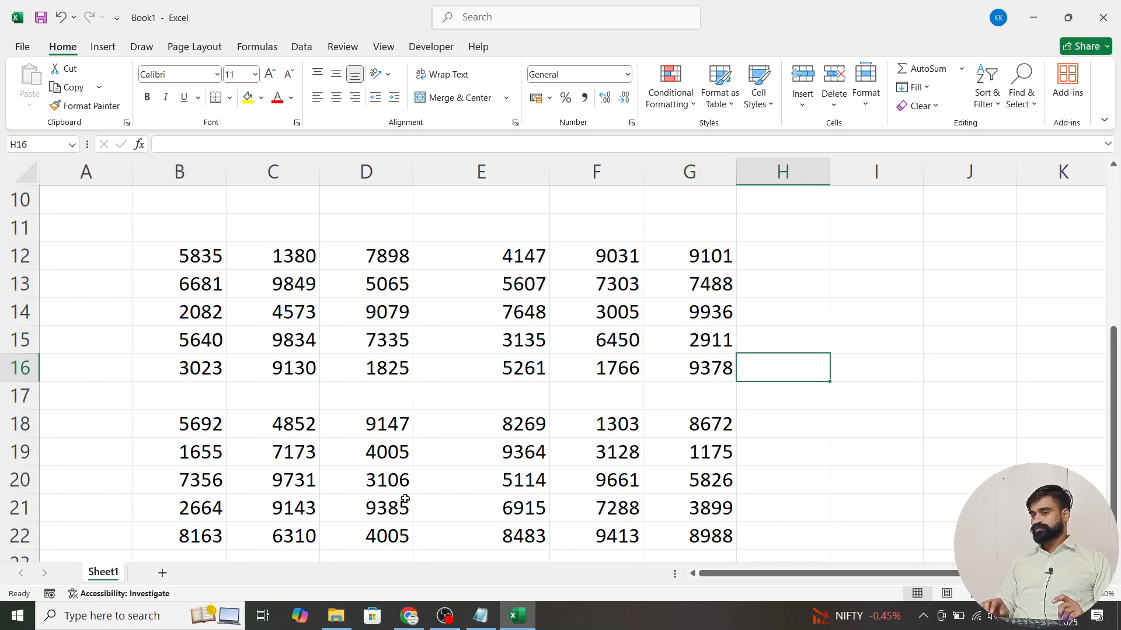
Enter the test values 45 in I16 and 78 in I15, clearing each one, to force the random numbers to recalculate.
key(Right)
key(Right)
key(Left)
text(45)
key(Return)
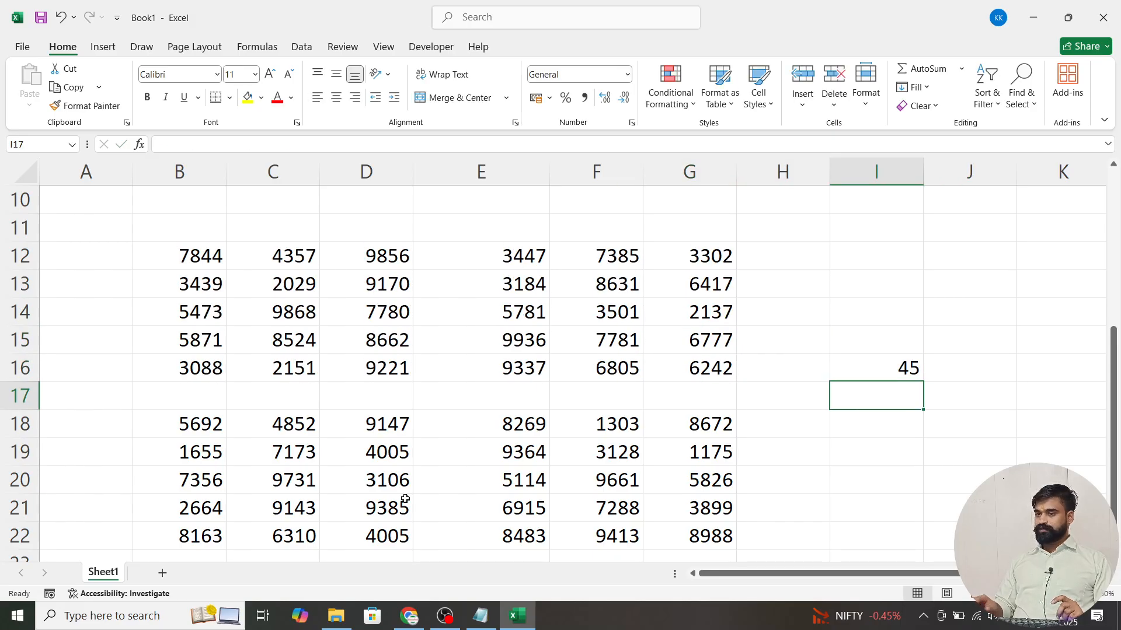
key(Up)
key(Delete)
key(Up)
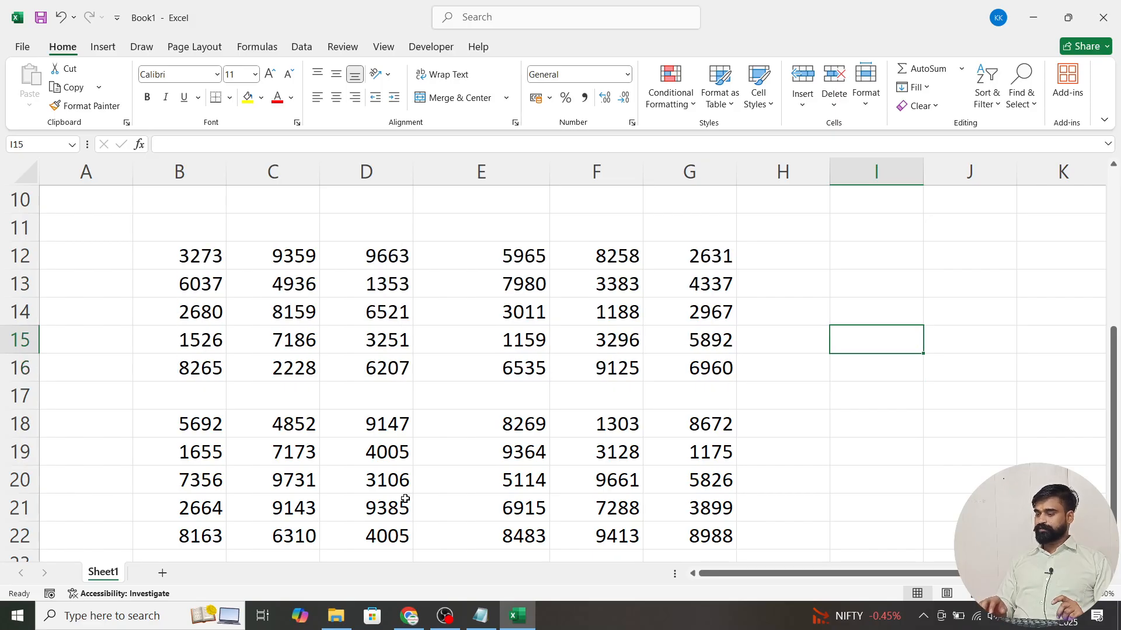
text(78)
key(Return)
key(Up)
key(Delete)
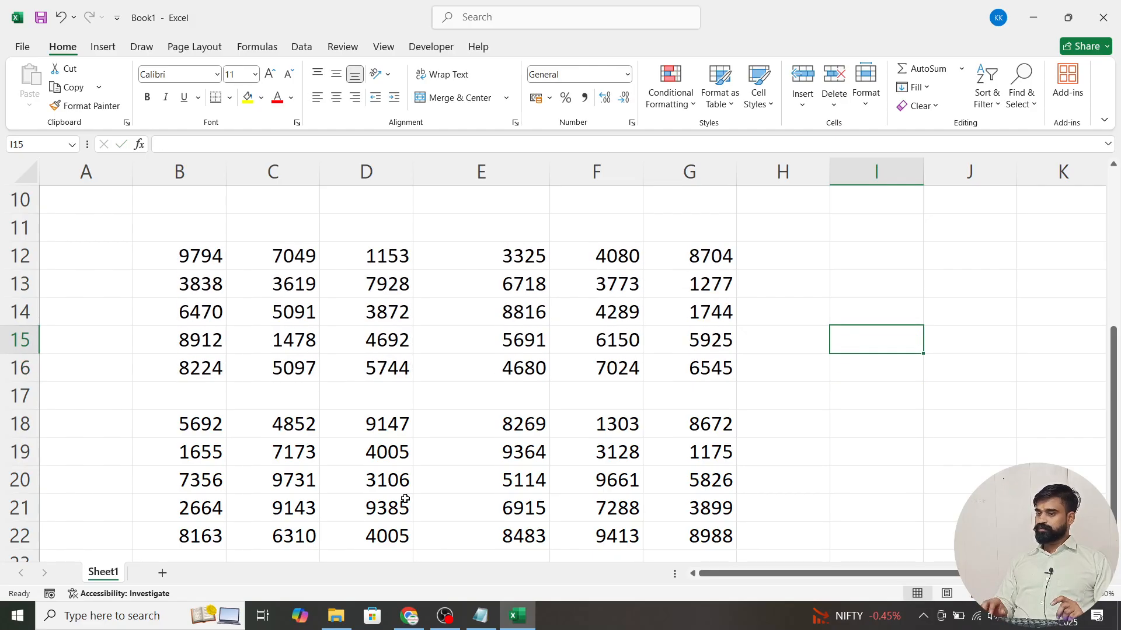
Format the fixed-value block B18:G22 as bold, underlined and italic.
key(Down)
key(Down)
key(Down)
key(Left)
key(Left)
key(ctrl+Left)
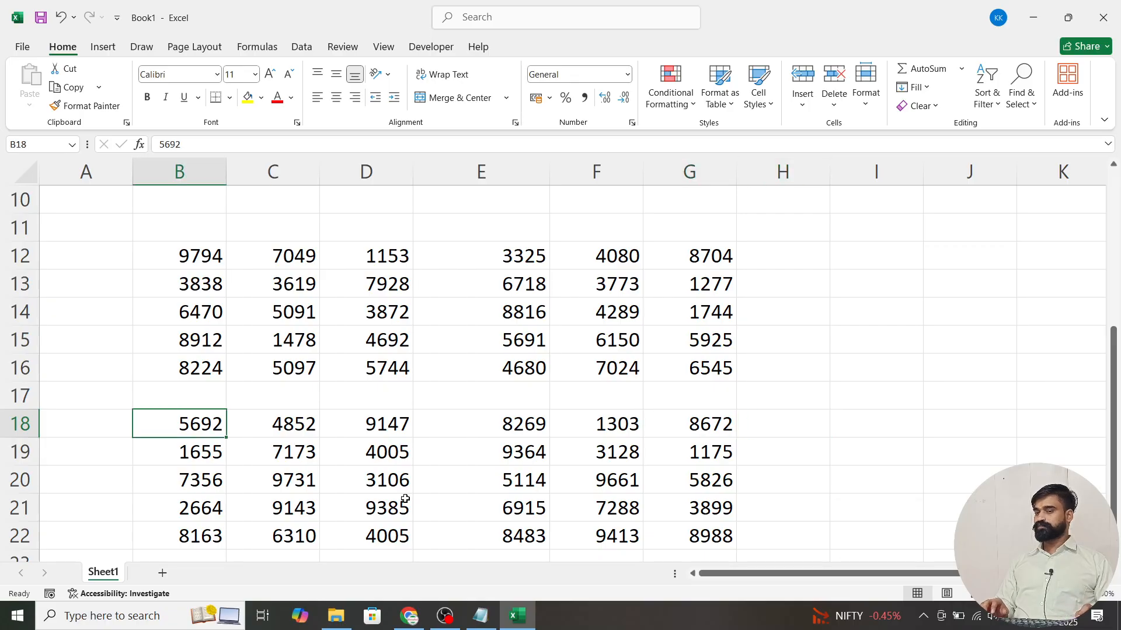
key(ctrl+shift+Right)
key(ctrl+shift+Down)
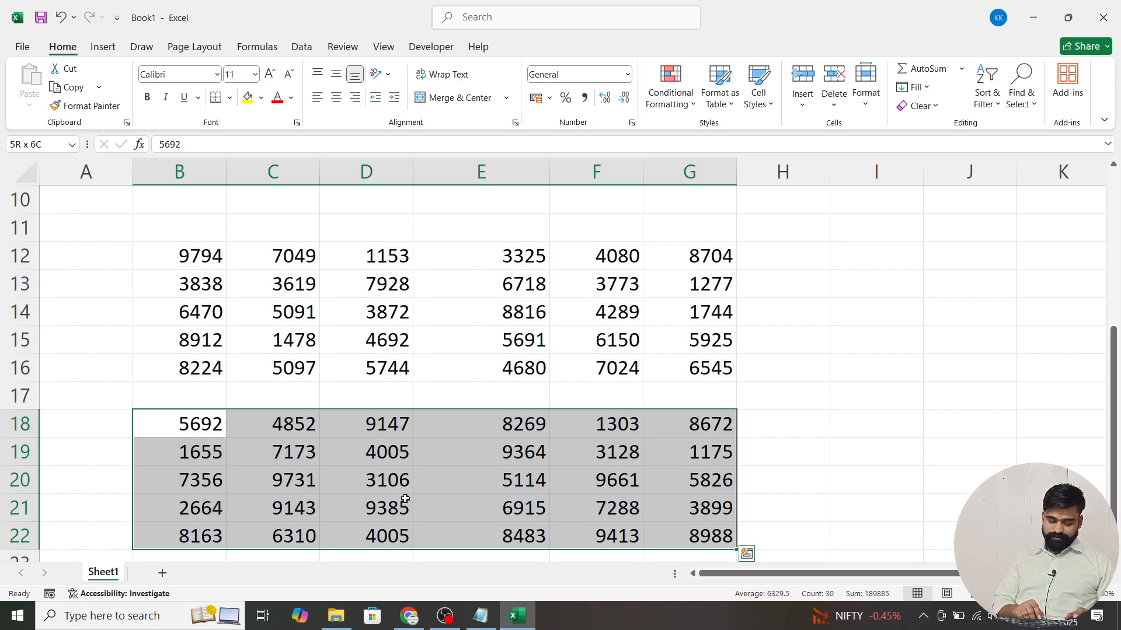
key(ctrl+b)
key(ctrl+u)
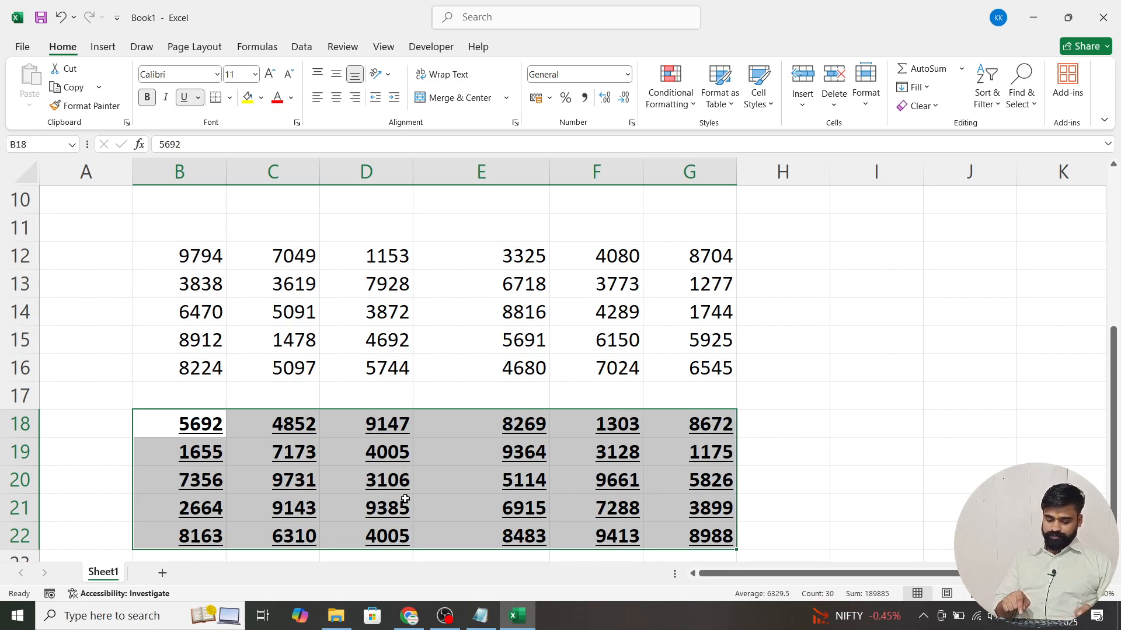
key(ctrl+i)
Apply all borders to the cells of the block B18:G22.
key(alt+h)
key(b)
key(a)
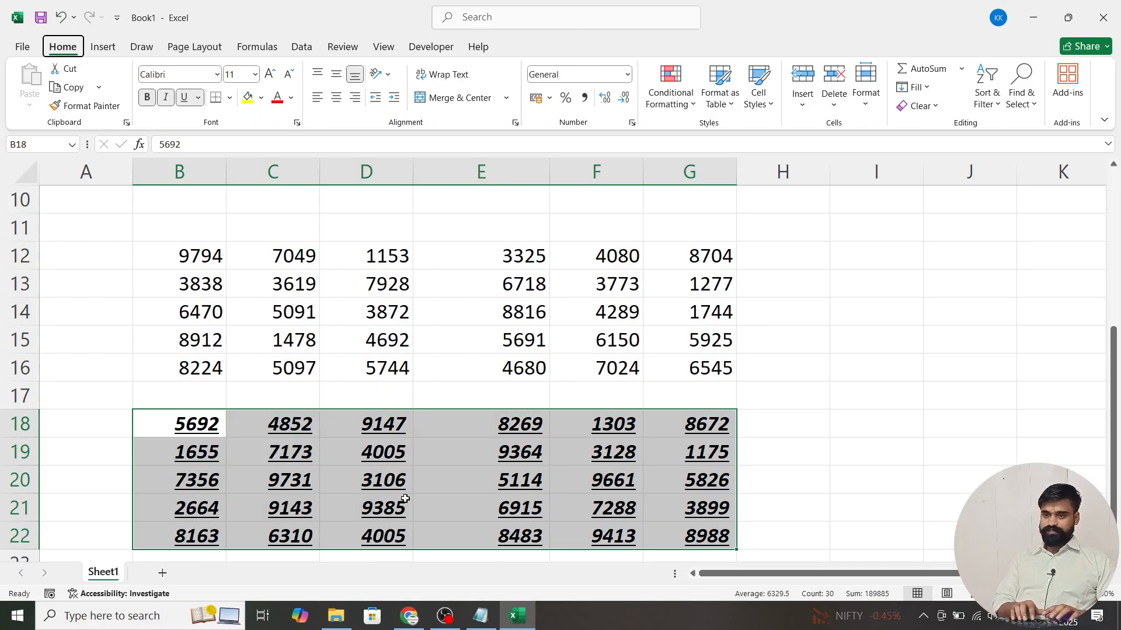
key(Down)
key(Up)
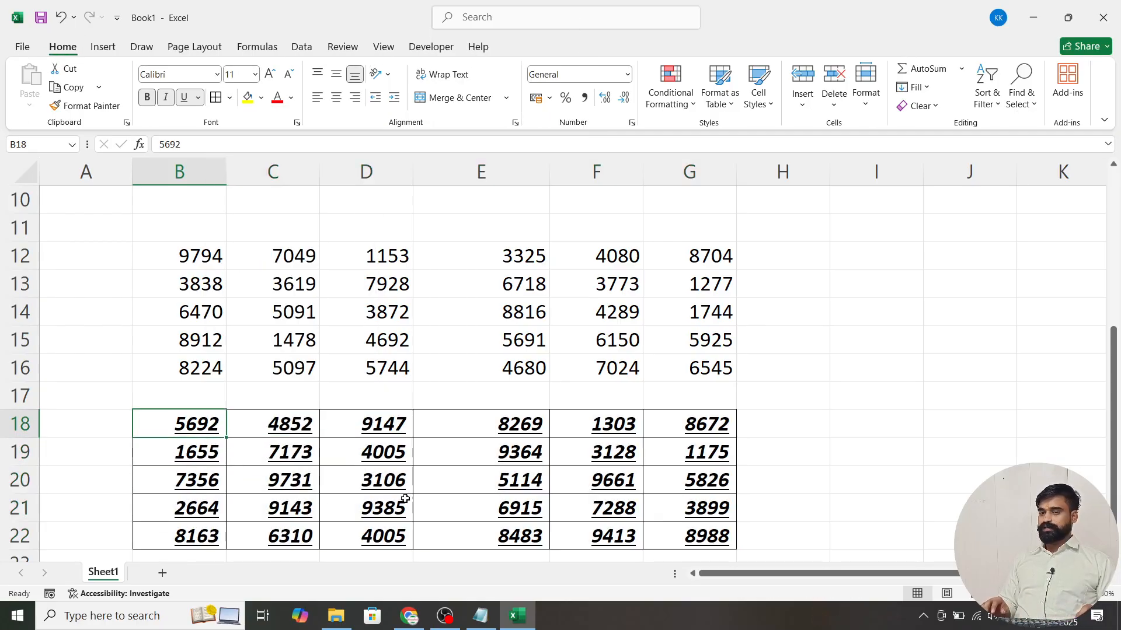
Copy the whole formatted block B18:G22 and make B25 the paste destination.
key(ctrl+shift+Down)
key(ctrl+shift+Right)
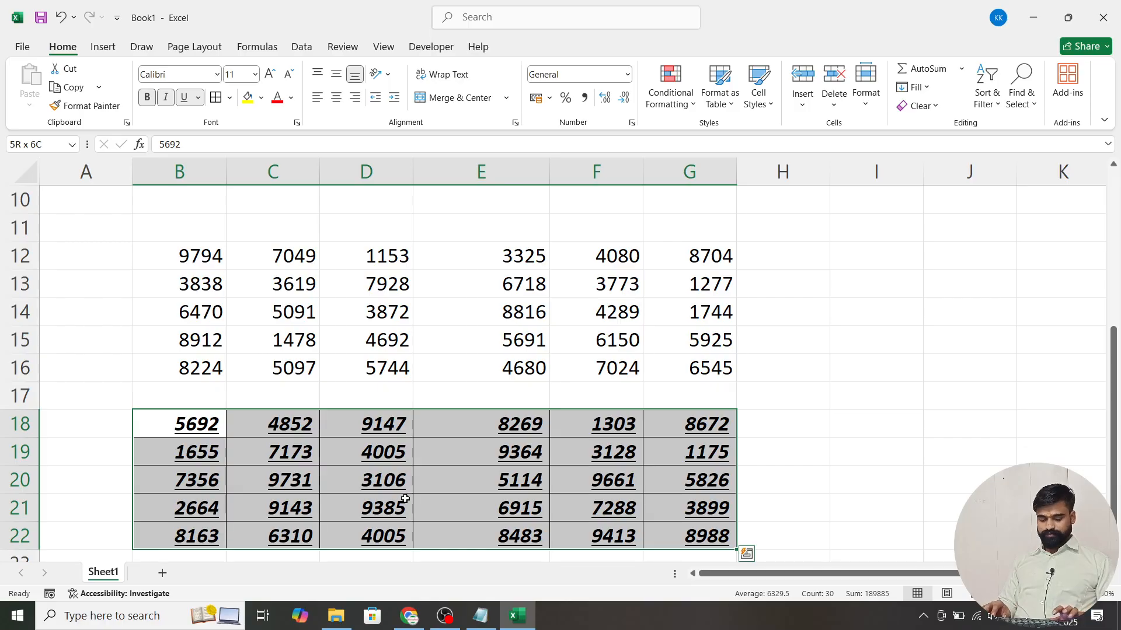
key(ctrl+c)
key(Down)
key(Down)
key(Down)
key(Down)
key(Down)
key(Down)
key(Down)
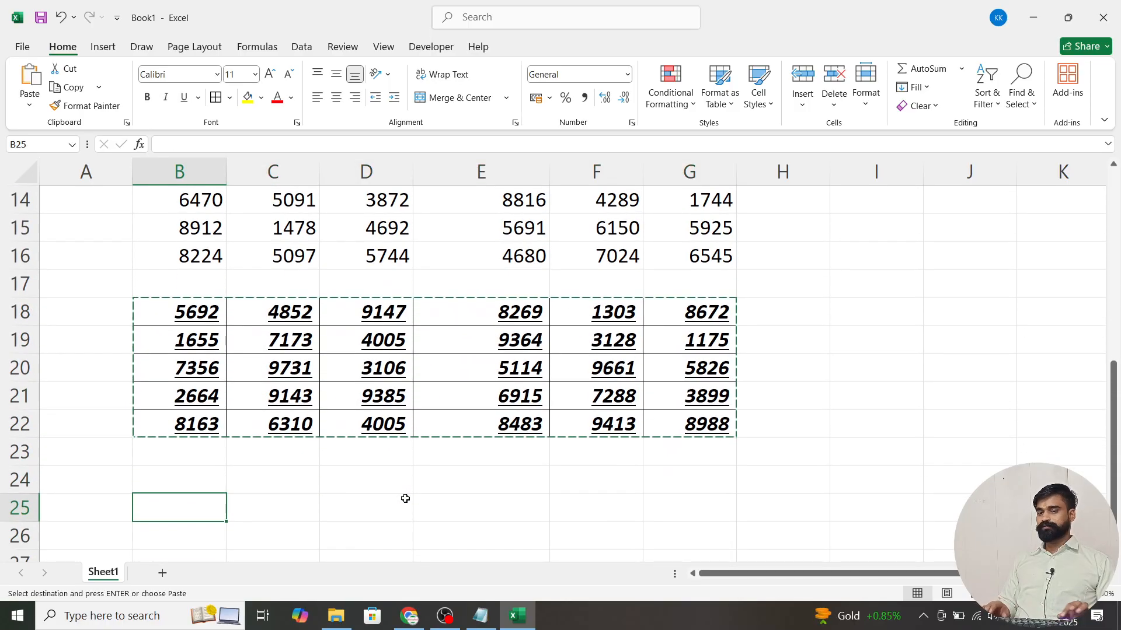
Paste the copied block normally at B25, undo that paste, and return to B25.
key(ctrl+v)
key(Down)
key(Down)
key(Down)
key(Down)
key(Down)
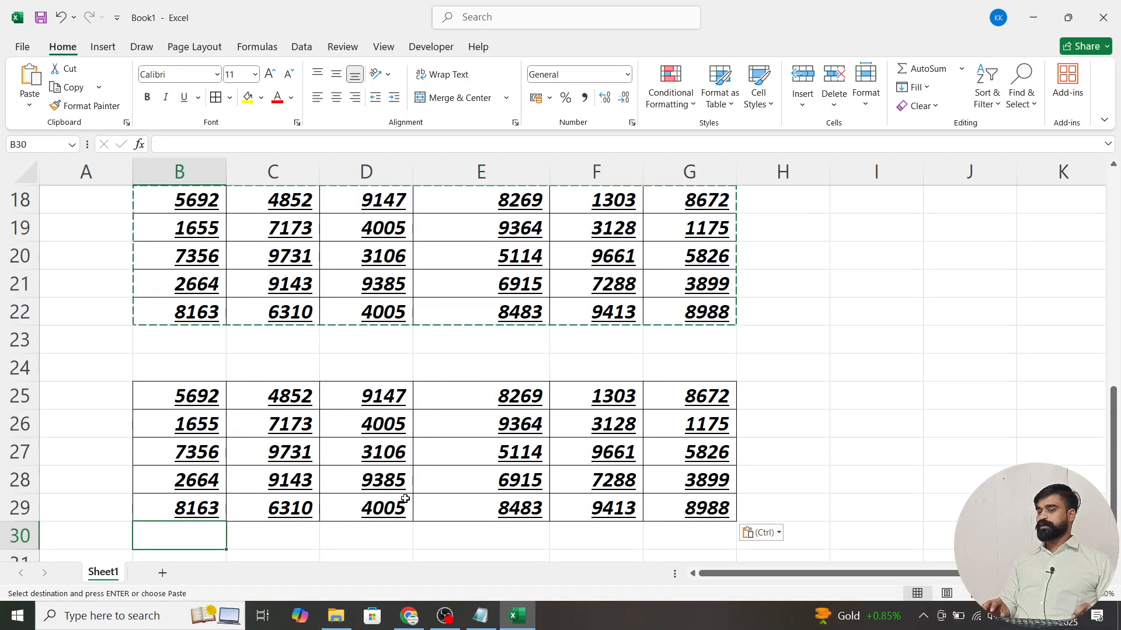
key(ctrl+z)
key(Up)
key(Down)
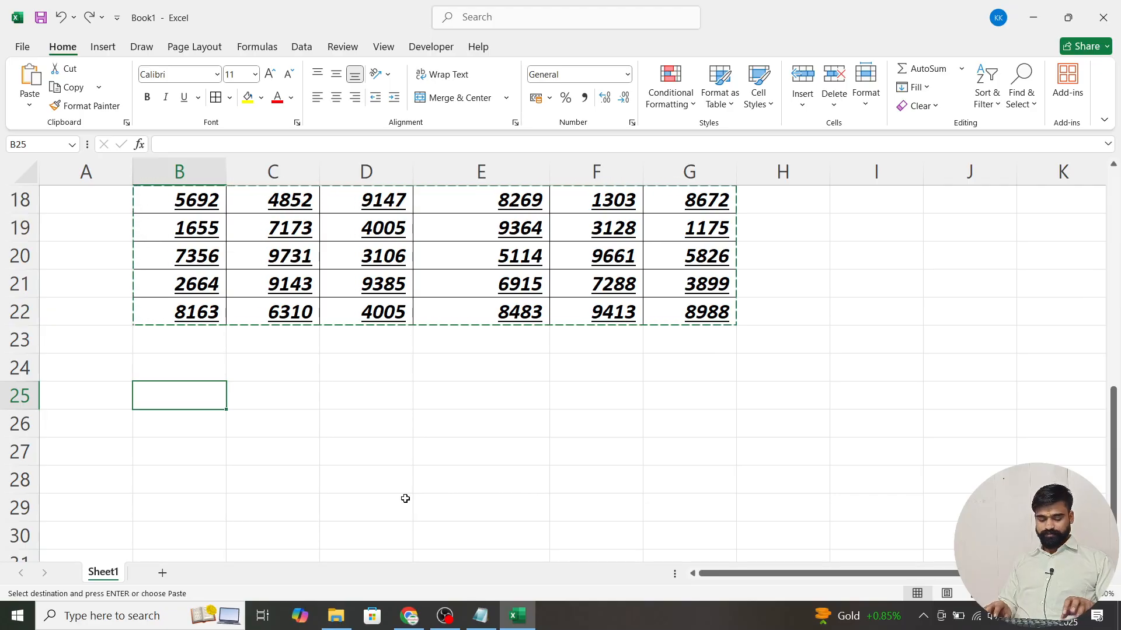
Paste only the formats of the copied block starting at B25, using Paste Special.
key(ctrl+alt+v)
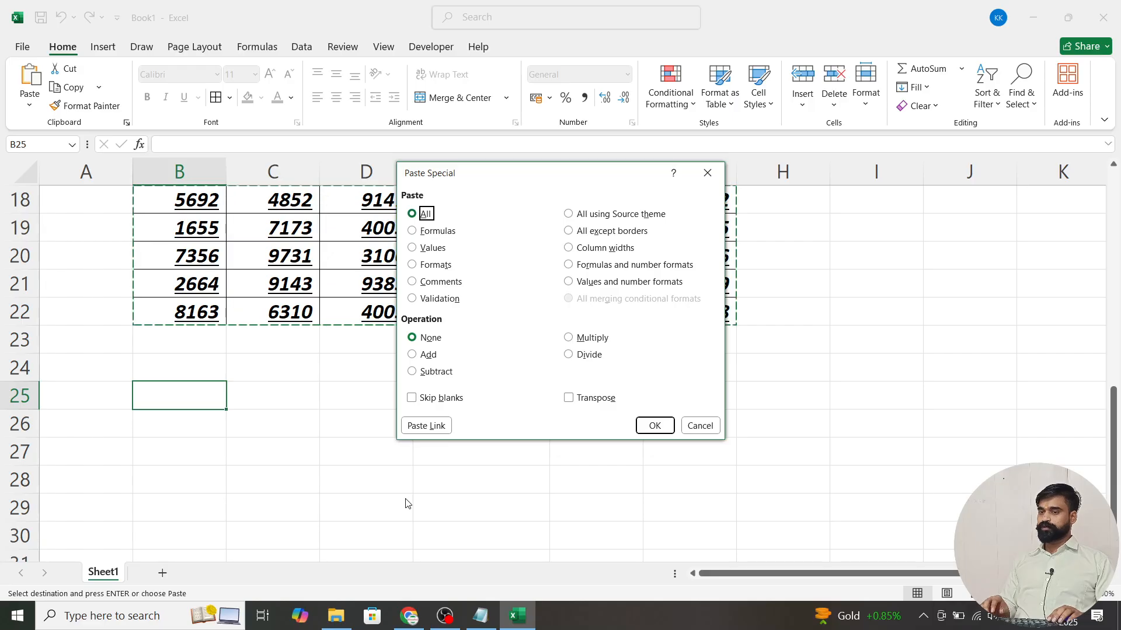
key(t)
key(Return)
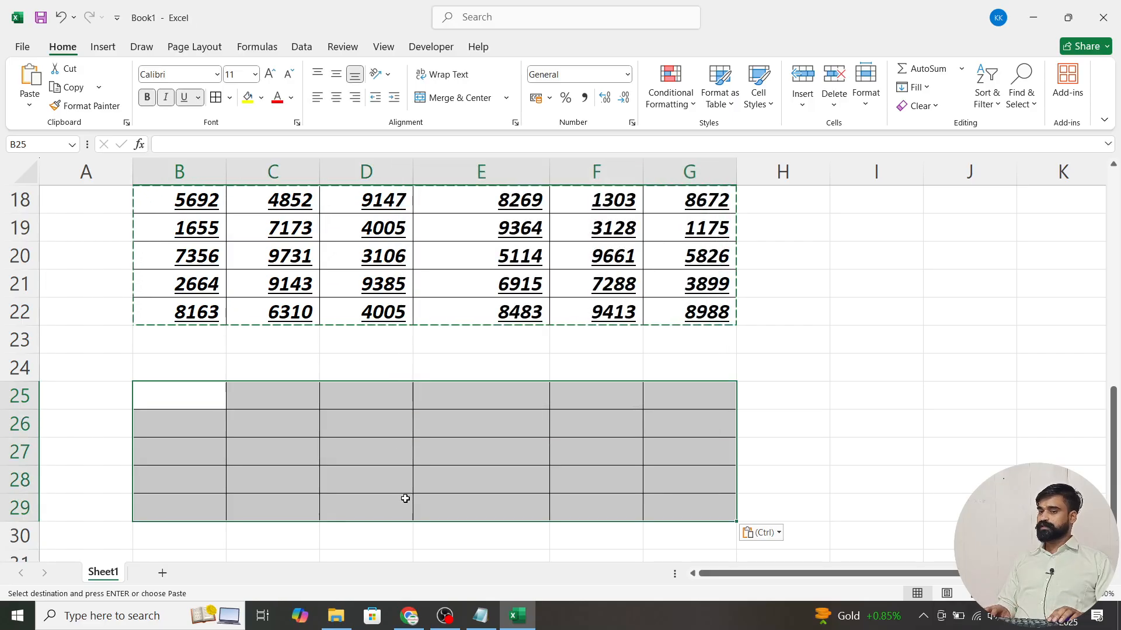
Enter the sample text "sdfsa" in B28 and "safsdf" in C29 to test the pasted formatting.
key(Down)
key(Down)
key(Down)
text(sdfsa)
key(Return)
key(Right)
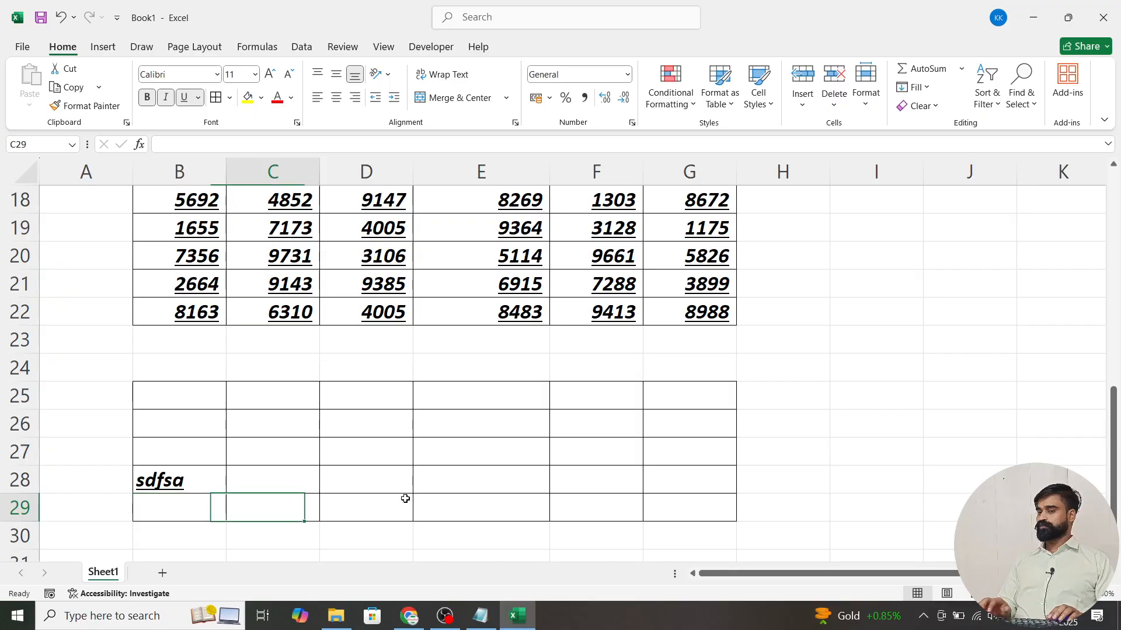
text(safsdf)
key(Up)
key(Up)
key(Up)
key(Up)
key(Up)
key(Up)
key(Up)
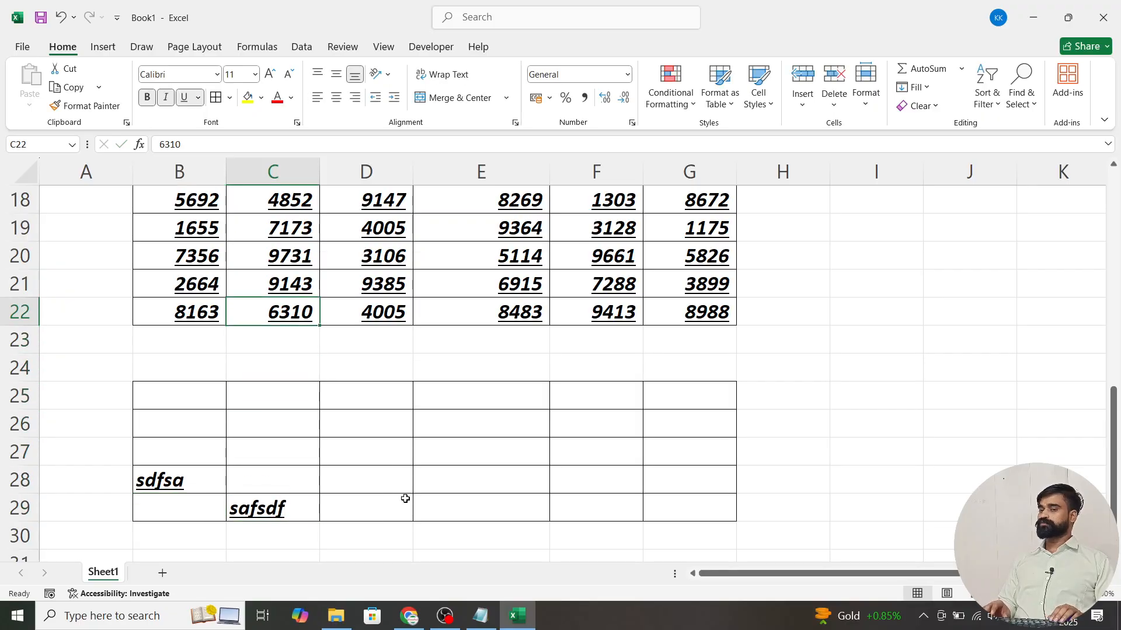
Copy the "Hello user" cell C5, choose Formulas in Paste Special, and leave the dialog without pasting.
key(Down)
key(Down)
key(Down)
key(Up)
key(Up)
key(Up)
key(Up)
key(Up)
key(Up)
key(Up)
key(Up)
key(Up)
key(Up)
key(Up)
key(Up)
key(Up)
key(Up)
key(Up)
key(Up)
key(Up)
key(Up)
key(Up)
key(Up)
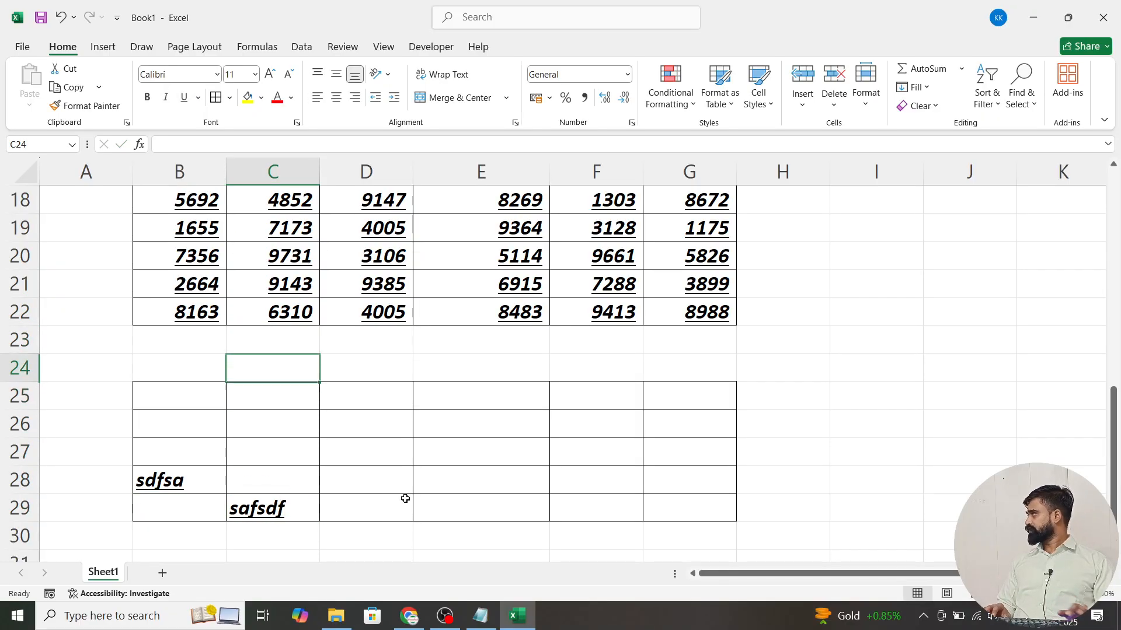
key(Down)
key(Down)
key(Down)
key(Down)
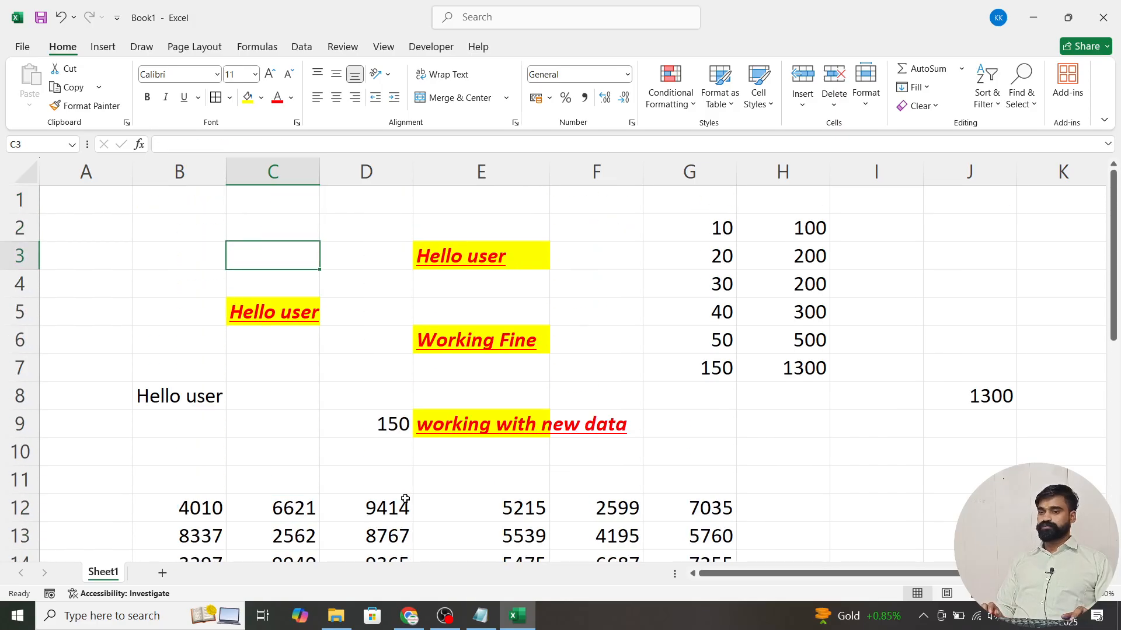
key(ctrl+c)
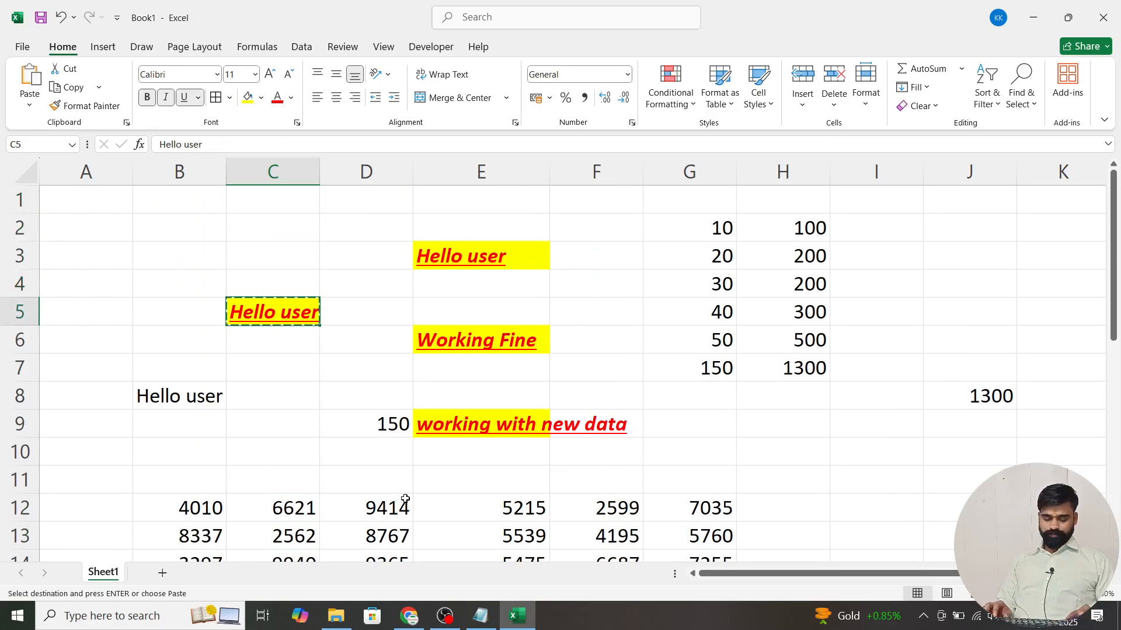
key(ctrl+alt+v)
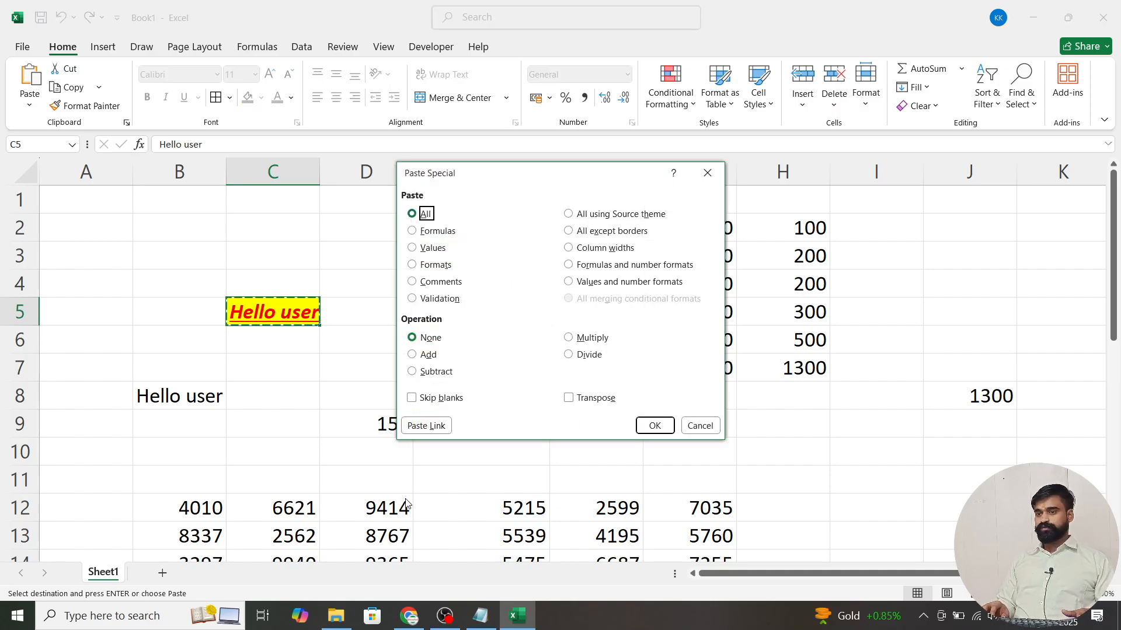
key(f)
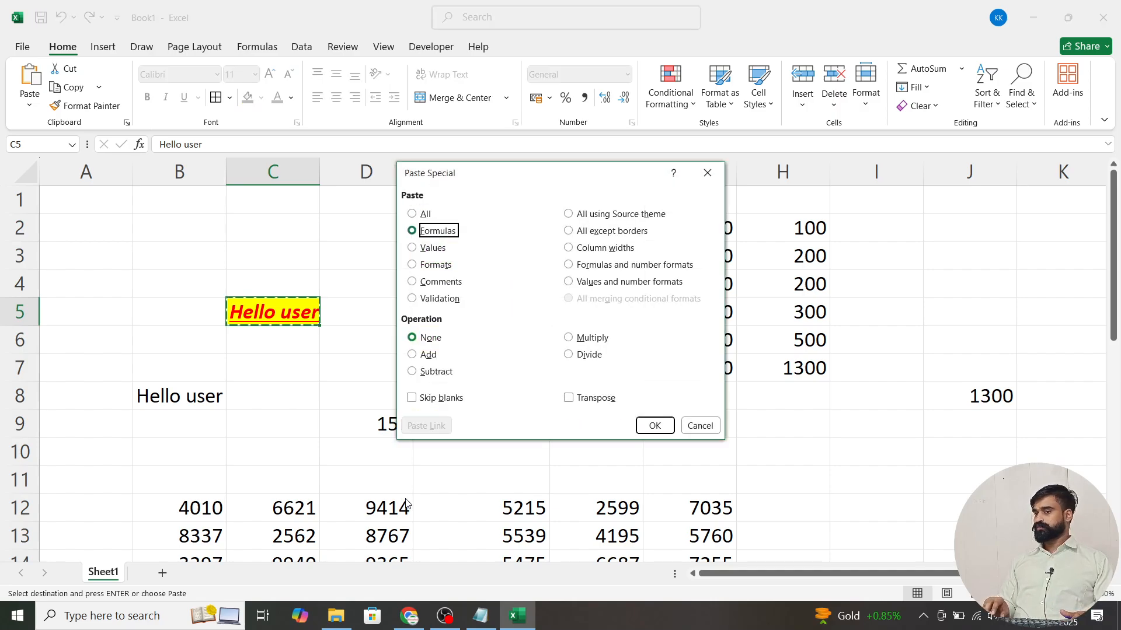
key(Return)
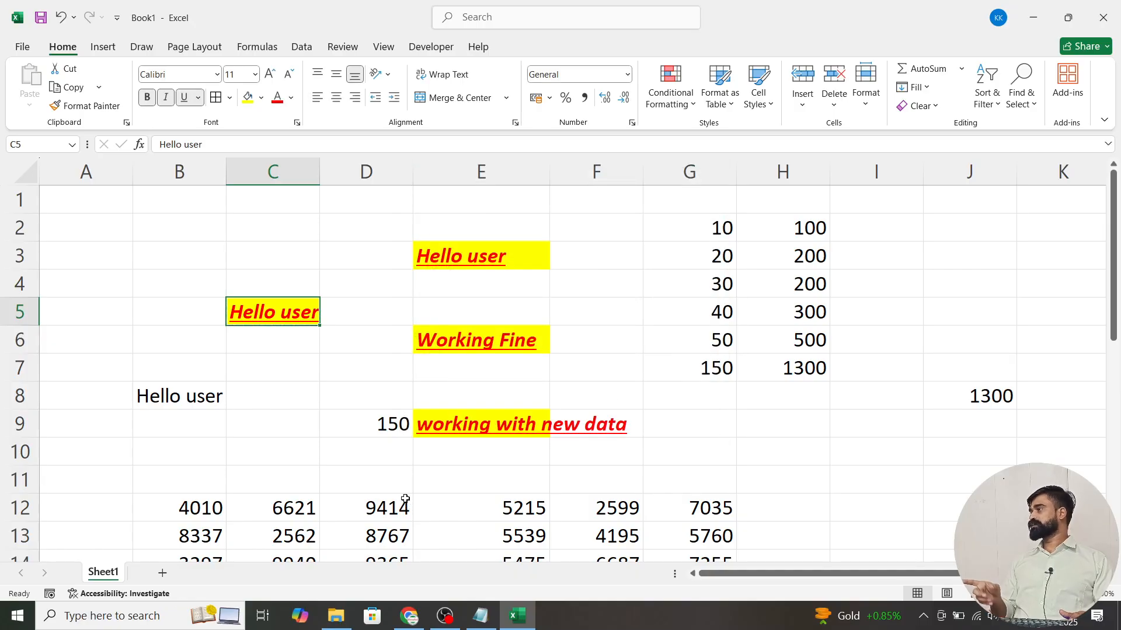
Examine the formula behind the column total in H7.
key(Down)
key(Down)
key(Down)
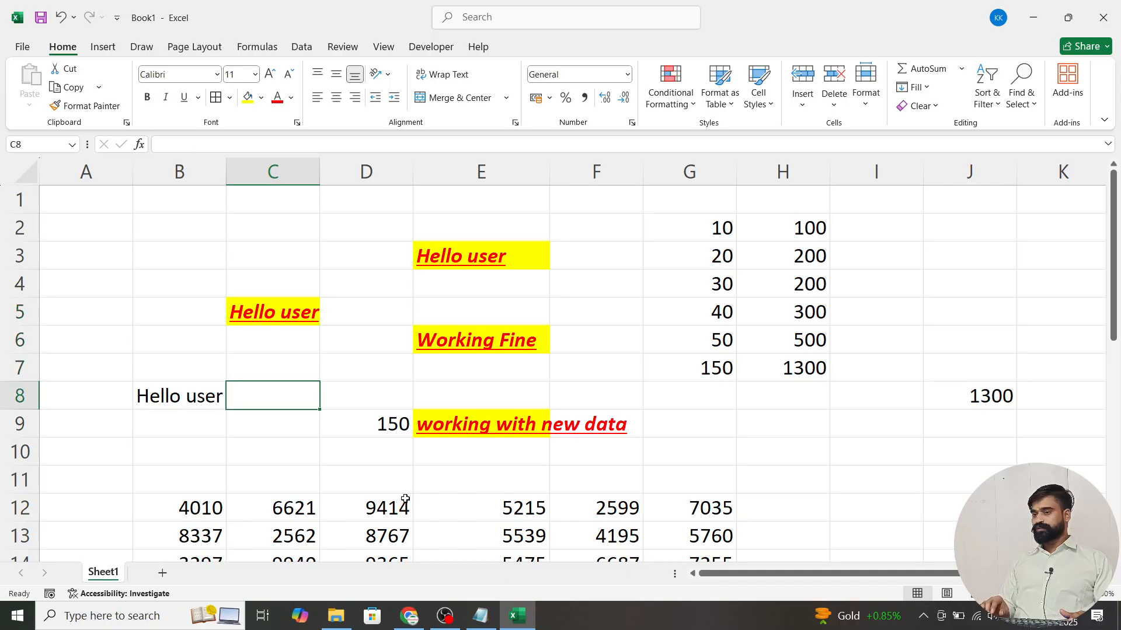
key(Right)
key(Right)
key(Right)
key(Right)
key(Right)
key(Up)
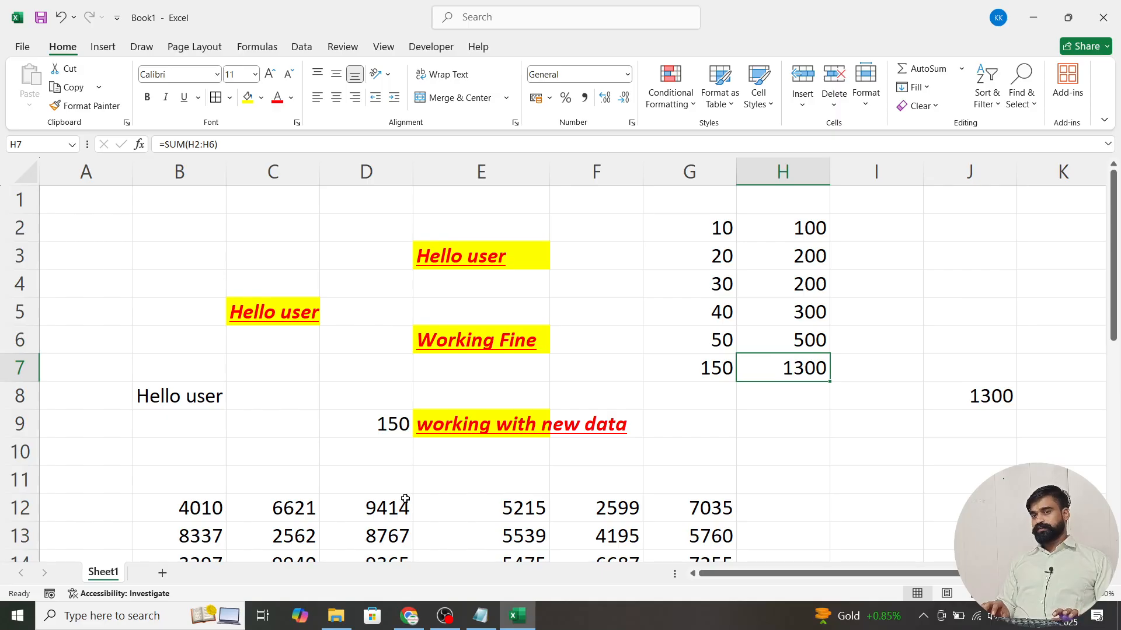
Enter the numbers 1, 2, 3, 4 and 5 down cells I2:I6.
key(Right)
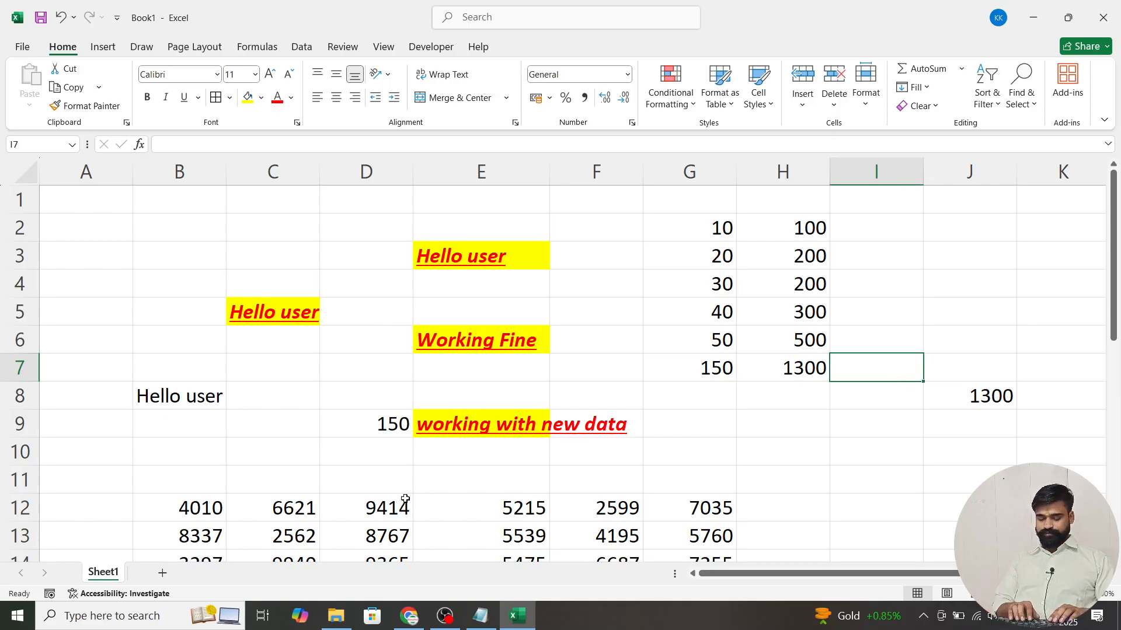
key(Up)
key(Up)
key(Up)
key(Up)
key(Up)
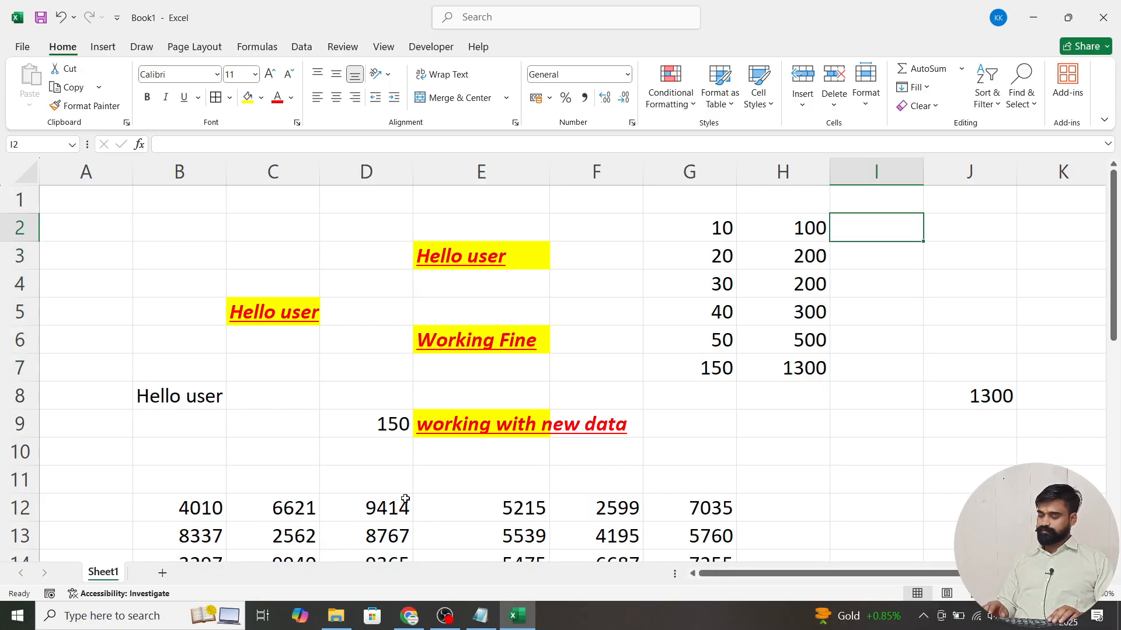
text(1)
key(Return)
text(2)
key(Return)
text(3)
key(Return)
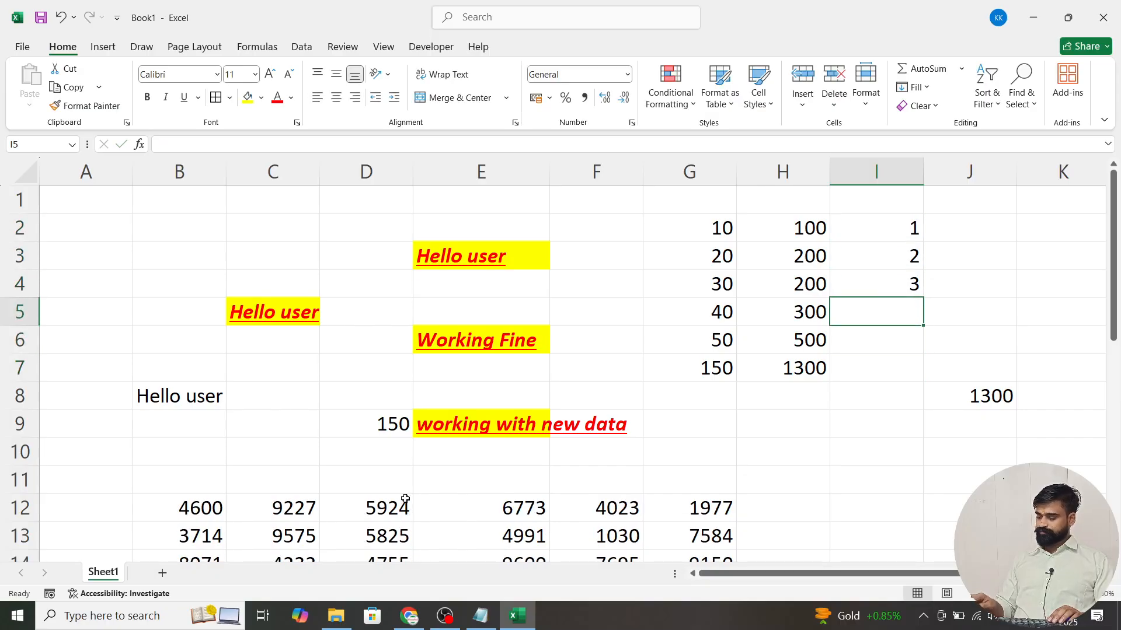
text(4)
key(Return)
text(5)
key(Return)
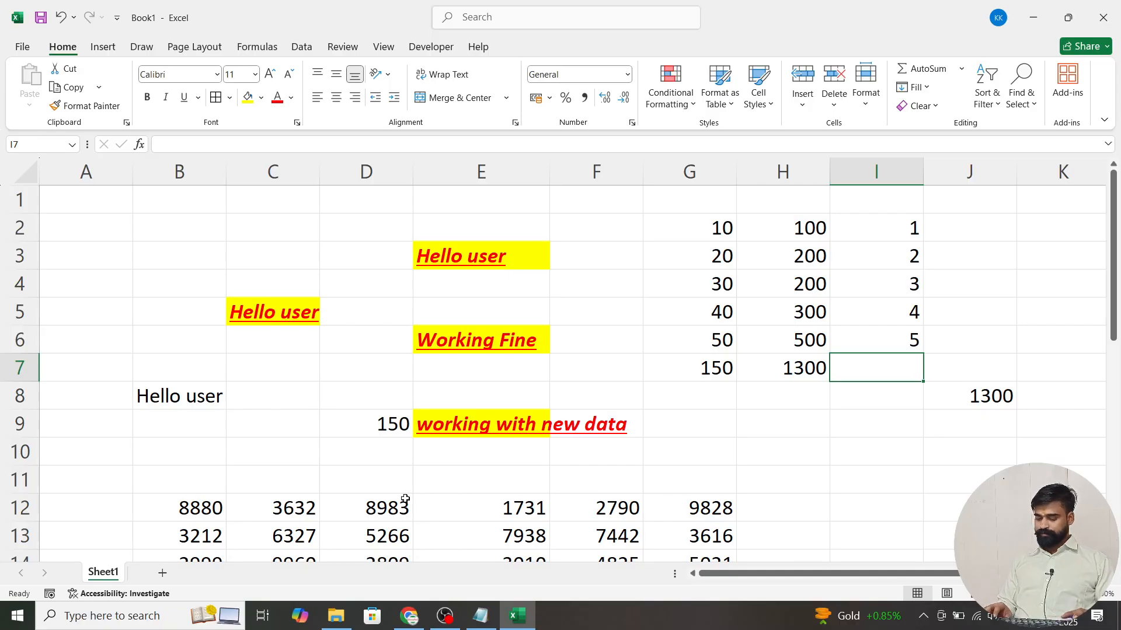
key(Left)
key(ctrl+c)
key(Right)
text(v)
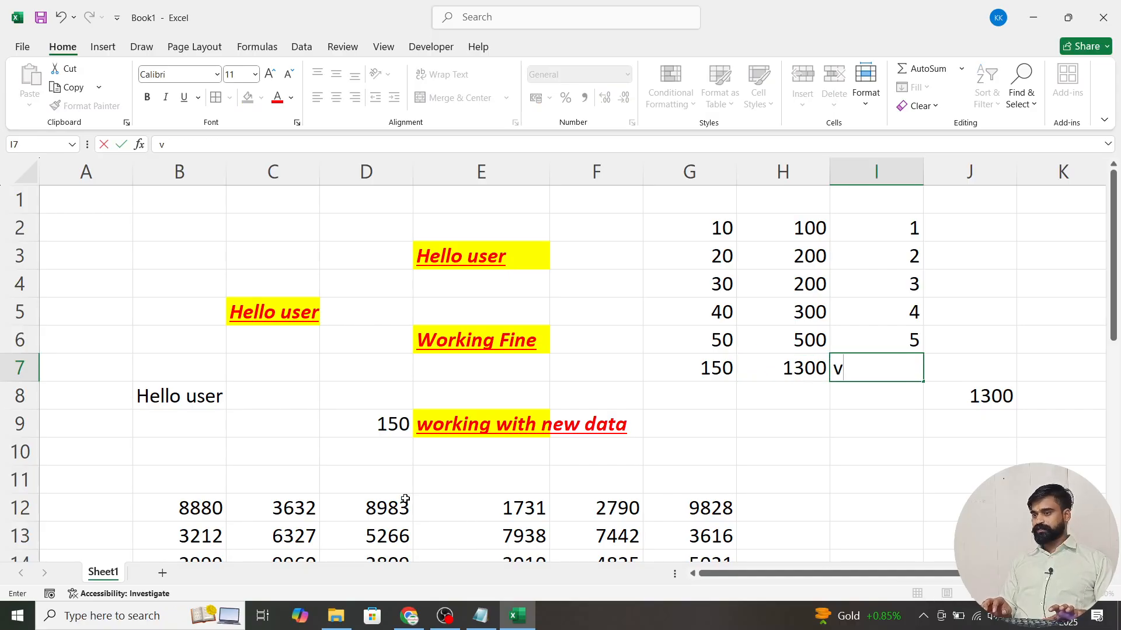
key(Escape)
Copy the sum formula from H7 into I7 with an ordinary paste, end the copy mode, and clear I7.
key(Left)
key(ctrl+c)
key(Right)
key(ctrl+v)
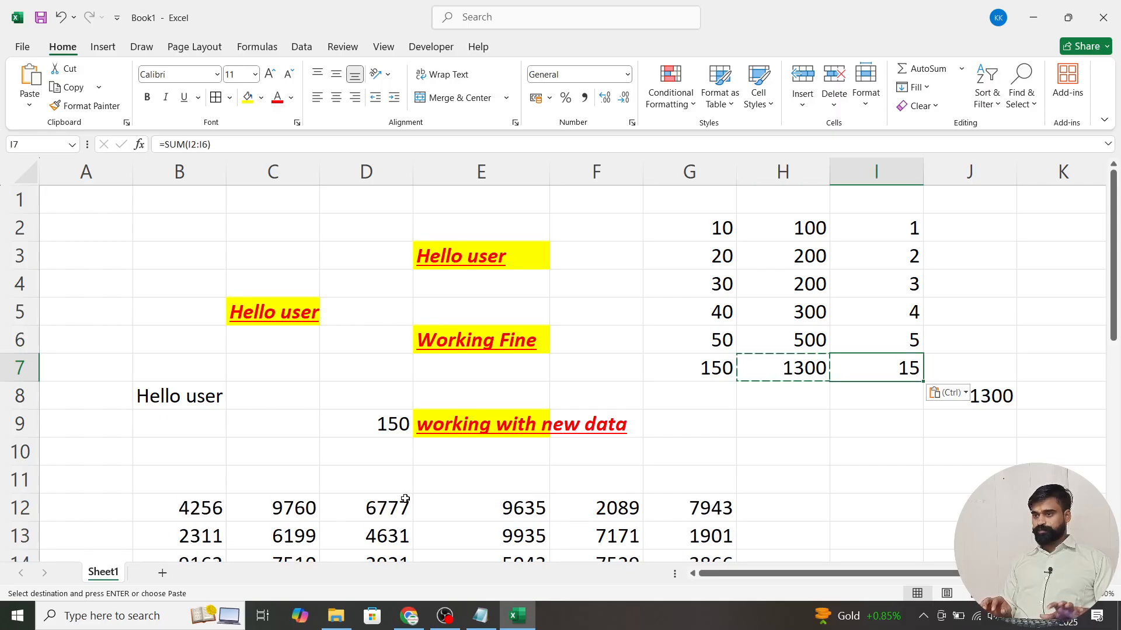
key(Escape)
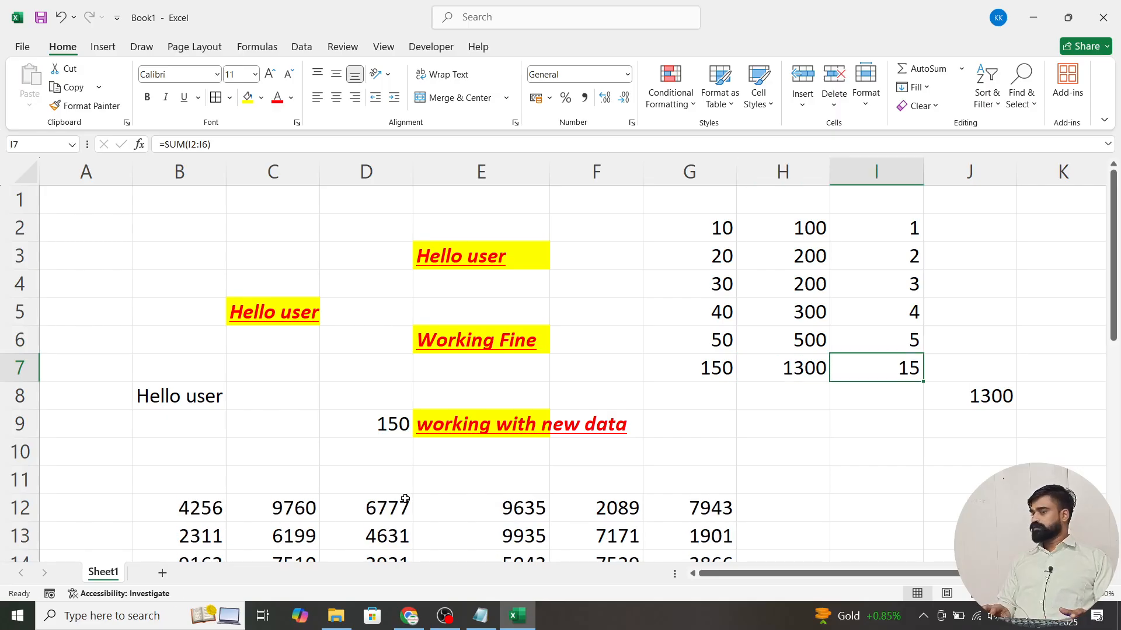
key(Delete)
key(Up)
key(Down)
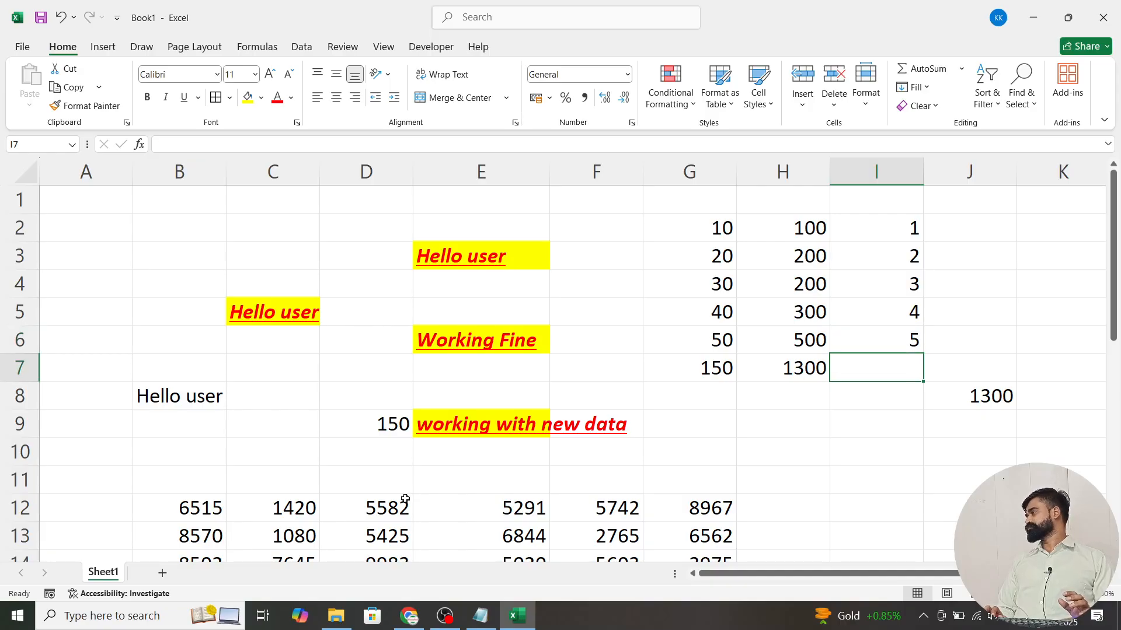
Make the total in H7 bold, underlined and italic.
key(Left)
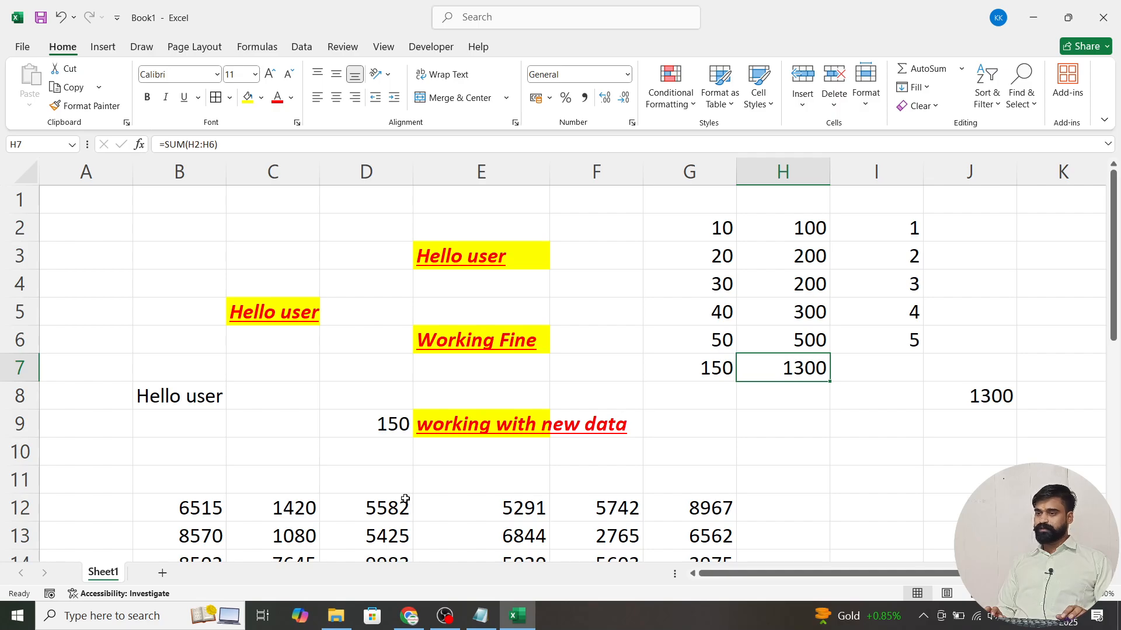
key(Up)
key(Down)
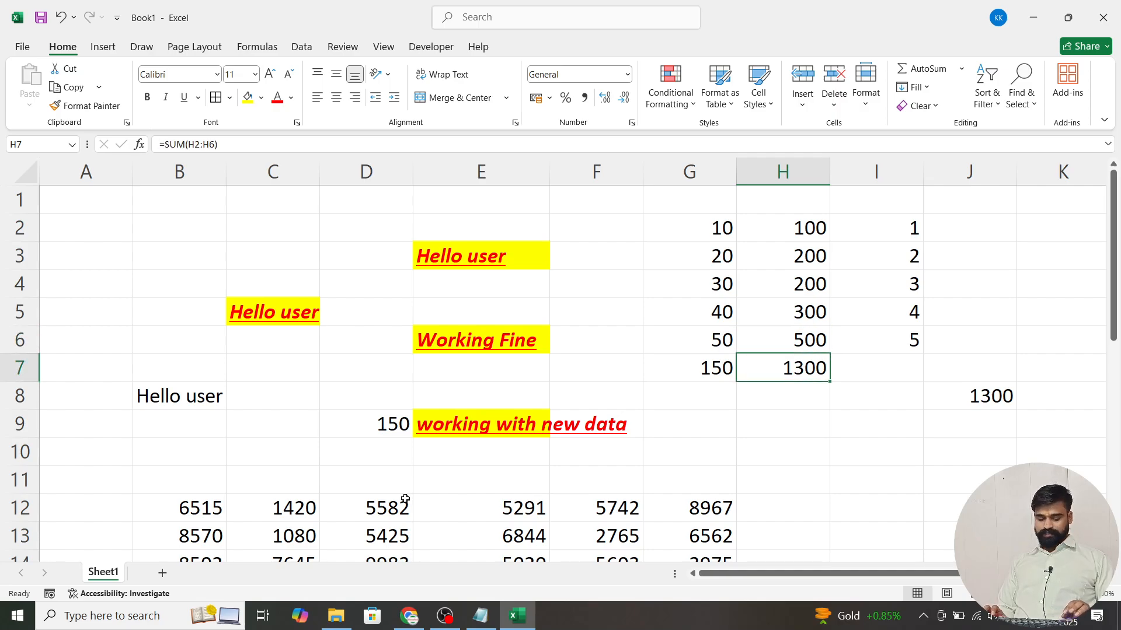
key(ctrl+b)
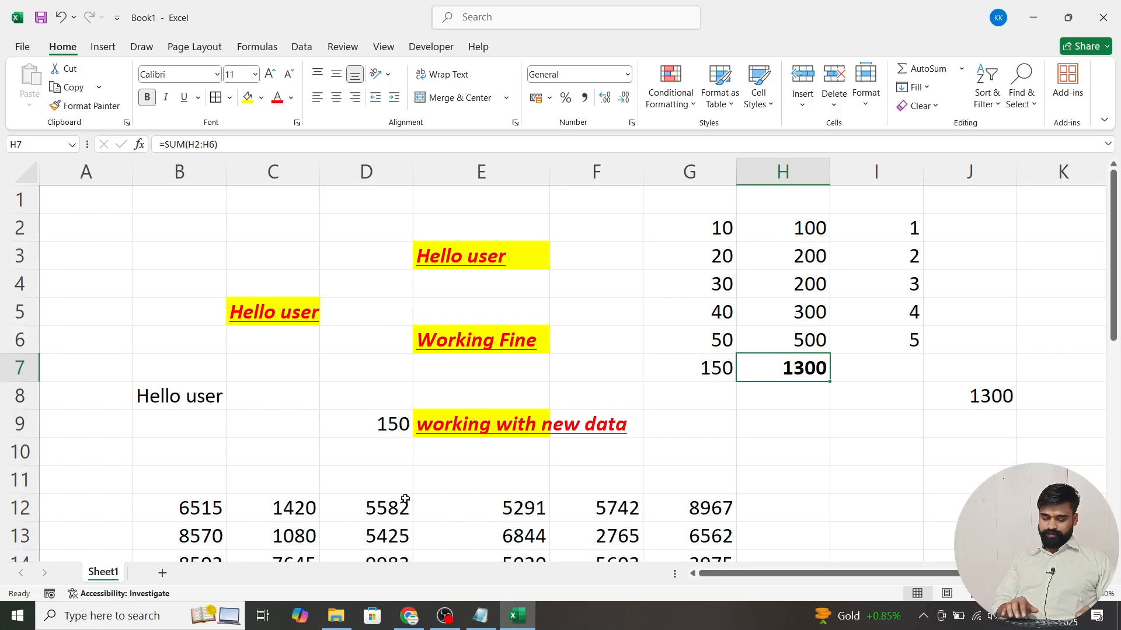
key(ctrl+u)
key(ctrl+i)
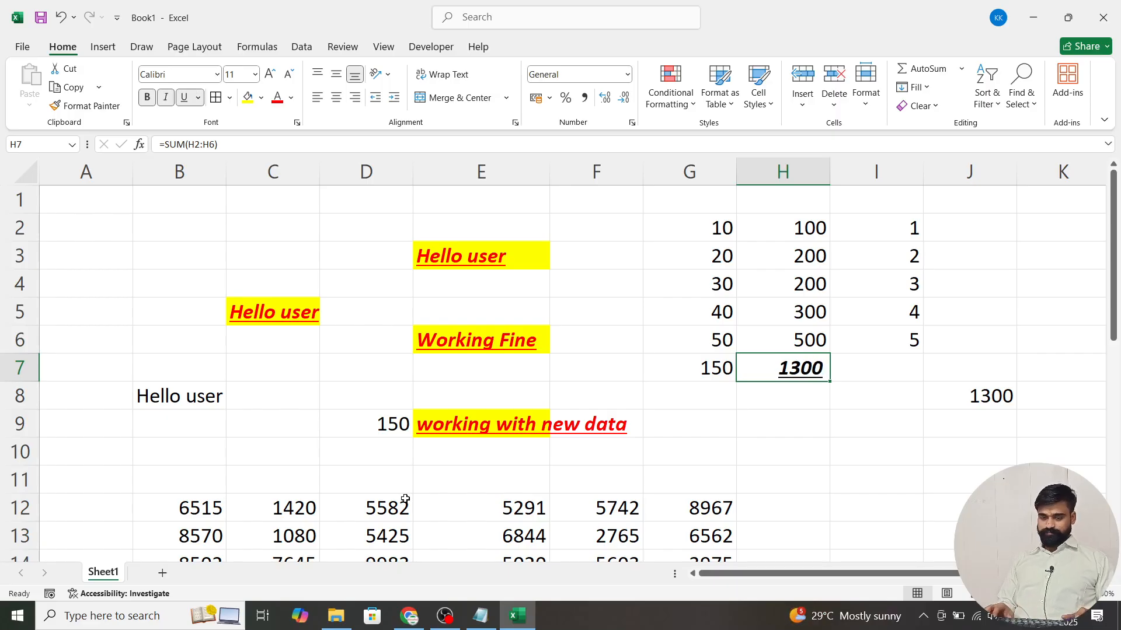
Fill cell H7 with the dark orange theme colour.
key(alt+h)
key(h)
key(Down)
key(Down)
key(Down)
key(Right)
key(Right)
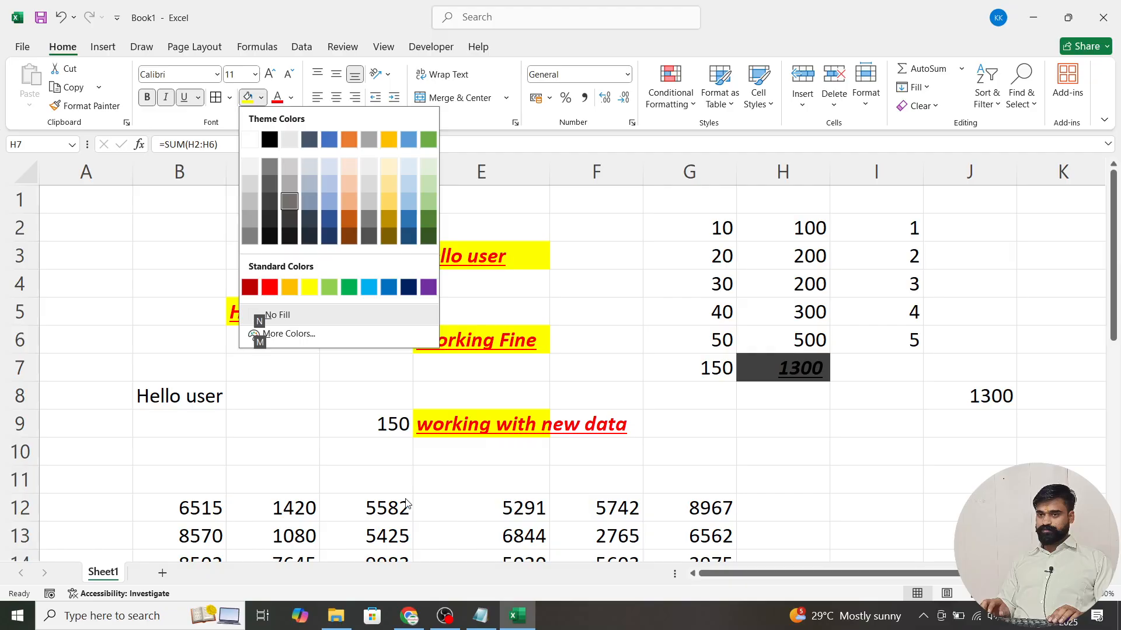
key(Right)
key(Down)
key(Right)
key(Right)
key(Return)
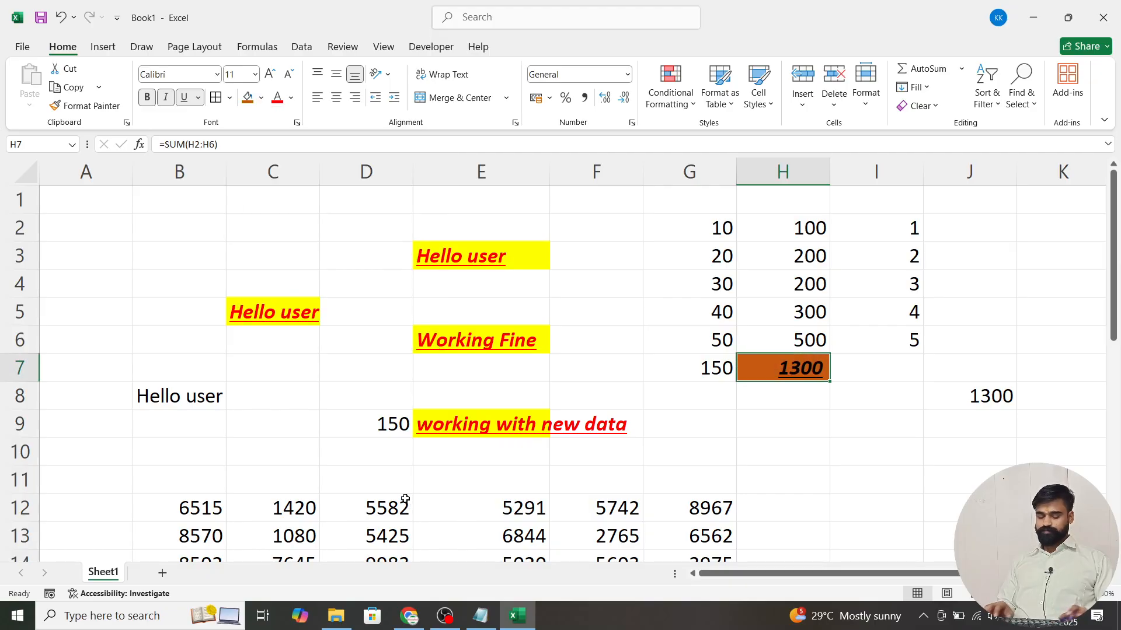
Set the font colour of cell H7 to white.
key(alt)
key(h)
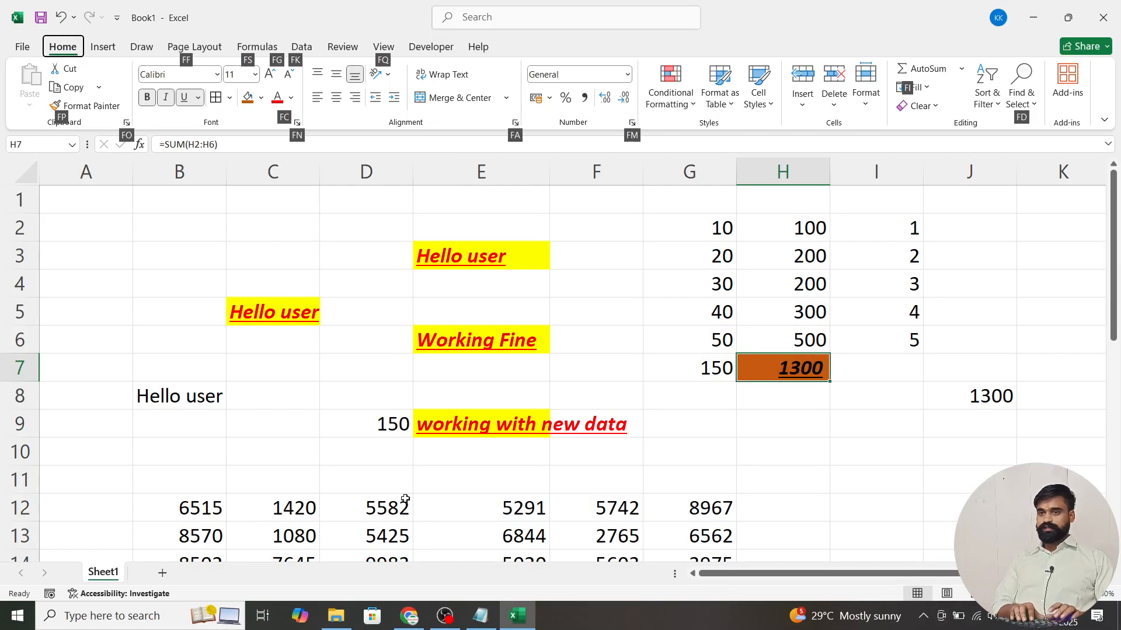
key(f)
key(c)
key(Down)
key(Return)
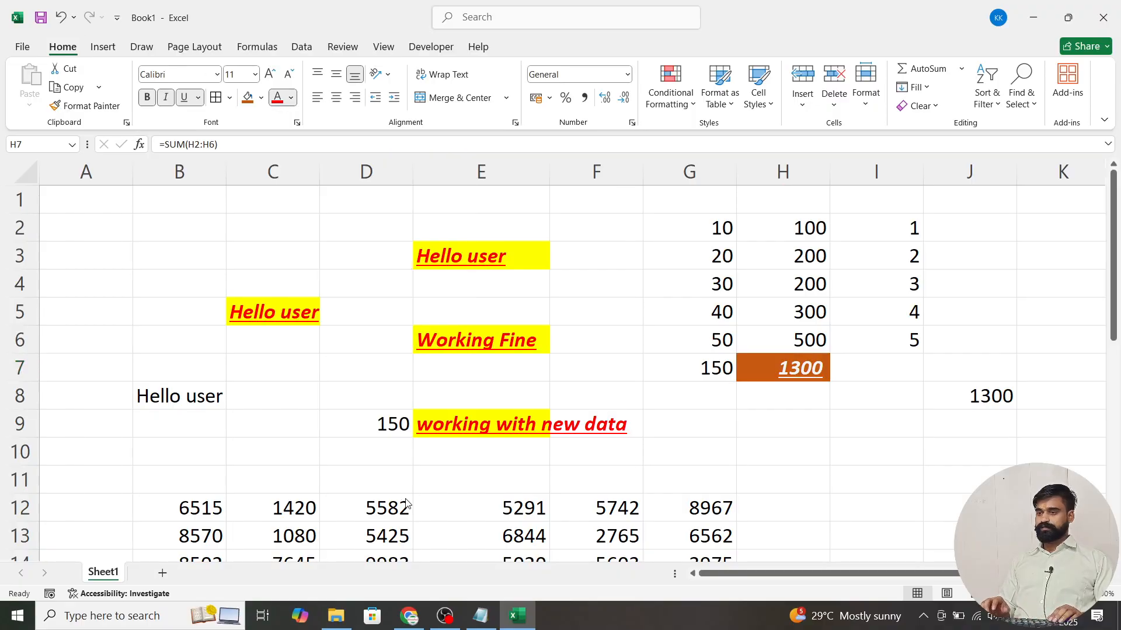
Copy the formatted total from H7 into I7 with an ordinary paste, and undo that paste.
key(ctrl+c)
key(Right)
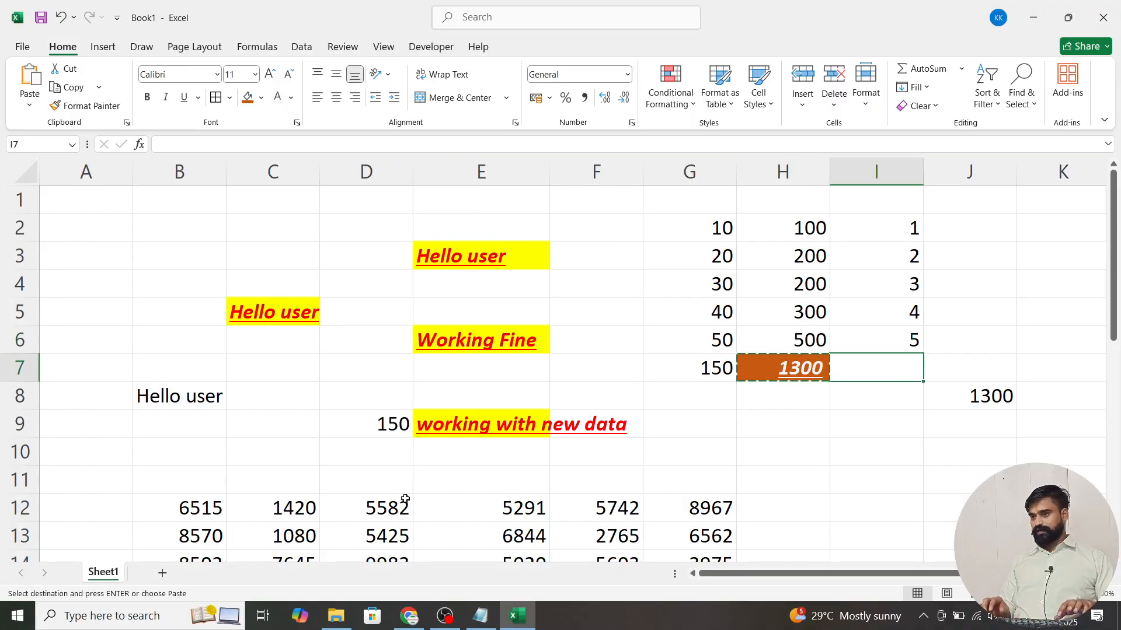
key(ctrl+v)
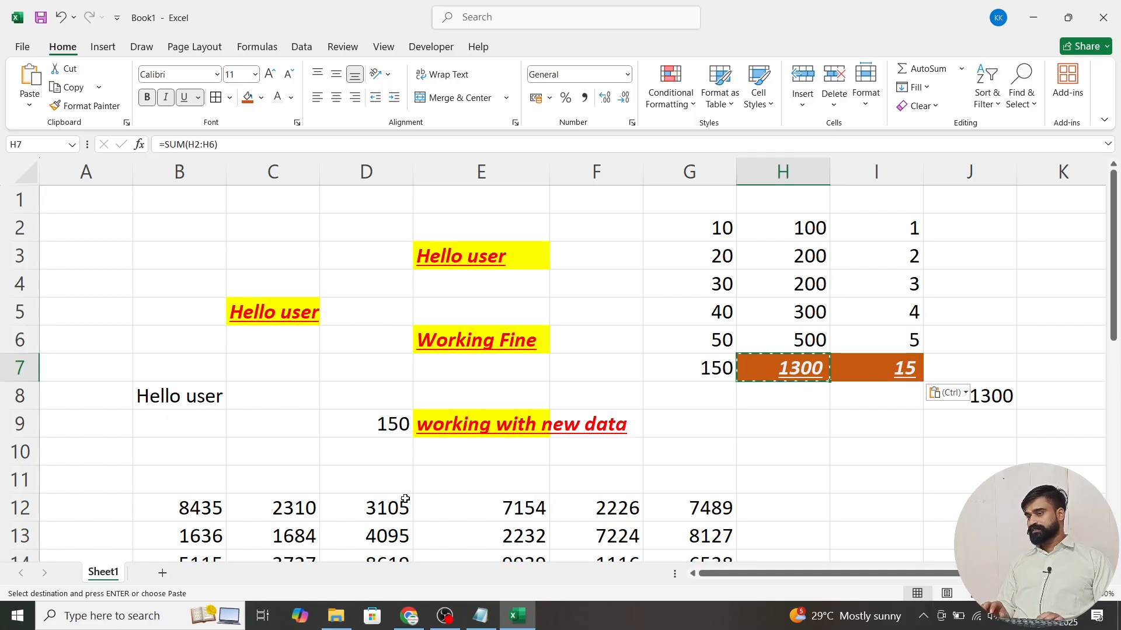
key(ctrl+z)
Copy H7 and paste only its formula into I7 using Paste Special with Formulas, ending the copy mode.
key(ctrl+c)
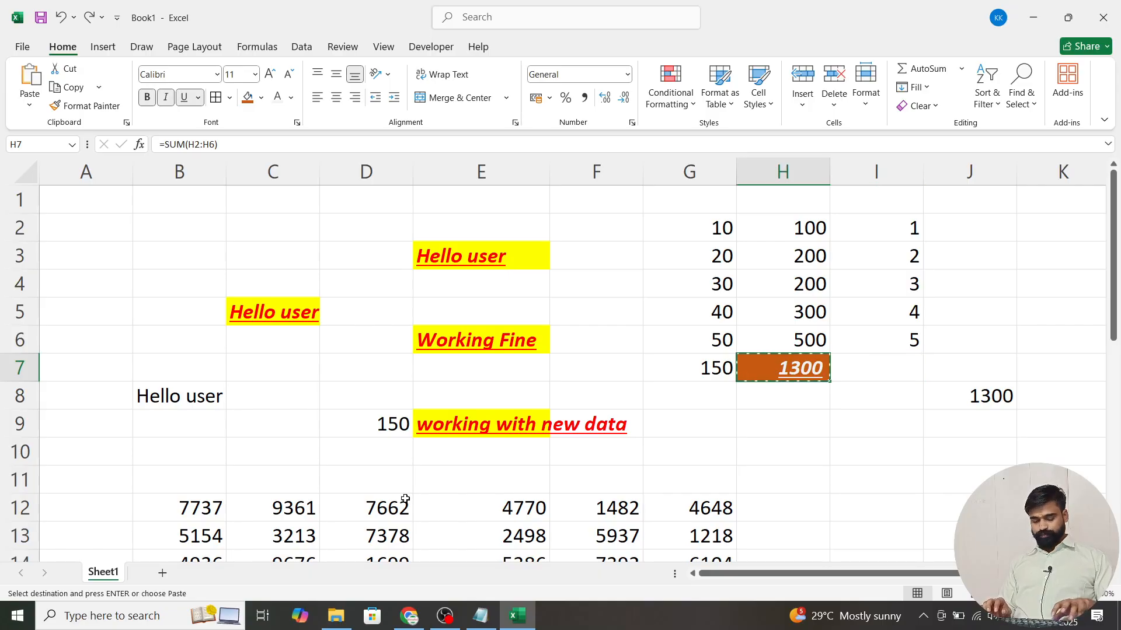
key(Right)
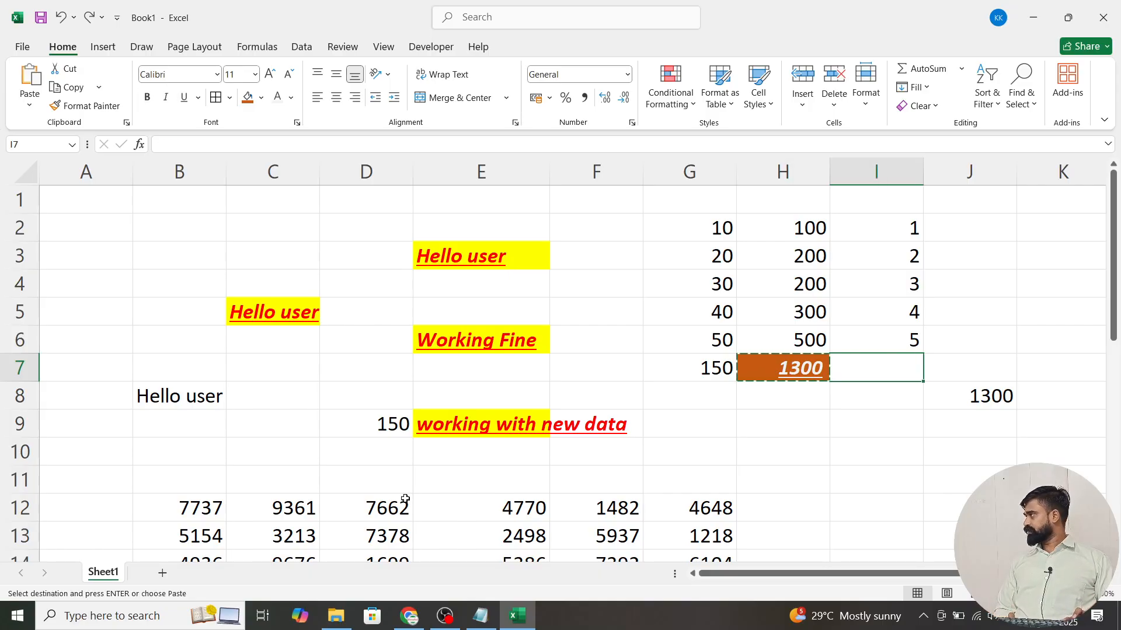
key(ctrl+alt+v)
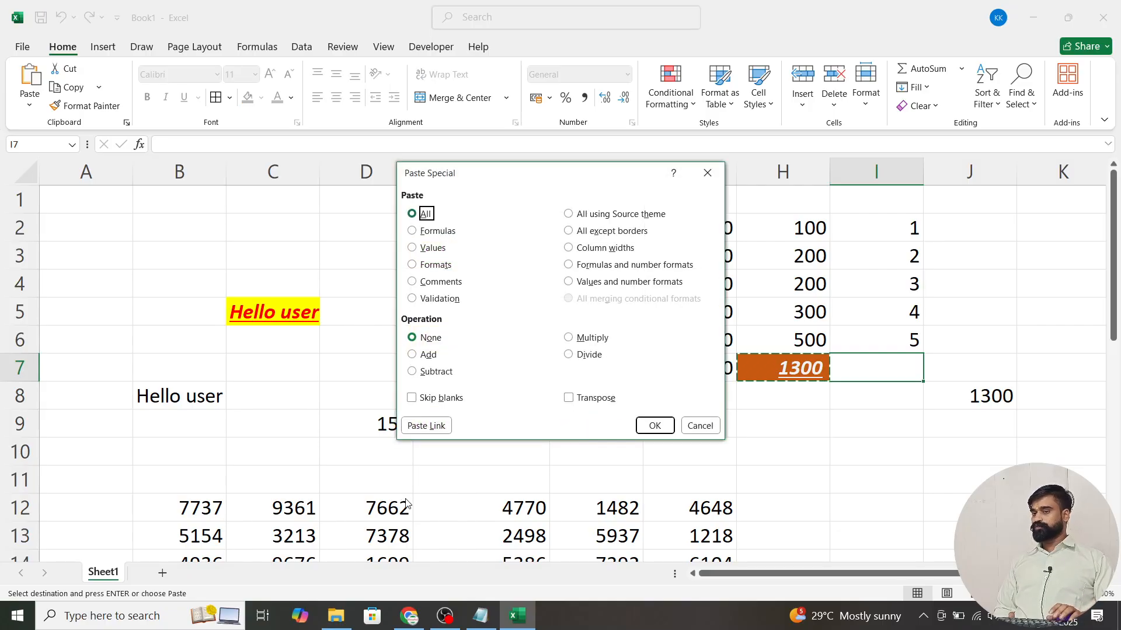
key(f)
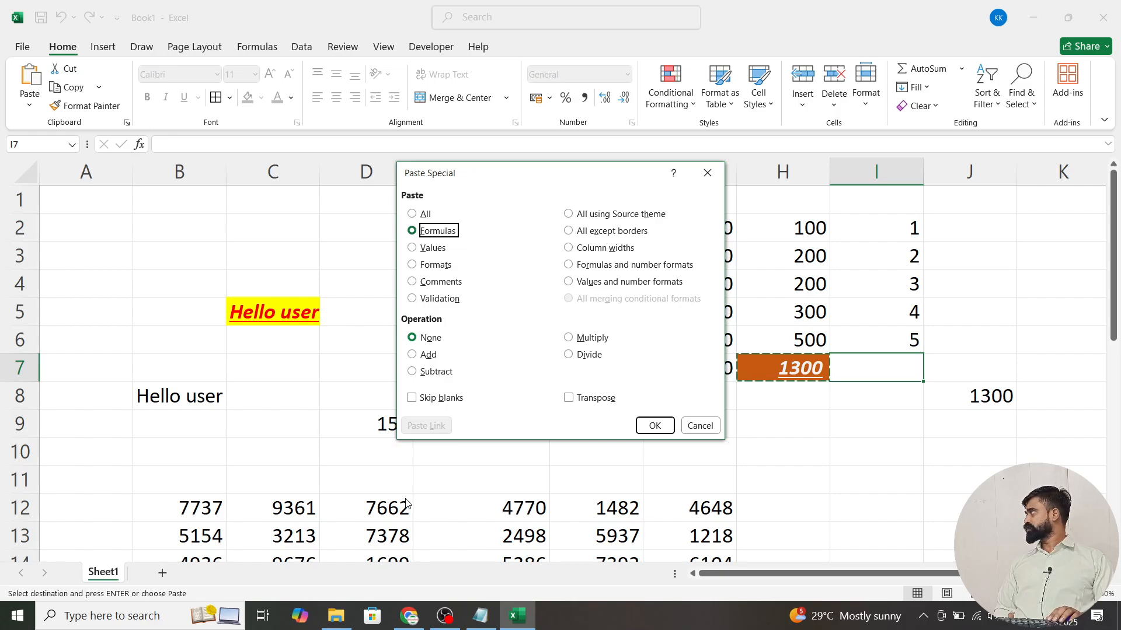
key(Return)
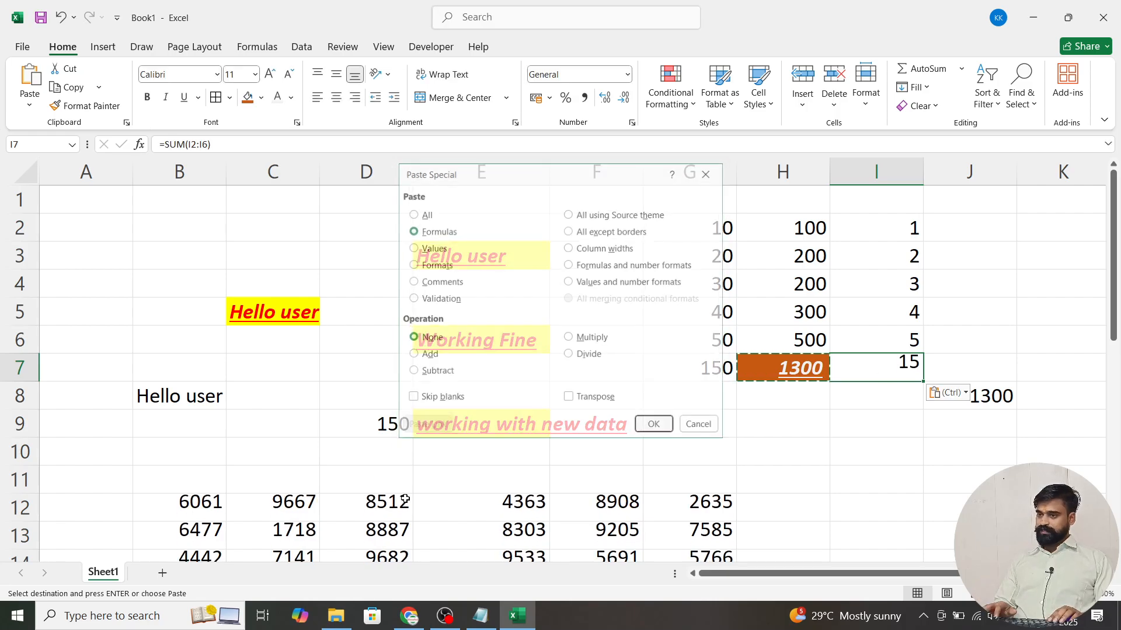
key(Escape)
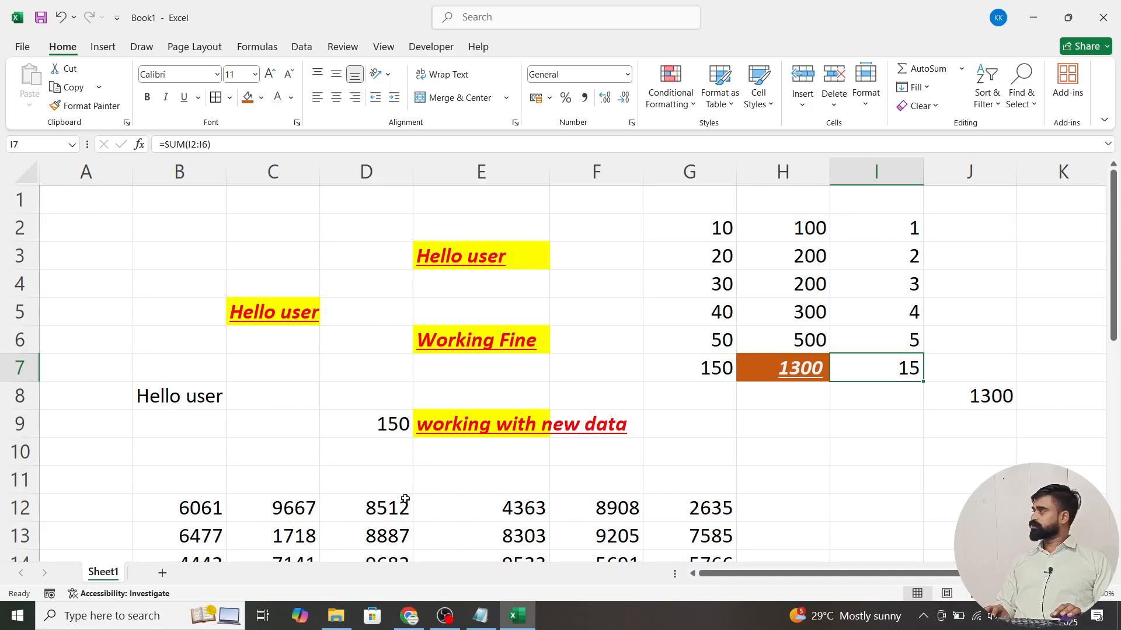
Compare the formulas and formatting of the totals in H7 and I7.
key(Left)
key(Up)
key(Right)
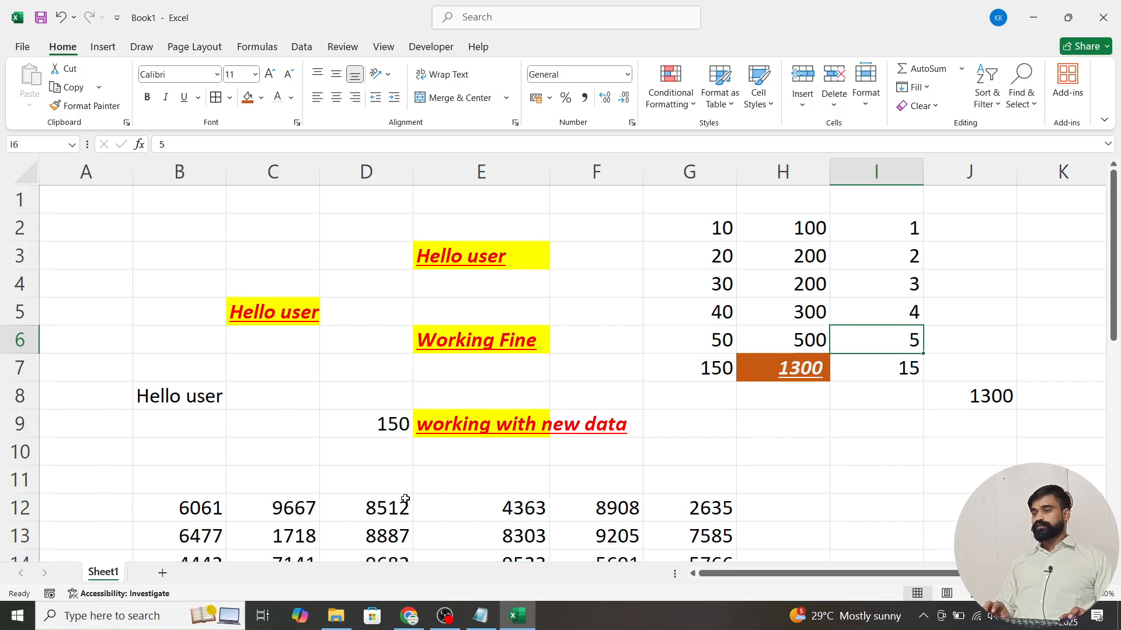
key(Down)
key(Left)
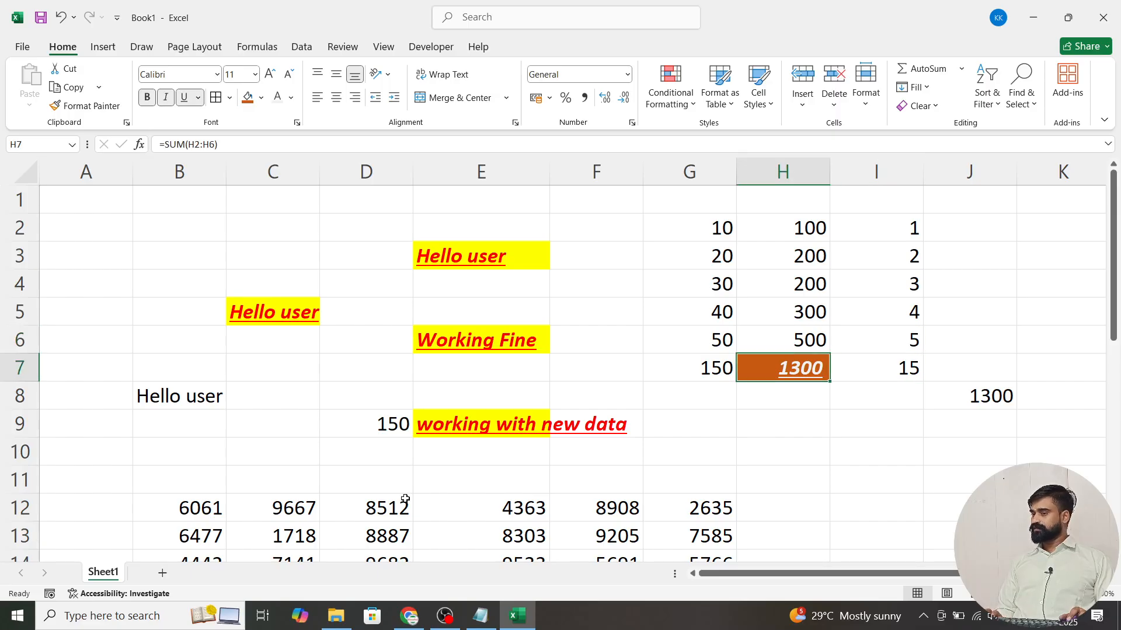
key(Right)
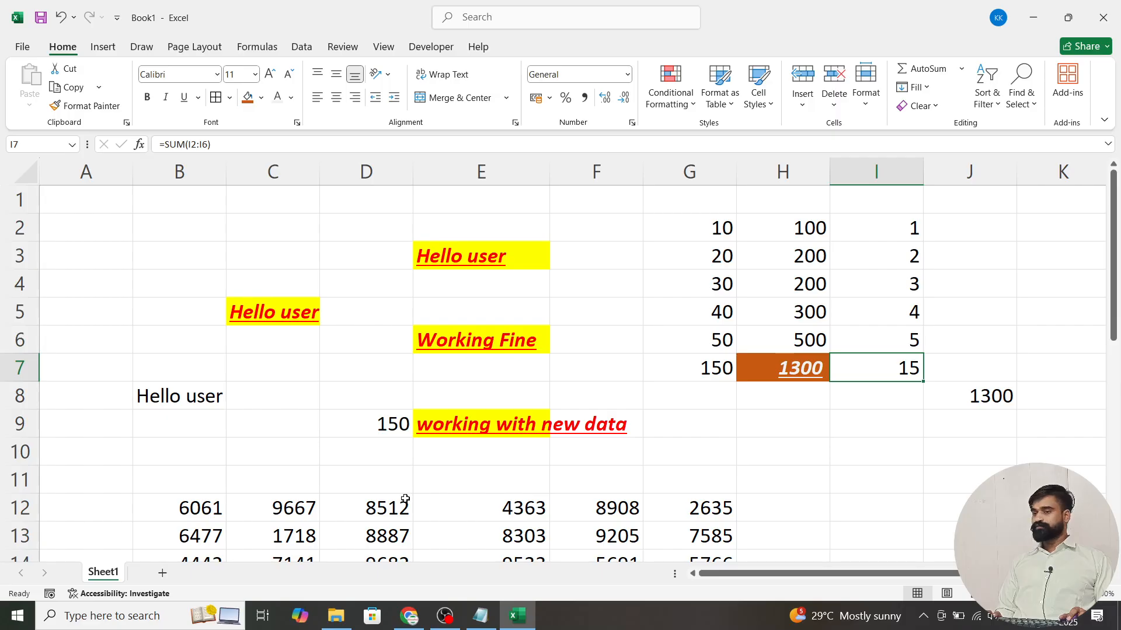
Copy H7, review the Paste Special options from Formulas to Validation, and leave without pasting, ending the copy mode.
key(Left)
key(ctrl+c)
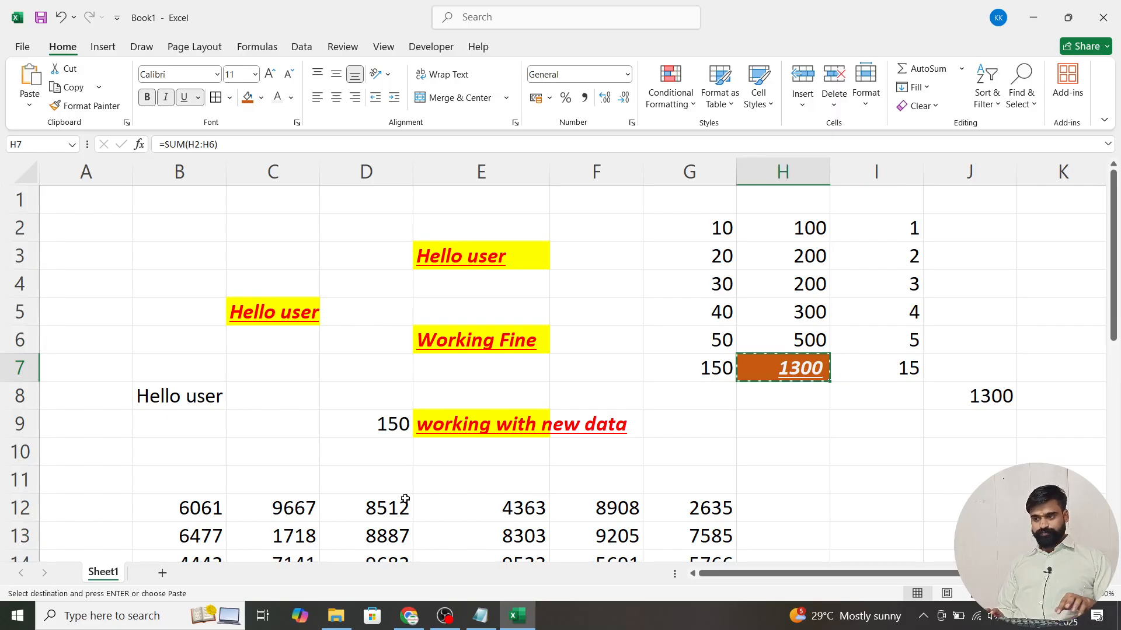
key(ctrl+alt+v)
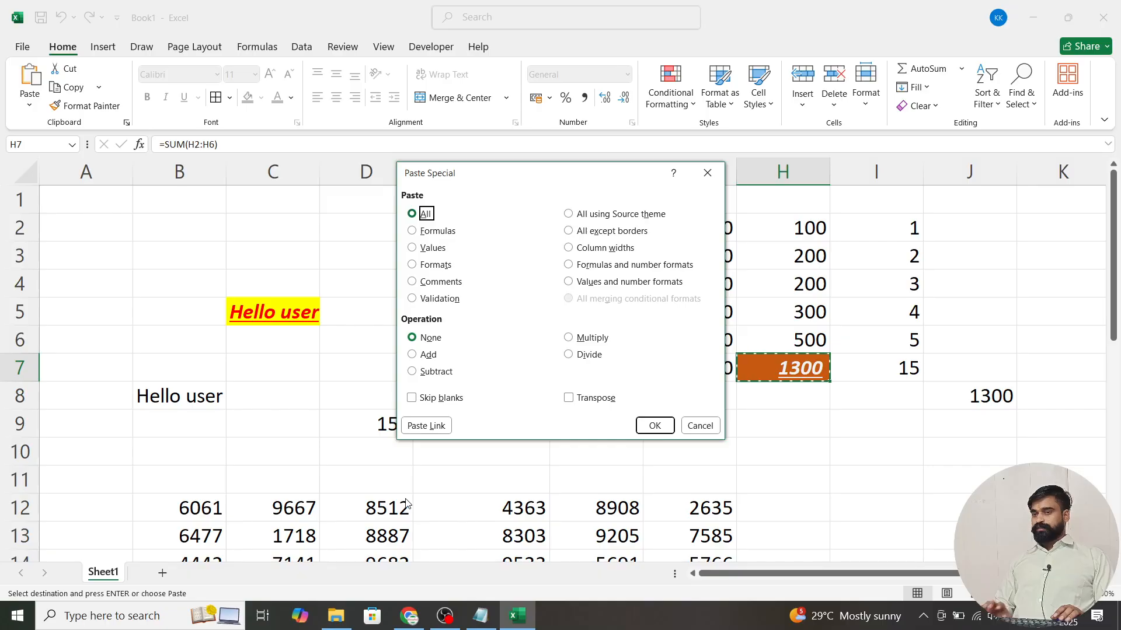
key(Down)
key(Down)
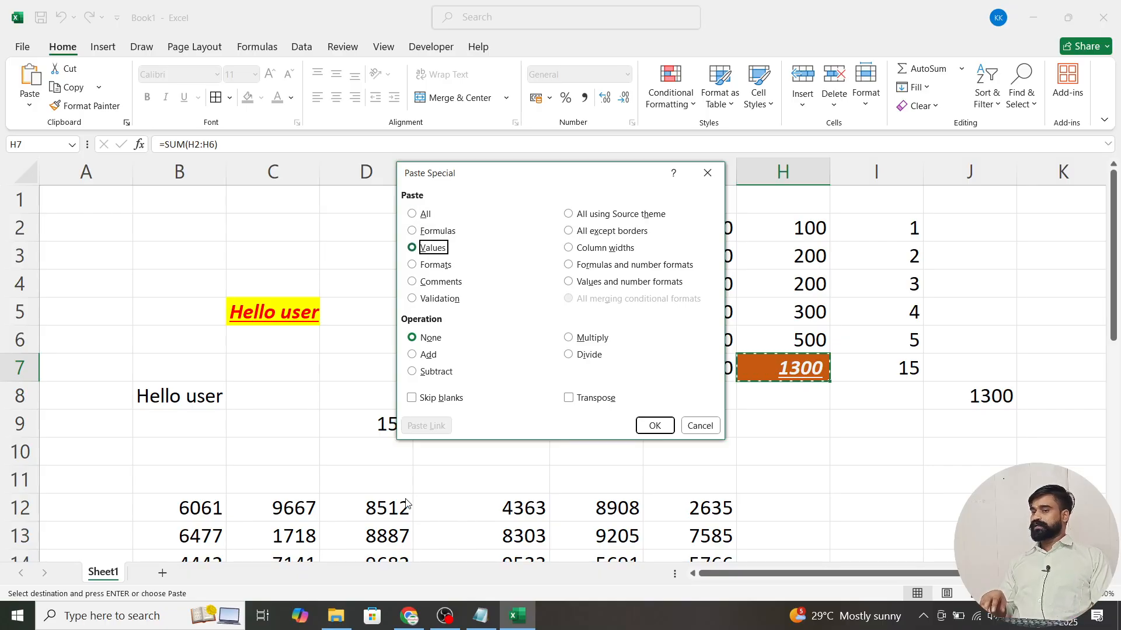
key(Down)
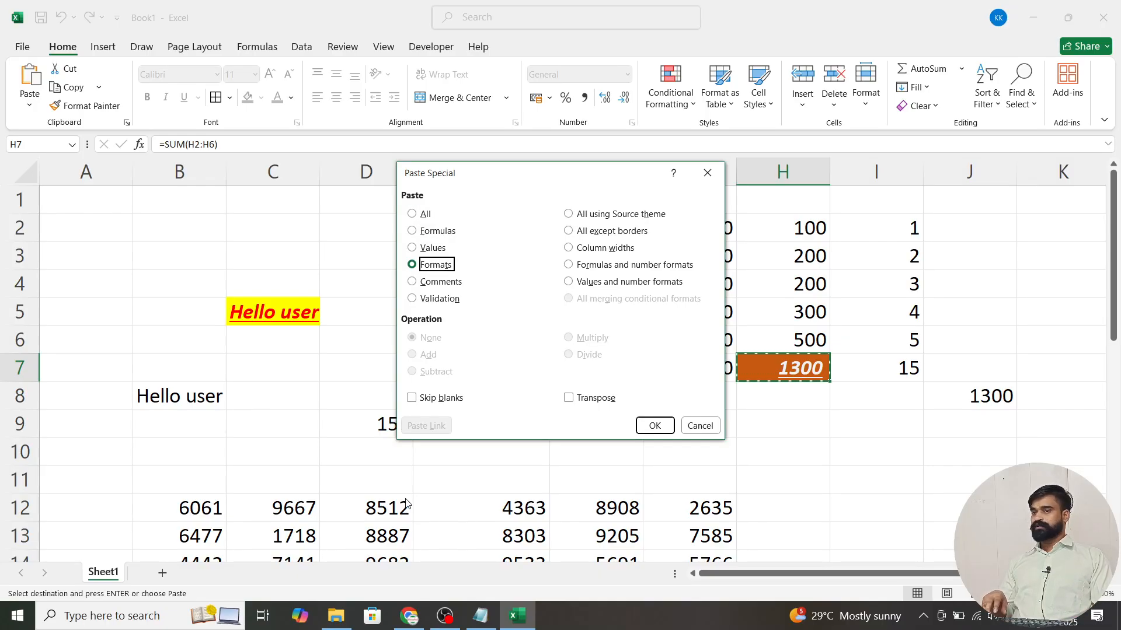
key(Down)
key(Down)
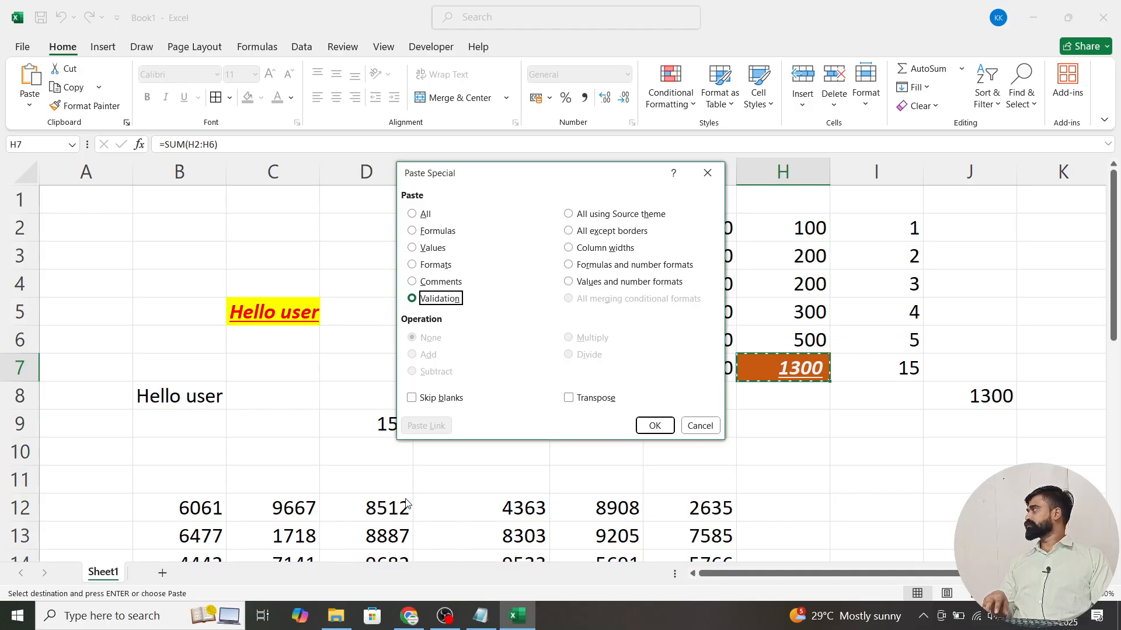
key(Escape)
key(Left)
key(Right)
key(Right)
key(Right)
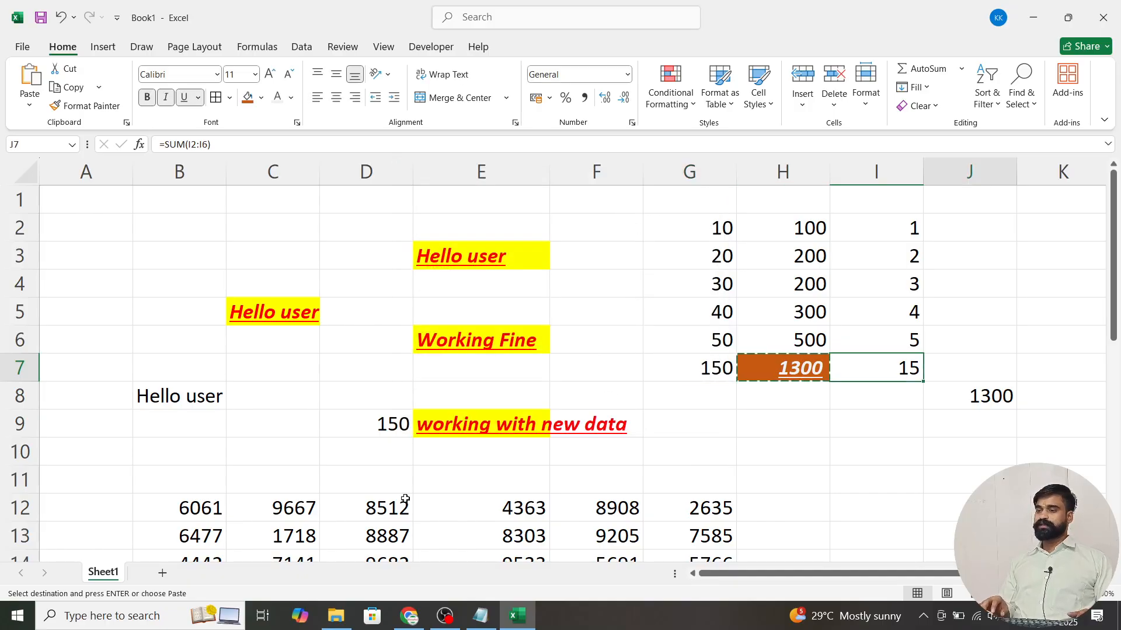
key(Escape)
Enter -100 in cell K3.
key(Right)
key(Right)
key(Right)
key(Left)
key(Left)
key(ctrl+Up)
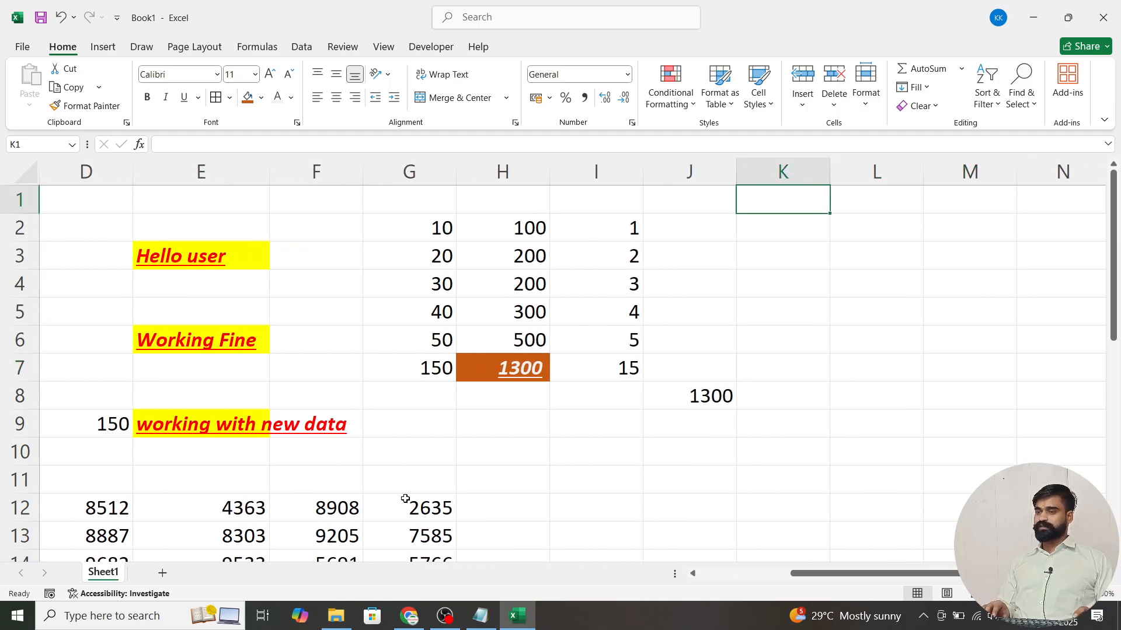
key(Right)
key(Right)
key(Left)
key(Down)
key(Left)
key(Right)
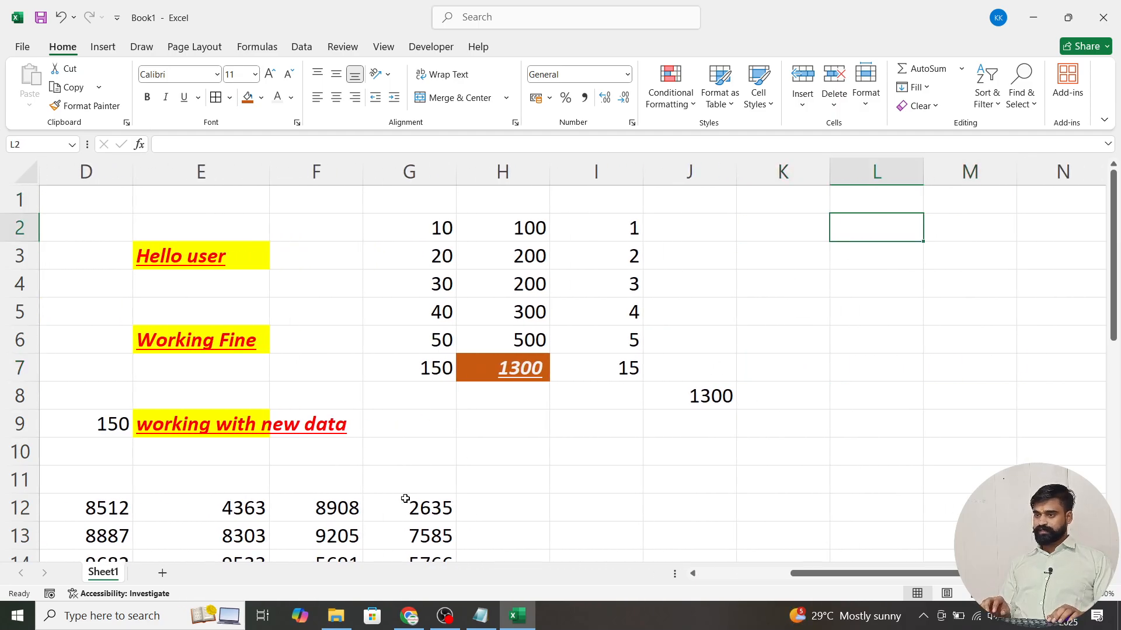
key(Left)
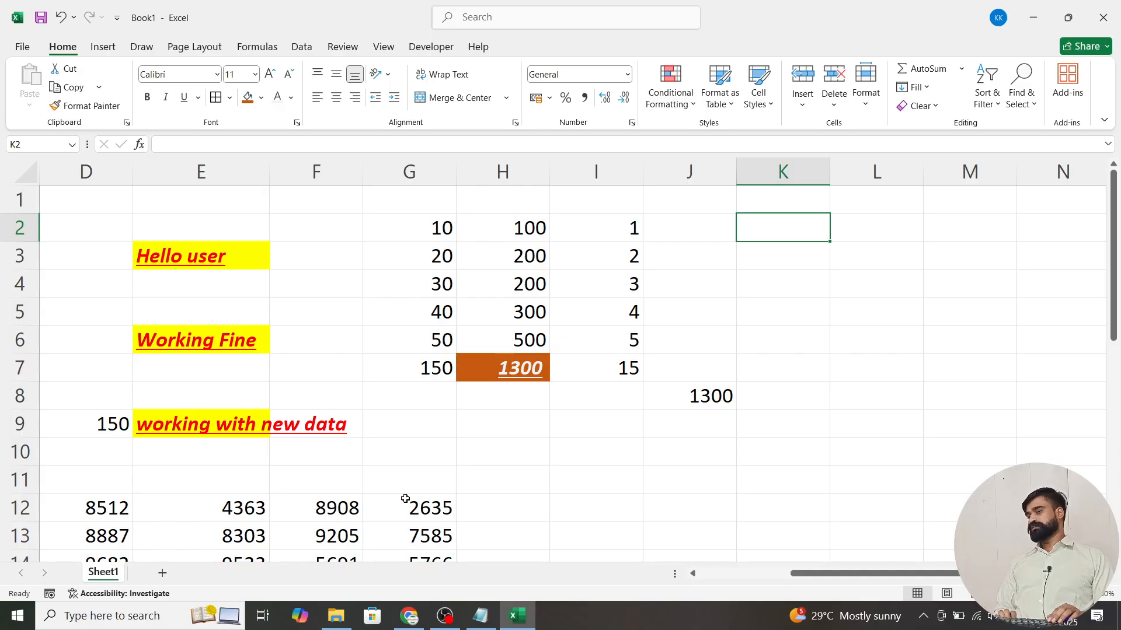
key(Down)
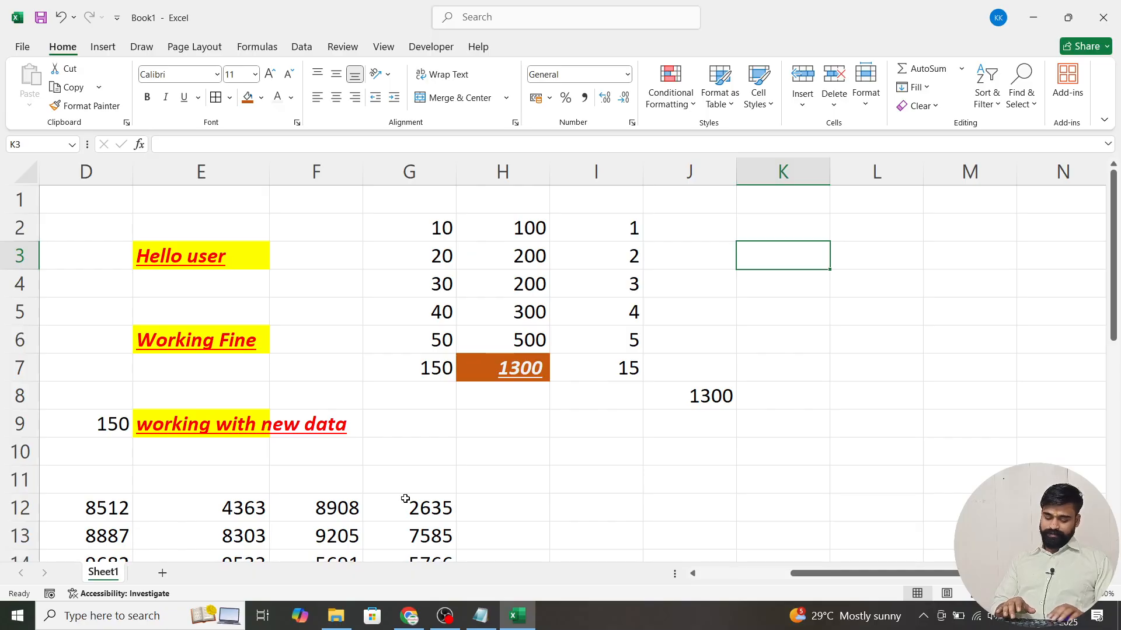
text(-100)
key(Return)
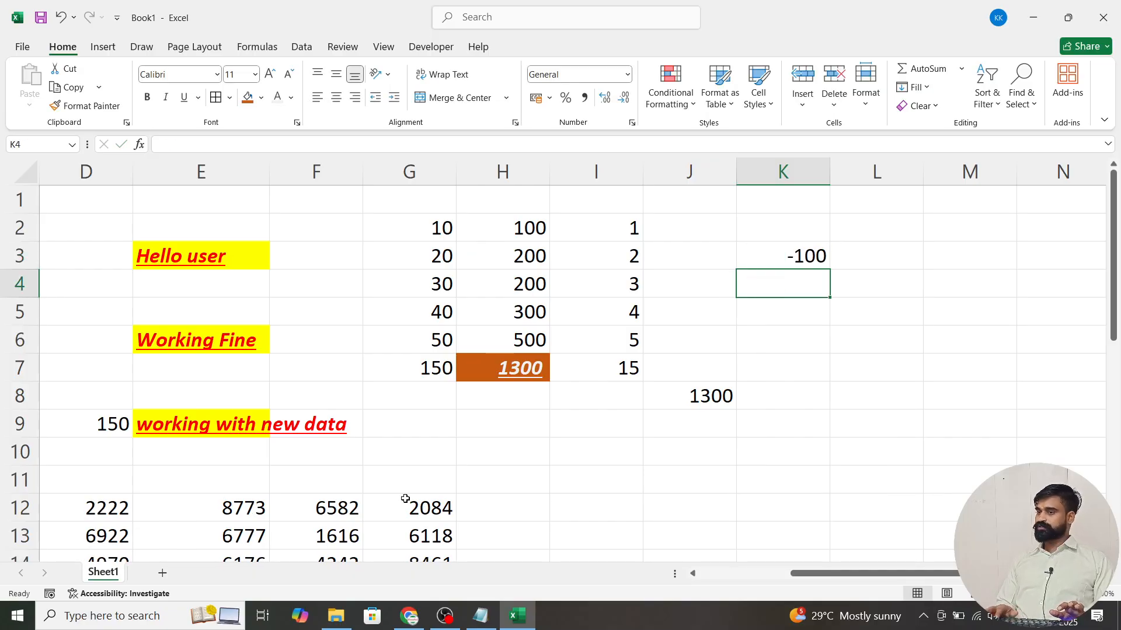
Enter the label "Enter your age" in K2, re-enter -100 in K3 beneath it, and select K3.
key(Up)
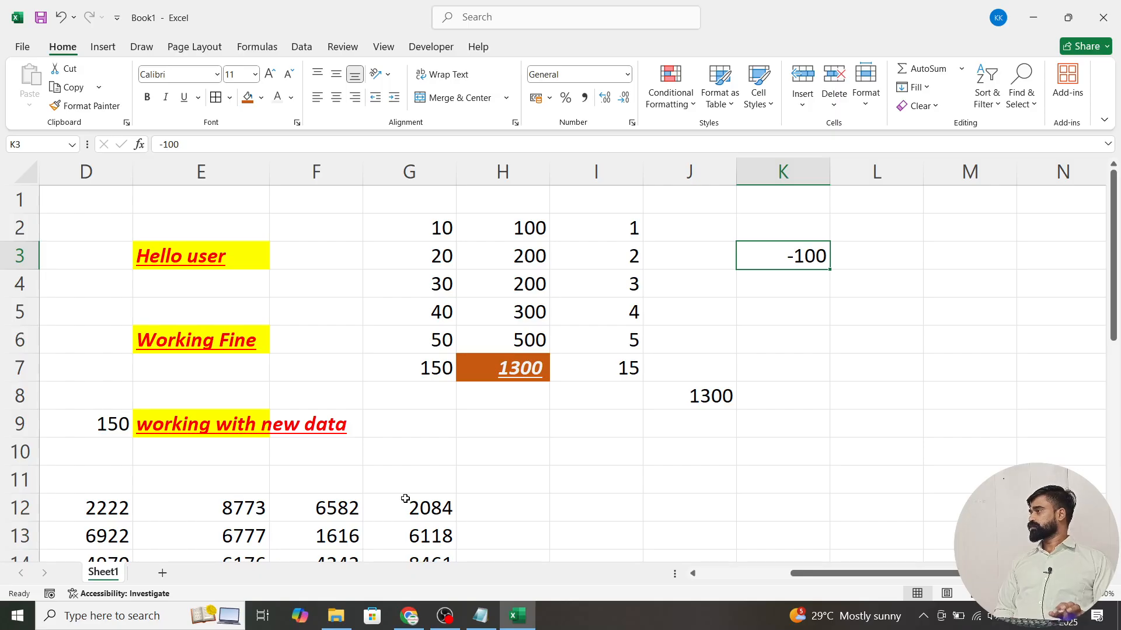
key(Up)
text(En)
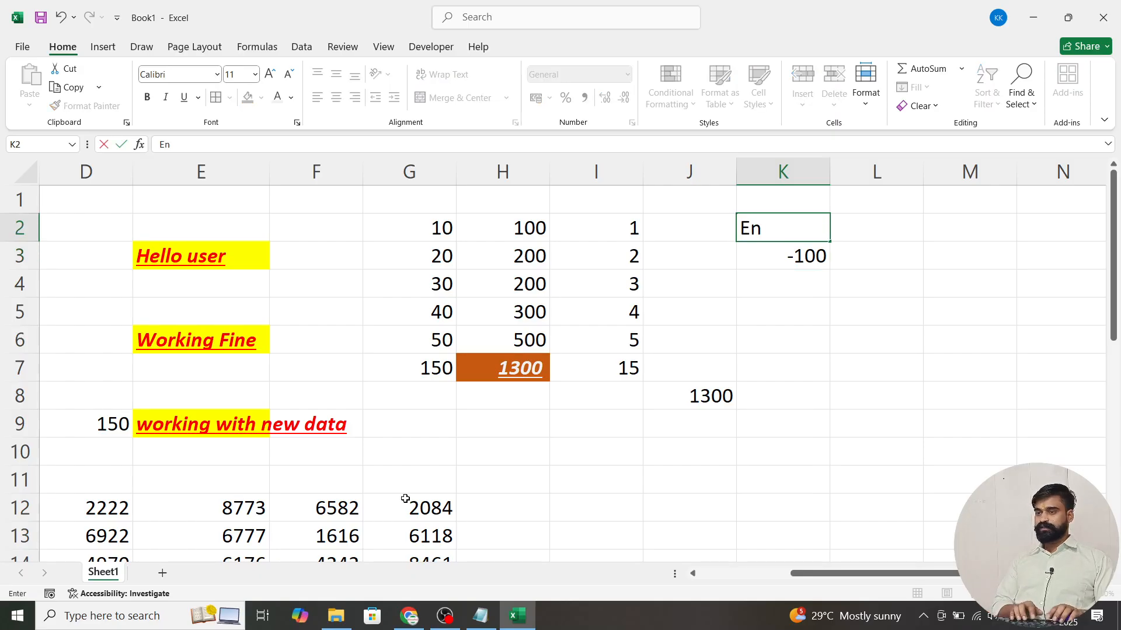
text(ter your age)
key(Return)
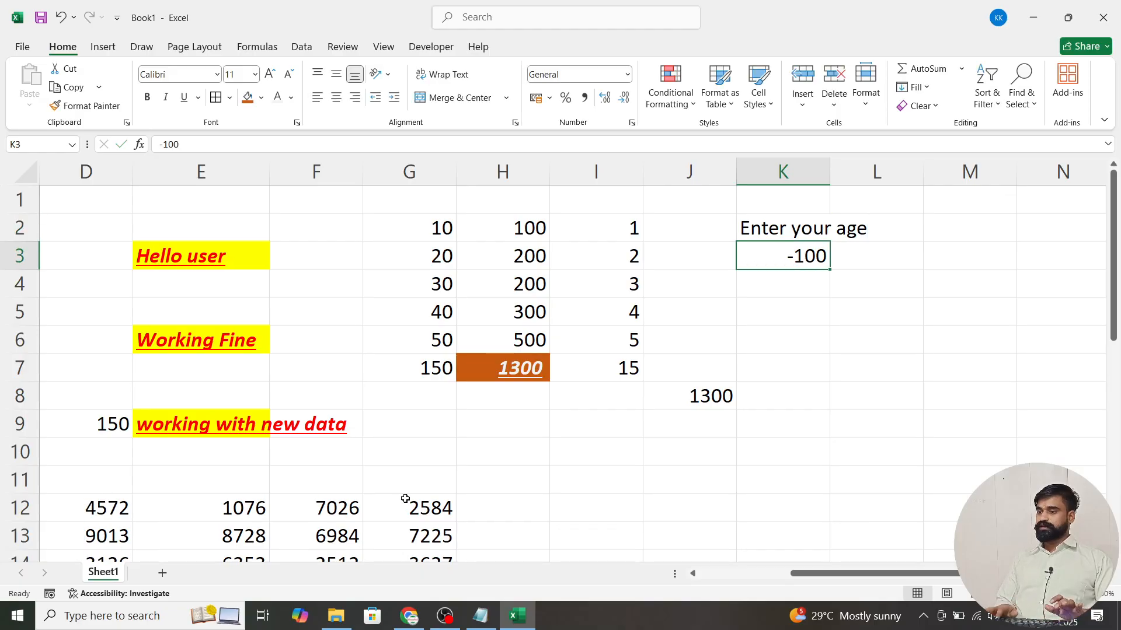
text(-100)
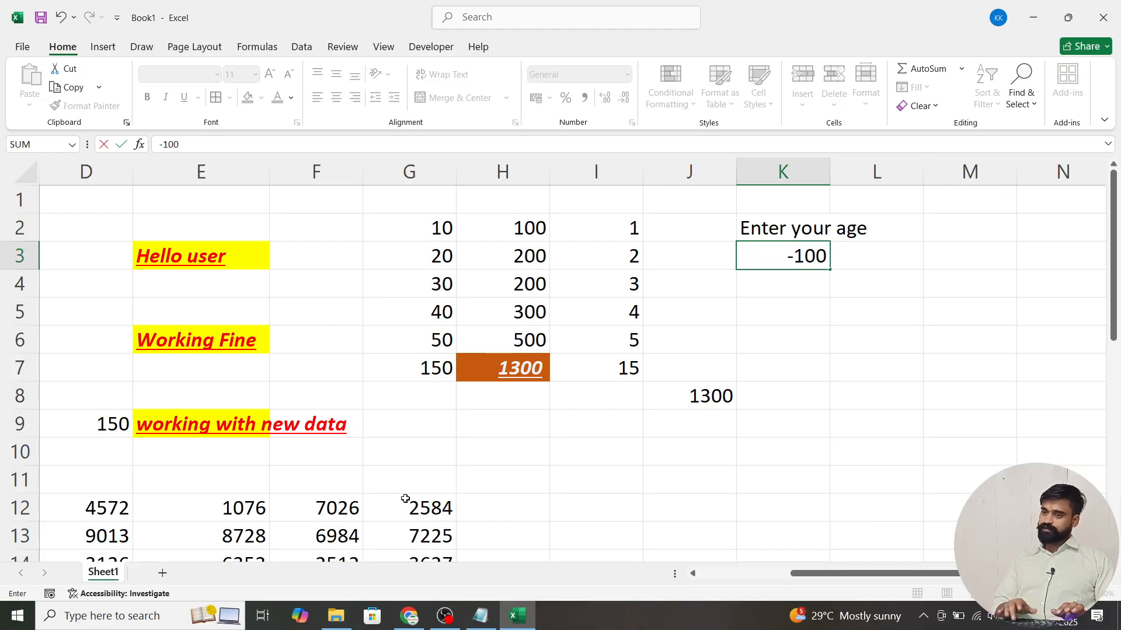
key(Return)
key(Up)
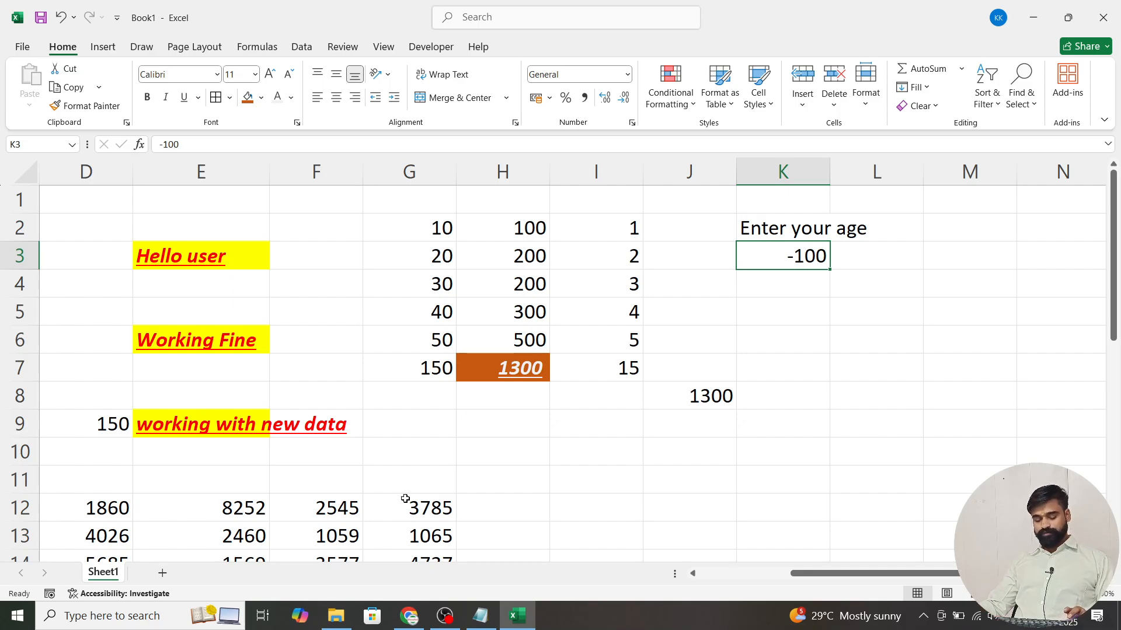
Add a data validation rule to K3 that allows only whole numbers between 18 and 60.
key(alt)
key(a)
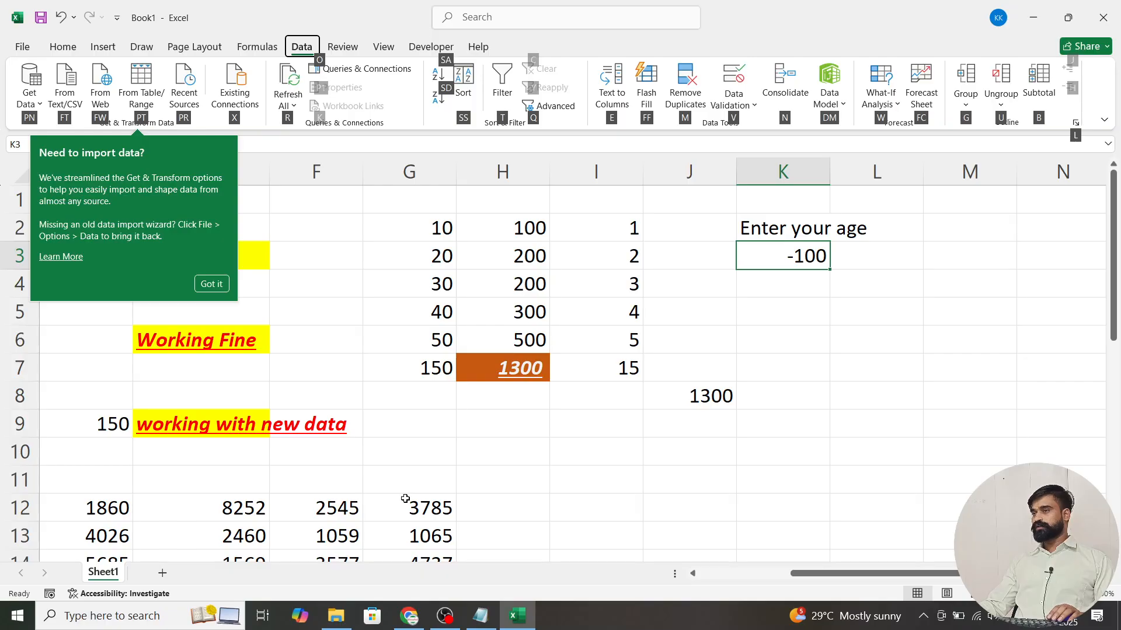
key(Escape)
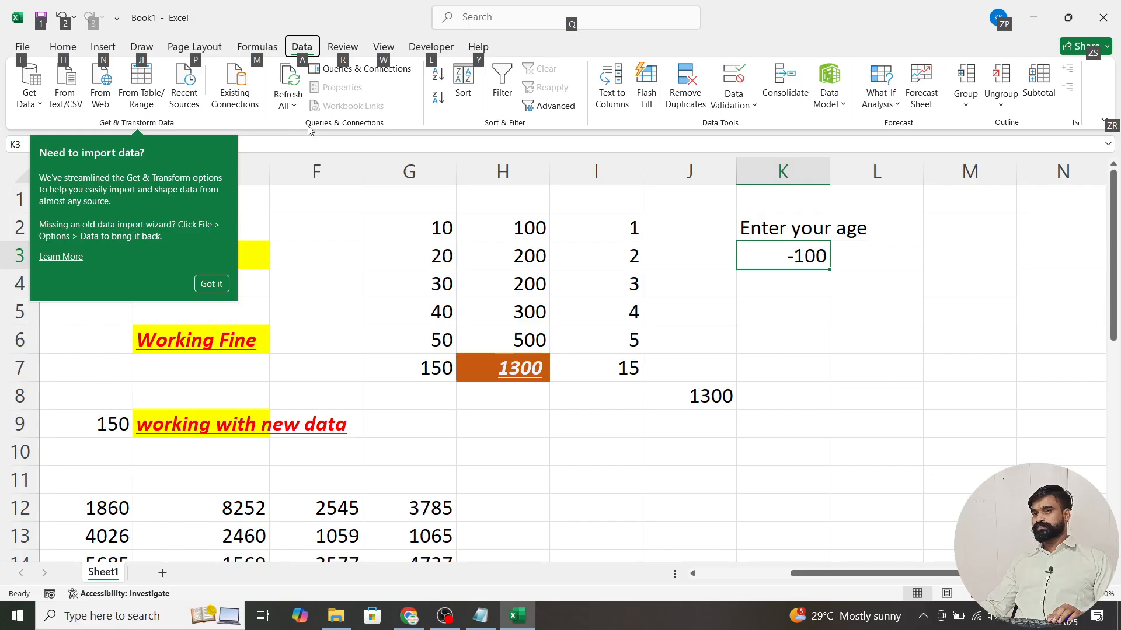
key(a)
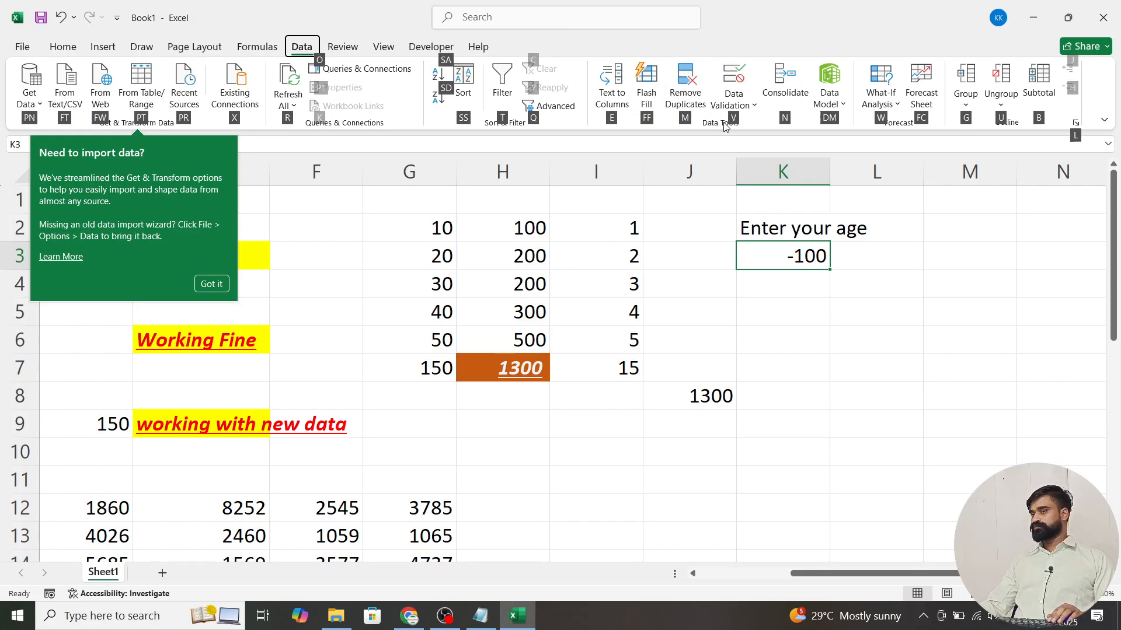
key(v)
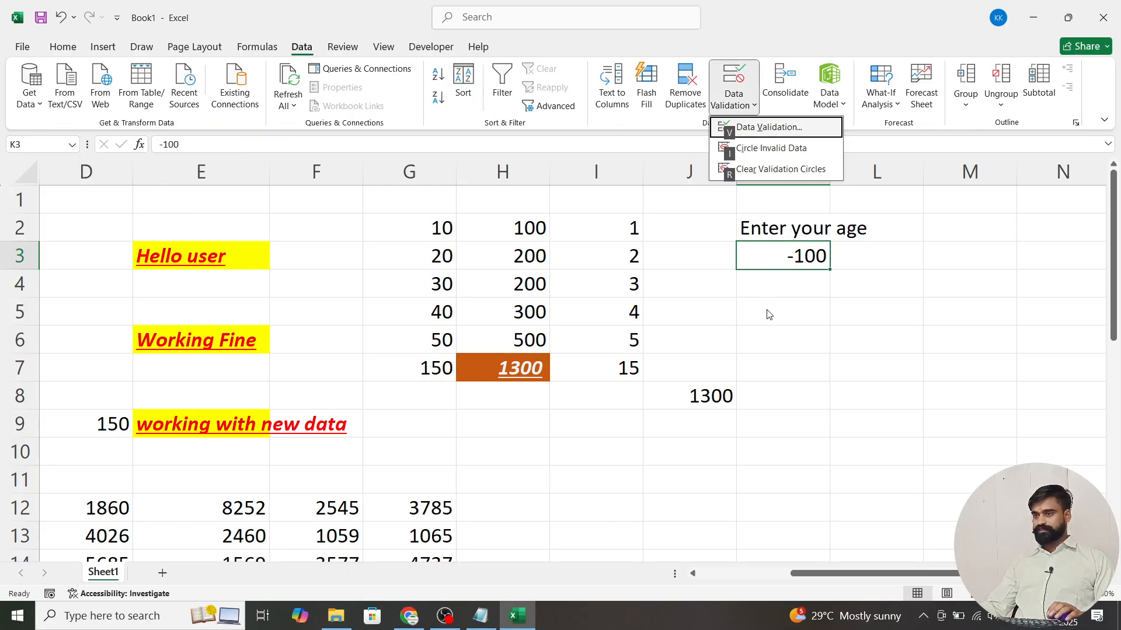
click(765, 136)
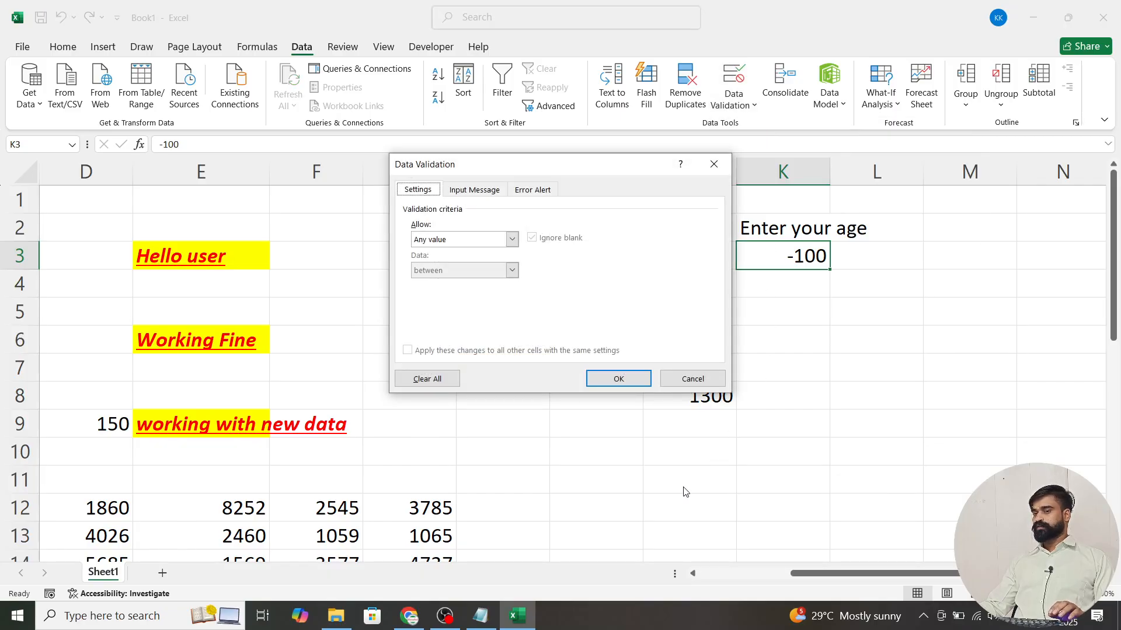
click(459, 245)
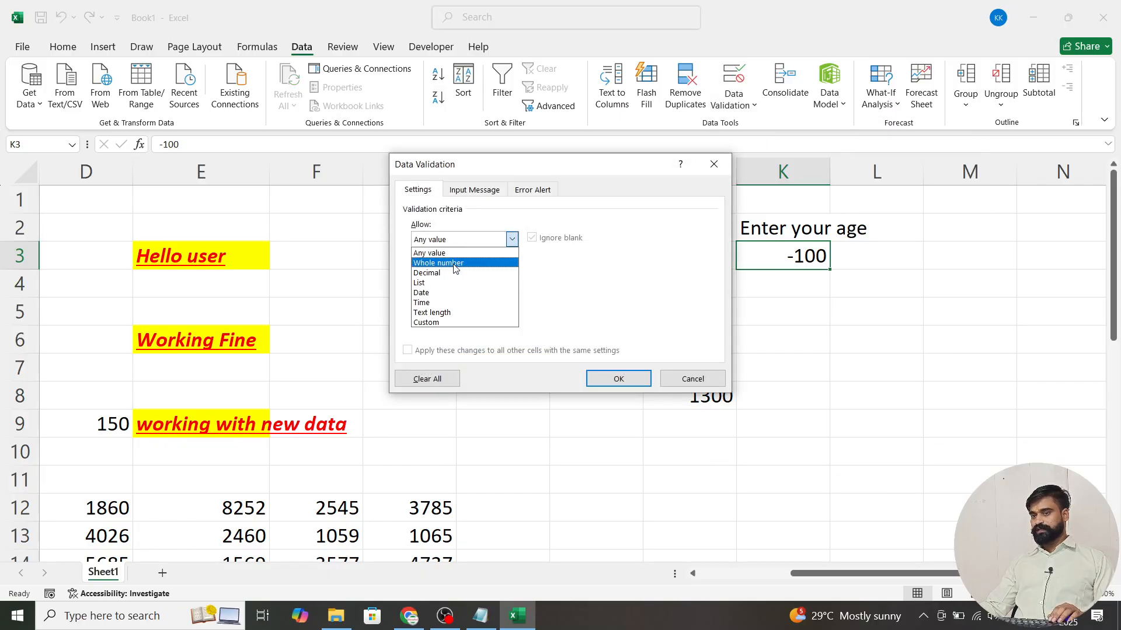
click(451, 264)
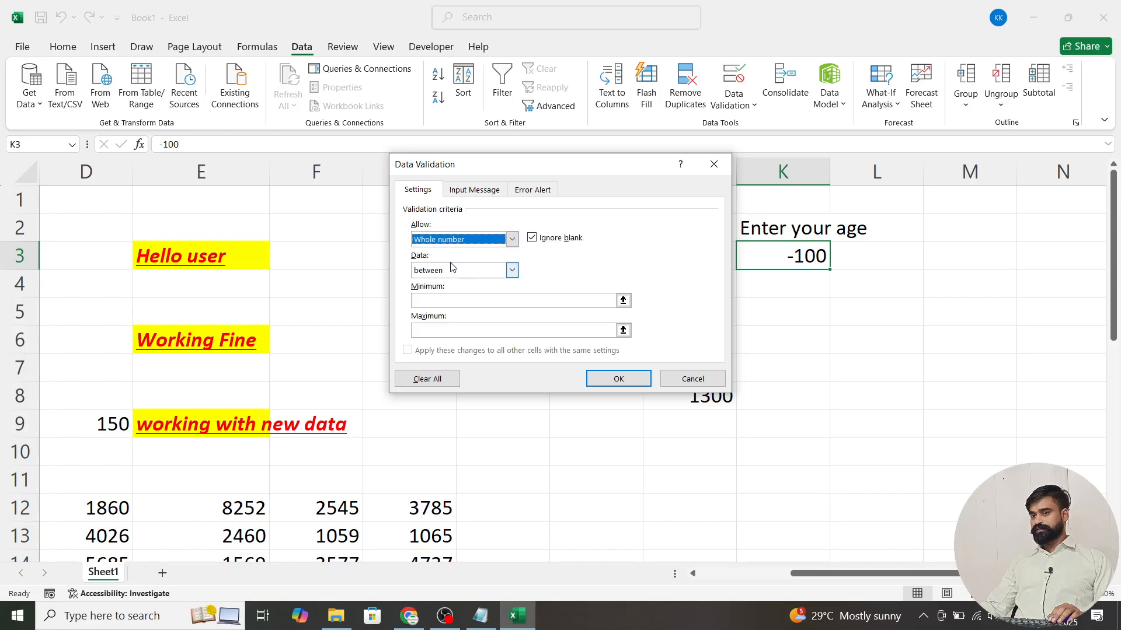
click(450, 299)
text(18)
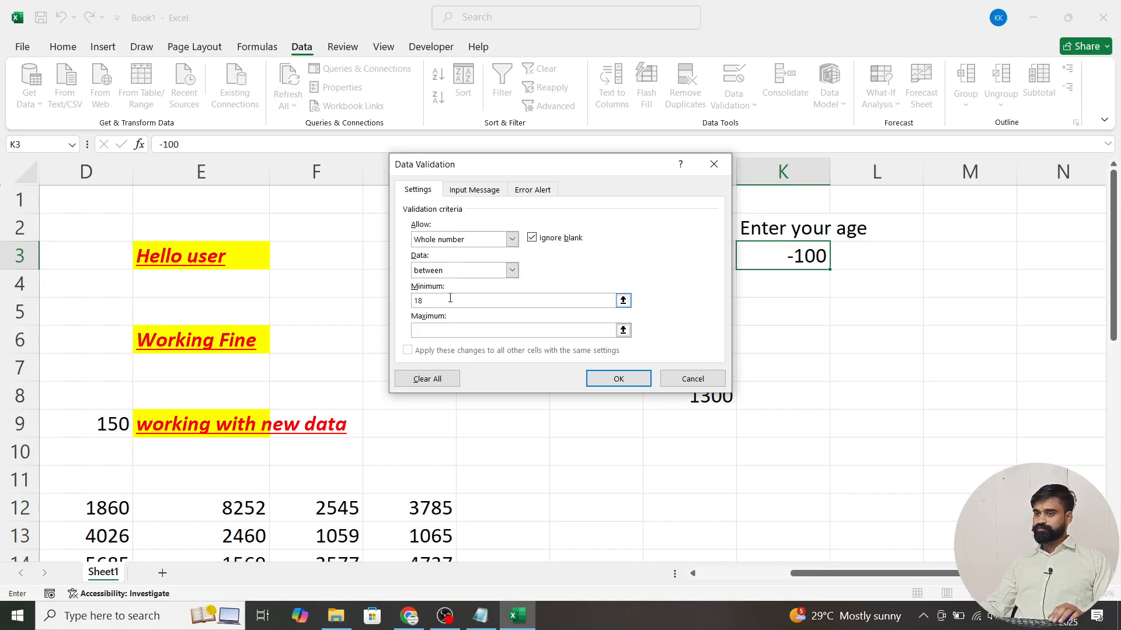
click(455, 329)
text(60)
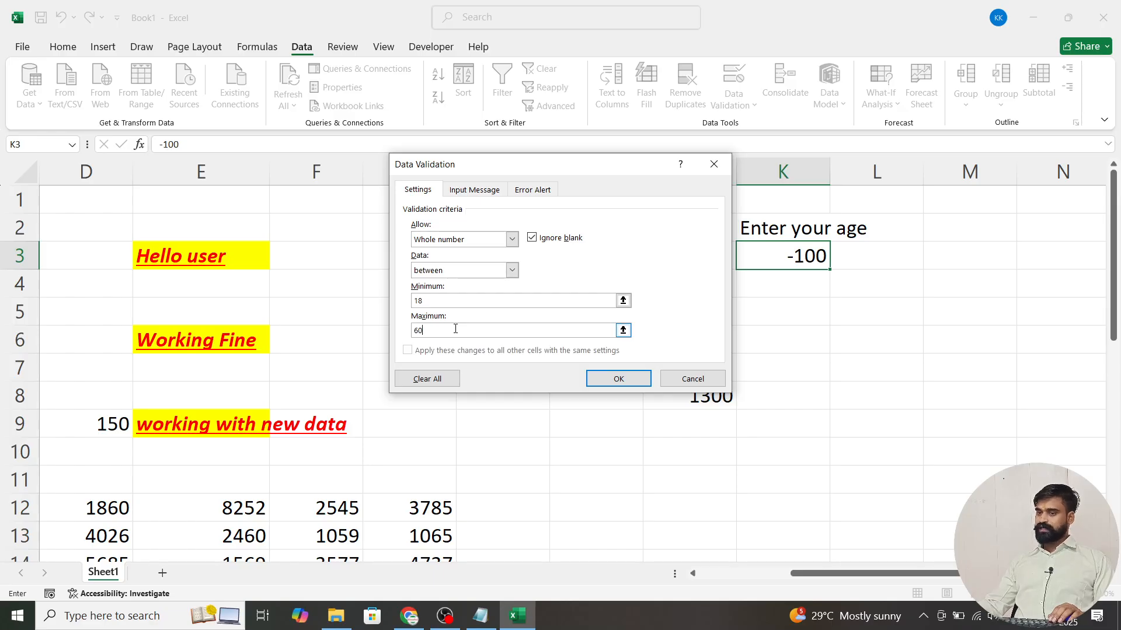
click(638, 383)
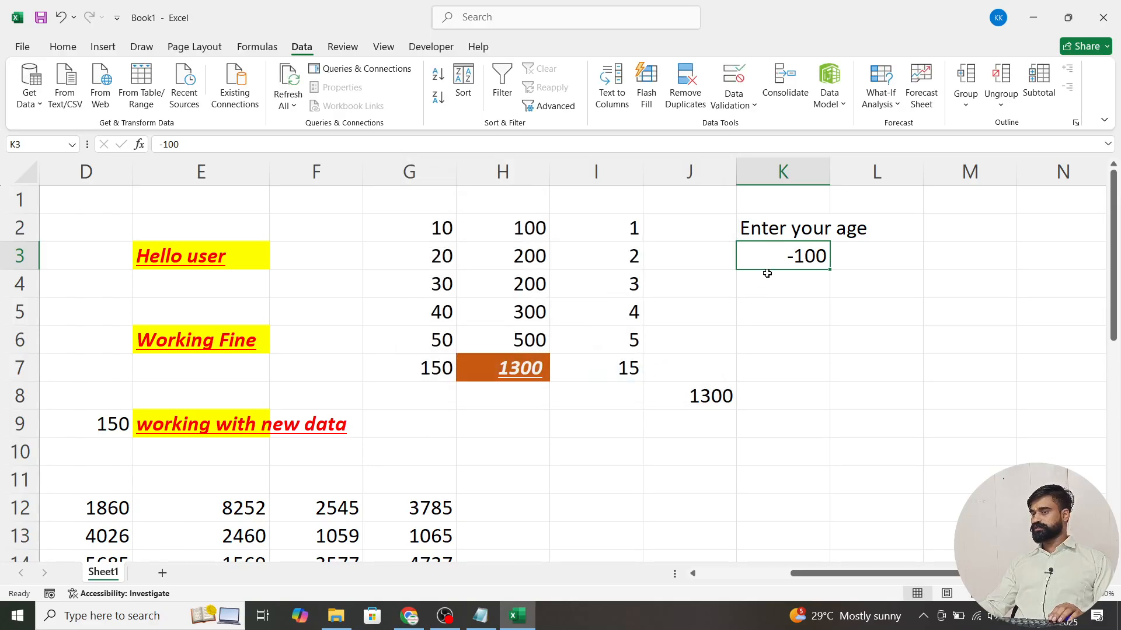
Clear the age in K3, try entering 17 to test the validation rule, and erase the attempt.
click(873, 303)
click(815, 260)
key(Delete)
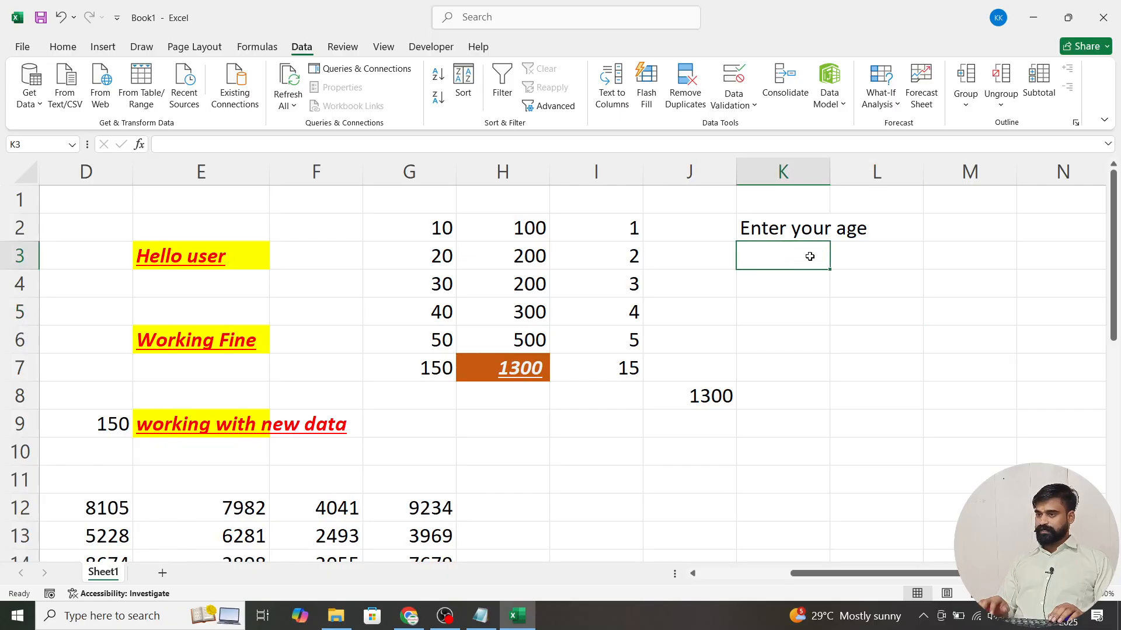
key(Up)
key(Down)
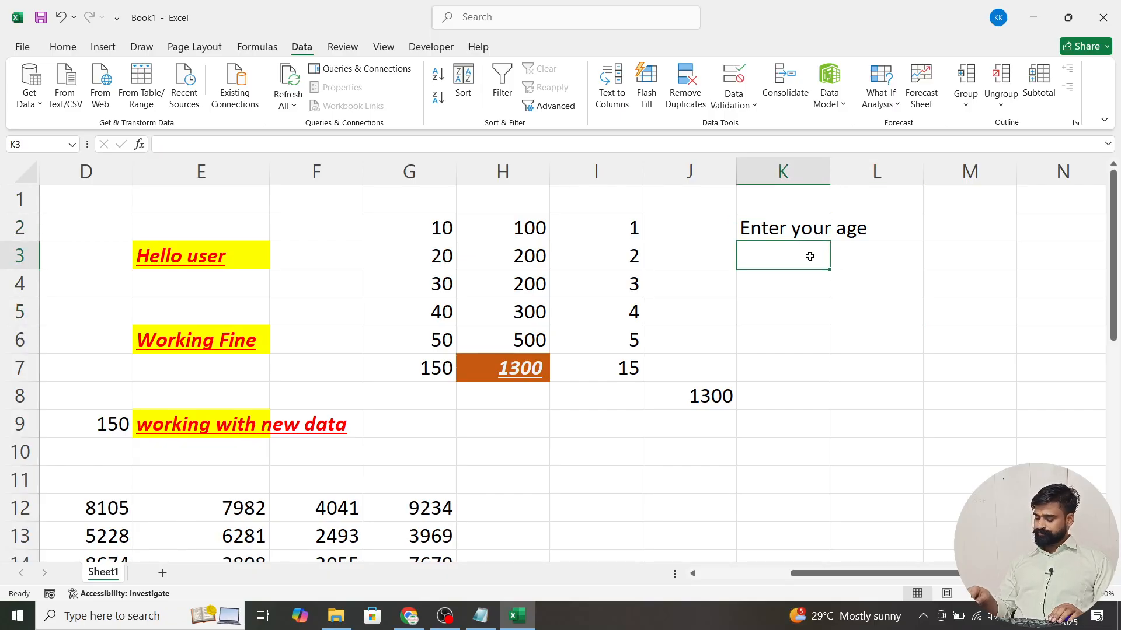
text(17)
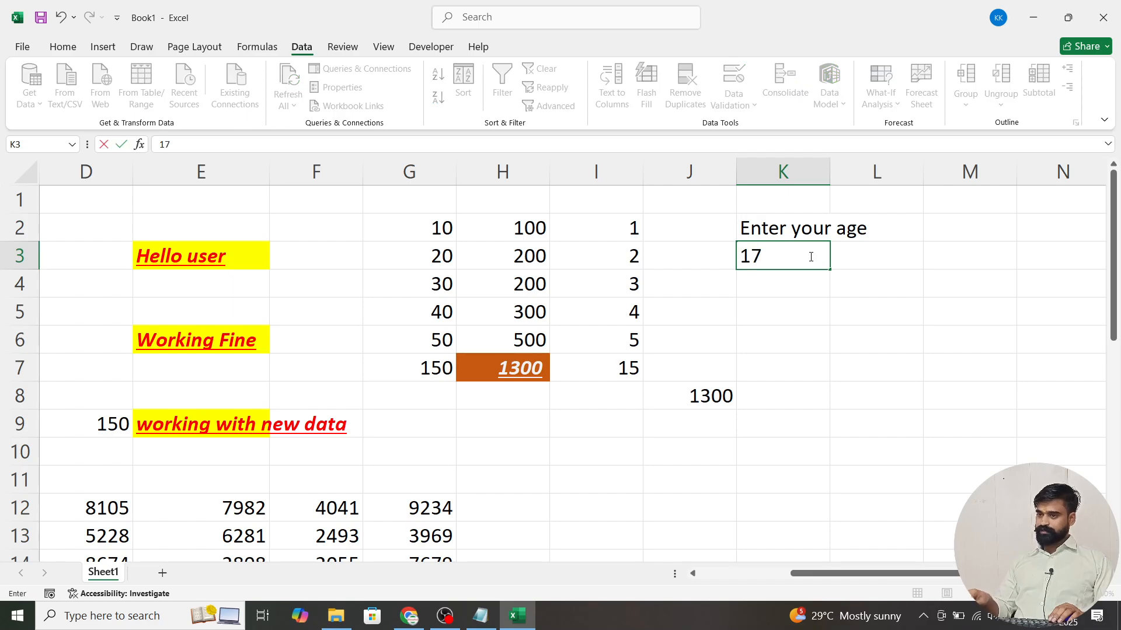
key(Return)
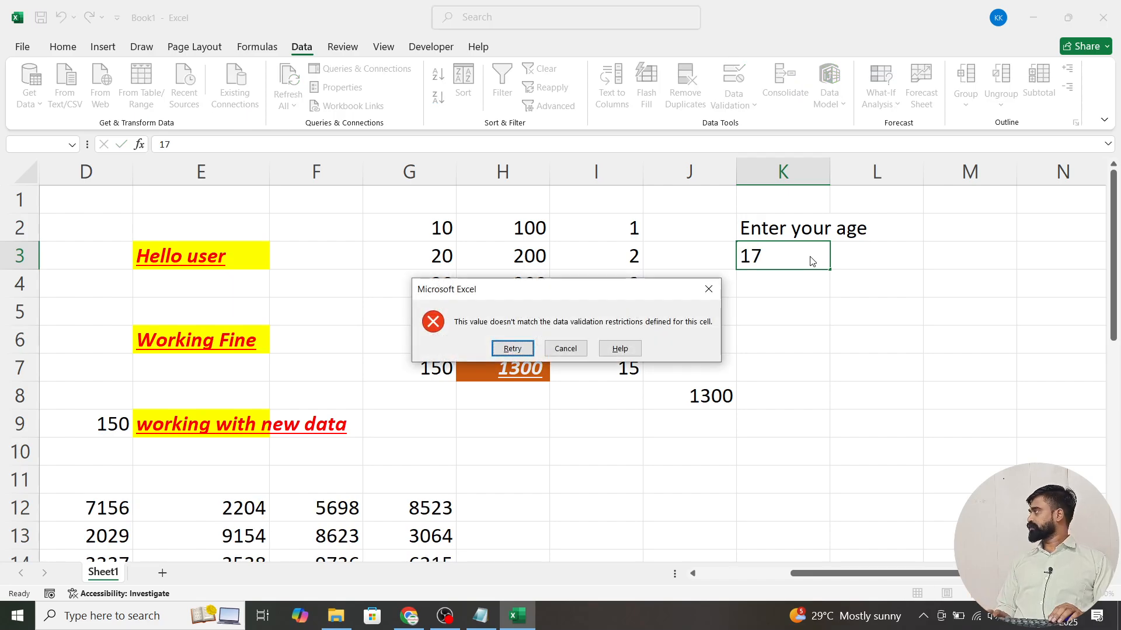
key(Return)
key(BackSpace)
key(BackSpace)
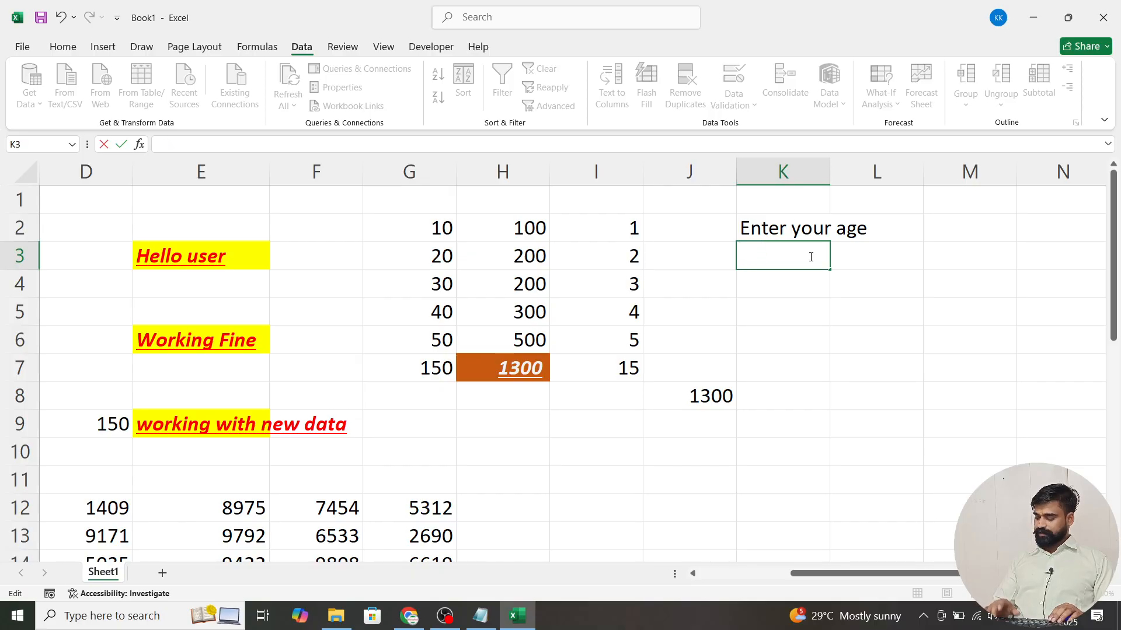
Try entering -1220 in K3 and cancel the entry, leaving K3 selected.
text(-1220)
key(Return)
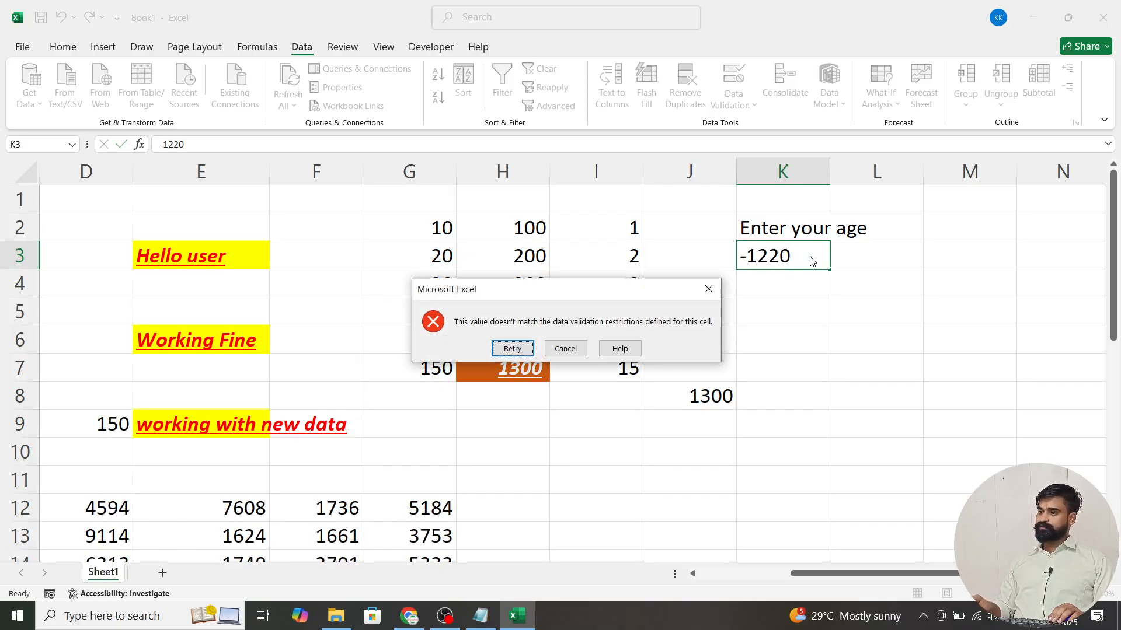
key(Return)
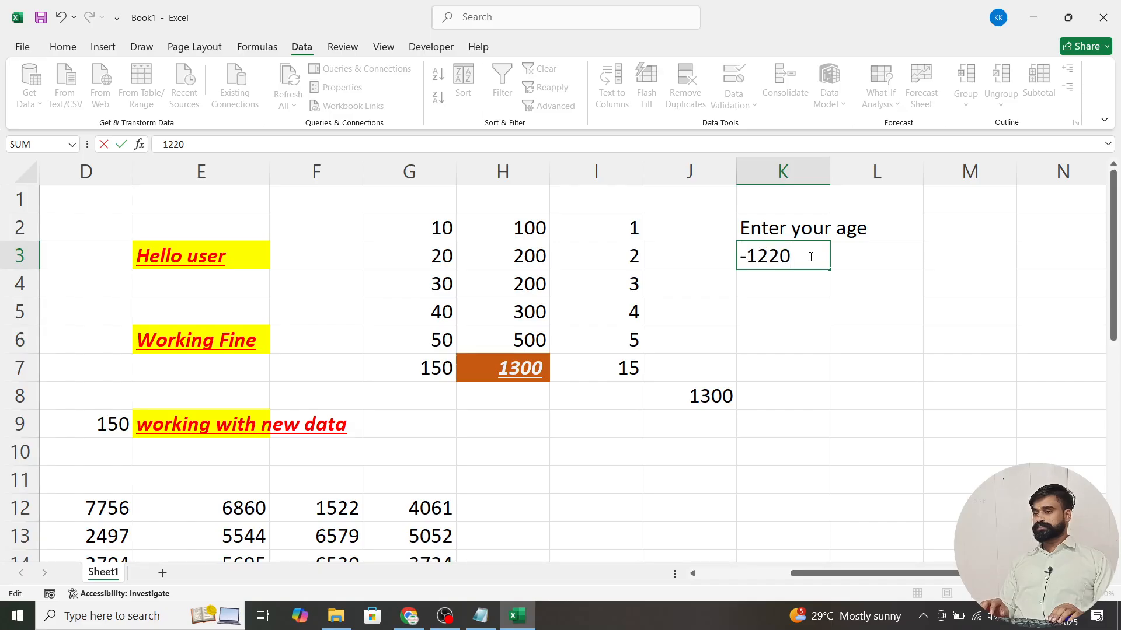
key(Escape)
key(Left)
key(Right)
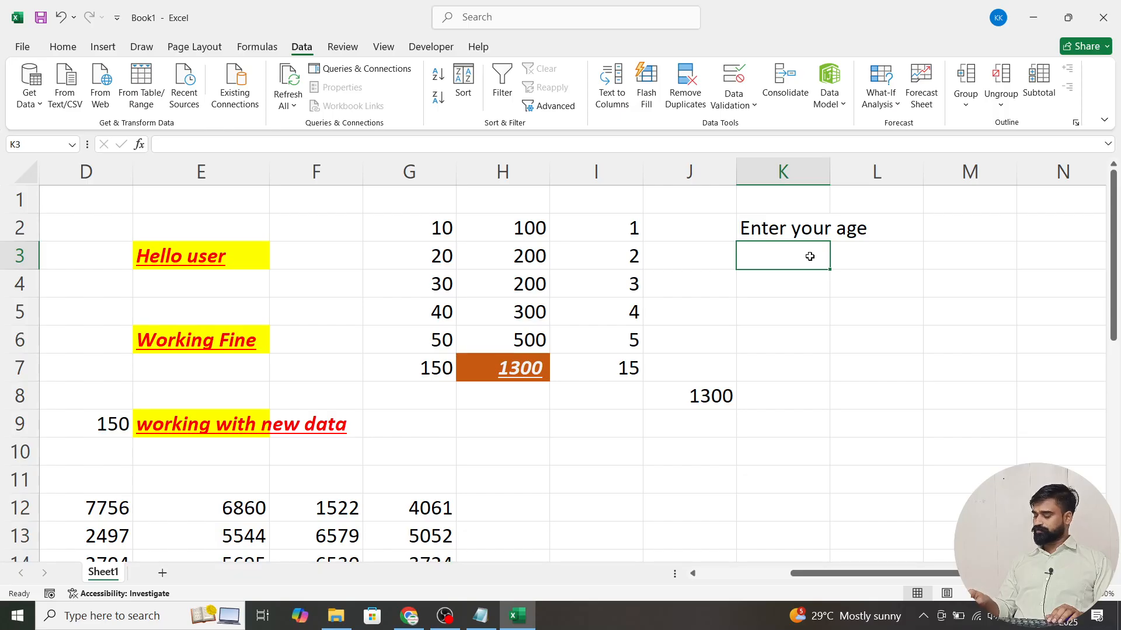
Test both limits of the rule in K3 by entering 60 and replacing it with 18, and reselect K3.
text(60)
key(Return)
click(810, 257)
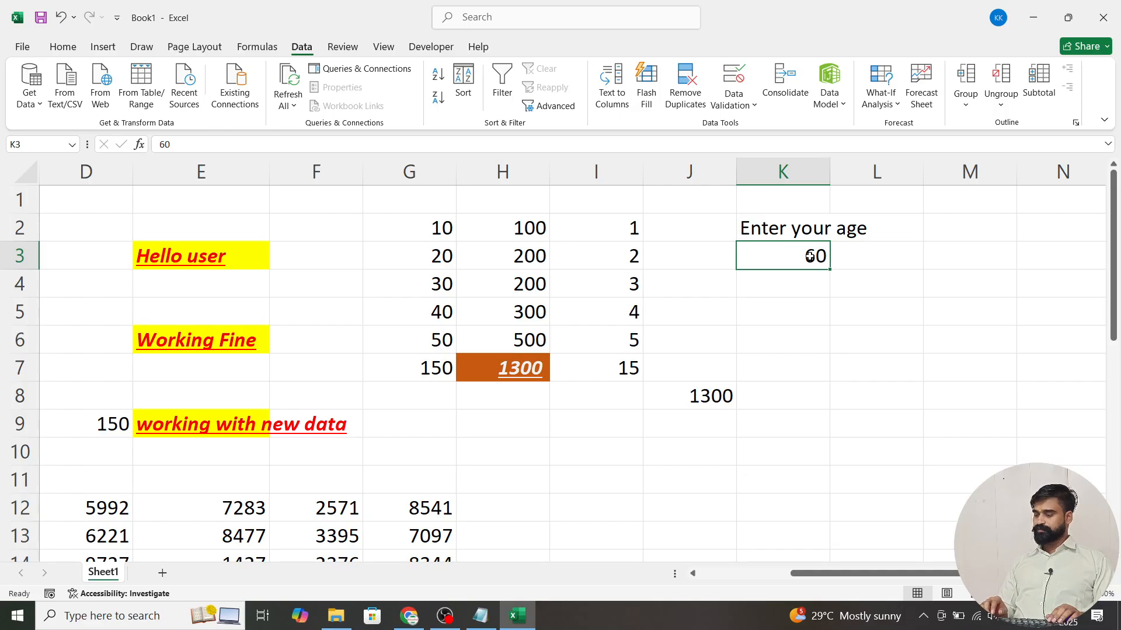
text(18)
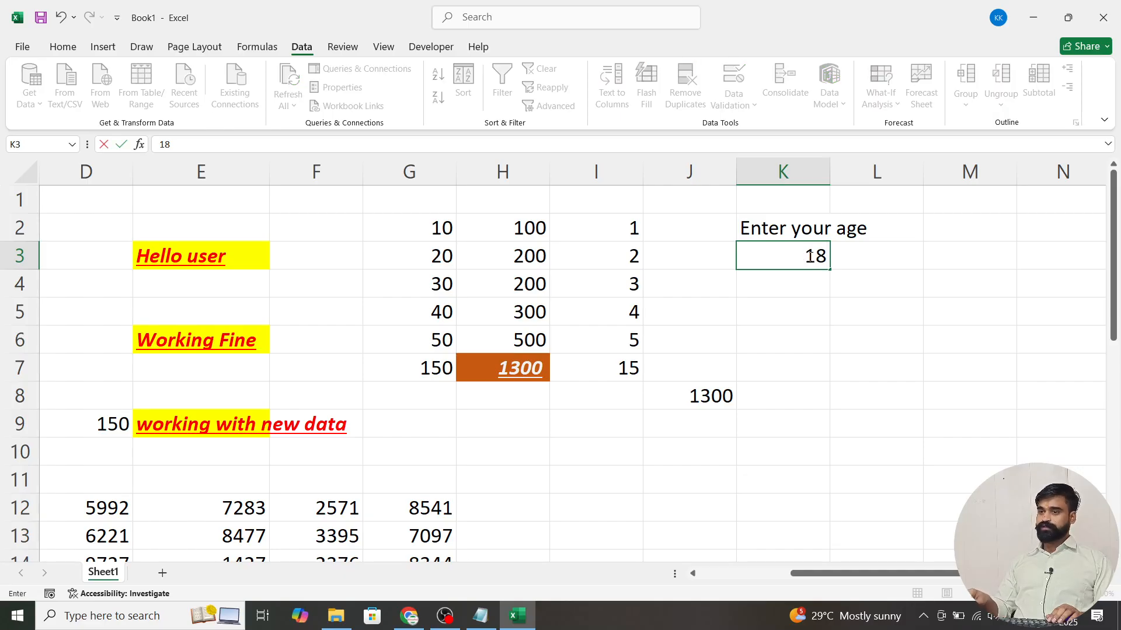
key(Return)
click(809, 256)
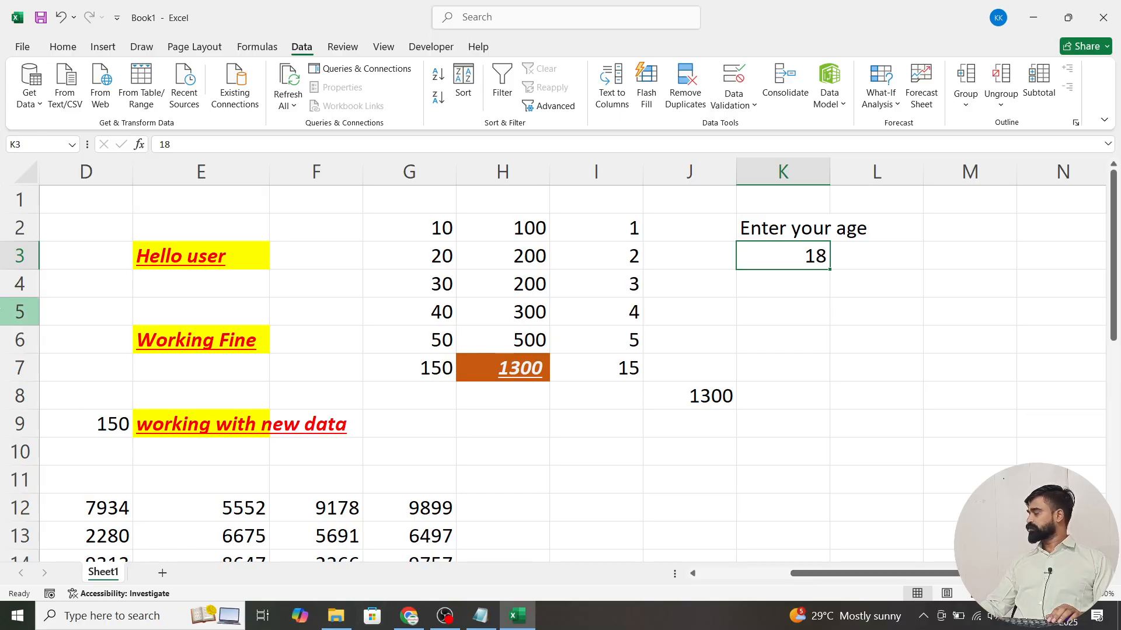
key(Up)
key(Down)
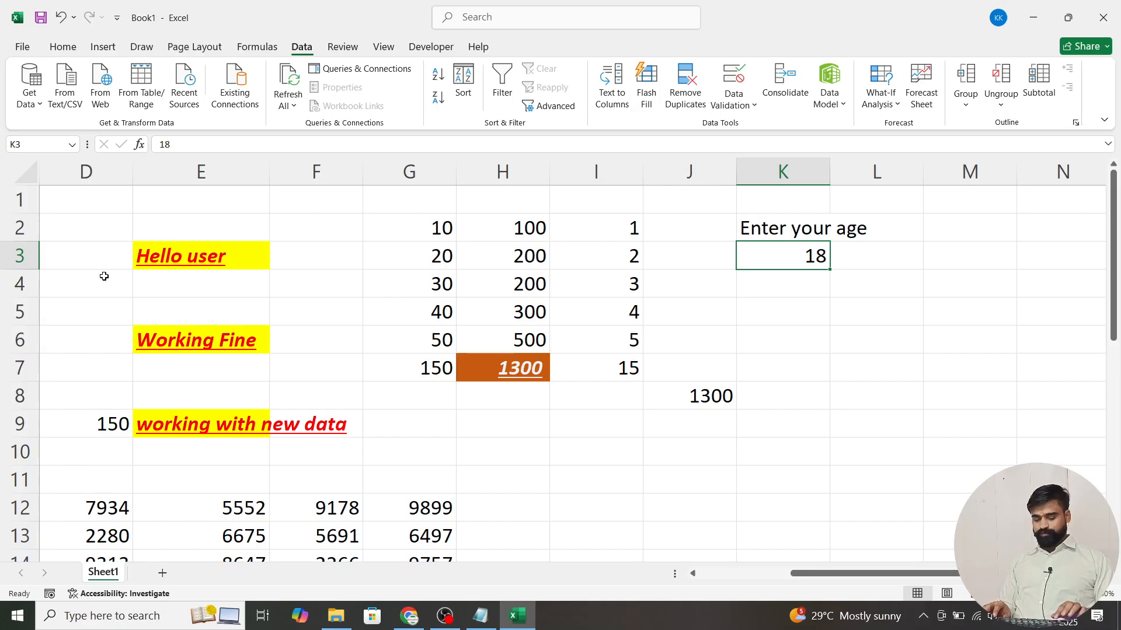
Copy K3 and select the empty cell I8 as the paste destination.
key(ctrl+c)
key(Down)
key(Down)
key(Down)
key(Left)
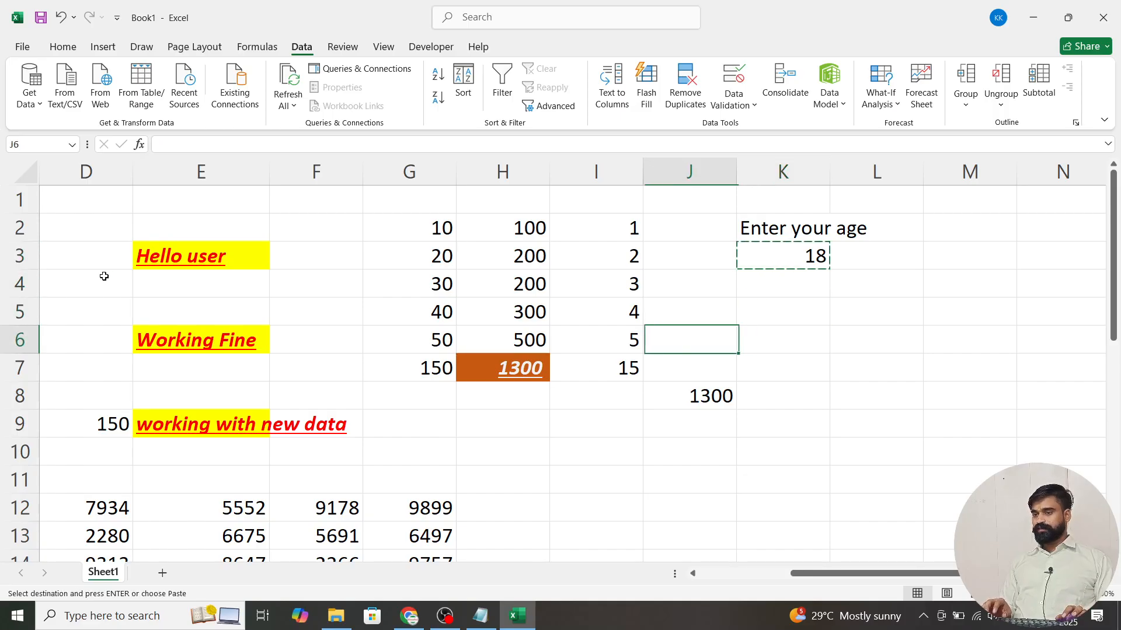
key(Left)
key(Down)
key(Down)
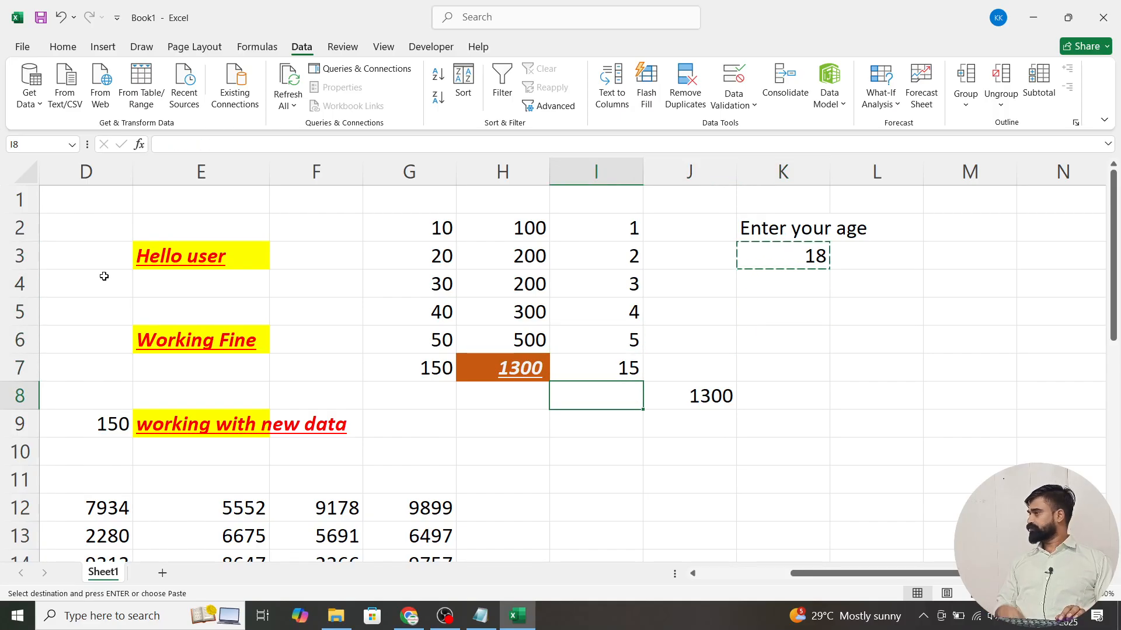
key(Up)
key(Up)
key(Up)
key(Up)
key(Right)
key(Right)
key(Up)
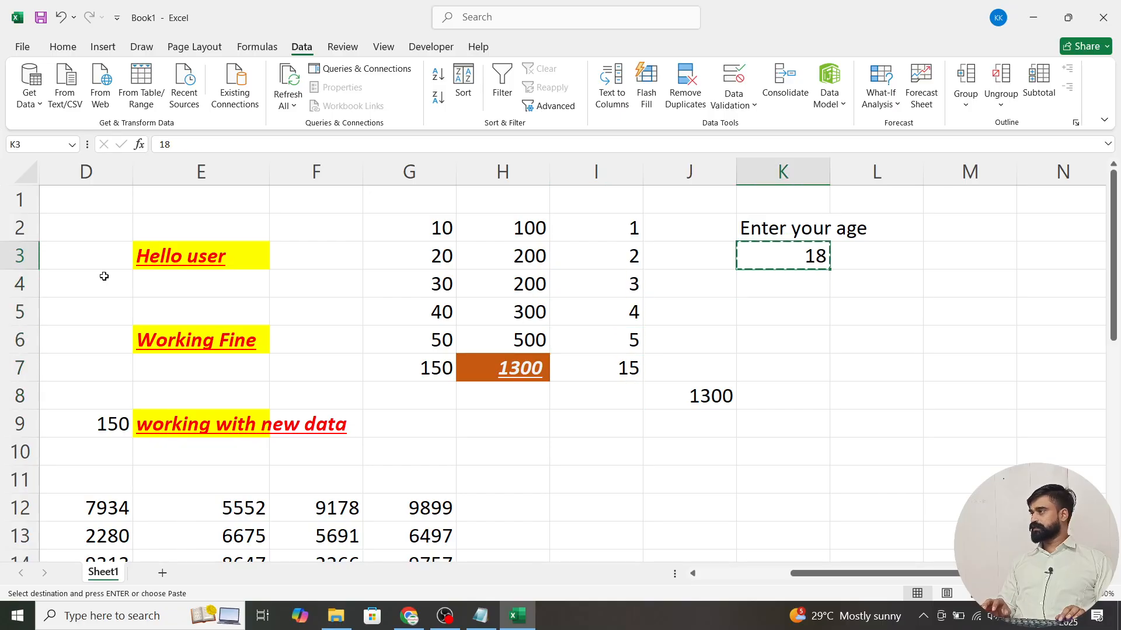
key(Left)
key(Left)
key(Down)
key(Down)
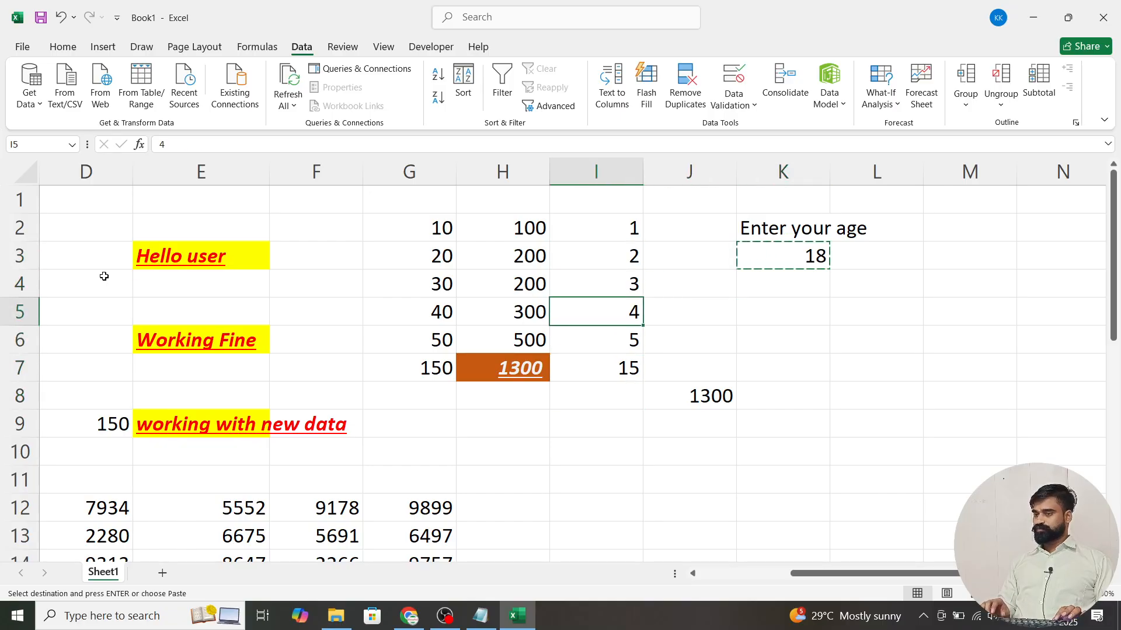
key(Down)
key(Down)
key(Down)
key(Up)
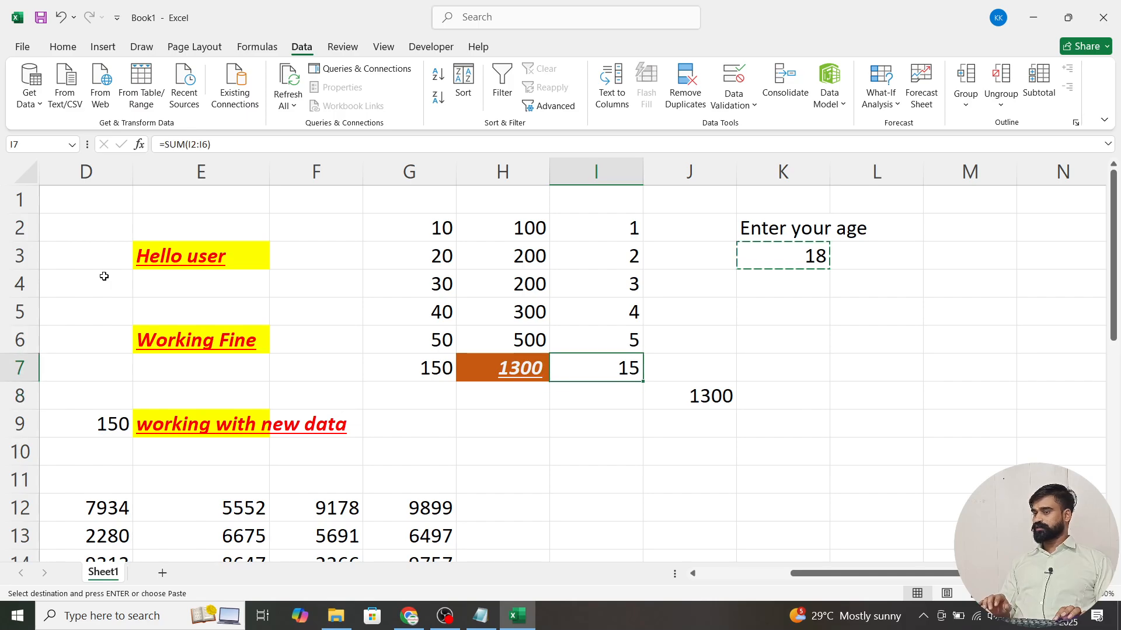
key(Down)
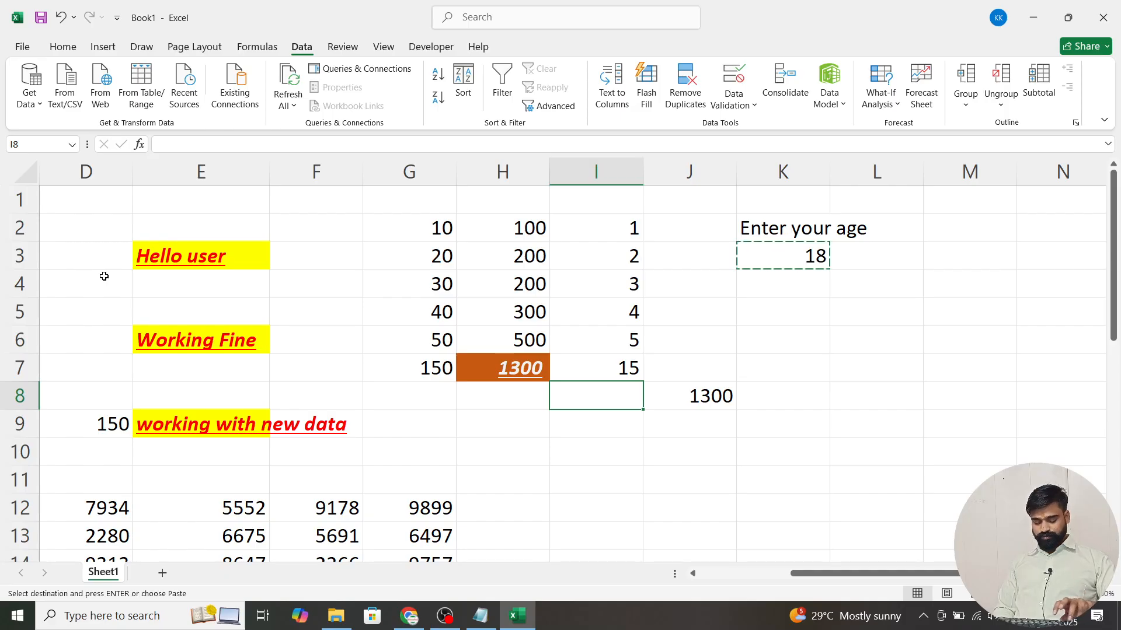
Paste only the validation rule of the copied age cell into I8 with Paste Special.
key(ctrl+alt+v)
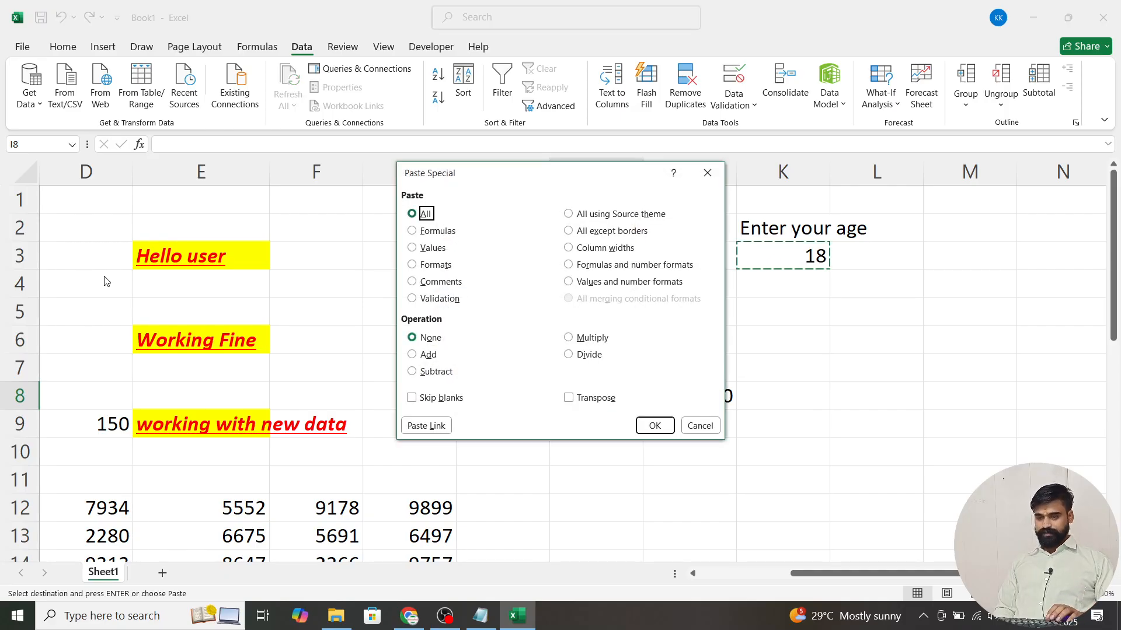
key(alt+n)
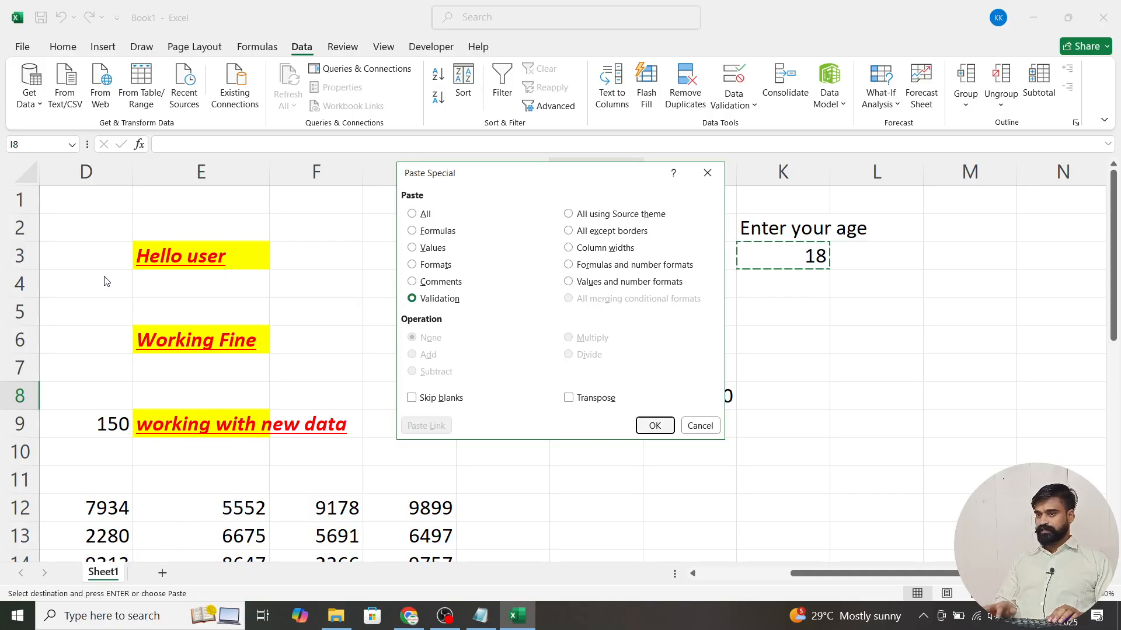
key(Return)
key(Up)
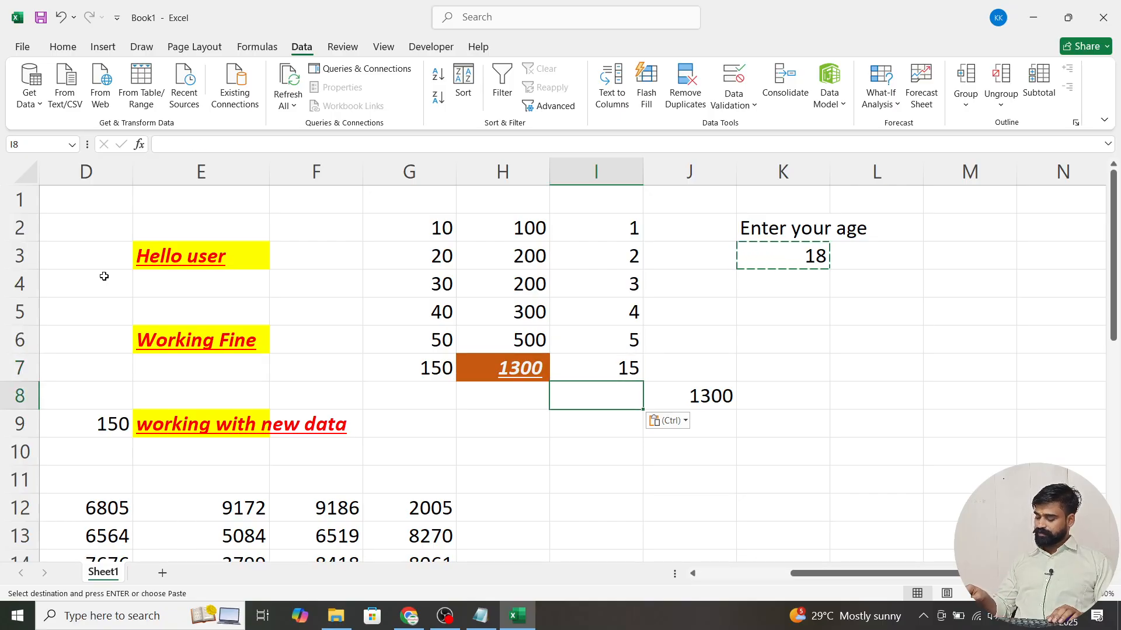
Try entering 65 in I8 to test the pasted validation rule, and cancel the entry.
text(65)
key(Return)
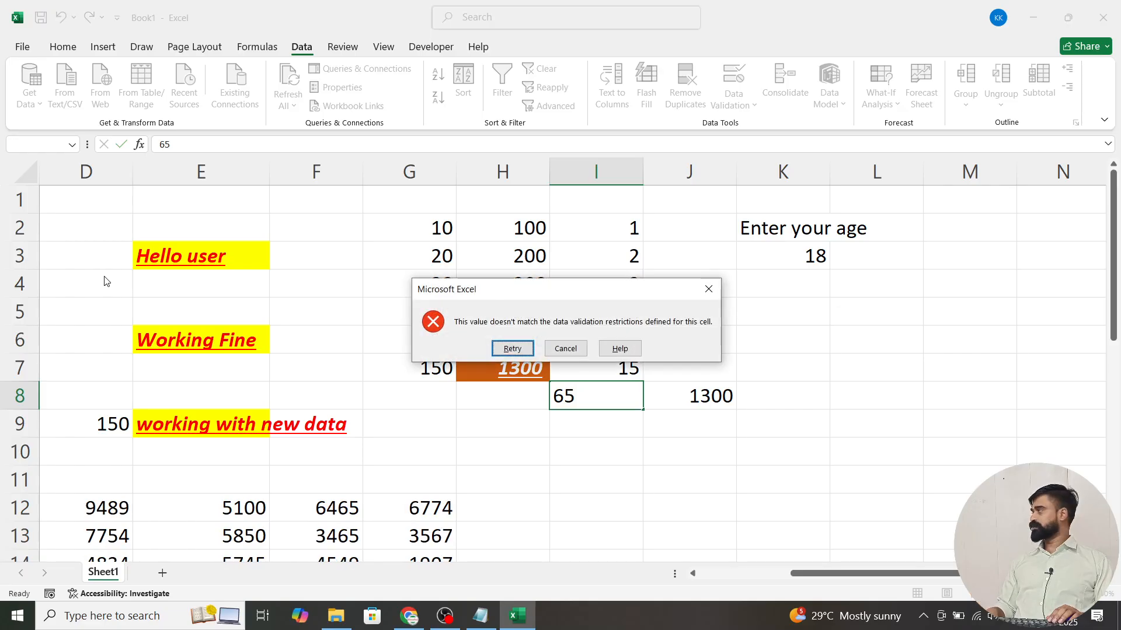
key(Return)
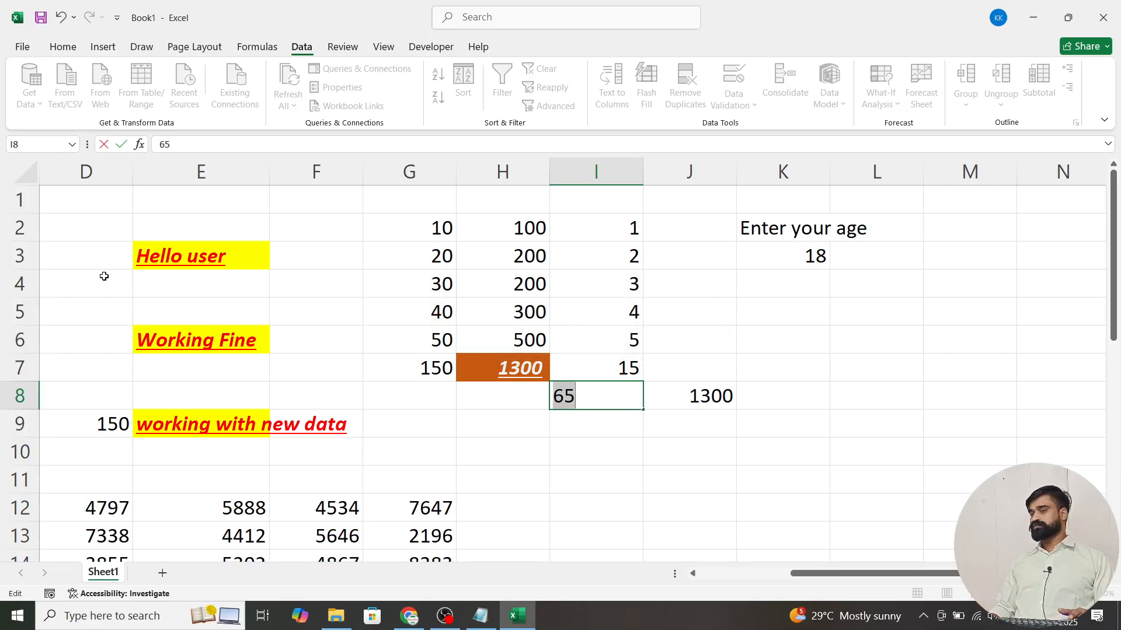
key(Escape)
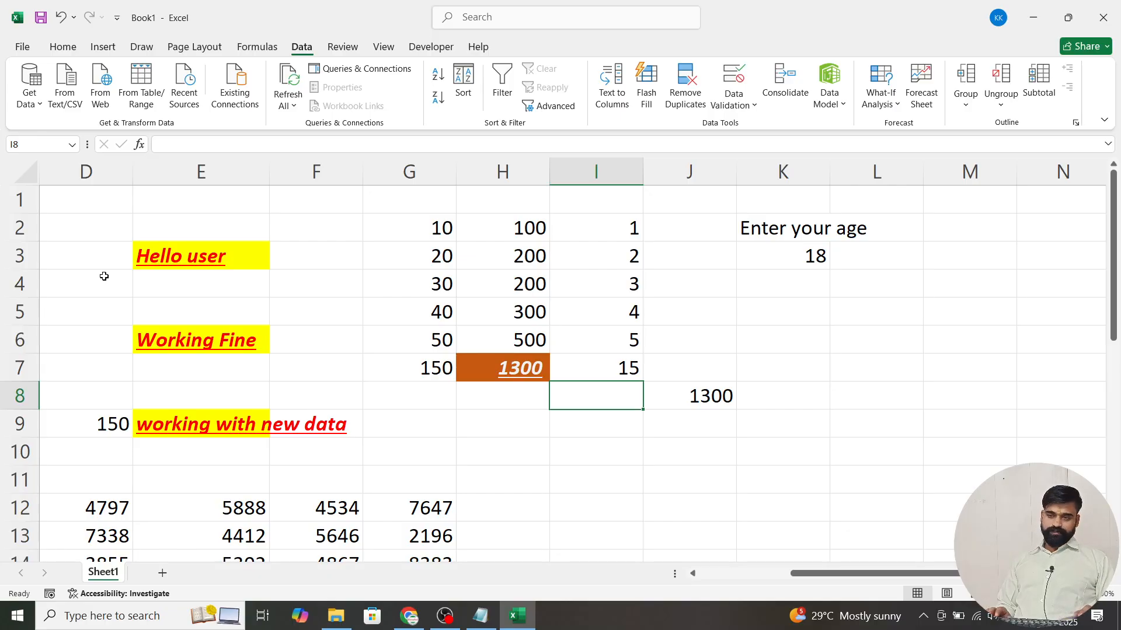
Copy the total in H7 and examine the Values, Comments and Validation choices in Paste Special, leaving without pasting.
key(Up)
key(Left)
key(ctrl+c)
key(ctrl+alt+v)
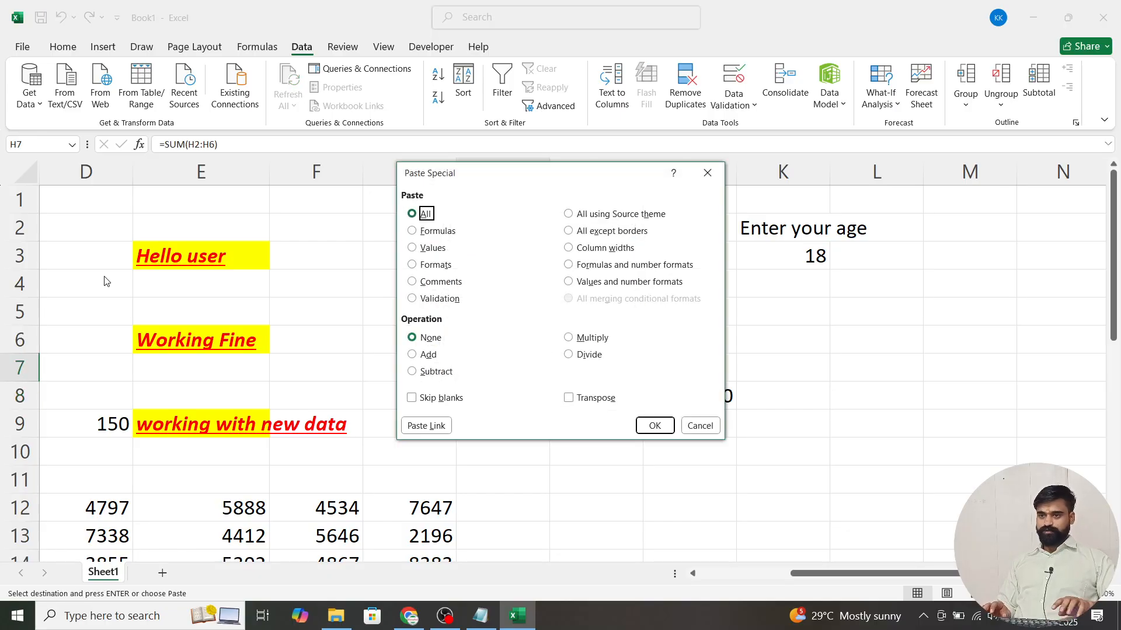
key(f)
key(v)
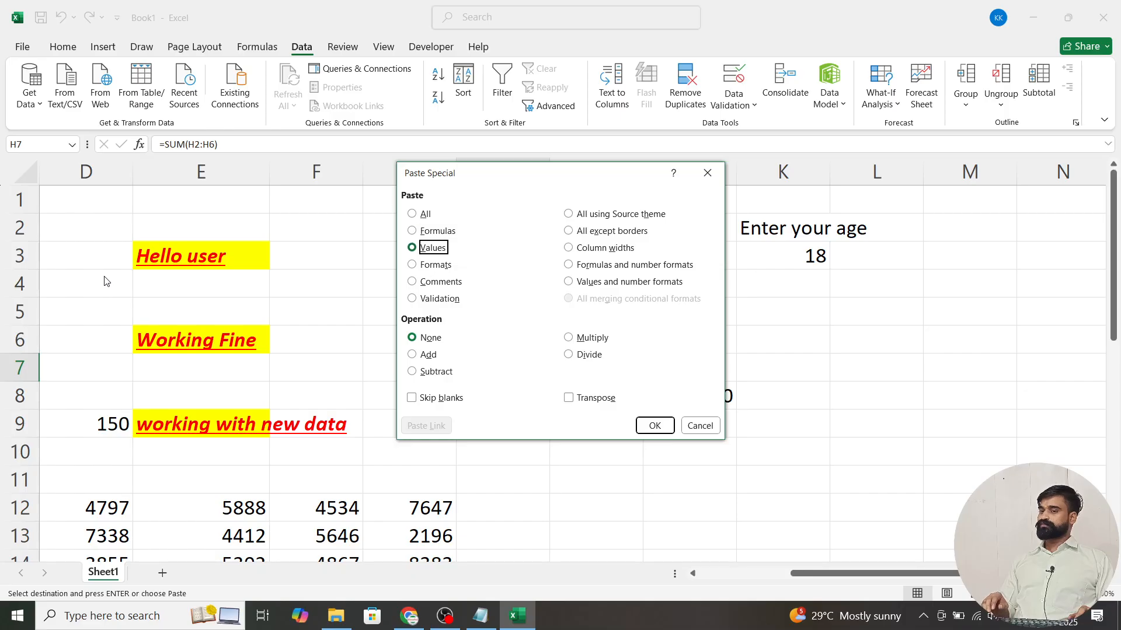
key(Down)
key(Down)
key(Down)
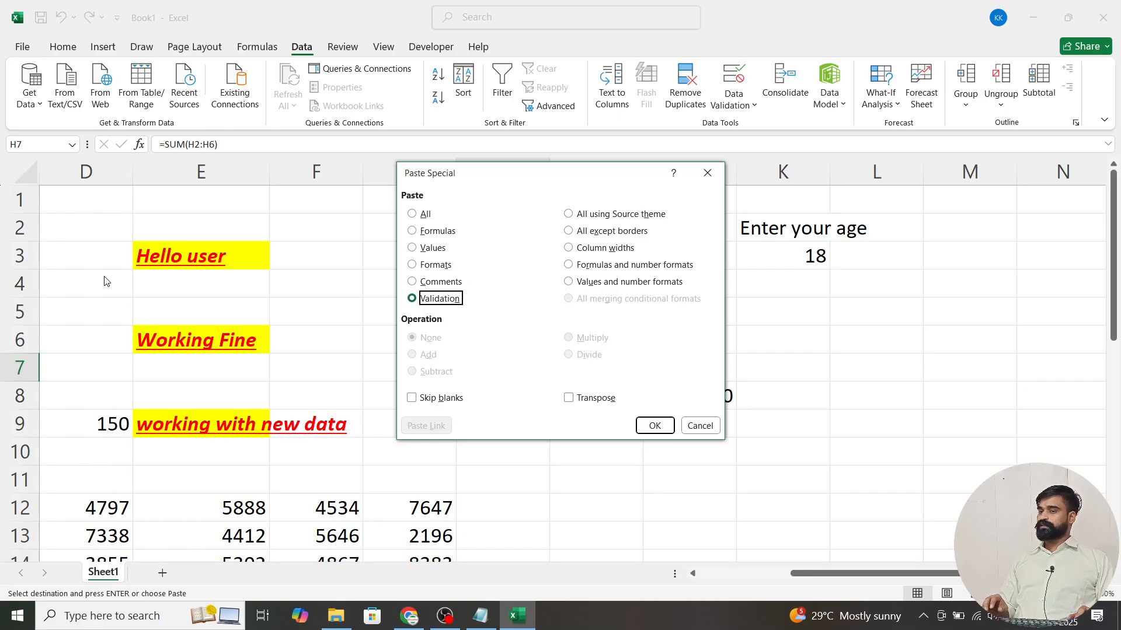
key(Up)
key(Return)
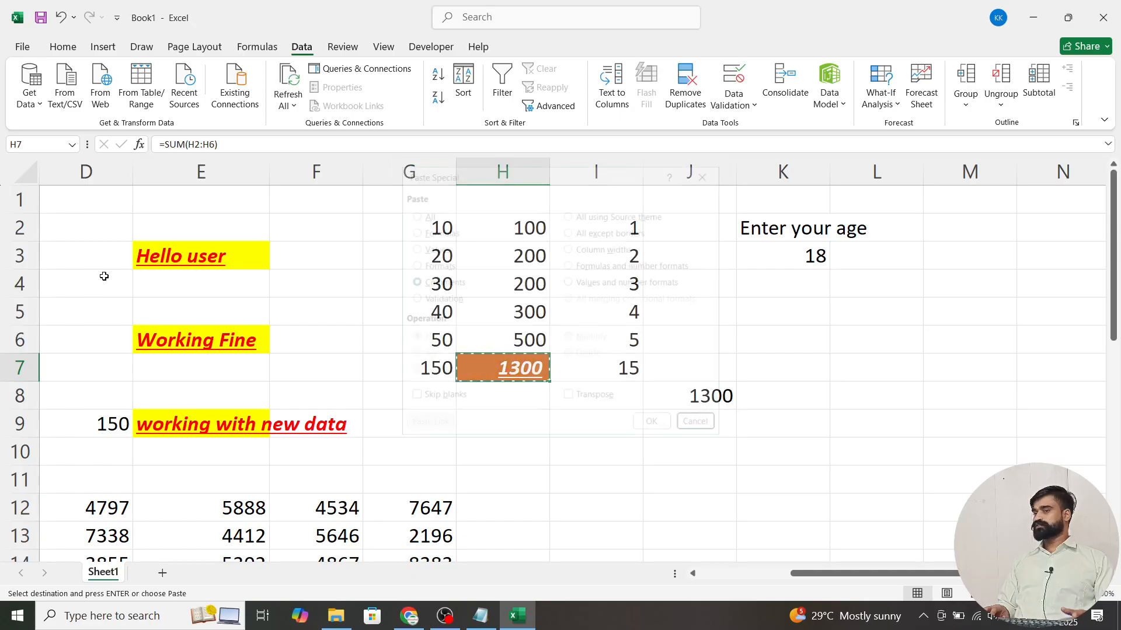
Add a comment reading "additon of above" to the total in H7.
key(Left)
key(Right)
key(Right)
key(Right)
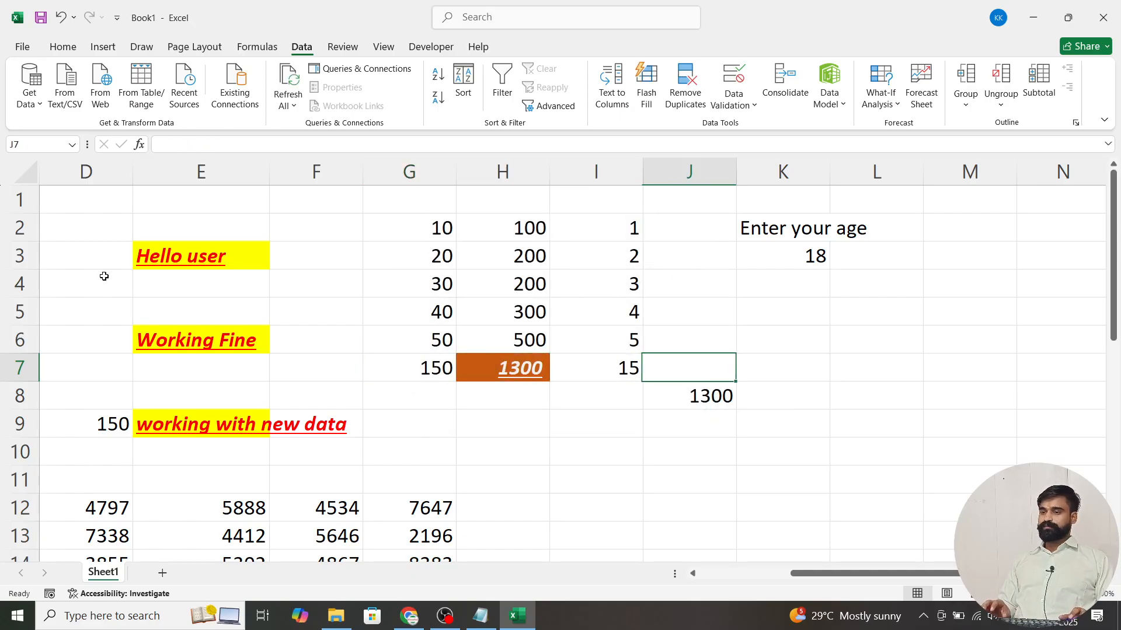
key(Left)
key(Left)
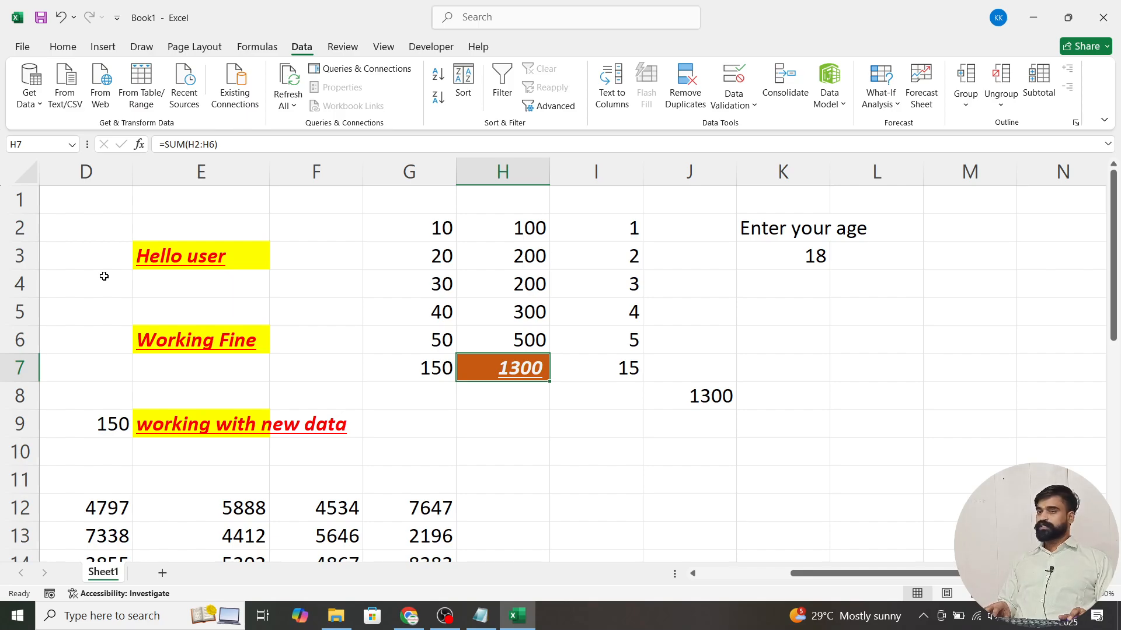
key(alt)
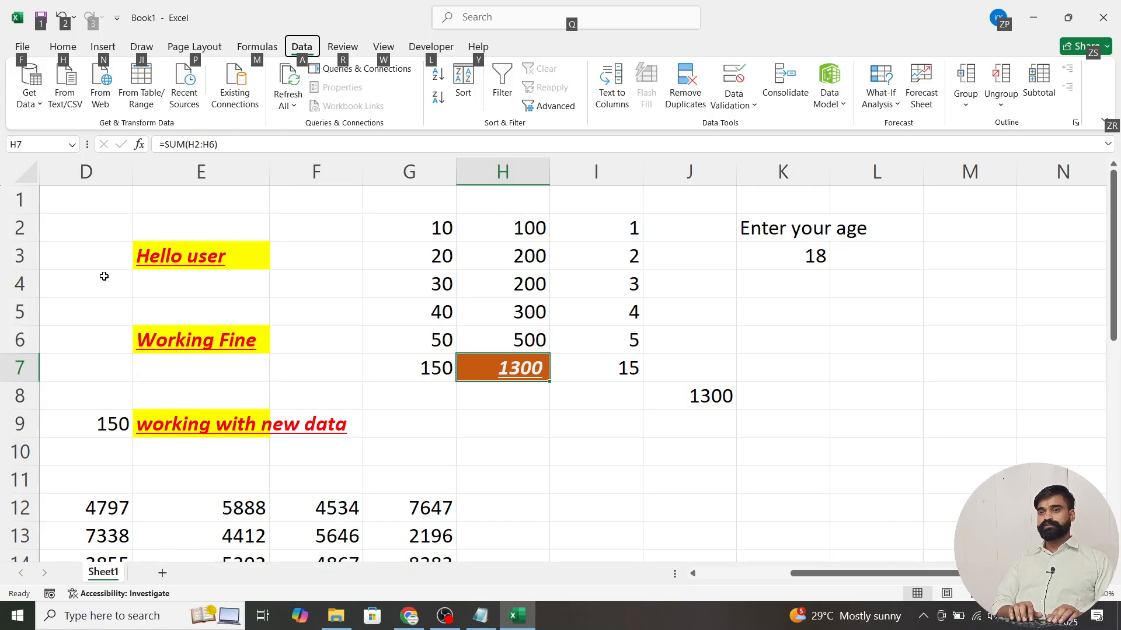
key(r)
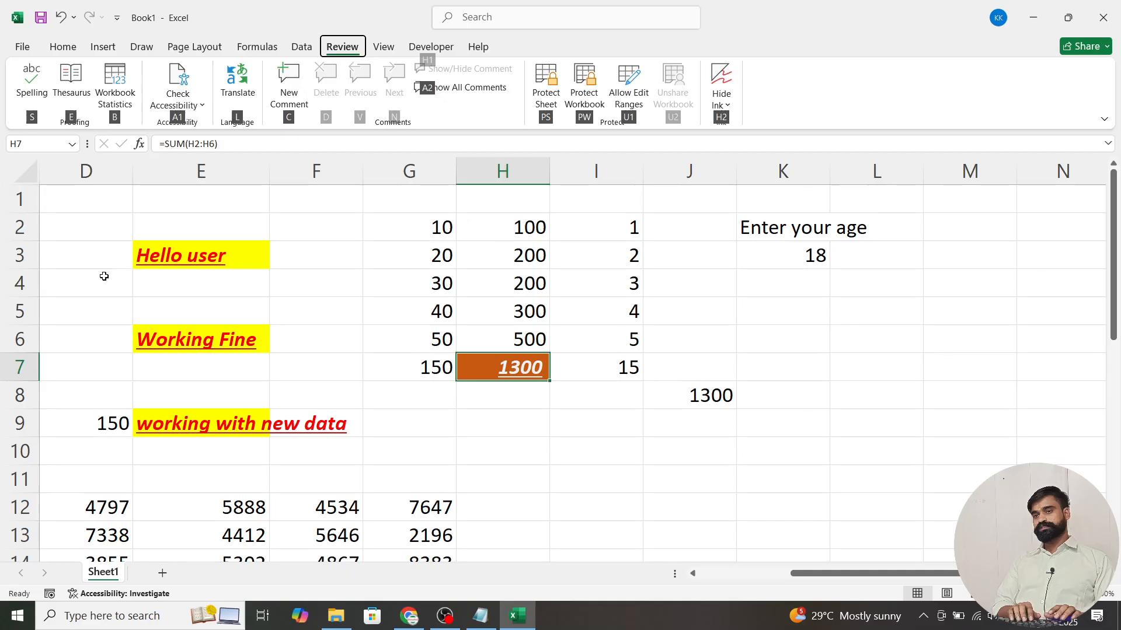
key(c)
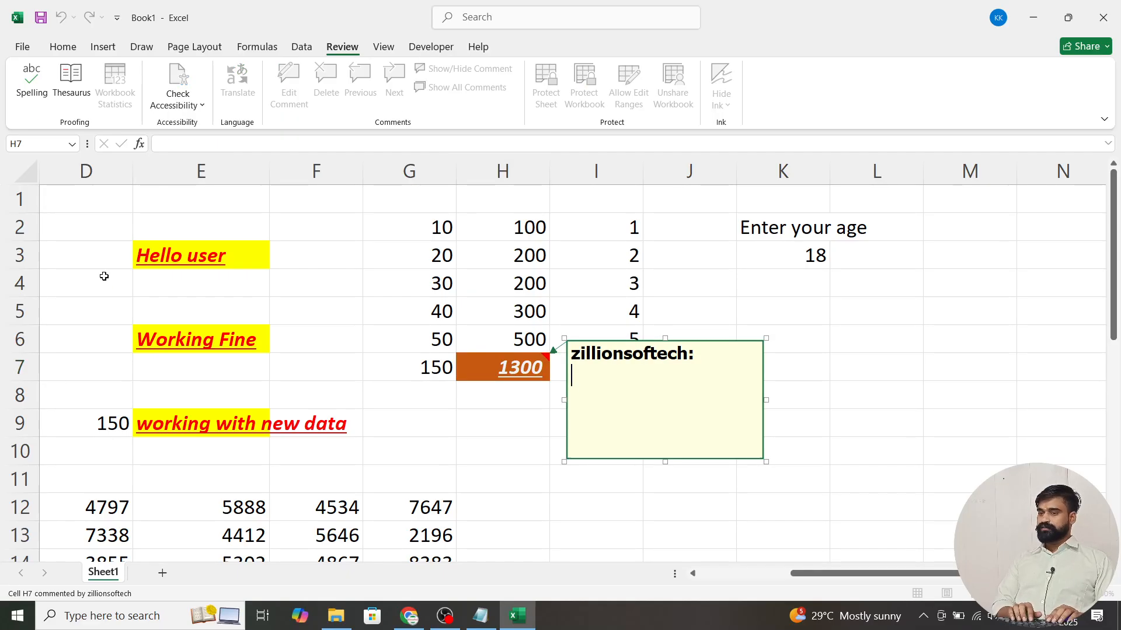
text(additon)
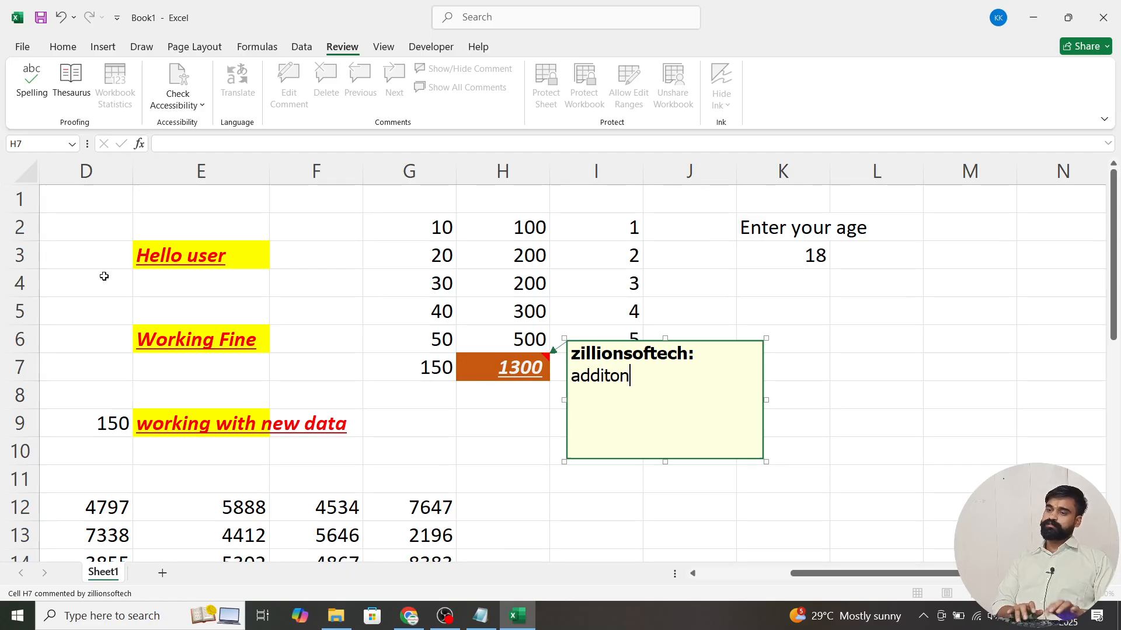
text( of above)
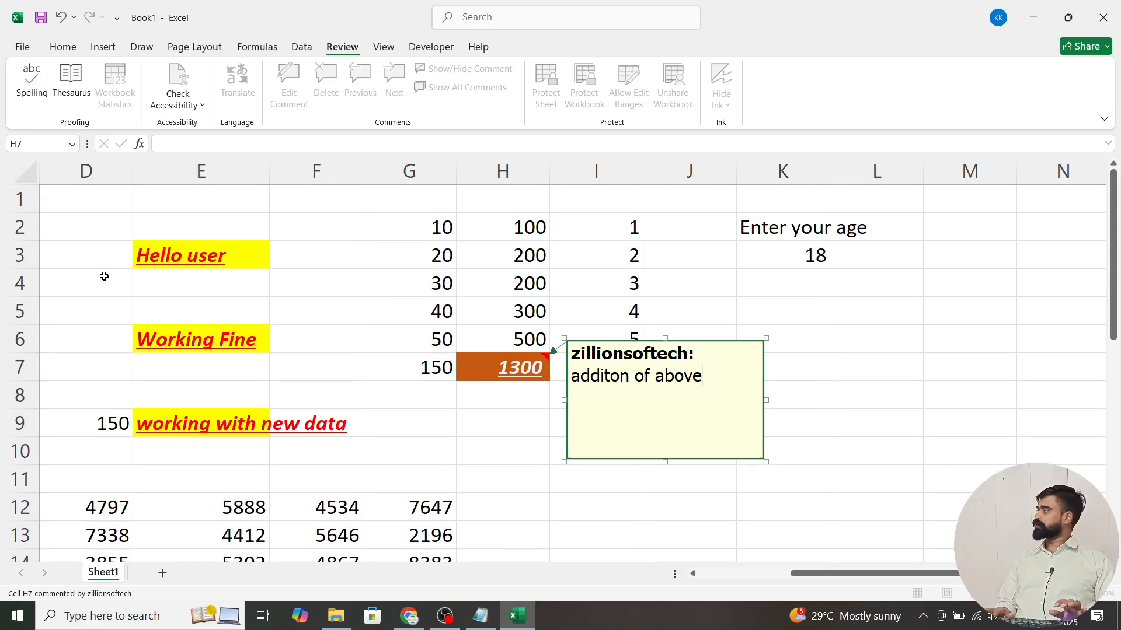
key(Return)
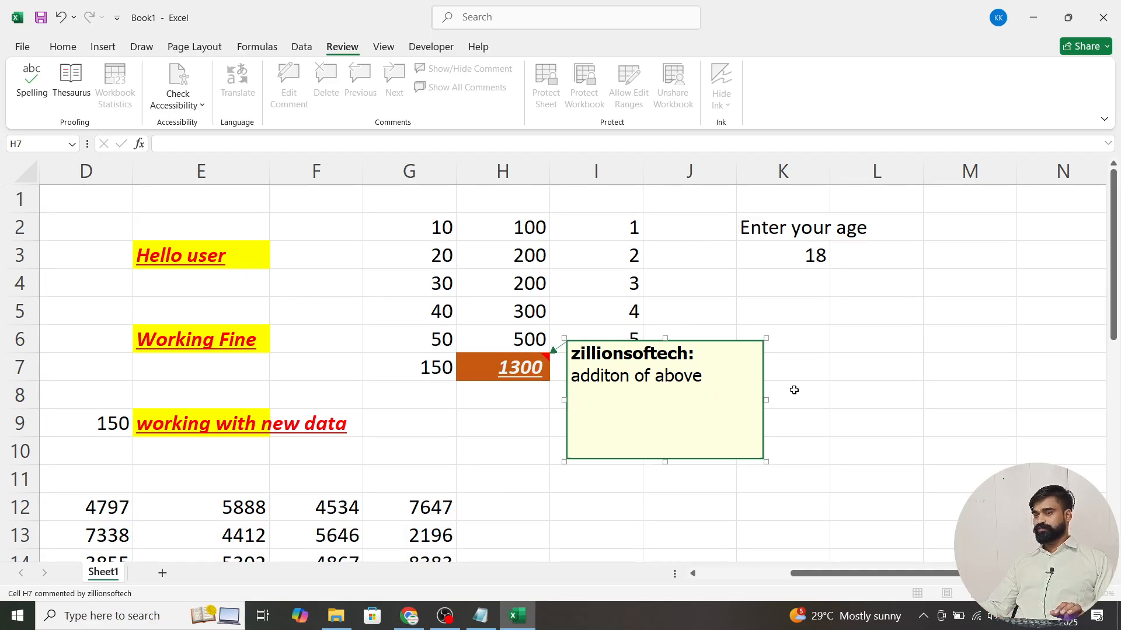
click(842, 383)
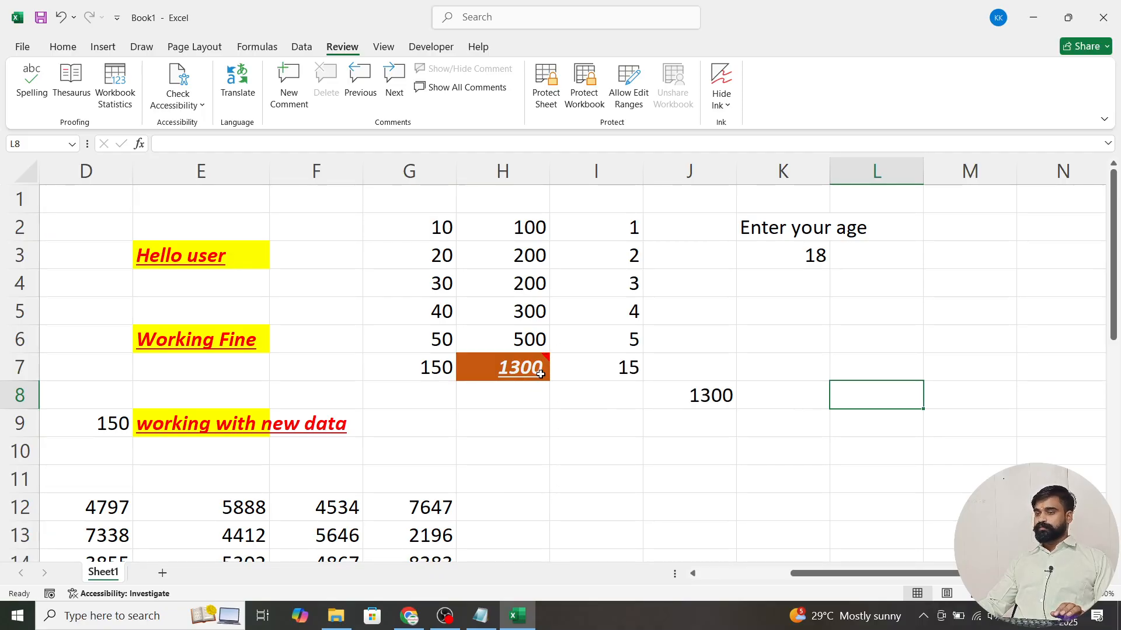
Change the fill colour of H7 to light grey and display its comment.
click(518, 367)
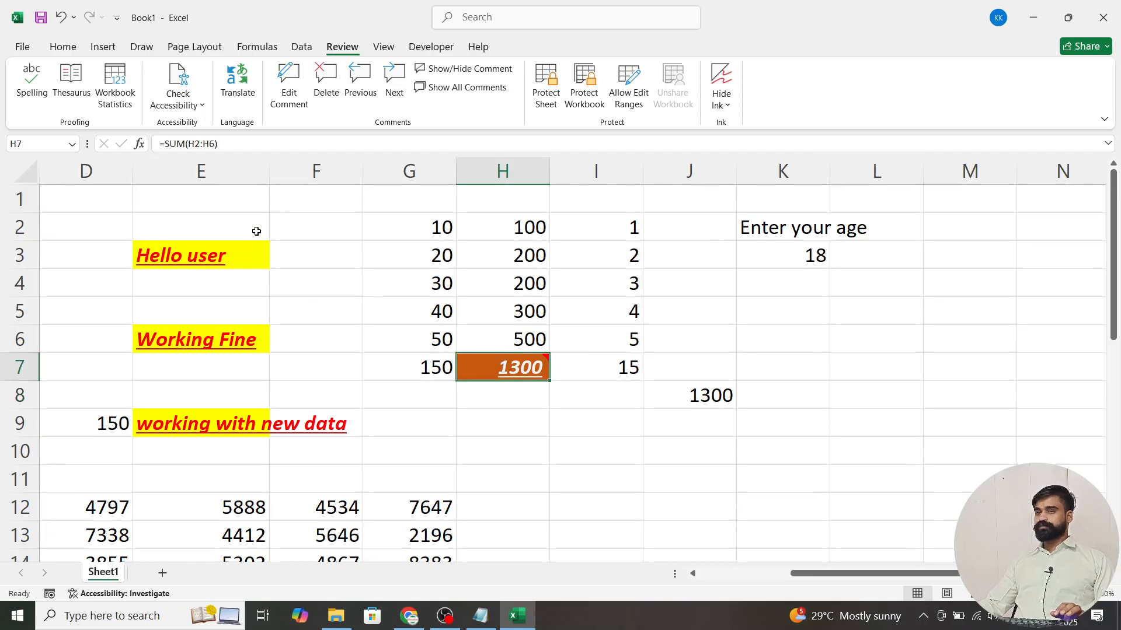
key(alt)
key(h)
key(h)
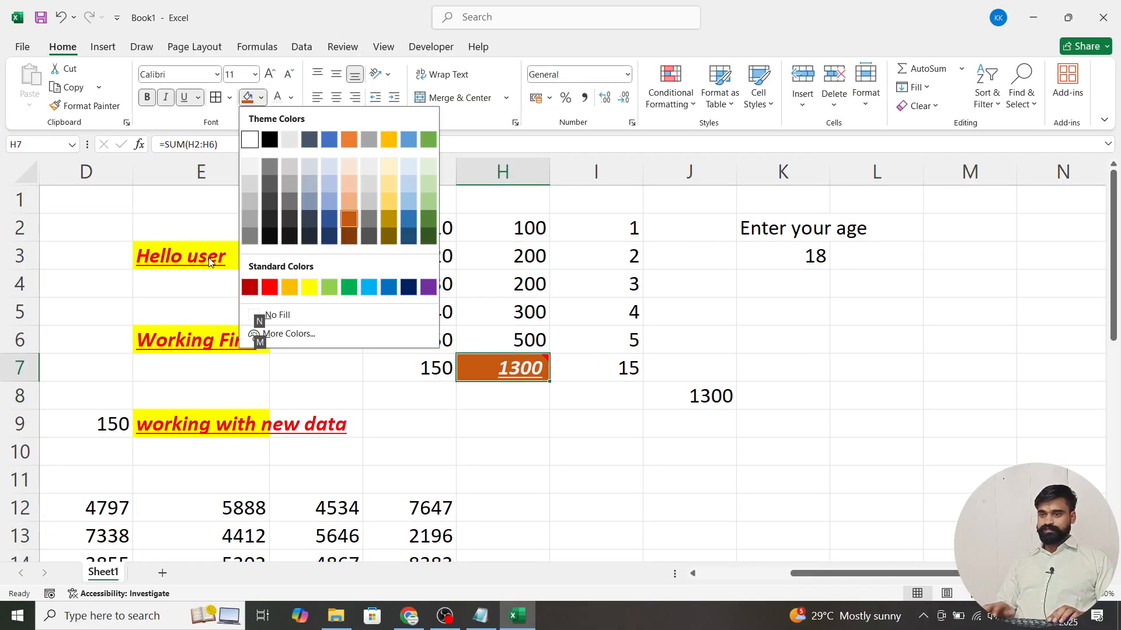
key(Down)
key(Down)
key(Return)
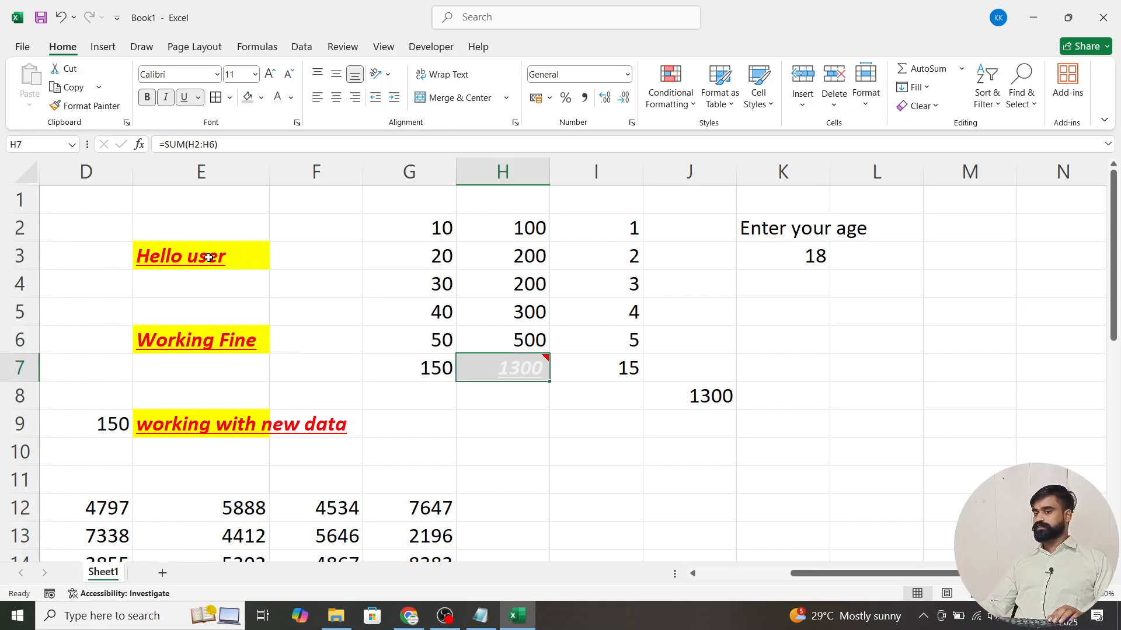
click(629, 496)
mouse_move(546, 364)
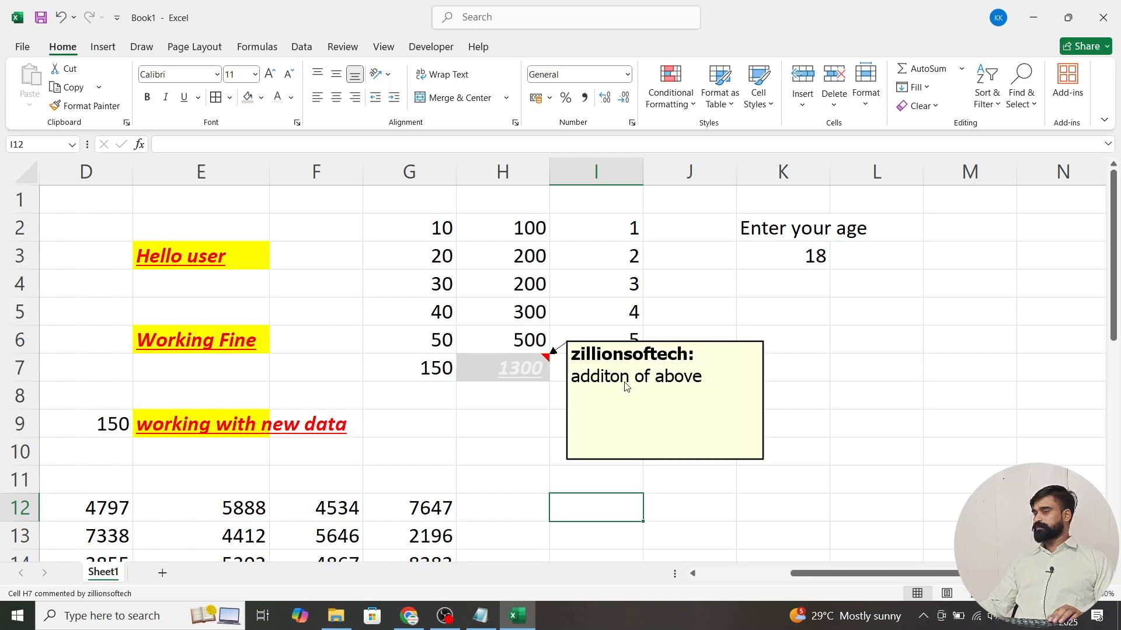
click(858, 457)
Copy H7 and paste only its comment onto the age cell K3 with Paste Special.
click(507, 369)
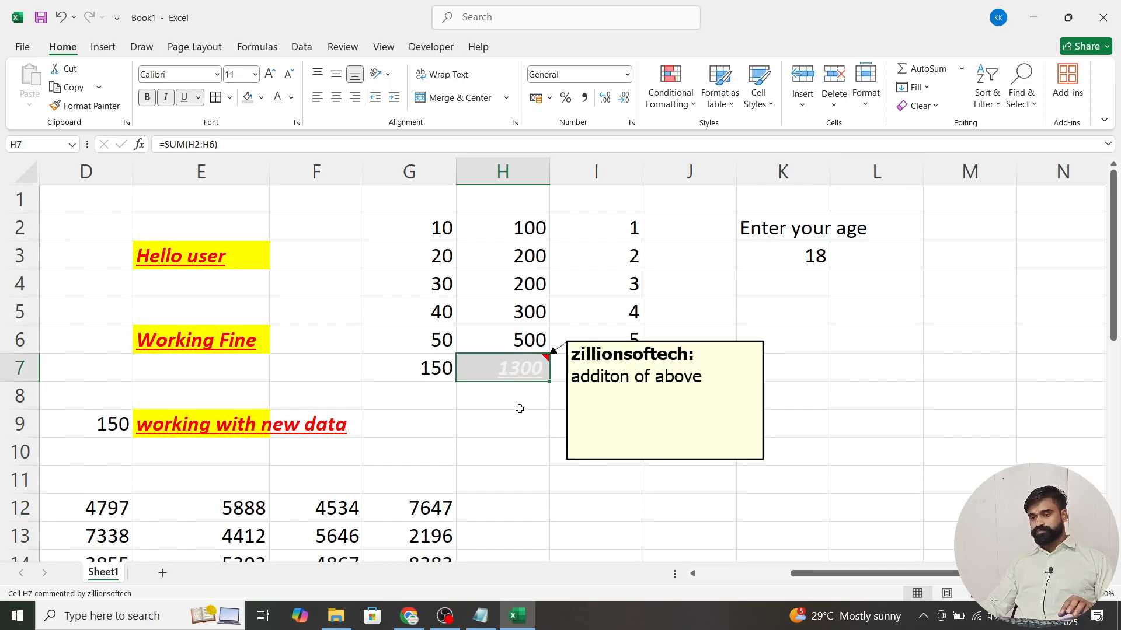
key(ctrl+c)
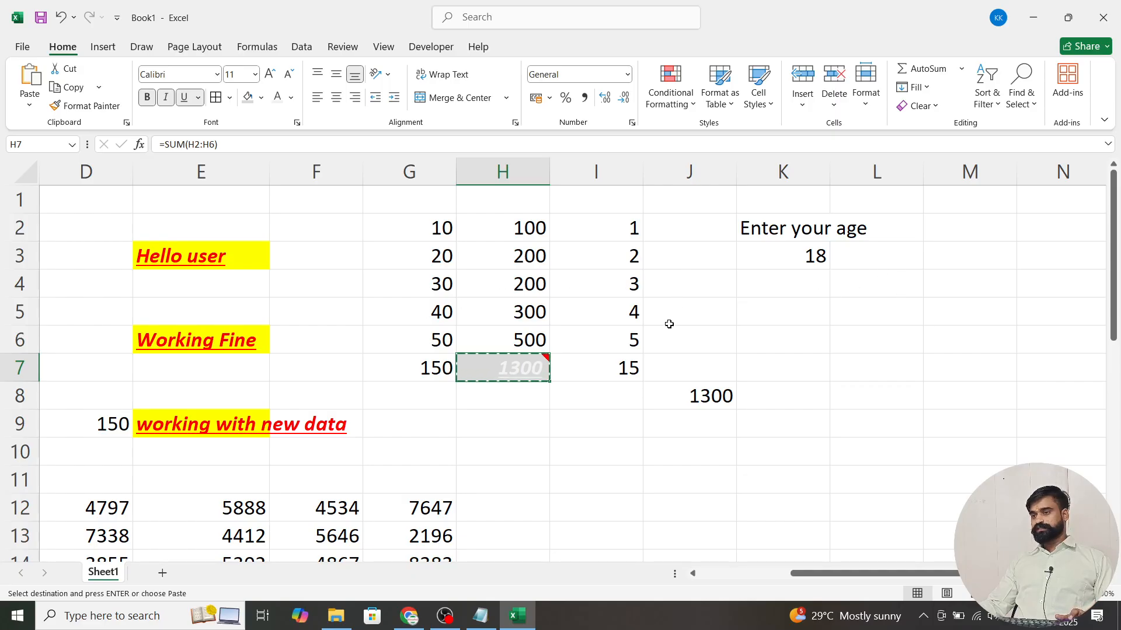
click(792, 250)
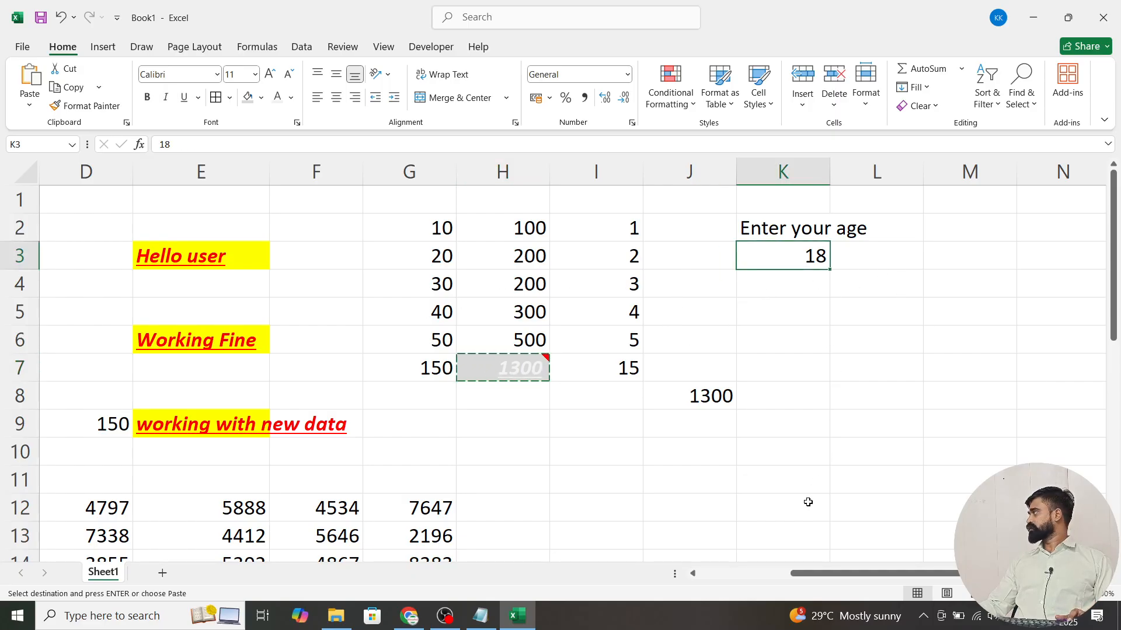
click(526, 380)
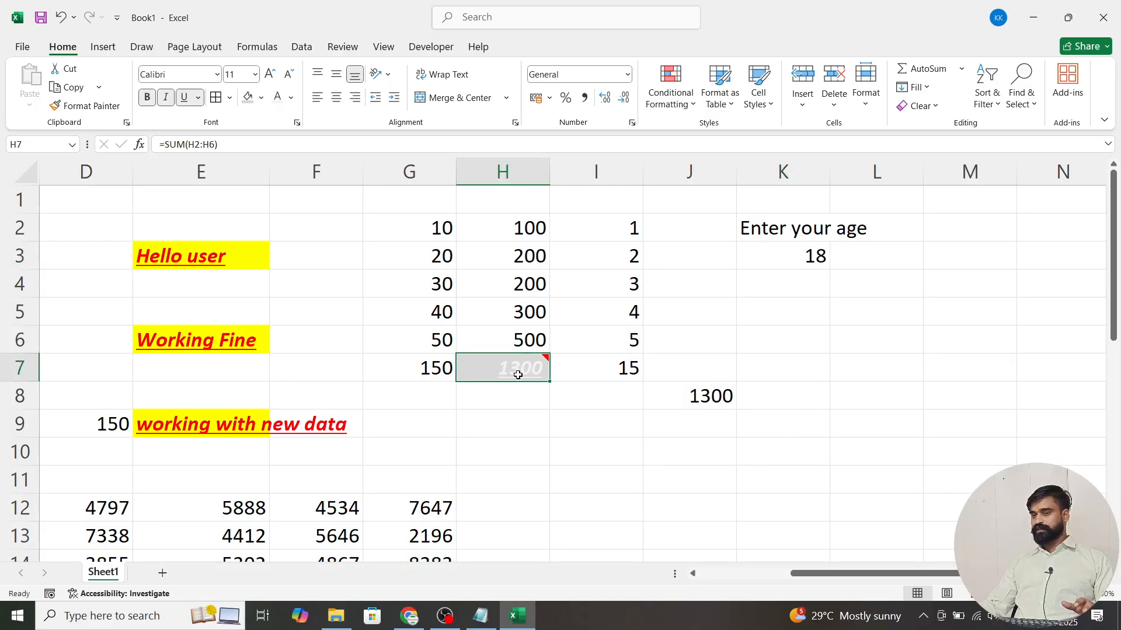
click(819, 258)
key(ctrl+alt+v)
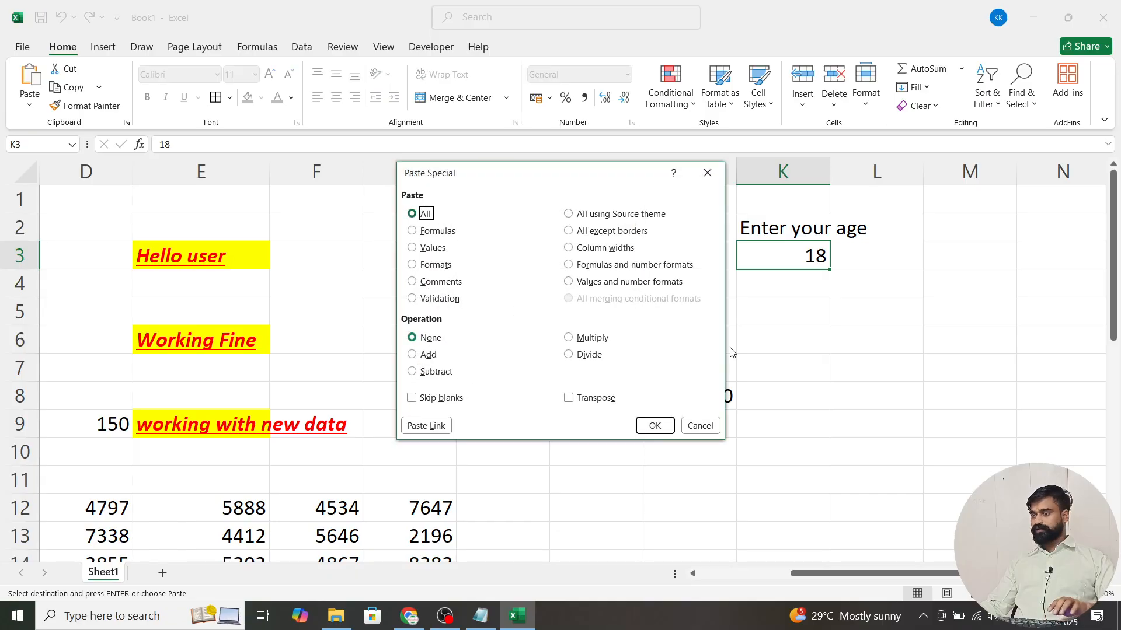
key(c)
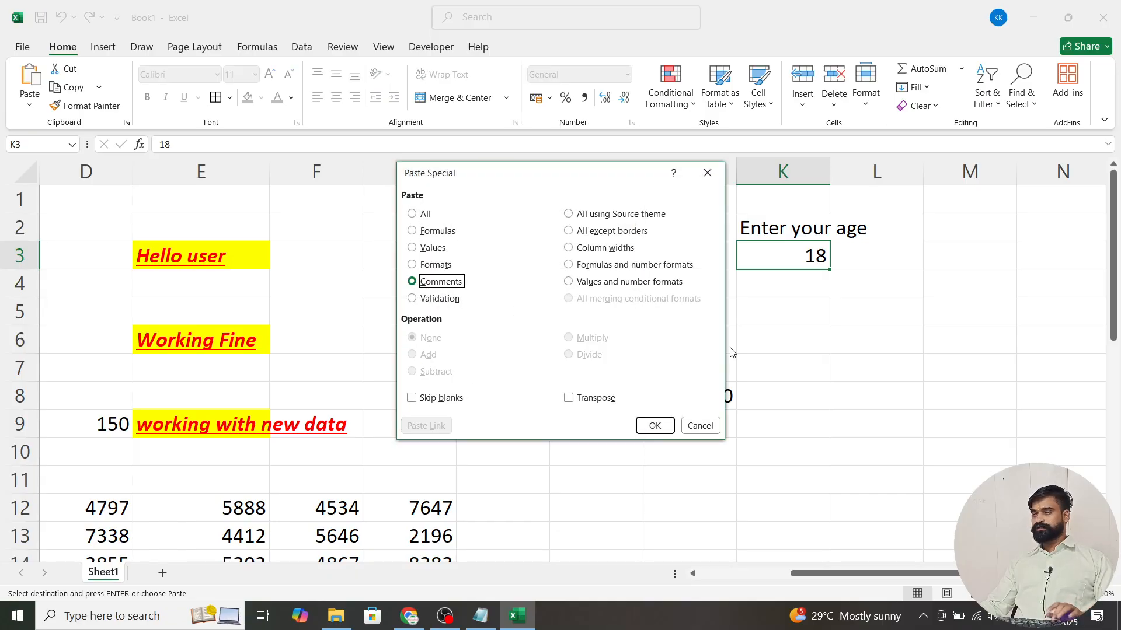
key(Return)
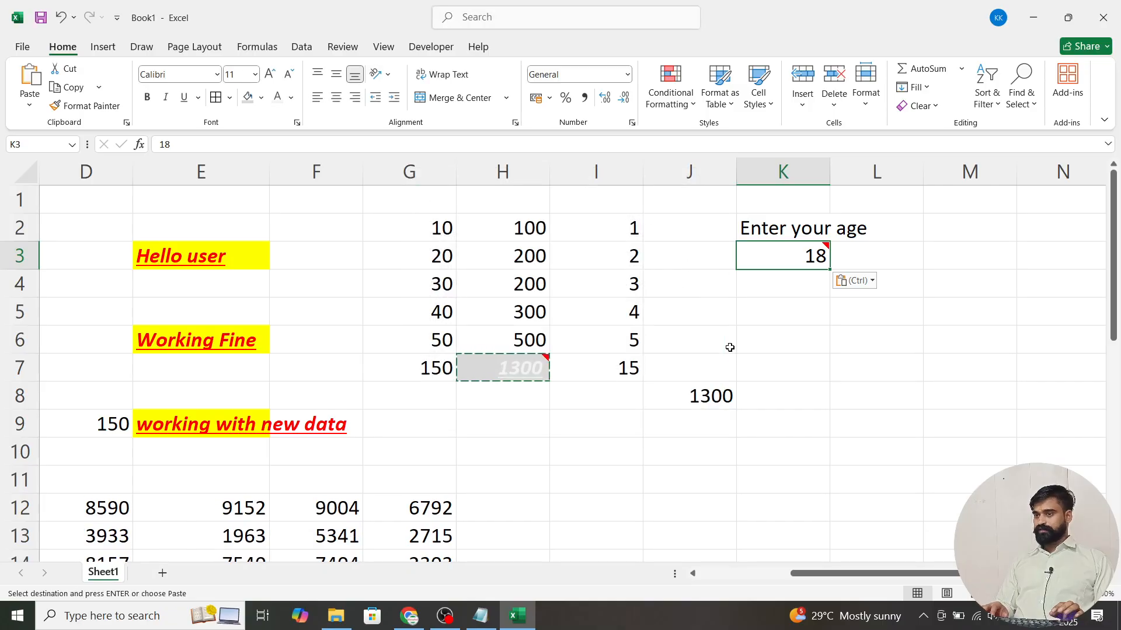
Check the comment pasted on the age cell K3.
key(Up)
click(825, 425)
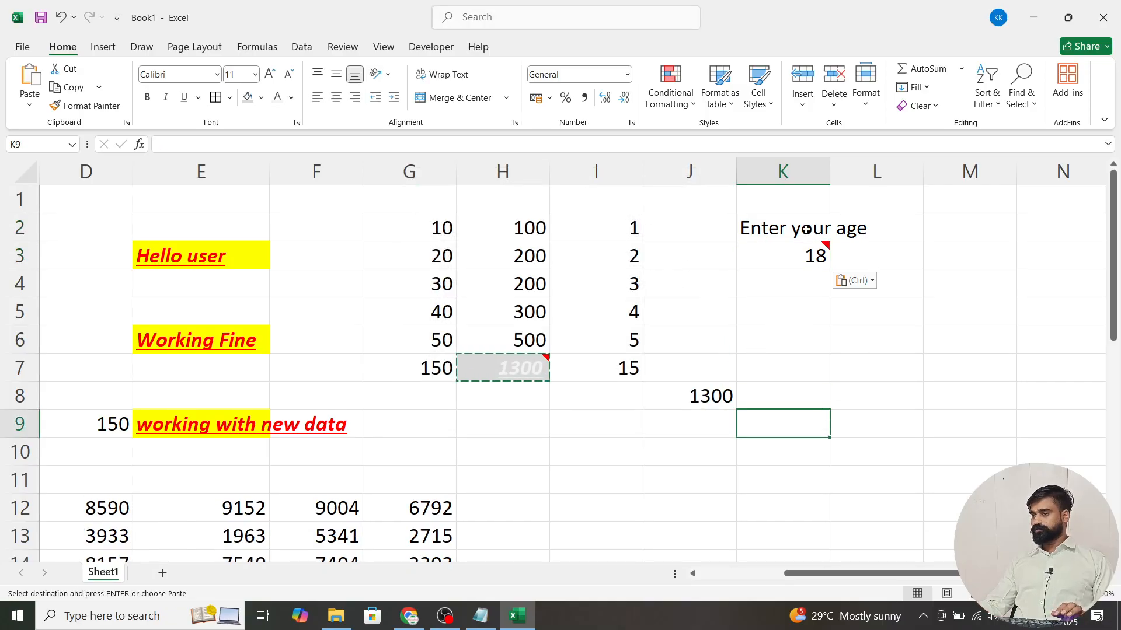
mouse_move(822, 246)
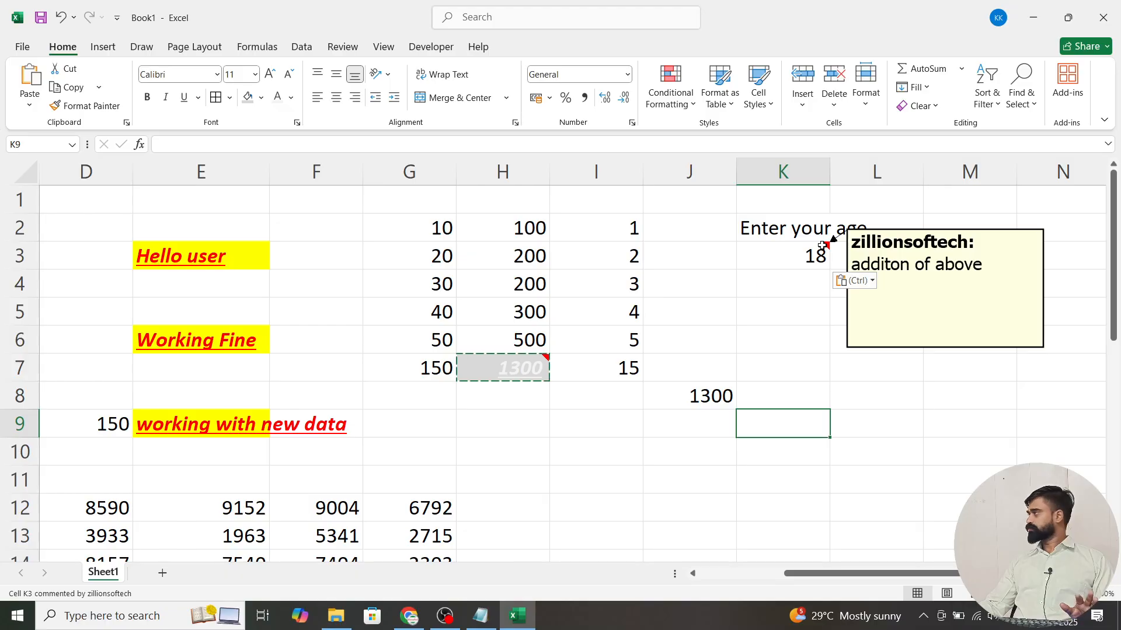
click(711, 387)
Select the empty cell L6 and look over the Paste Special options without pasting.
click(859, 340)
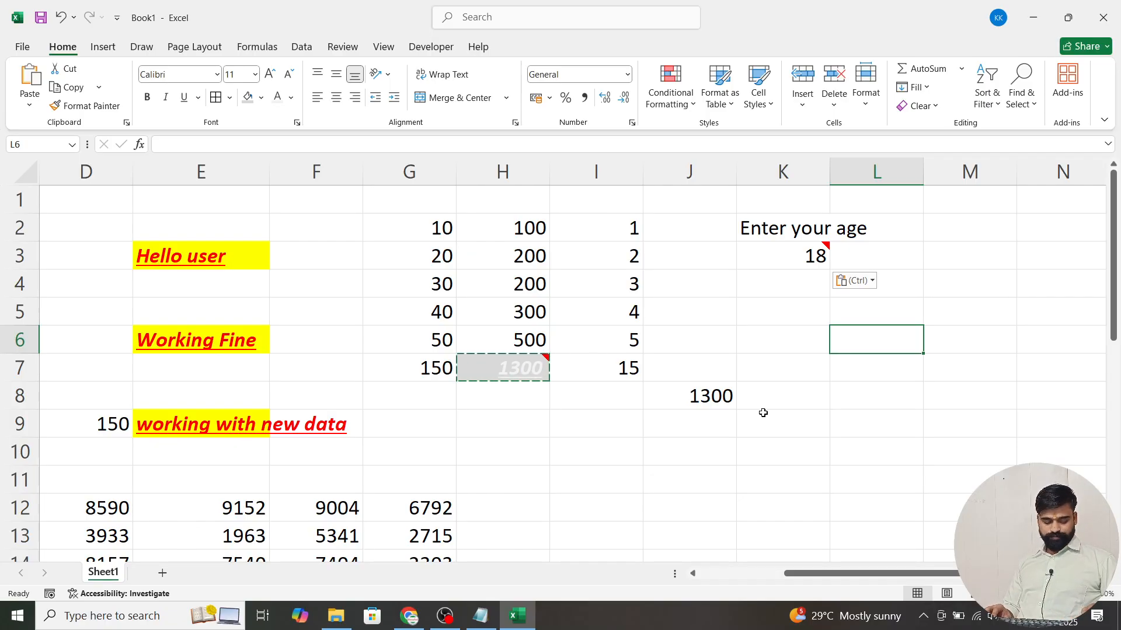
key(ctrl+alt+v)
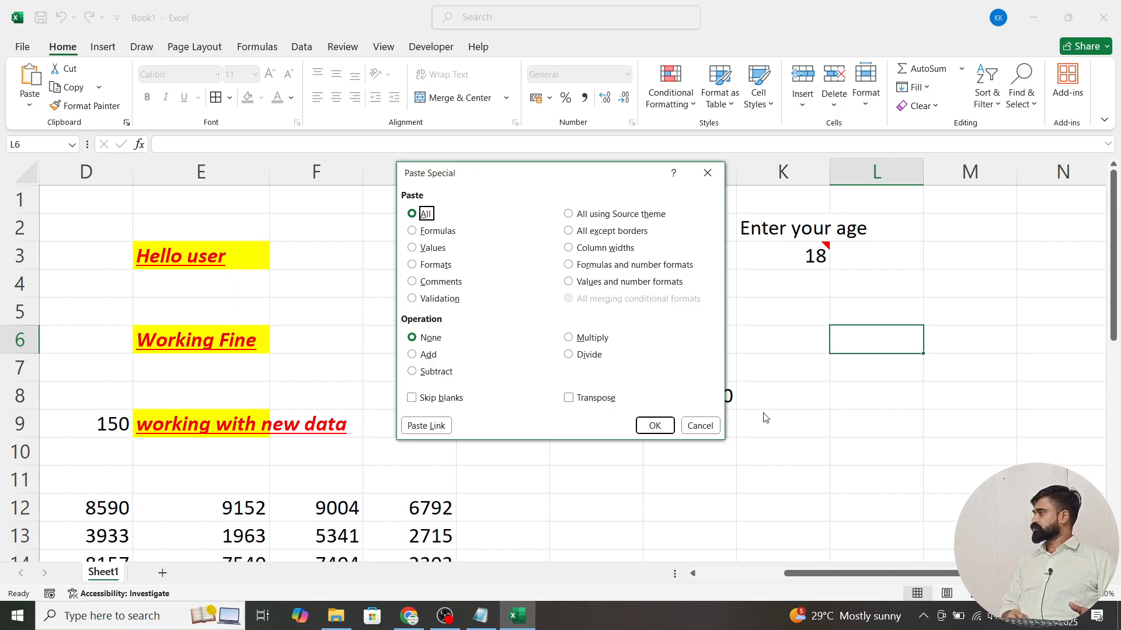
key(Escape)
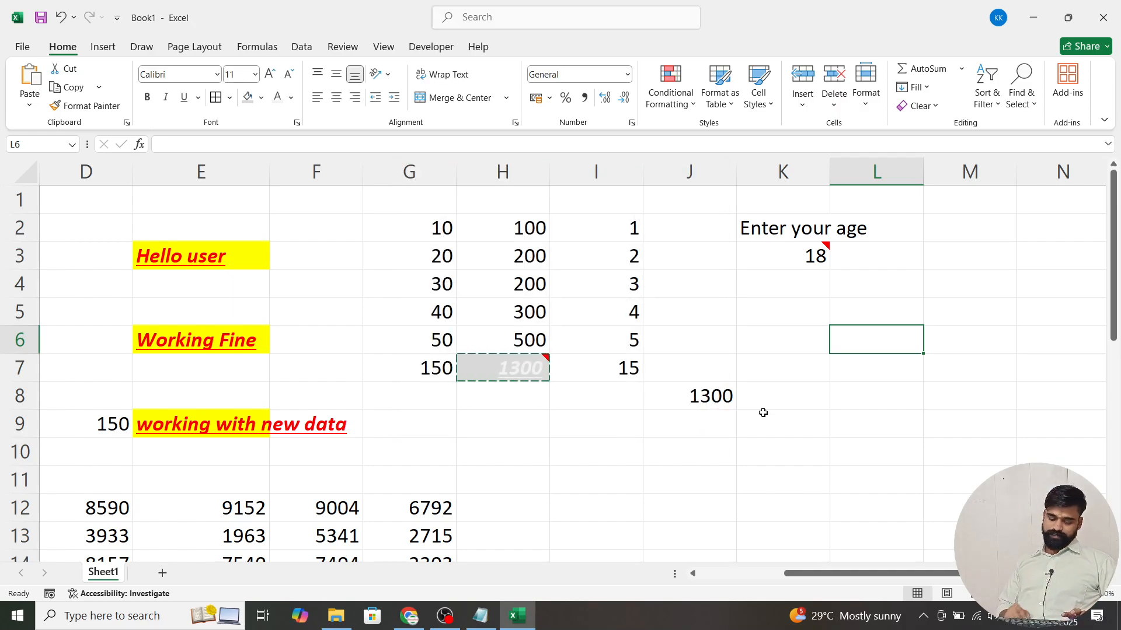